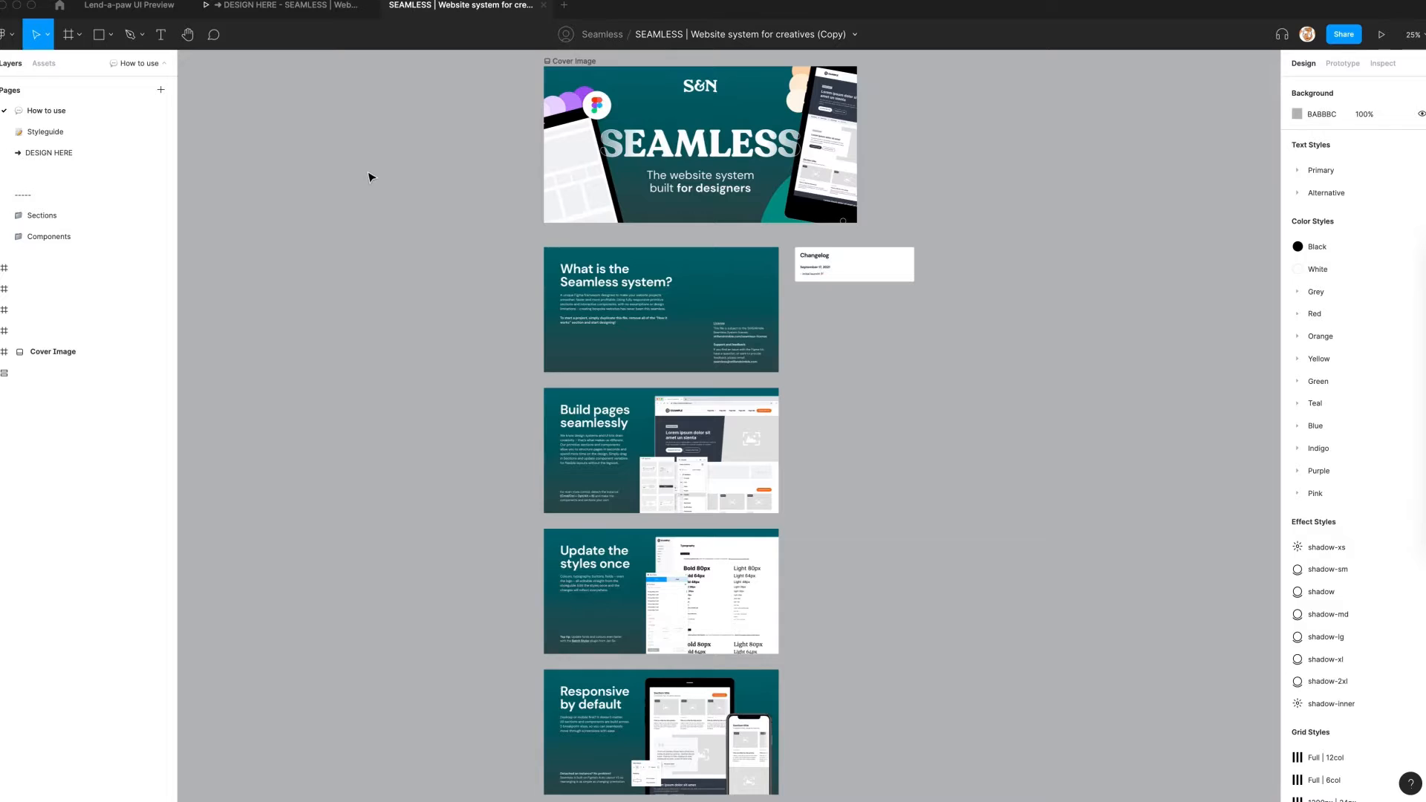
# Rename the file as Lend-a-paw Design and delete the How to use page
pyautogui.doubleClick(723, 40)
pyautogui.write('Lend-a-paw Design')
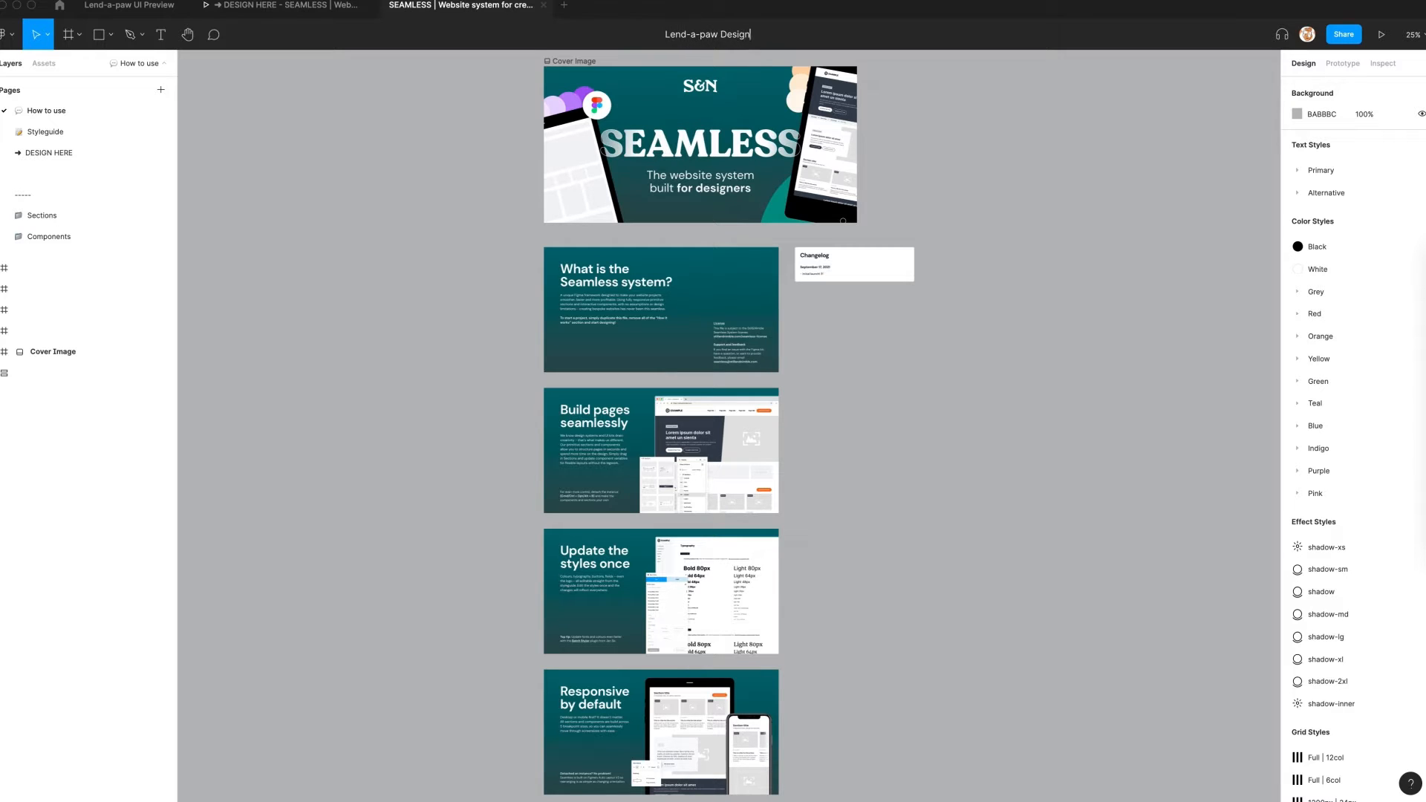
pyautogui.press('Return')
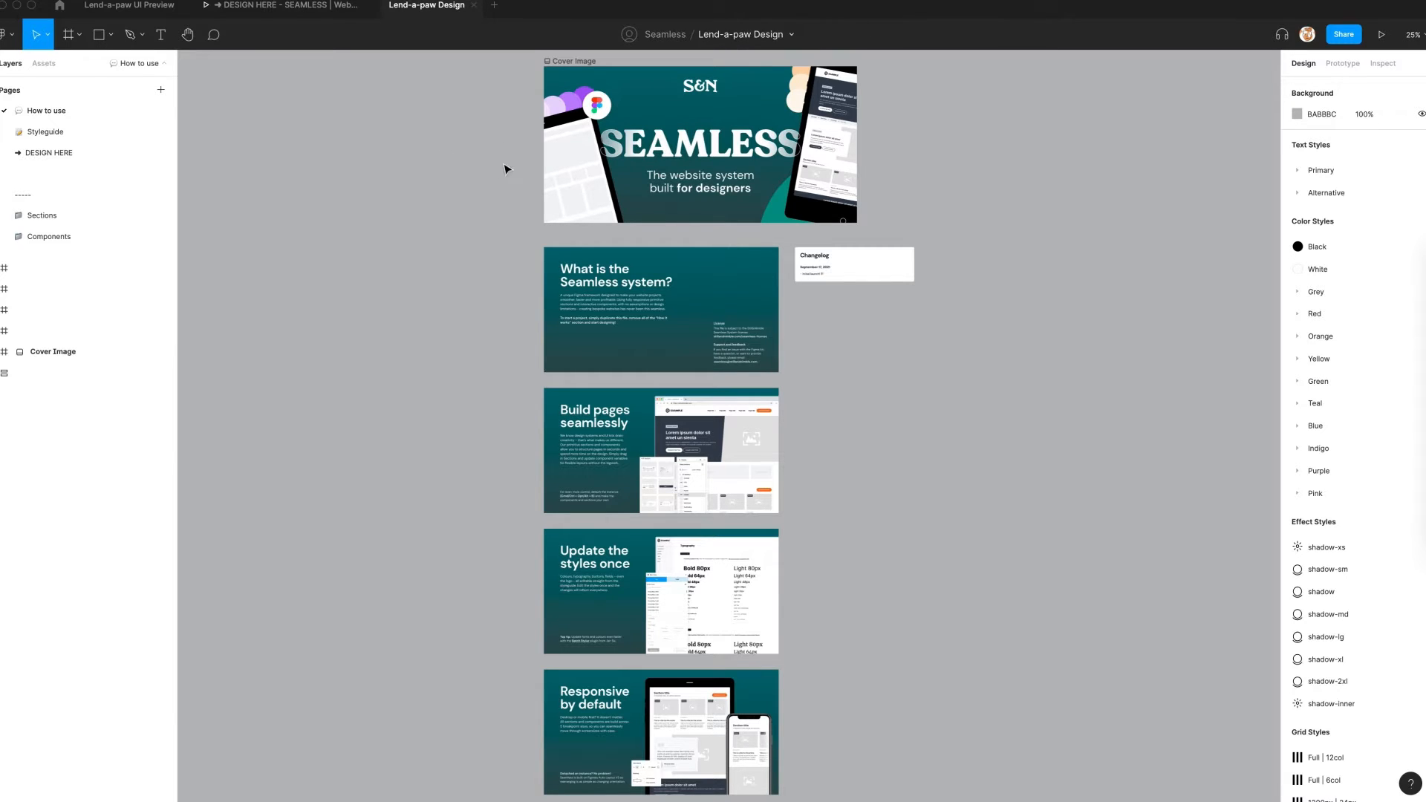
pyautogui.rightClick(58, 110)
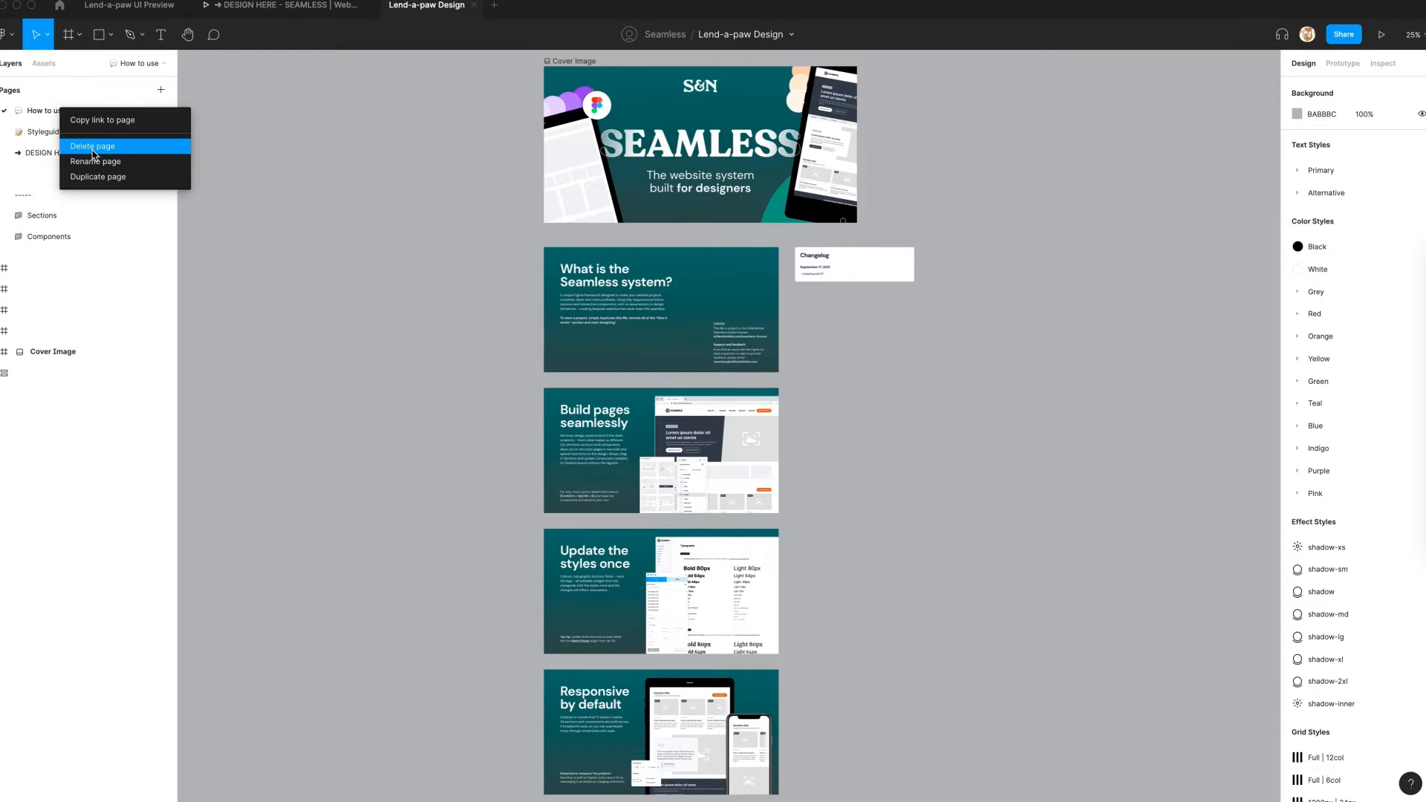
pyautogui.click(93, 152)
# Paste the copied reference homepage frame onto the DESIGN HERE page and move it aside to free up canvas space
pyautogui.click(35, 131)
pyautogui.hotkey('ctrl', 'v')
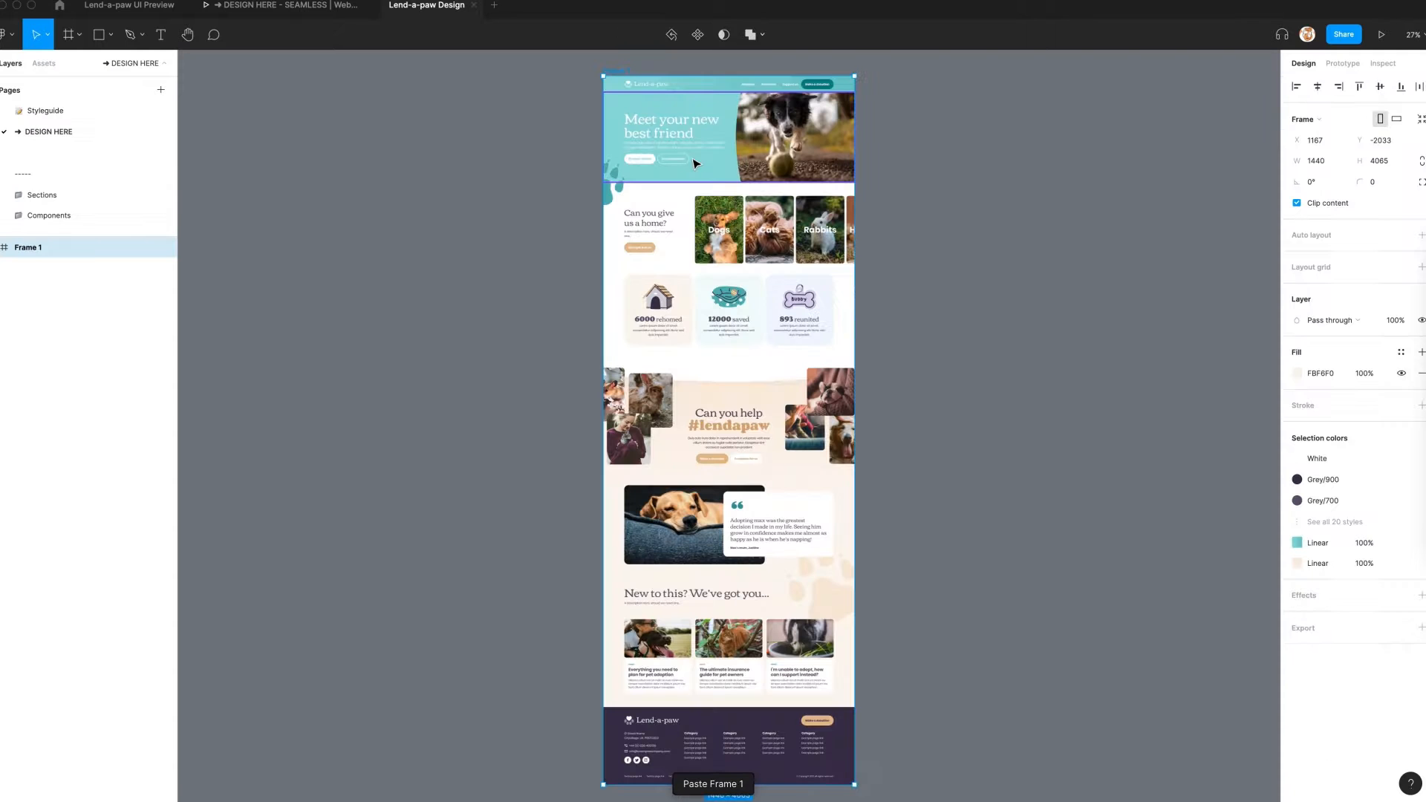
pyautogui.moveTo(696, 164); pyautogui.dragTo(1039, 163)
pyautogui.press('Escape')
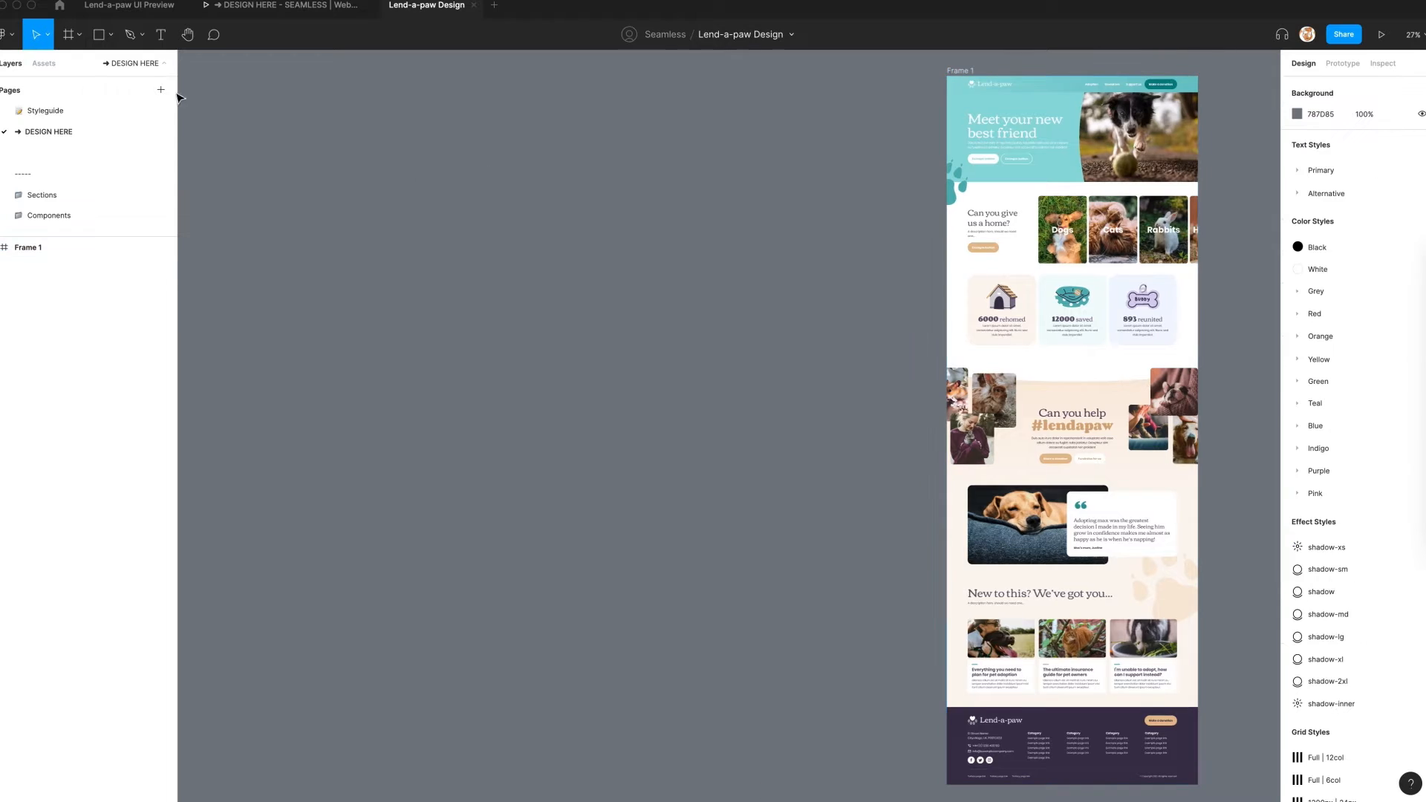
# Place the masthead, header and columns section components beside the reference design and stack them in a vertical auto layout frame
pyautogui.click(44, 64)
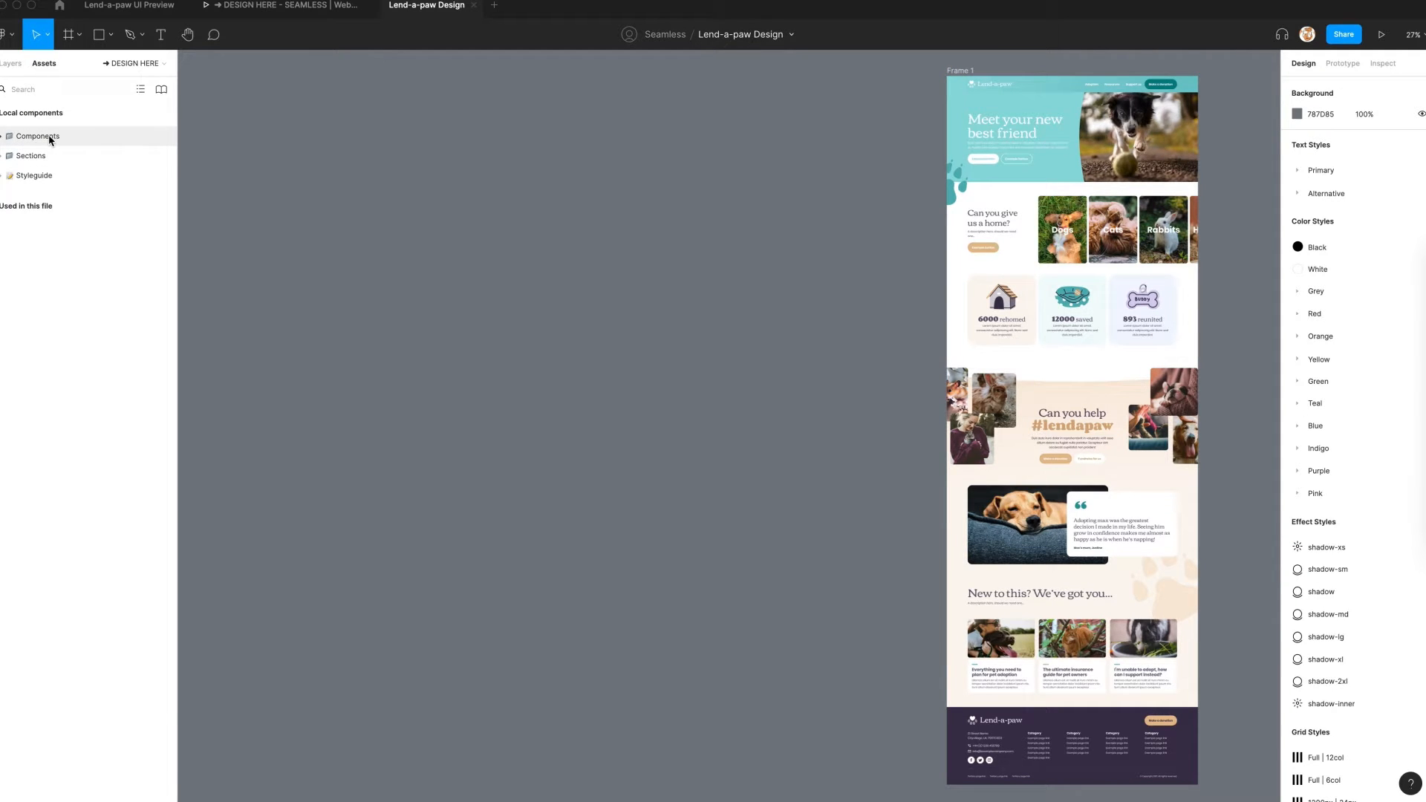
pyautogui.click(6, 158)
pyautogui.moveTo(785, 136); pyautogui.dragTo(783, 138)
pyautogui.moveTo(45, 499); pyautogui.dragTo(694, 253)
pyautogui.moveTo(128, 210); pyautogui.dragTo(773, 105)
pyautogui.hotkey('shift', 'a')
pyautogui.moveTo(638, 132); pyautogui.dragTo(1144, 326)
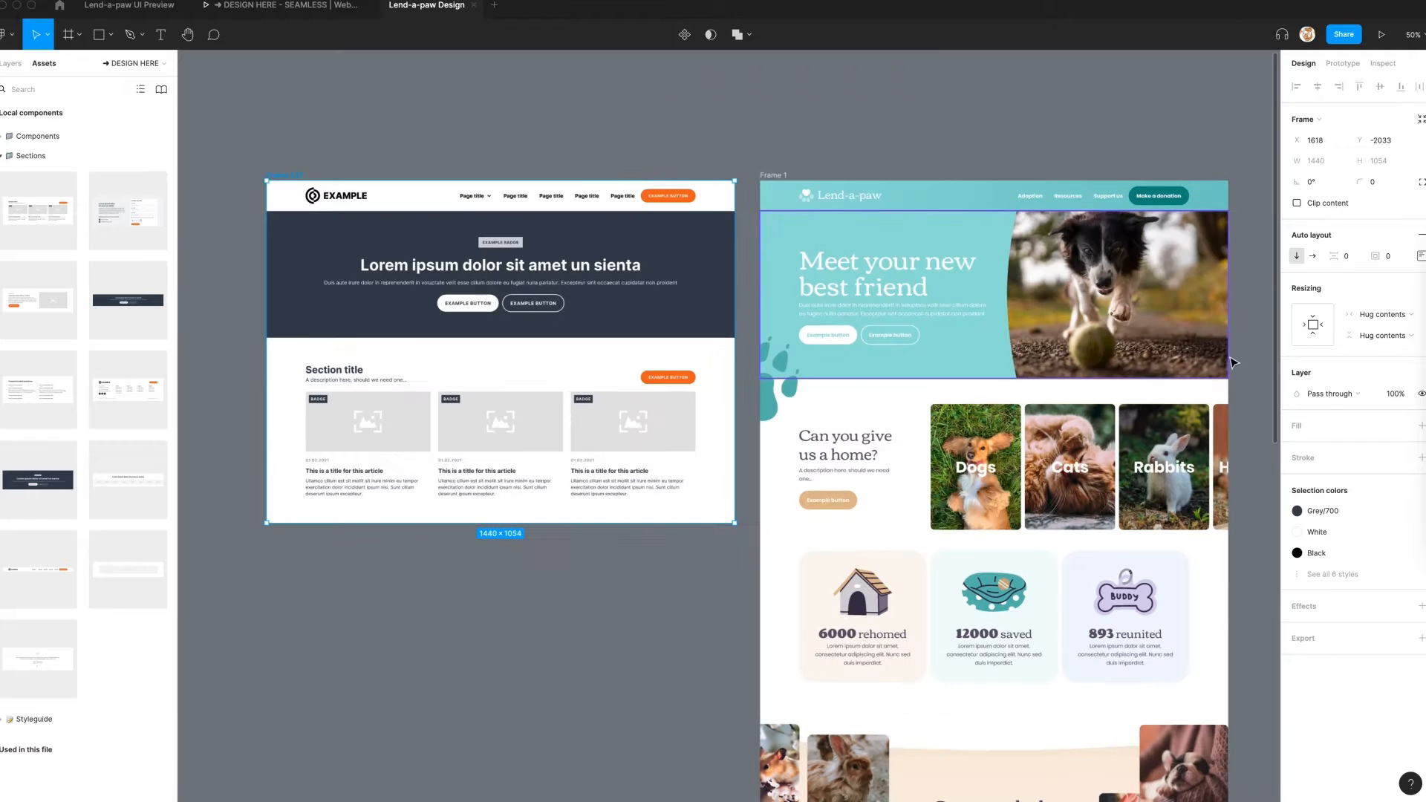
# Duplicate the columns section twice within the new page frame
pyautogui.click(478, 141)
pyautogui.click(616, 431)
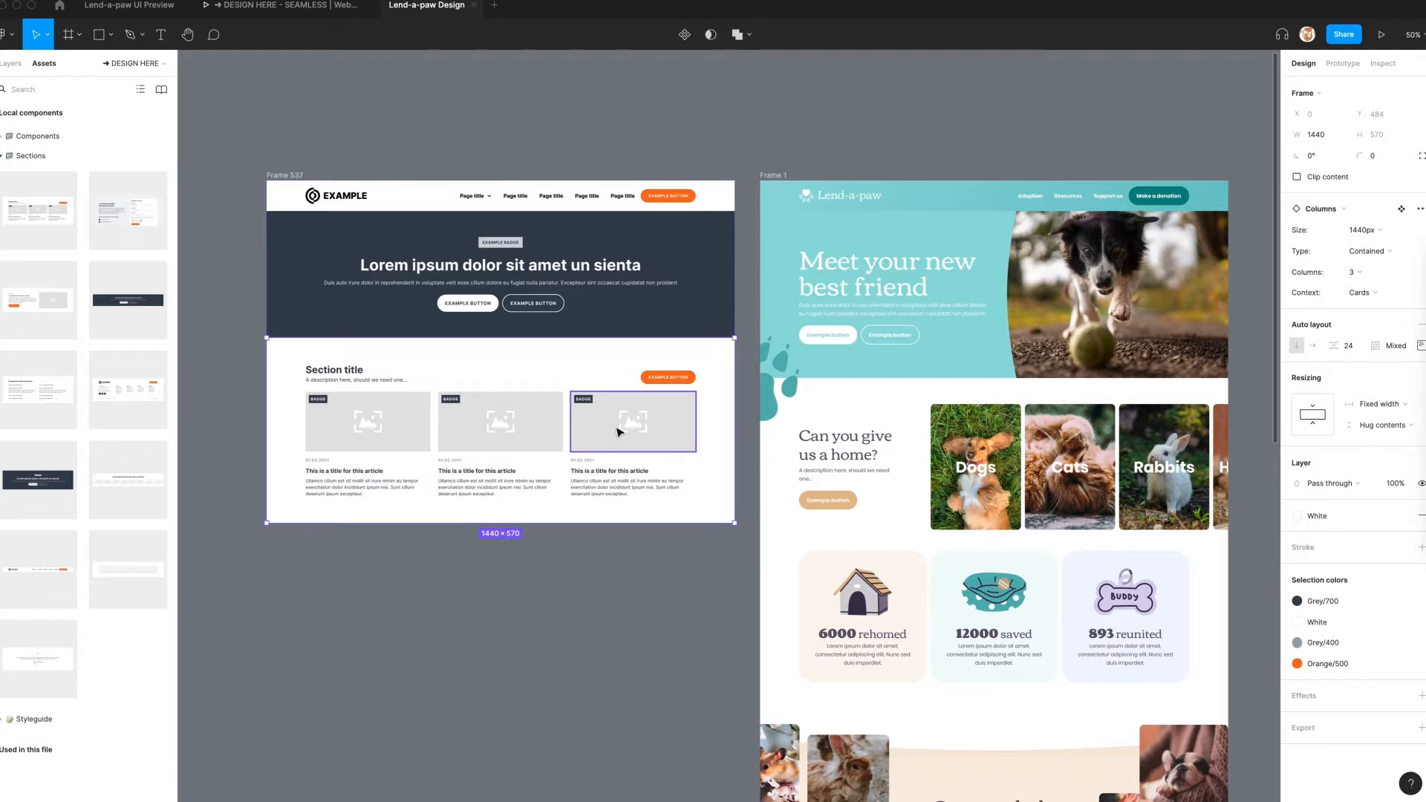
pyautogui.hotkey('ctrl', 'd')
pyautogui.scroll(-3, 616, 431)
pyautogui.hotkey('ctrl', 'd')
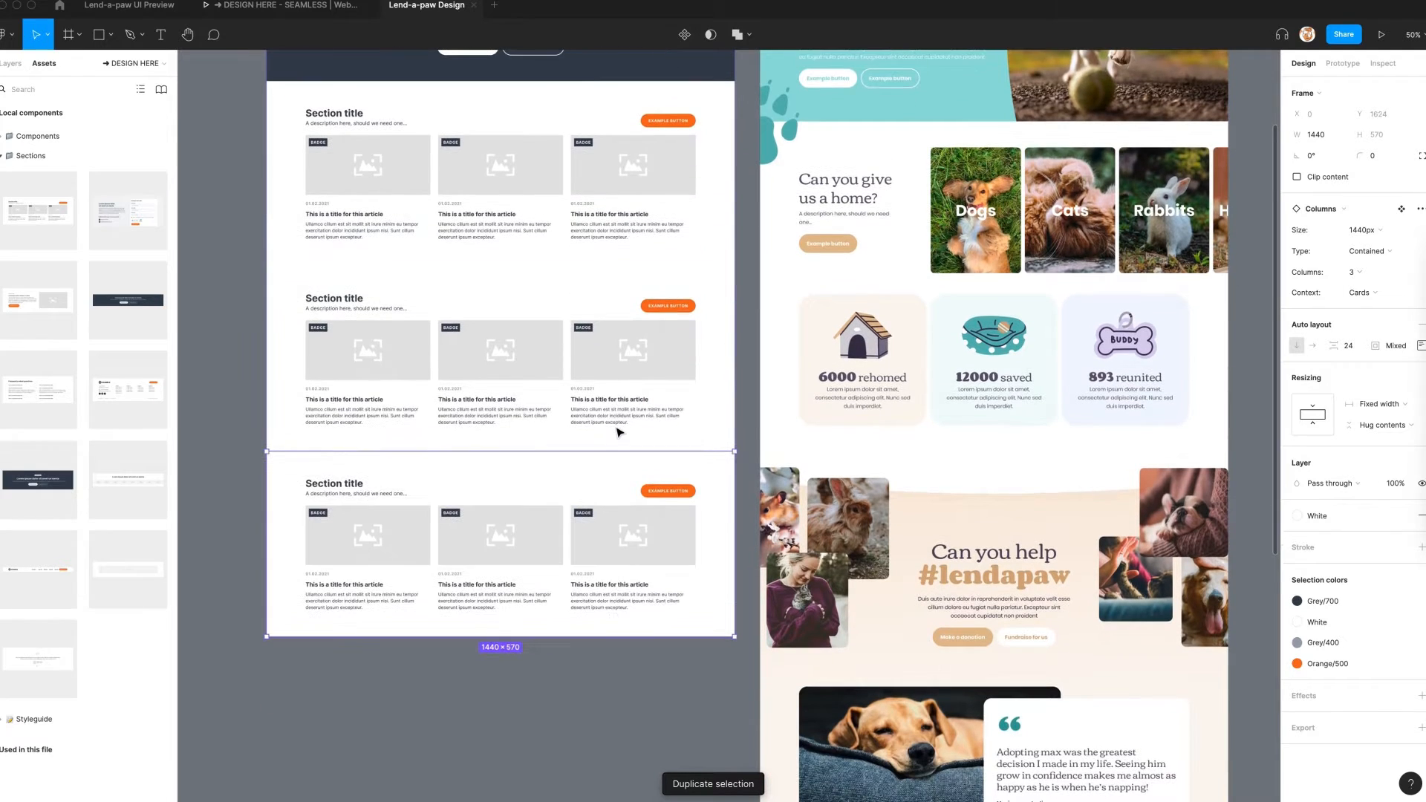
# Swap the last columns section for the Scaffolding component with three columns
pyautogui.click(1349, 212)
pyautogui.write('scaf')
pyautogui.click(1338, 288)
pyautogui.click(1356, 272)
pyautogui.click(1363, 308)
# Set the scaffolding section's left and right padding to 0
pyautogui.click(1420, 345)
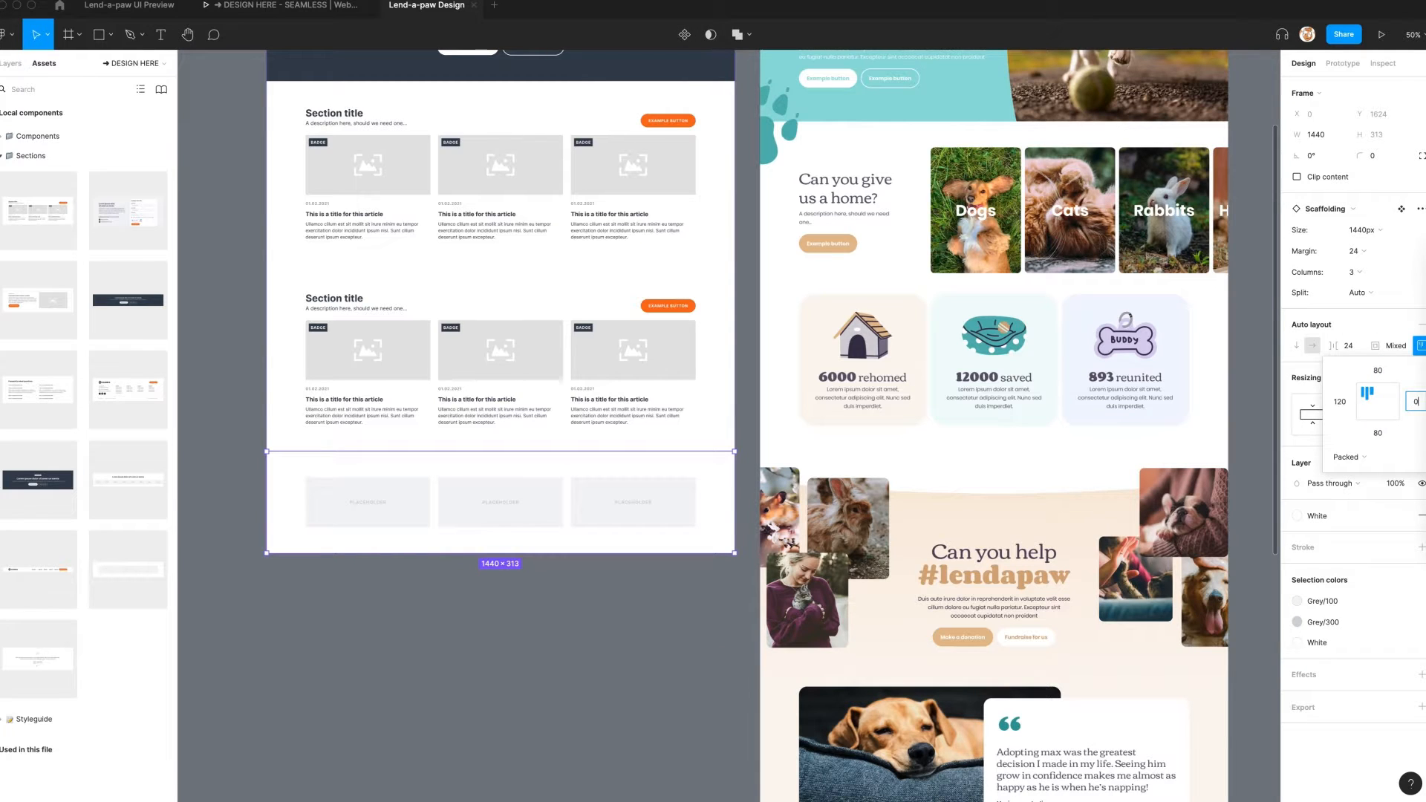
pyautogui.press('Tab')
pyautogui.press('Tab')
pyautogui.write('0')
pyautogui.press('Tab')
# Duplicate the second columns section, move the copy below the scaffolding and swap it for the Testimonial section
pyautogui.click(567, 408)
pyautogui.scroll(-2, 567, 408)
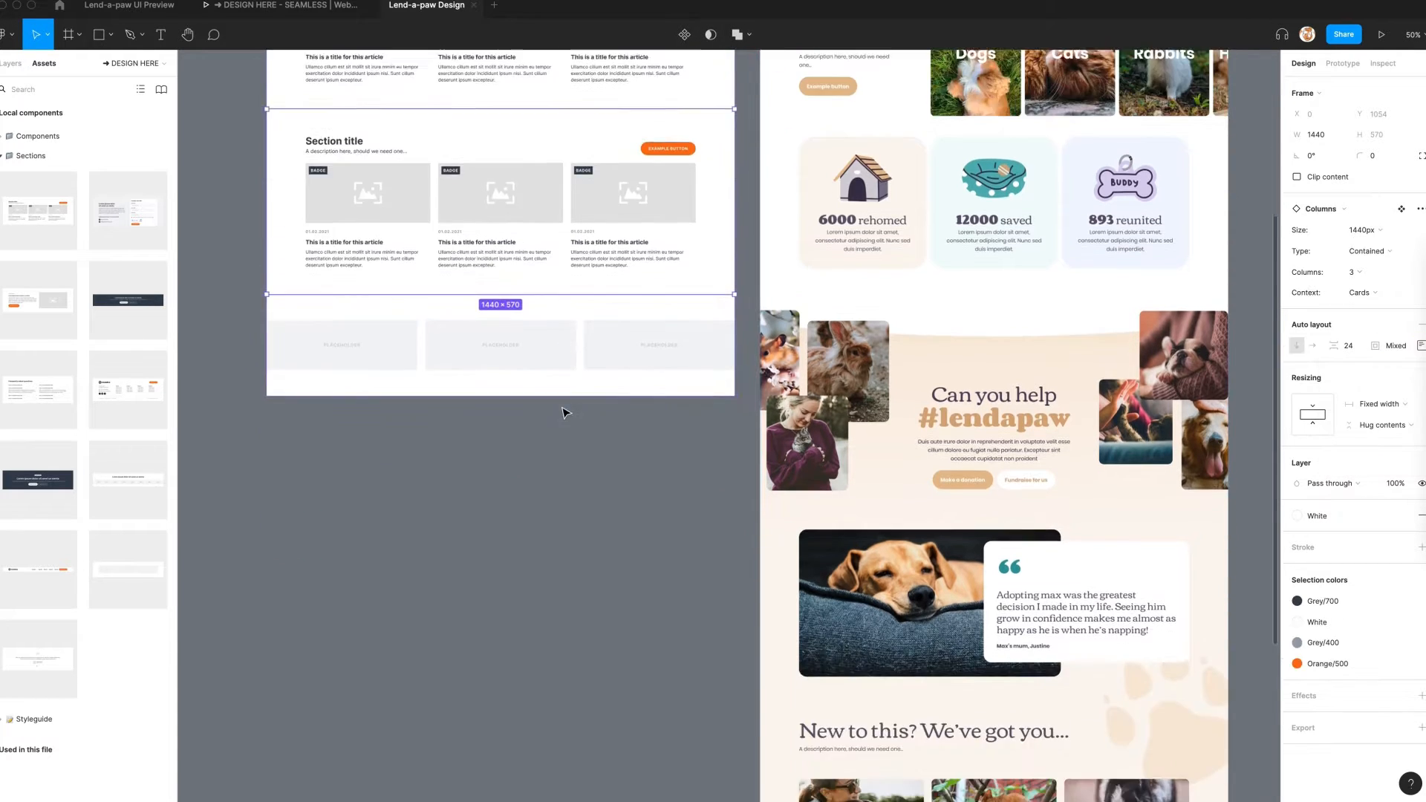
pyautogui.press('super+d')
pyautogui.press('Down')
pyautogui.click(1337, 207)
pyautogui.write('test')
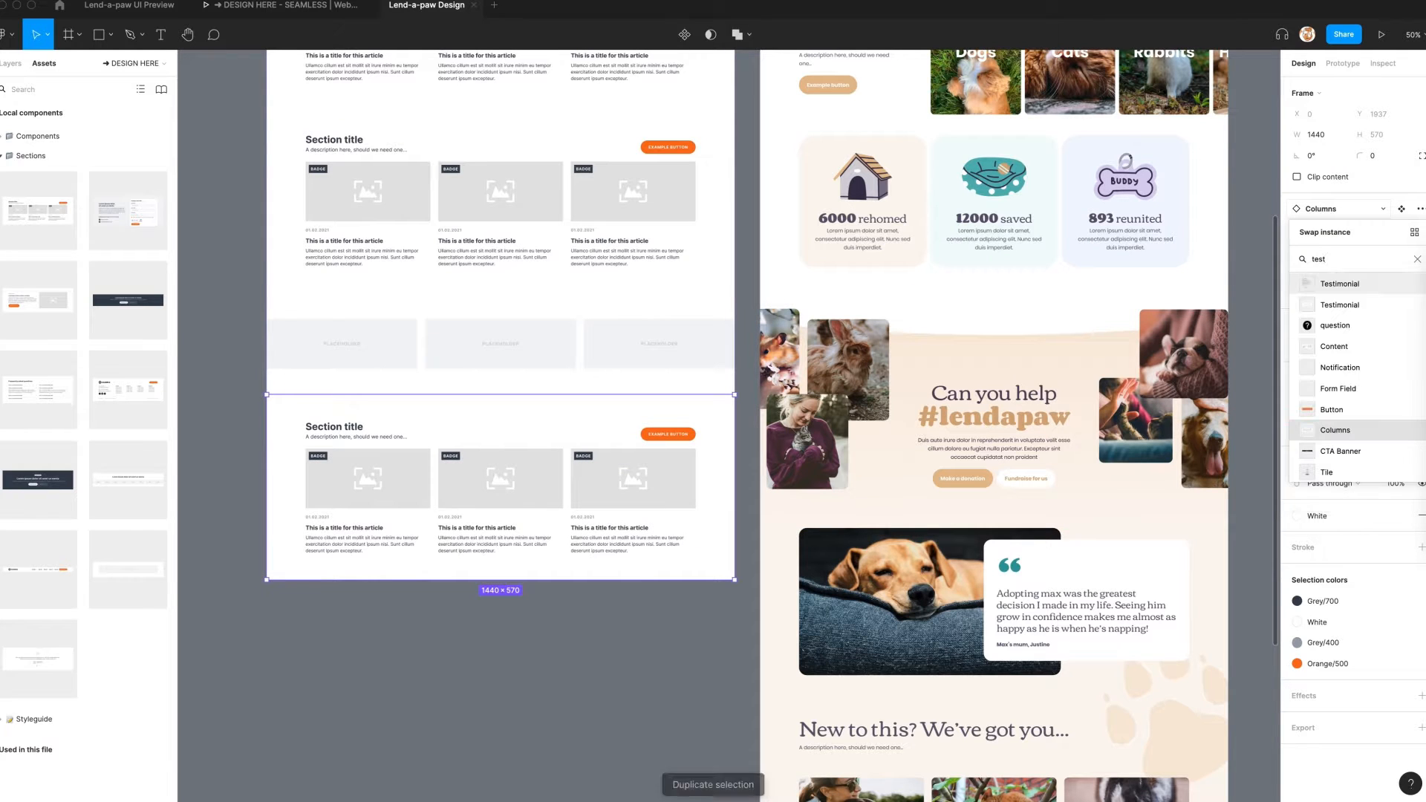
pyautogui.click(1343, 307)
# Duplicate the testimonial section and swap the copy for the Columns component
pyautogui.scroll(-3, 576, 504)
pyautogui.press('super+d')
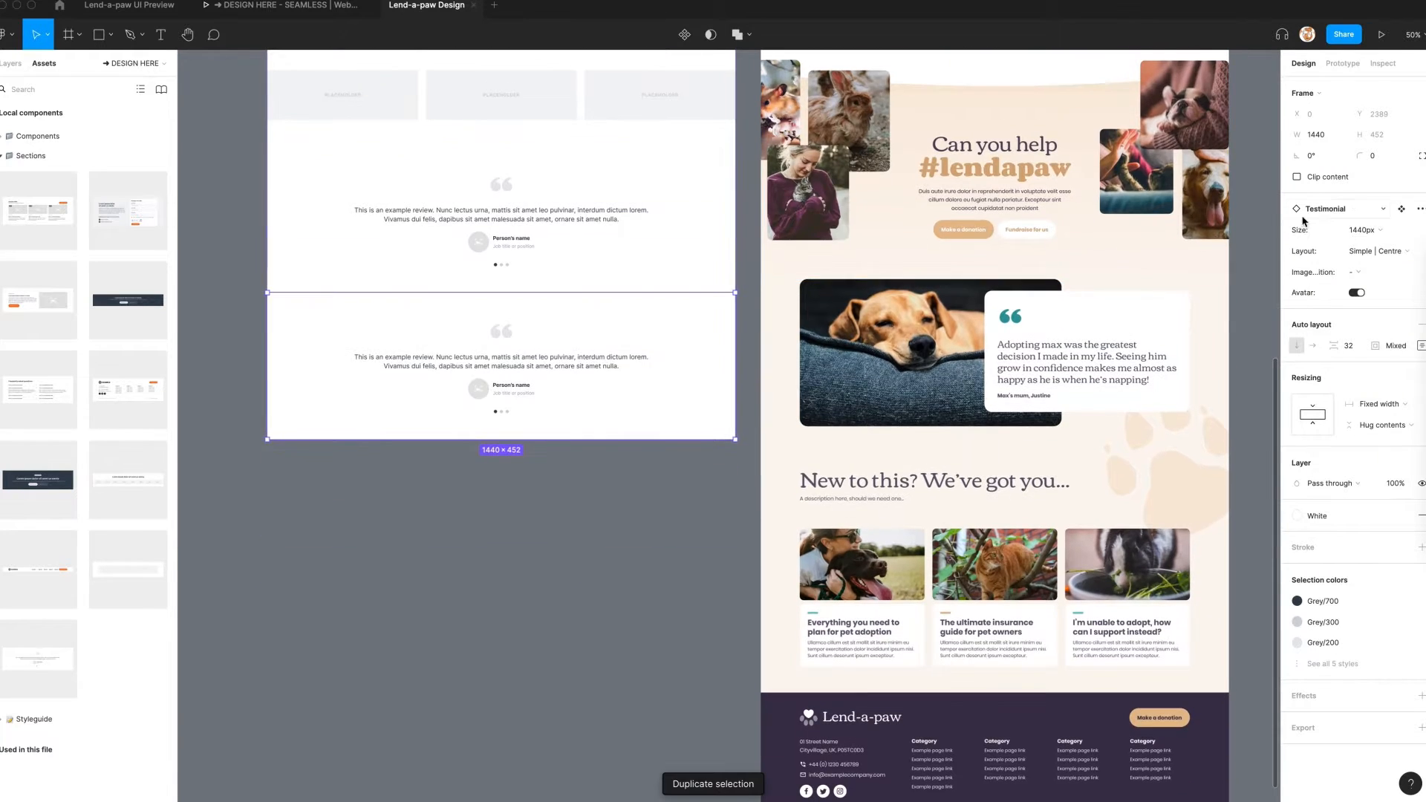
pyautogui.click(1328, 212)
pyautogui.write('column')
pyautogui.press('Return')
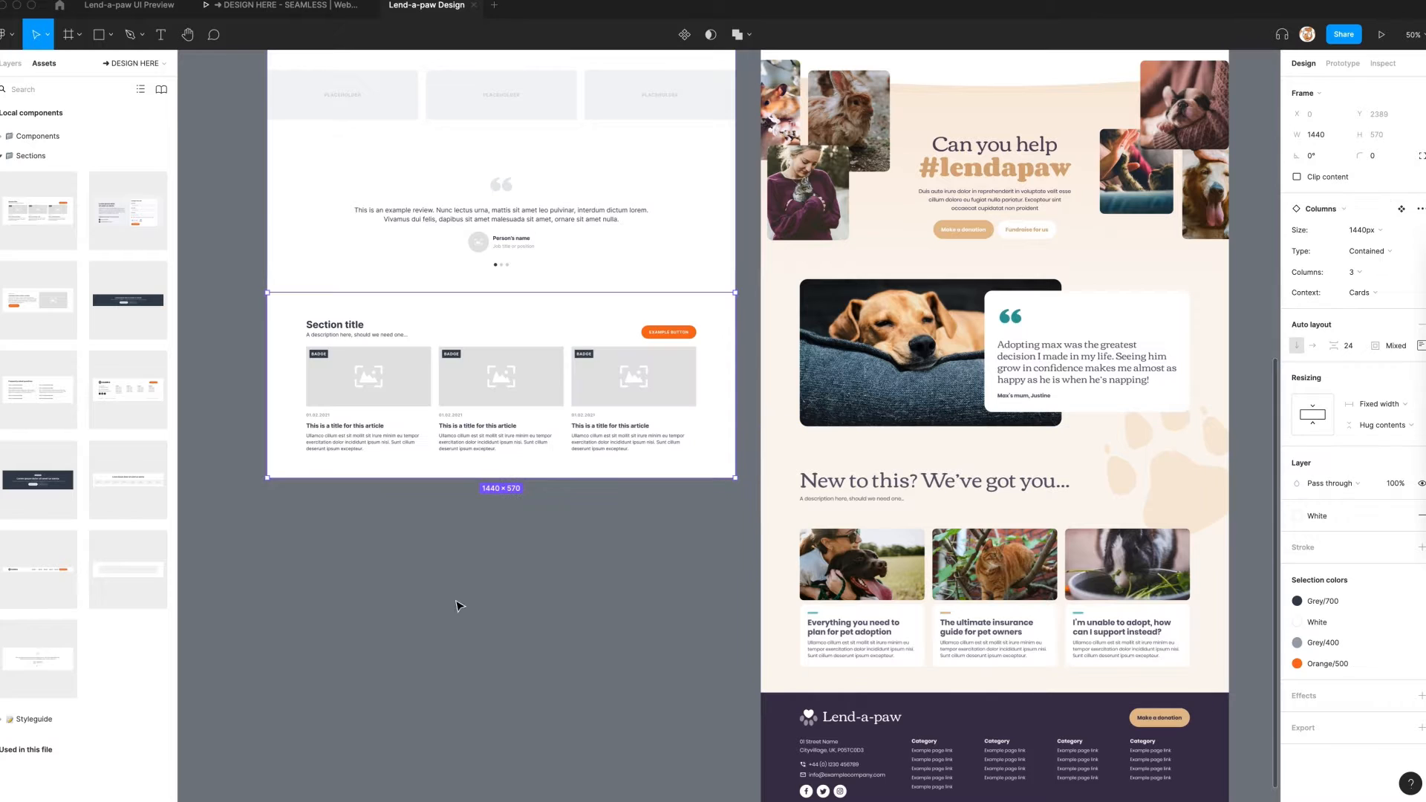
# Duplicate the bottom columns section and swap the copy for the Footer component
pyautogui.press('super+d')
pyautogui.click(1331, 213)
pyautogui.write('foot')
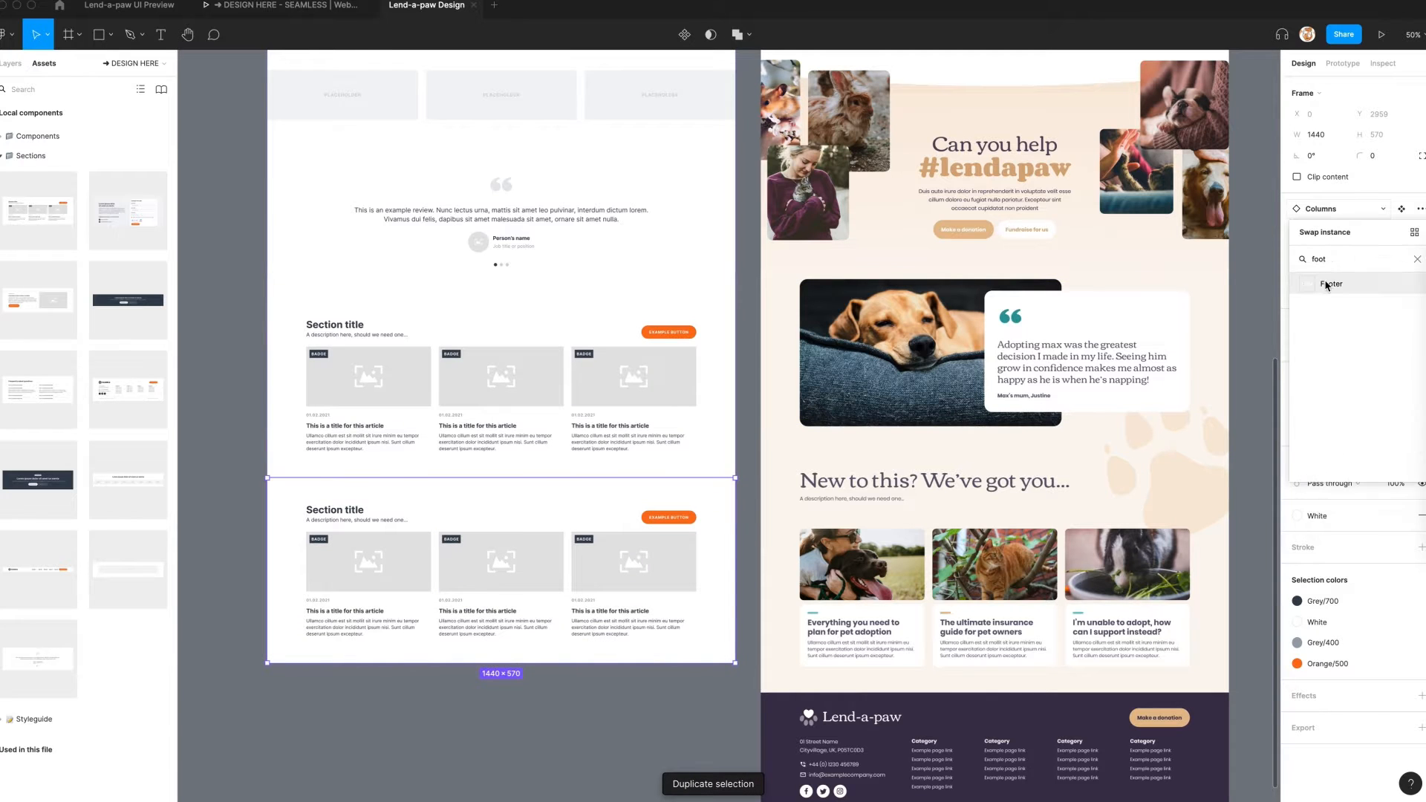
pyautogui.click(1327, 283)
pyautogui.click(248, 413)
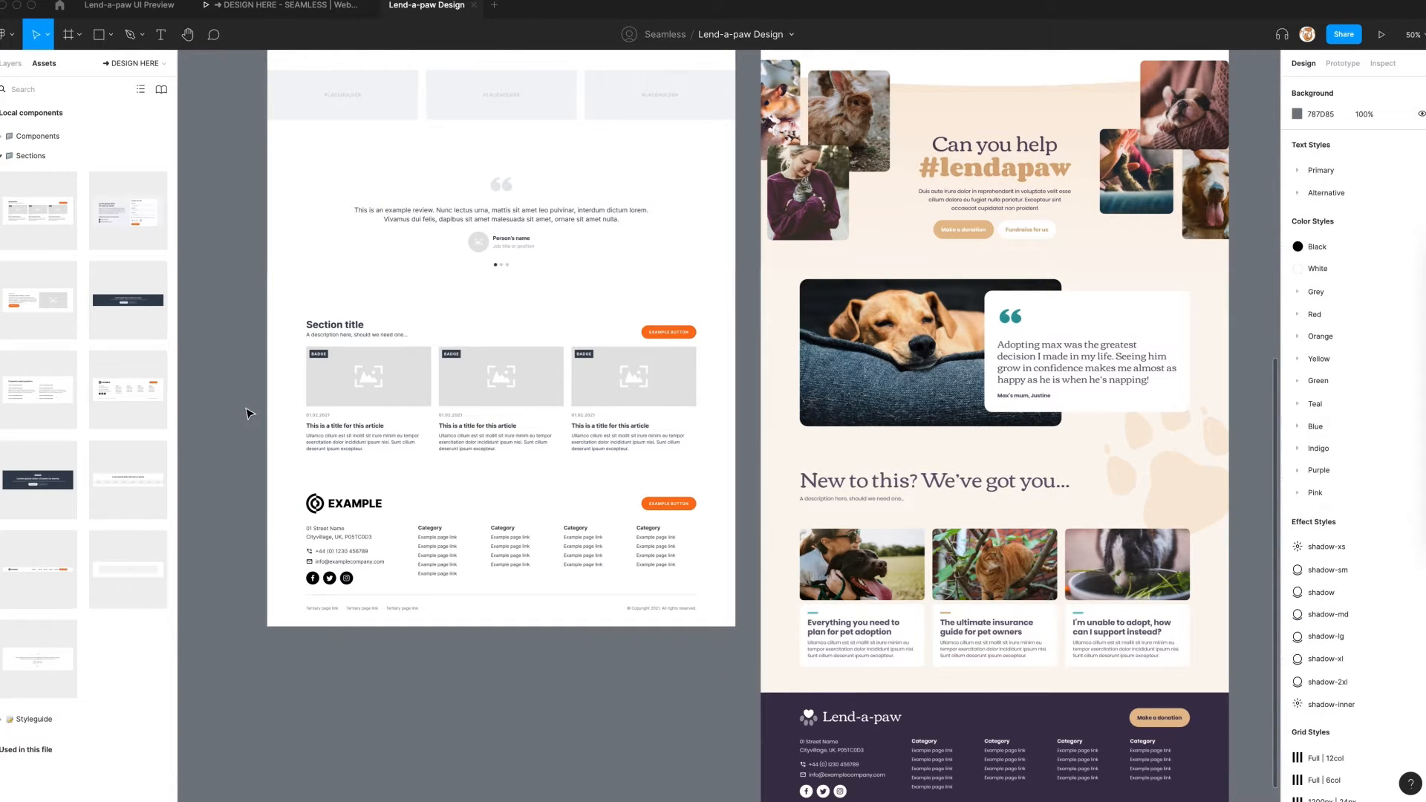
# Set the header section's type to Image
pyautogui.scroll(7, 250, 413)
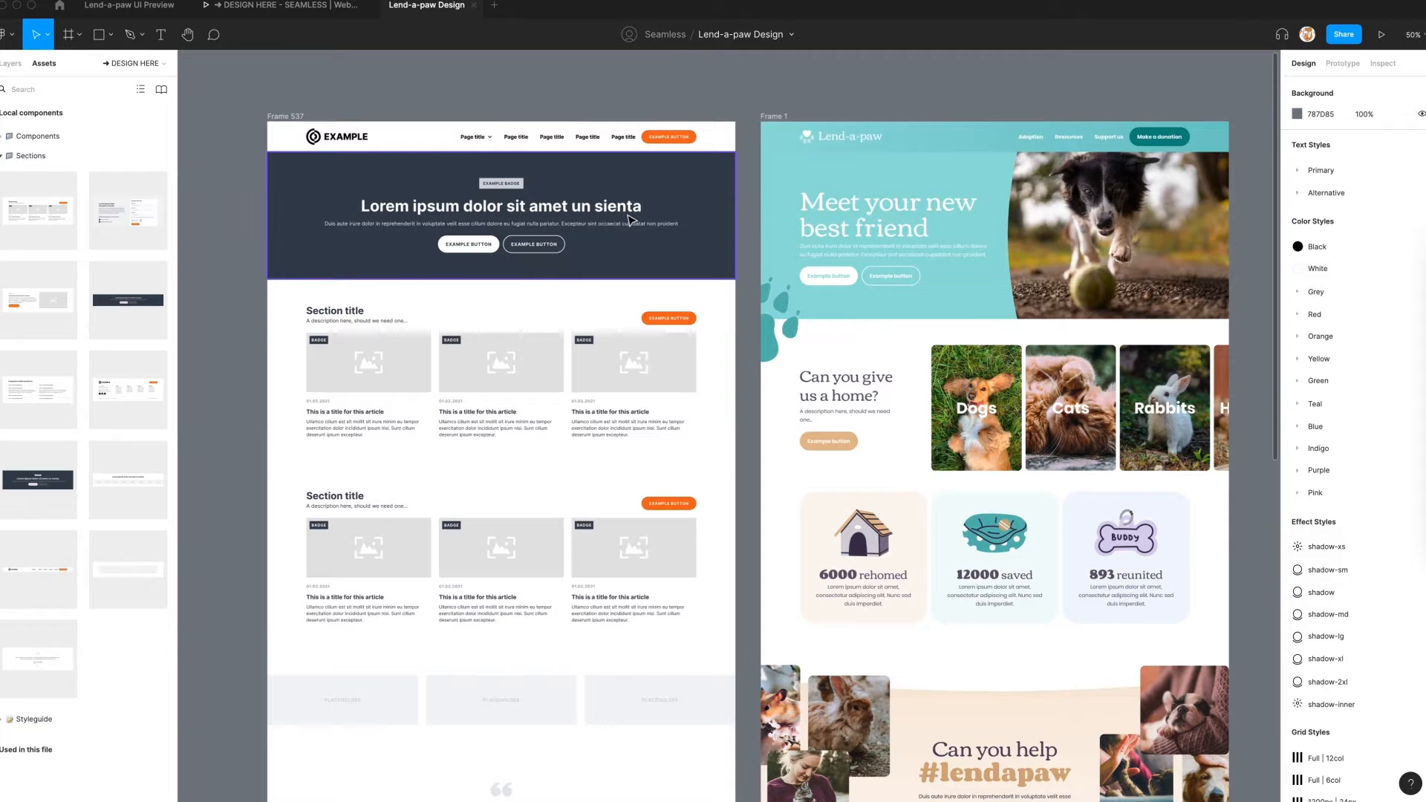
pyautogui.click(630, 221)
pyautogui.click(1365, 251)
pyautogui.click(1375, 268)
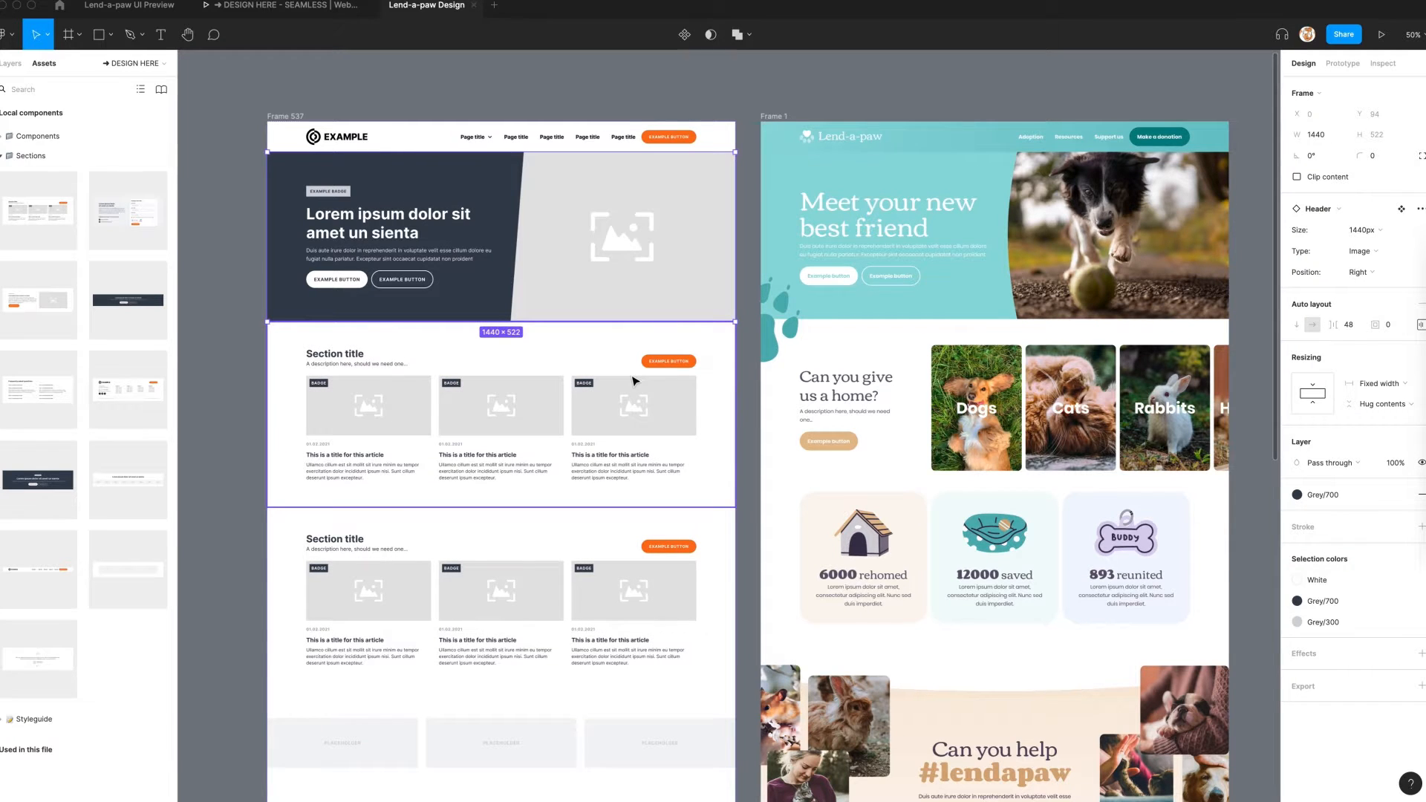
# Set the first columns section's context to Cards Sidebar and its type to Carousel
pyautogui.click(633, 381)
pyautogui.click(1374, 293)
pyautogui.click(1376, 327)
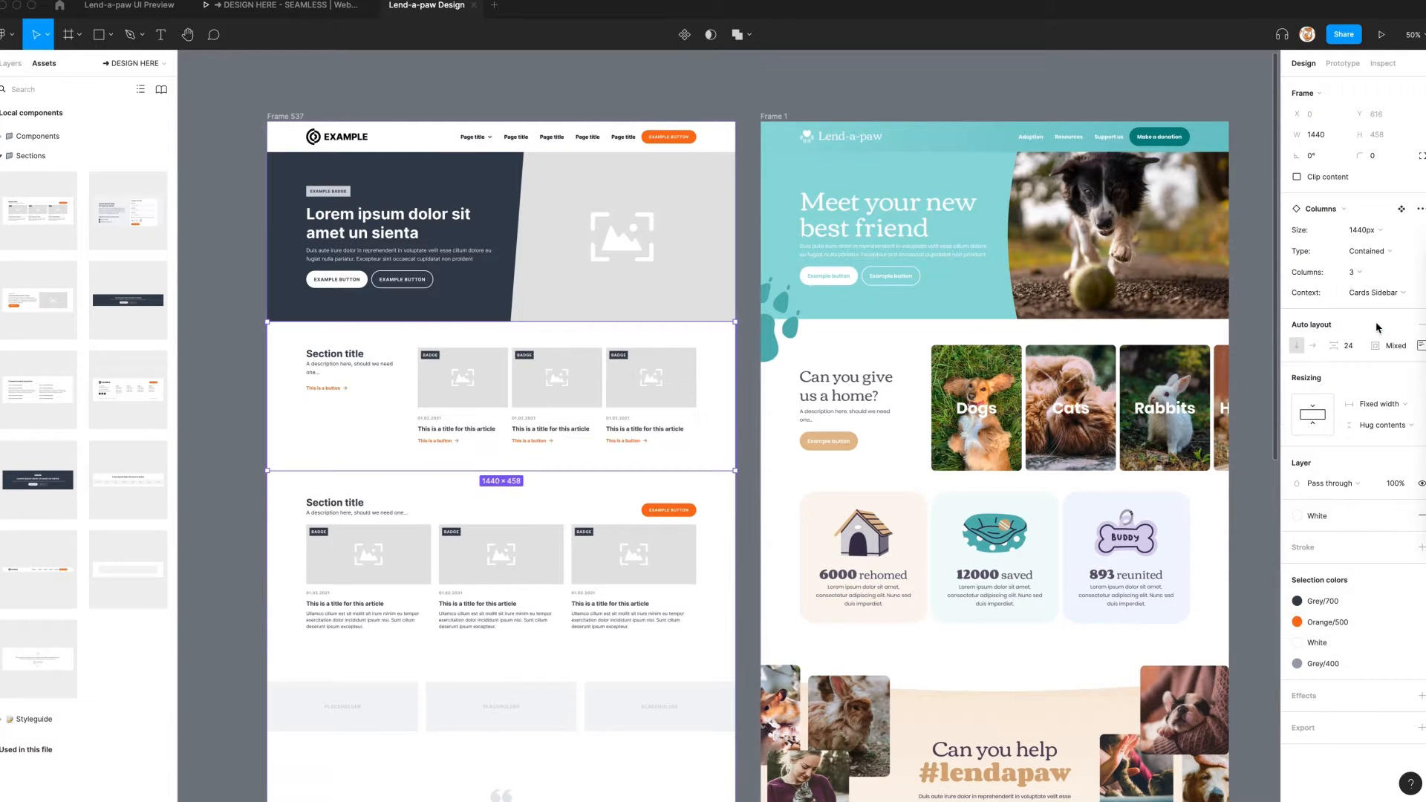
pyautogui.click(1368, 251)
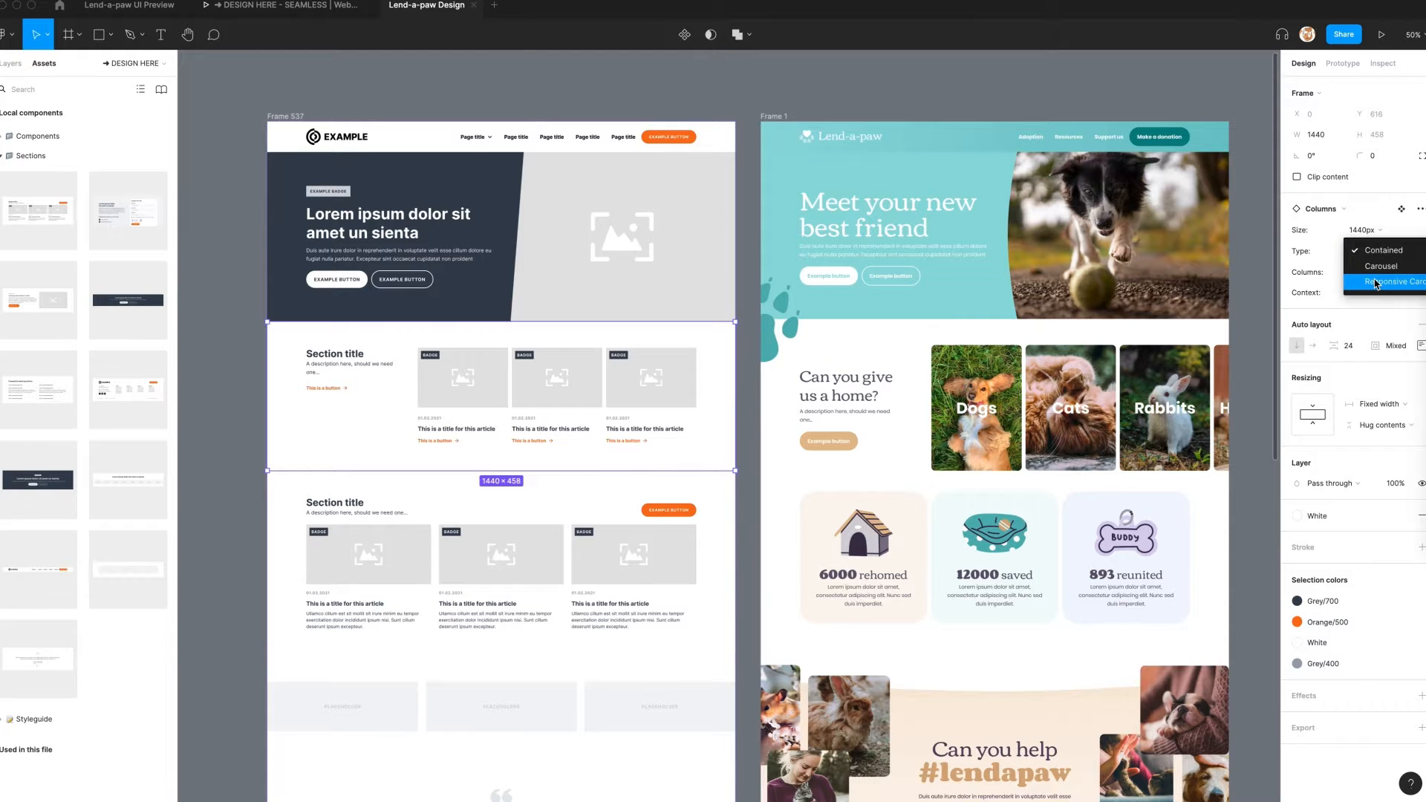
pyautogui.click(1380, 266)
# Remove the title and button row from the second columns section
pyautogui.scroll(-2, 754, 391)
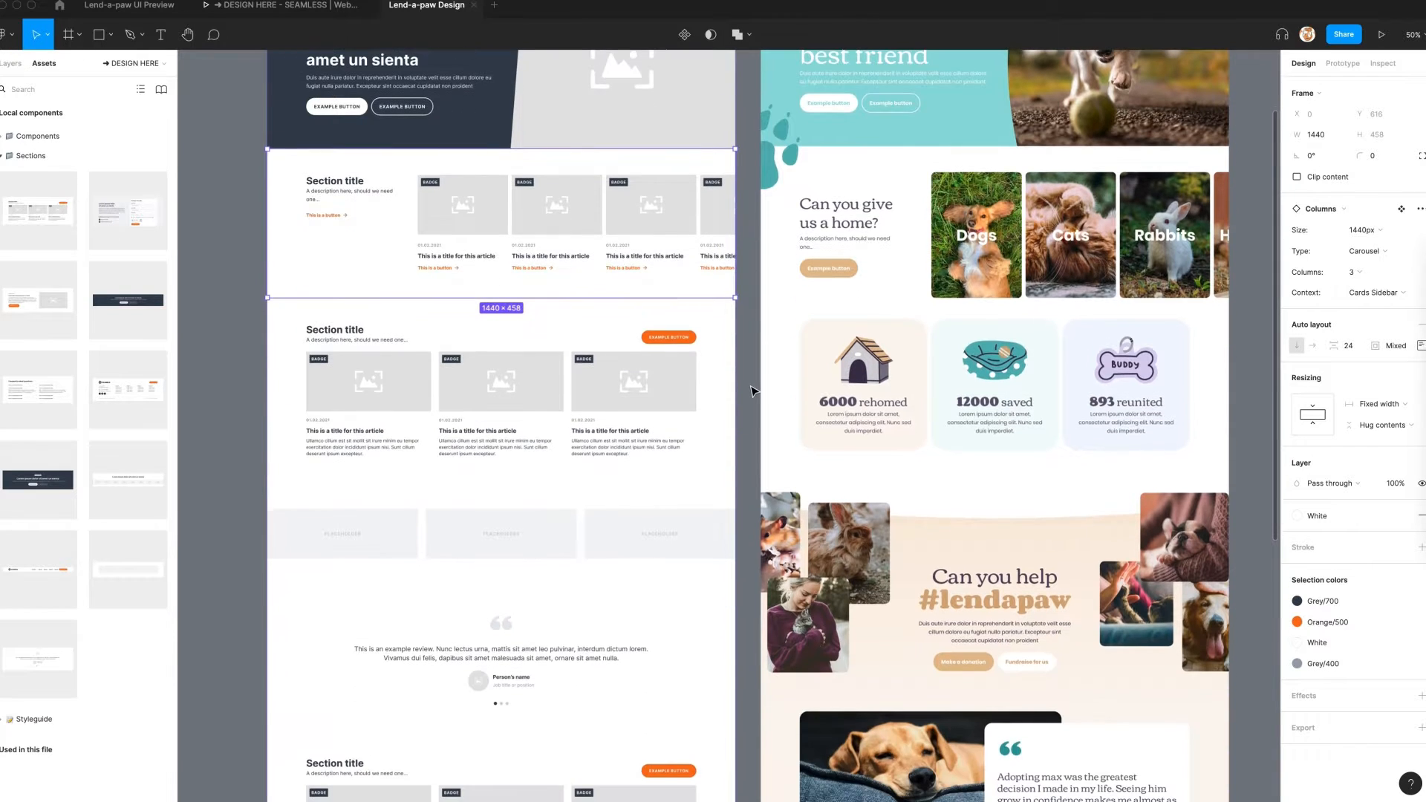
pyautogui.doubleClick(343, 338)
pyautogui.press('Delete')
# Set the testimonial's layout to Image | Float with the image position at Left
pyautogui.scroll(-3, 430, 324)
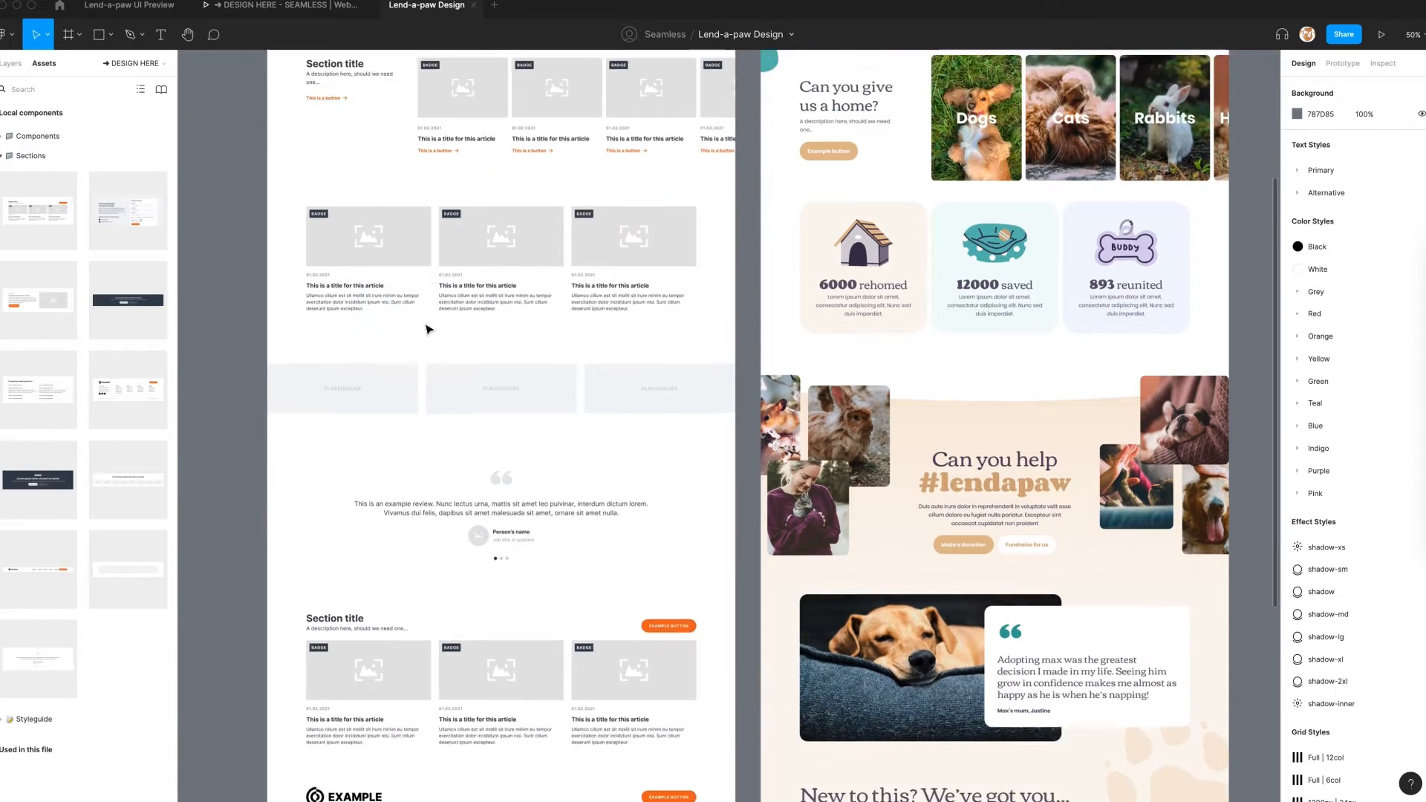
pyautogui.click(434, 357)
pyautogui.click(1404, 253)
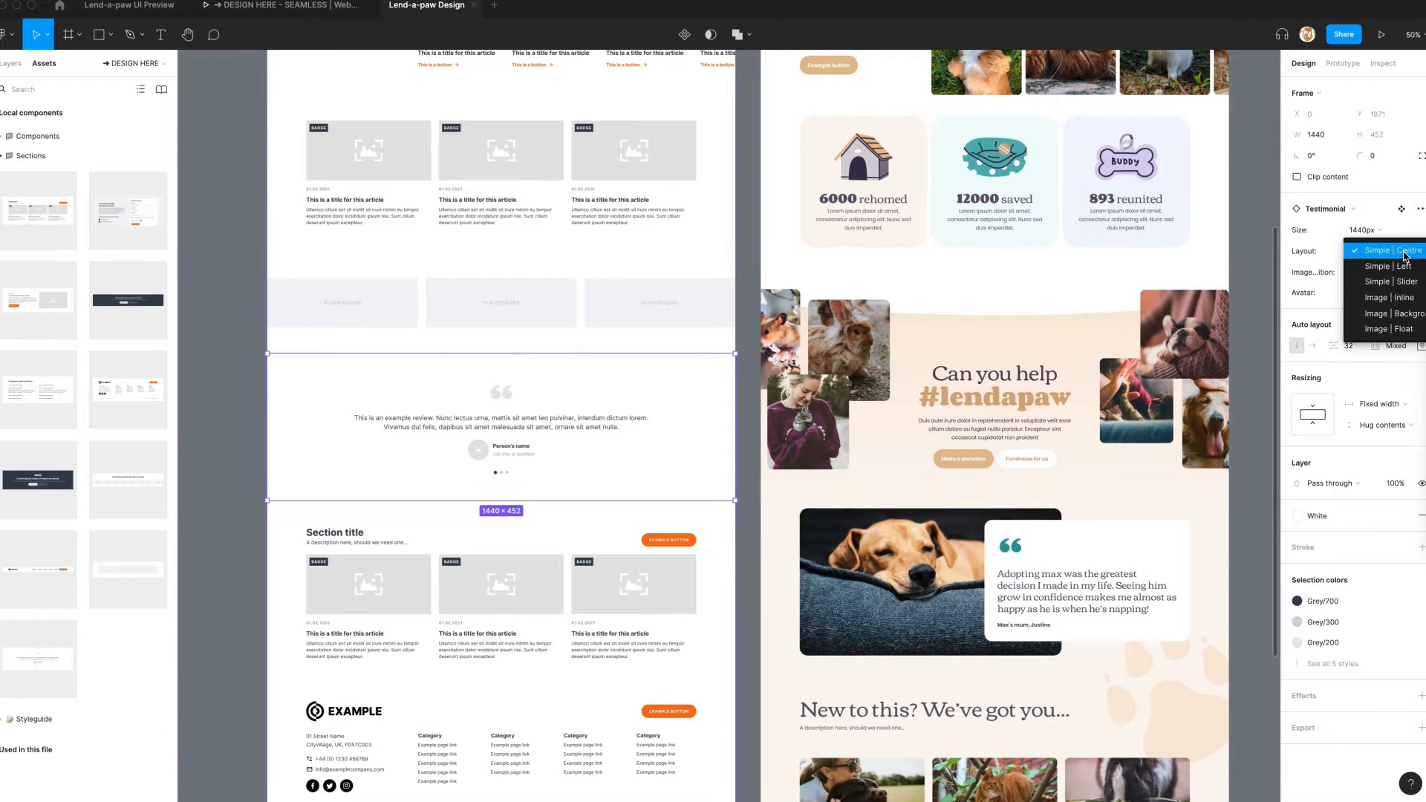
pyautogui.click(1388, 329)
pyautogui.click(1359, 272)
pyautogui.click(1366, 256)
# Remove the orange button beside the section title in the columns section above the footer
pyautogui.scroll(-4, 521, 461)
pyautogui.scroll(-2, 520, 461)
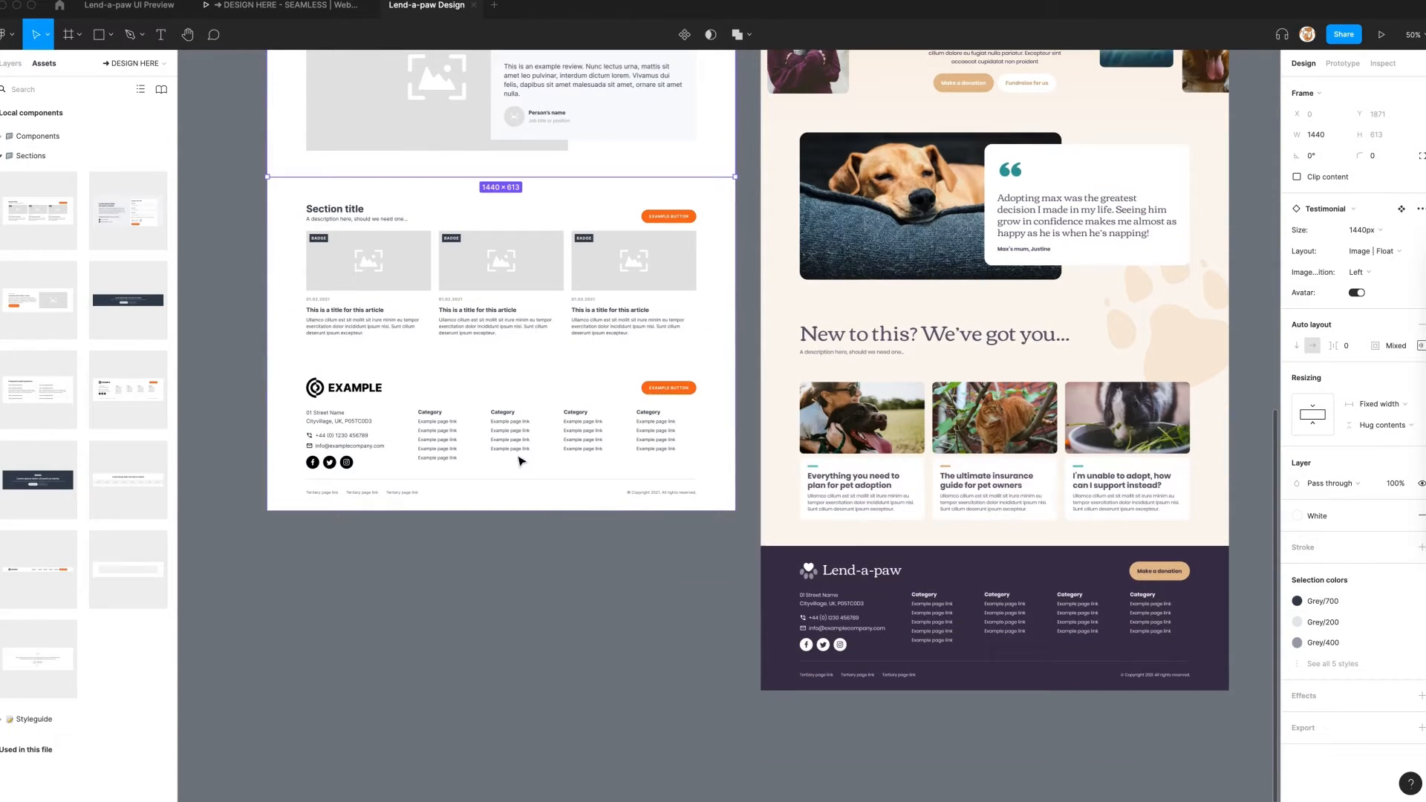
pyautogui.press('Escape')
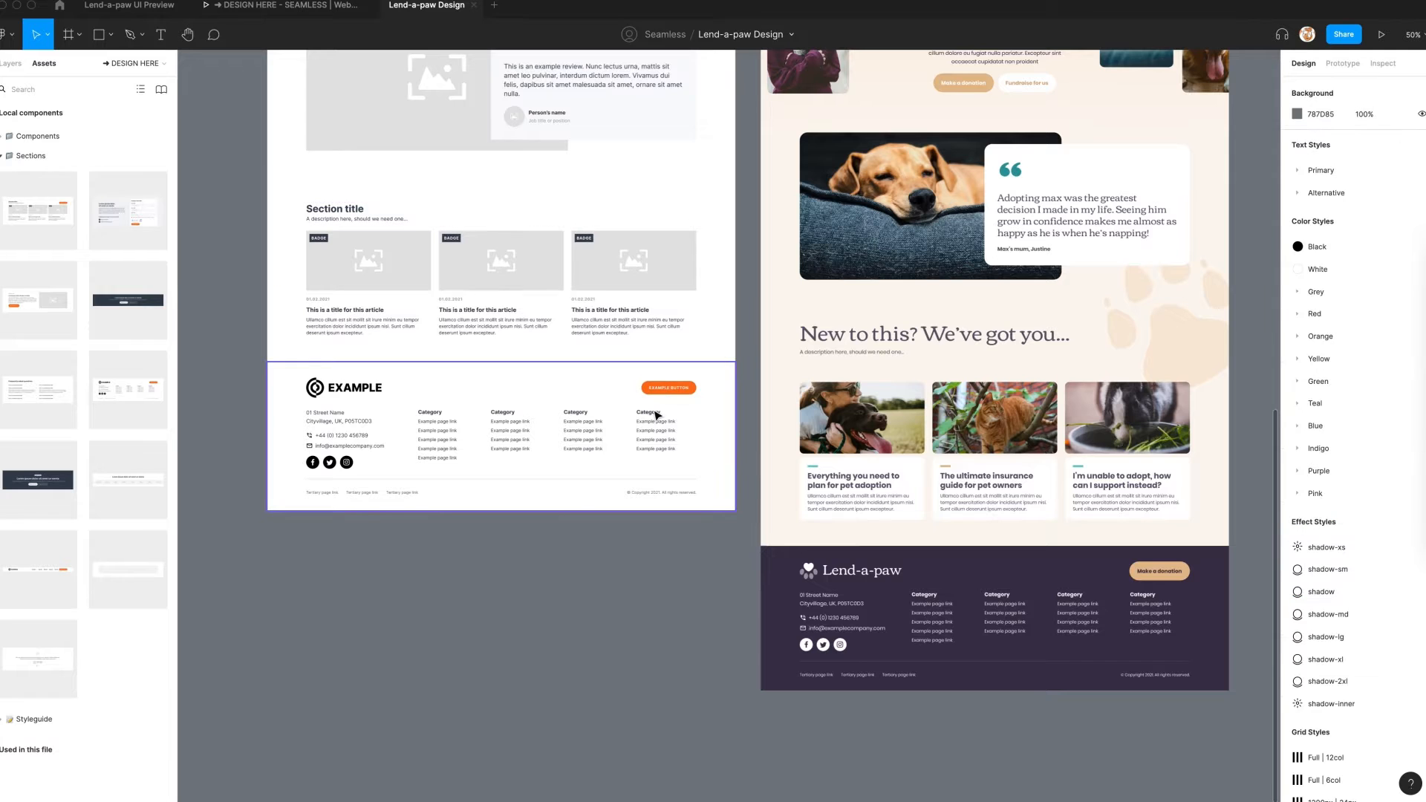
# Turn off the avatar in the testimonial section
pyautogui.scroll(10, 657, 415)
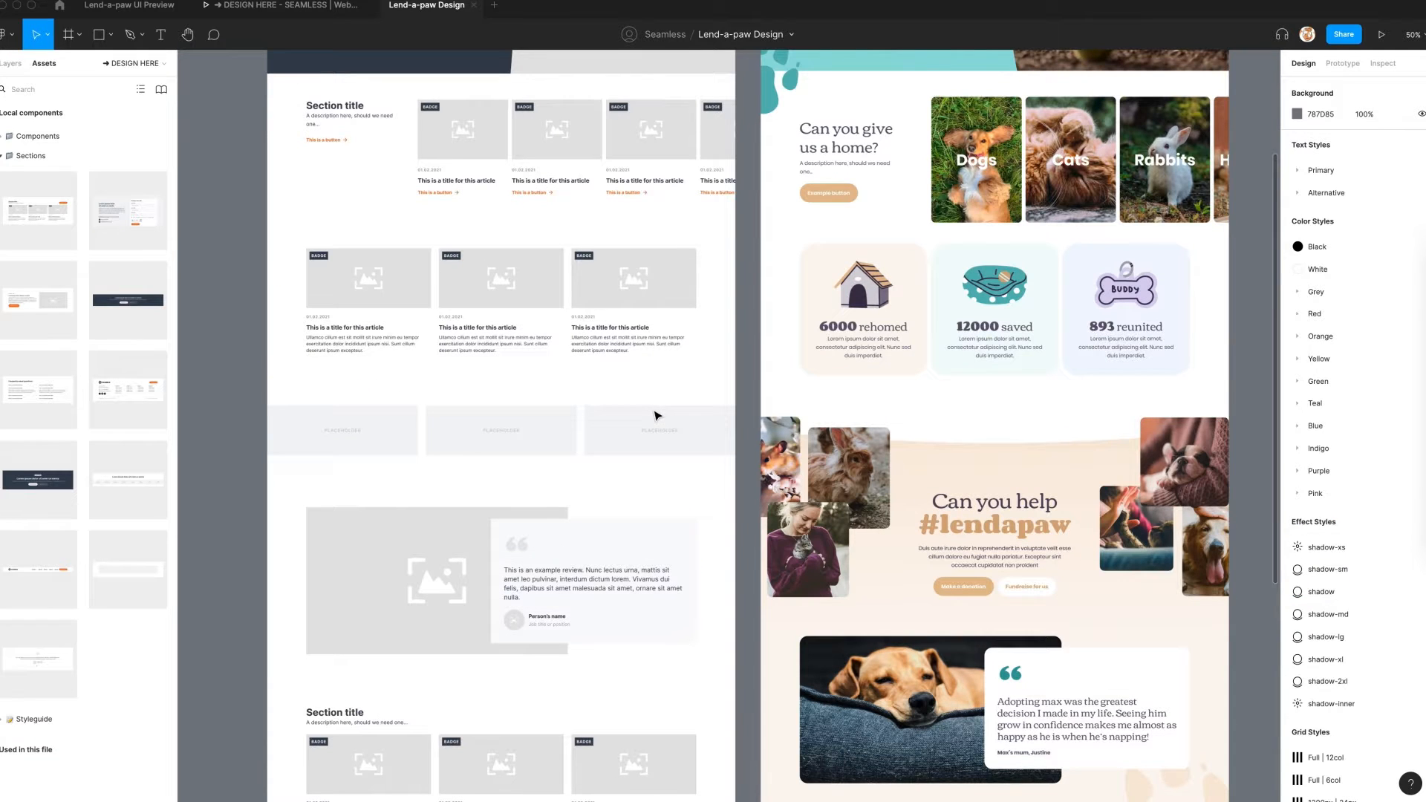
pyautogui.click(655, 540)
pyautogui.click(1357, 293)
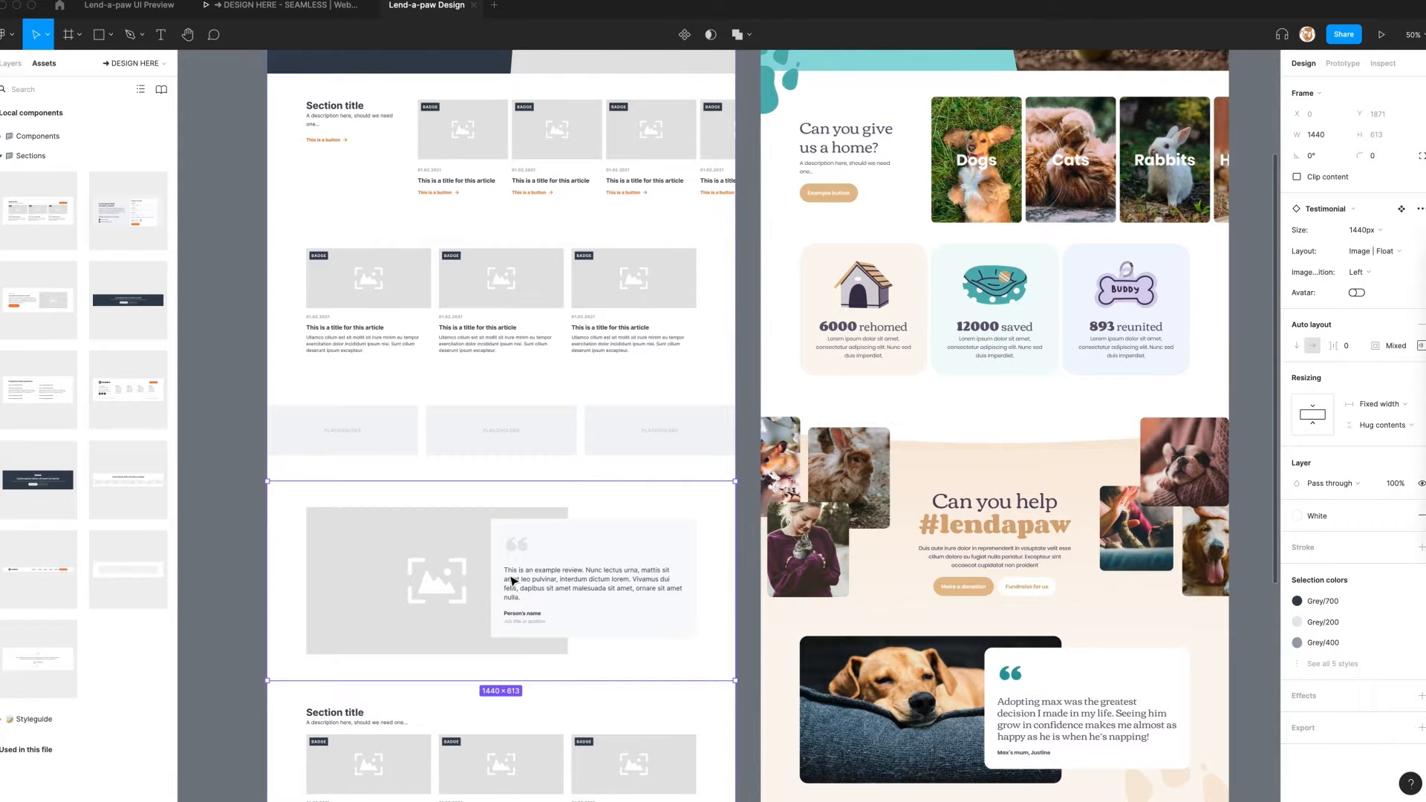
pyautogui.scroll(2, 512, 581)
pyautogui.scroll(3, 511, 580)
pyautogui.click(756, 294)
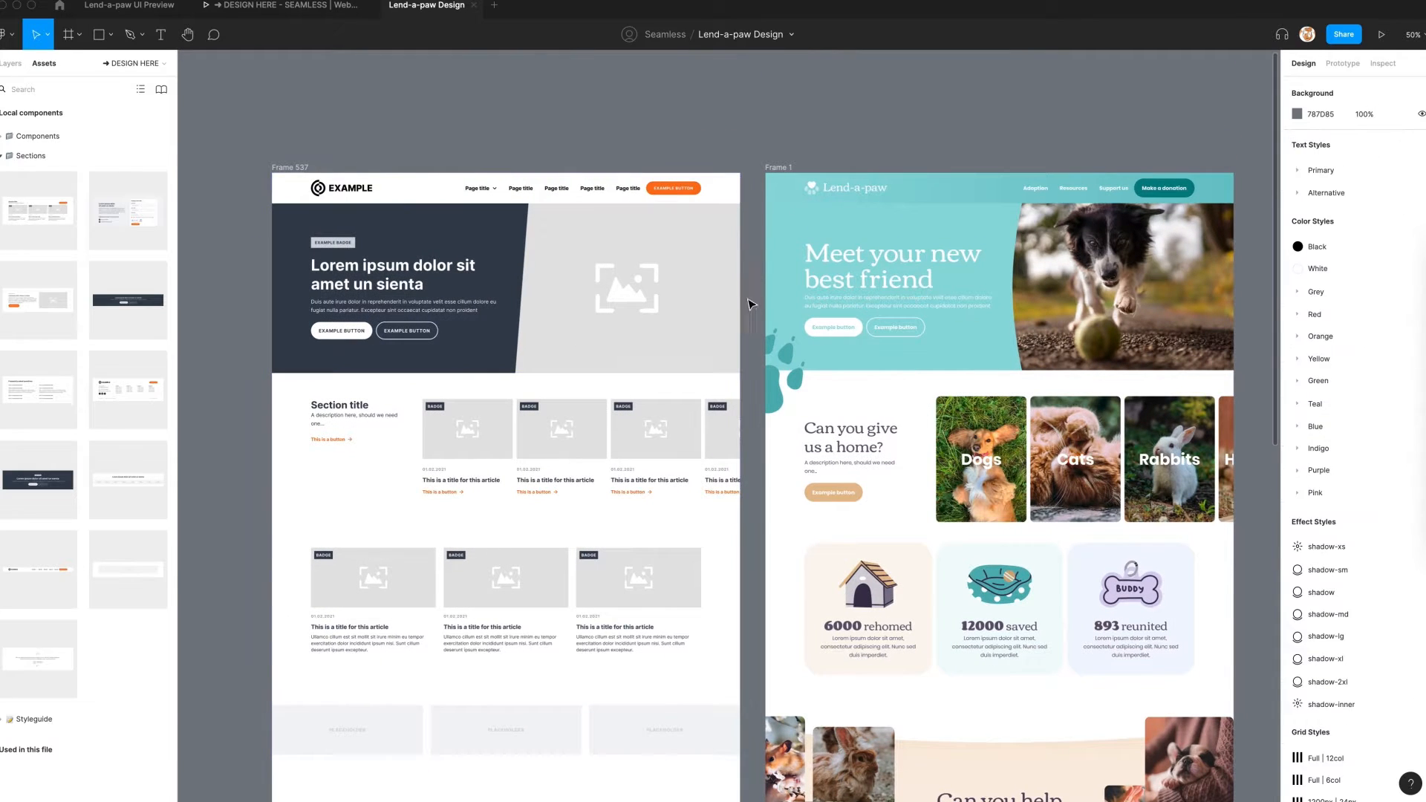
# Delete two masthead links, retitle the others Adoption, Resources and Support us, and label the masthead button Make a donation
pyautogui.click(493, 191)
pyautogui.doubleClick(490, 192)
pyautogui.keyDown('shift'); pyautogui.click(520, 190); pyautogui.keyUp('shift')
pyautogui.press('Delete')
pyautogui.keyDown('super'); pyautogui.doubleClick(557, 191); pyautogui.keyUp('super')
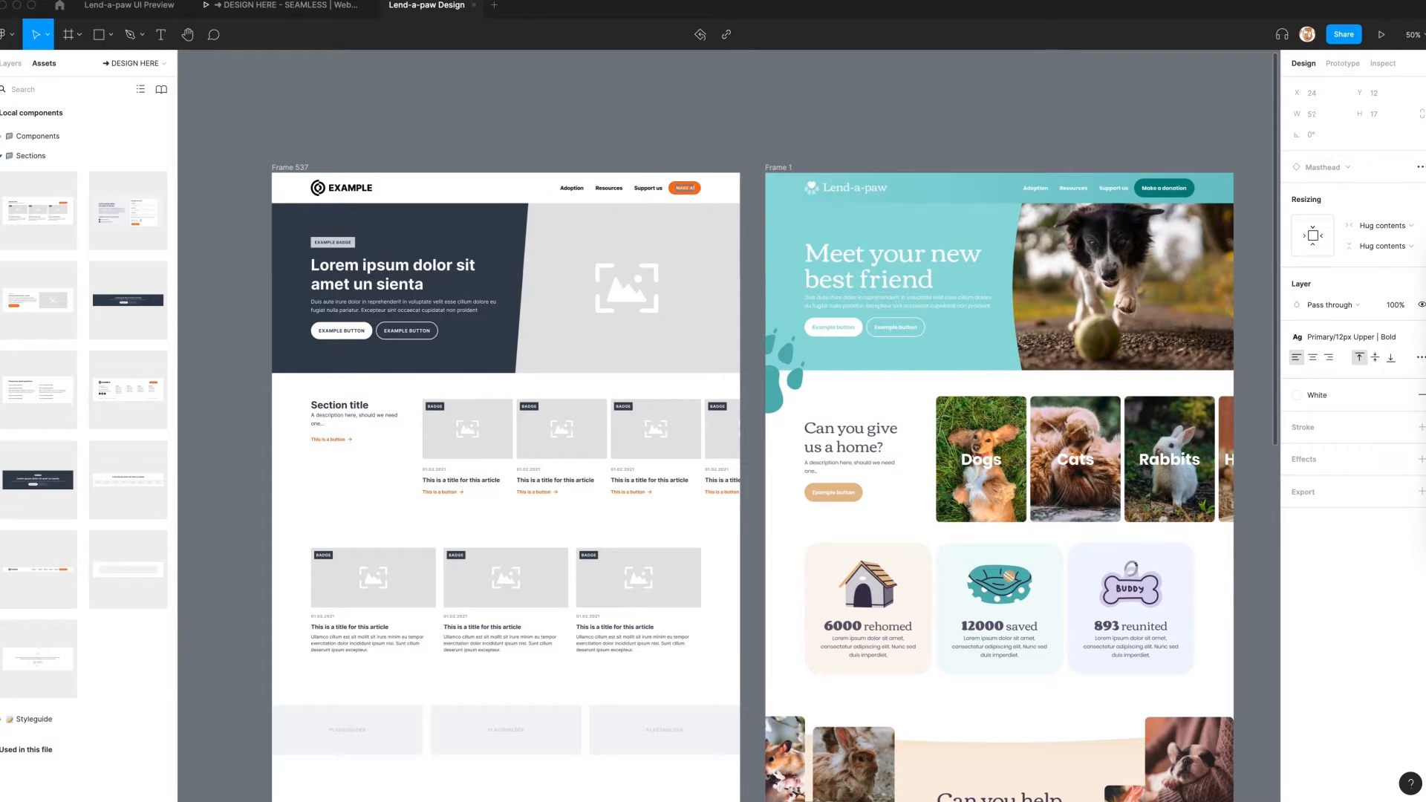
# Remove the header's badge and change its heading to "Meet your new best friend"
pyautogui.click(337, 251)
pyautogui.press('Delete')
pyautogui.doubleClick(337, 251)
pyautogui.write('Meet your new best friend')
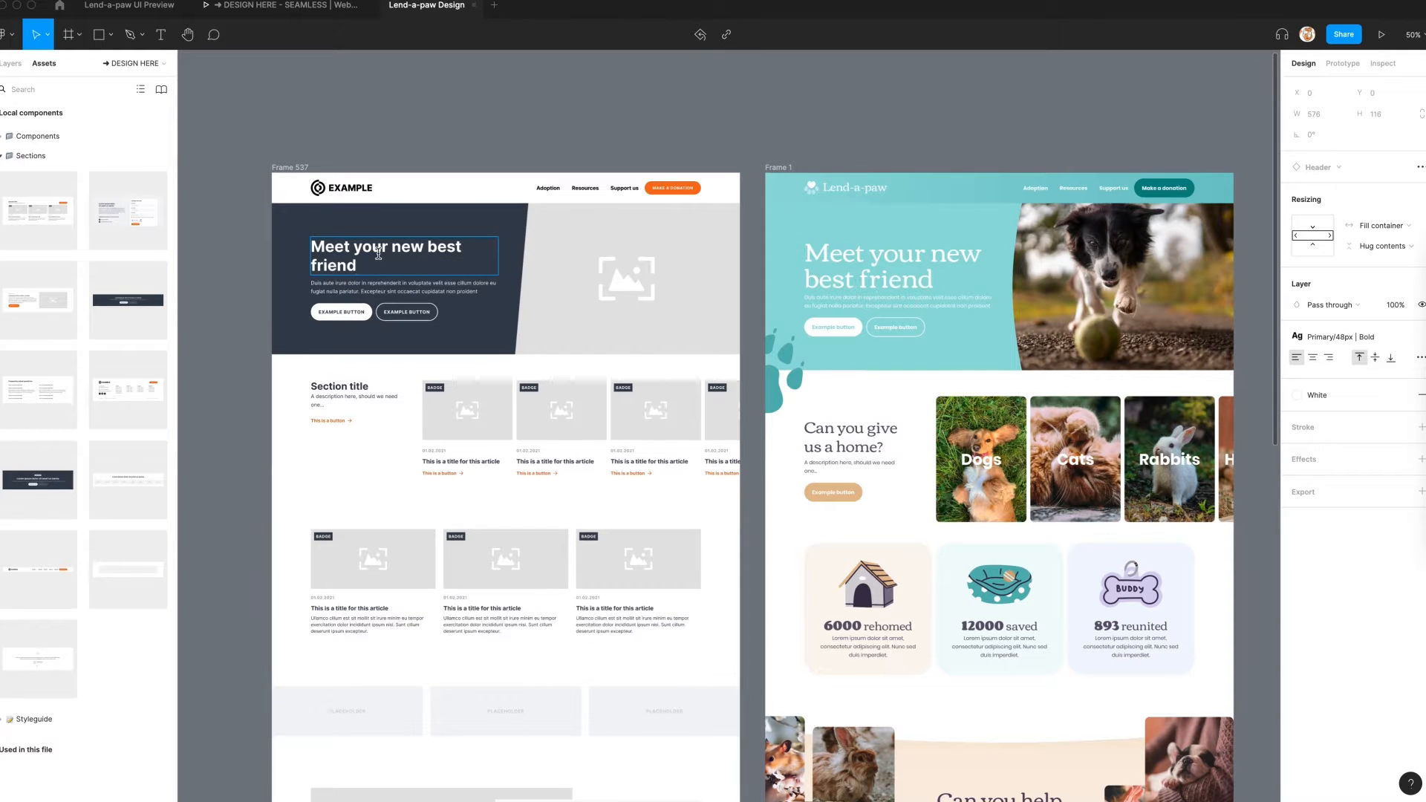
pyautogui.click(249, 300)
# Copy the dog photo fill from the reference header and paste it onto the new header's image placeholder
pyautogui.keyDown('super'); pyautogui.click(1145, 294); pyautogui.keyUp('super')
pyautogui.click(1387, 433)
pyautogui.press('super+c')
pyautogui.keyDown('super'); pyautogui.click(620, 292); pyautogui.keyUp('super')
pyautogui.press('super+v')
pyautogui.press('Escape')
# Change the divider on the header image's edge to the Curve-in type
pyautogui.keyDown('super'); pyautogui.click(524, 236); pyautogui.keyUp('super')
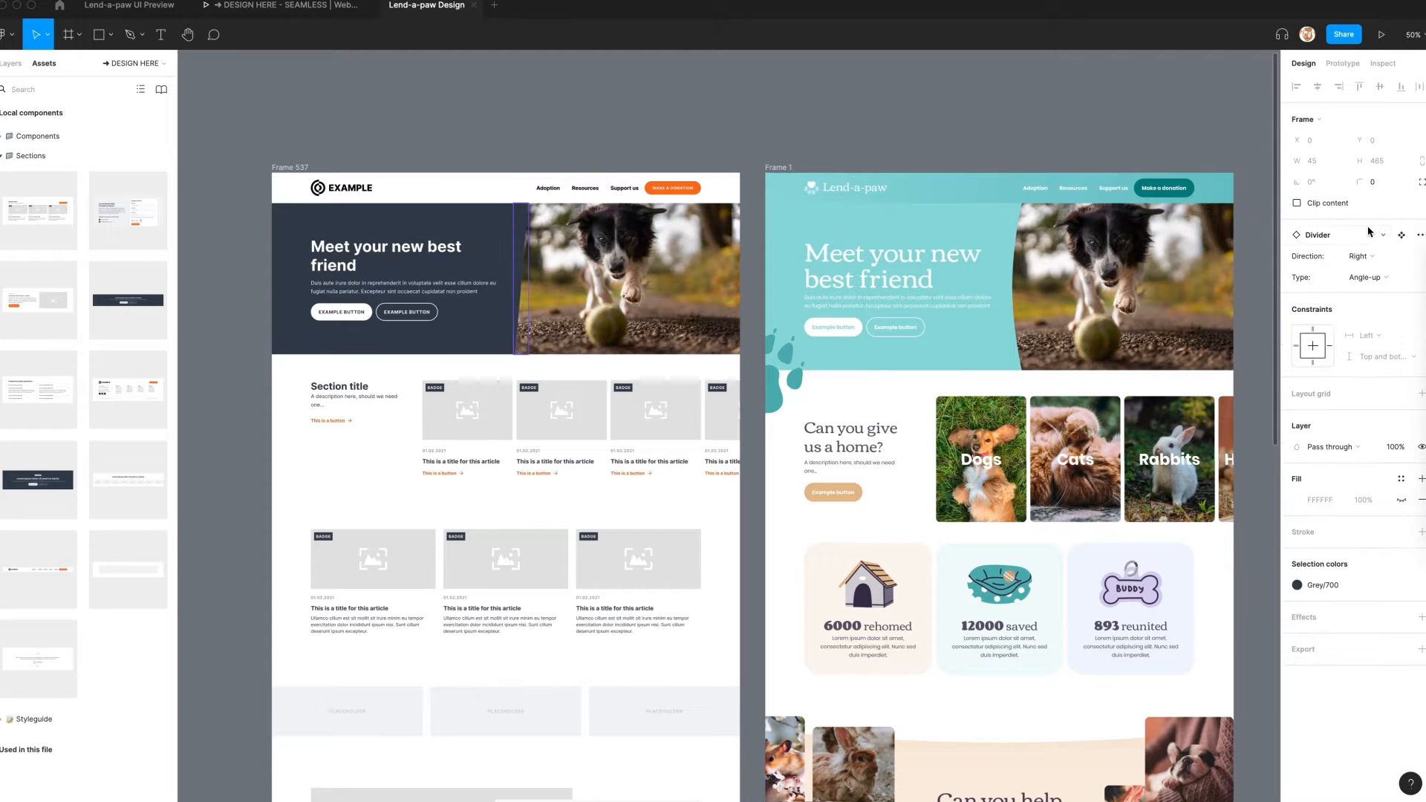
pyautogui.click(1373, 278)
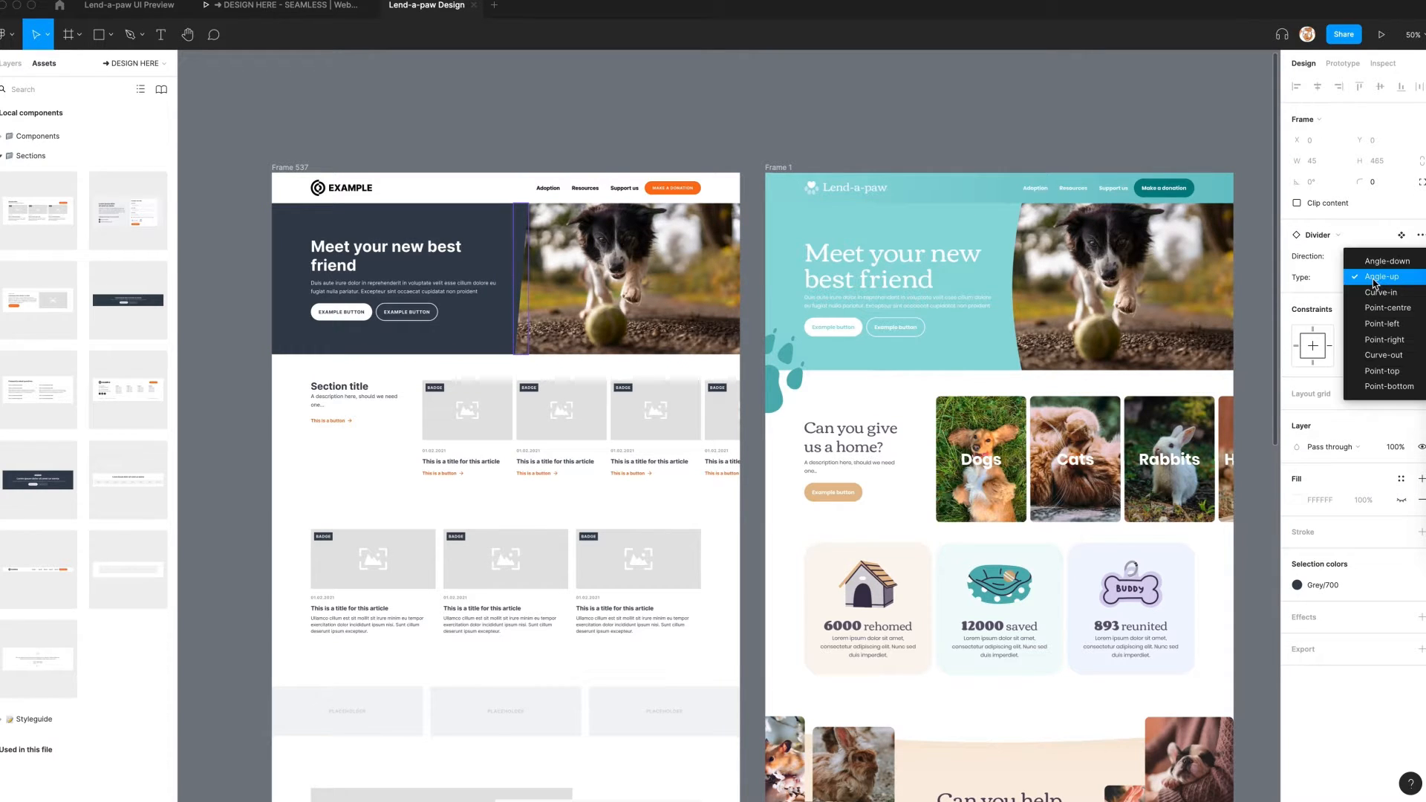
pyautogui.click(1380, 292)
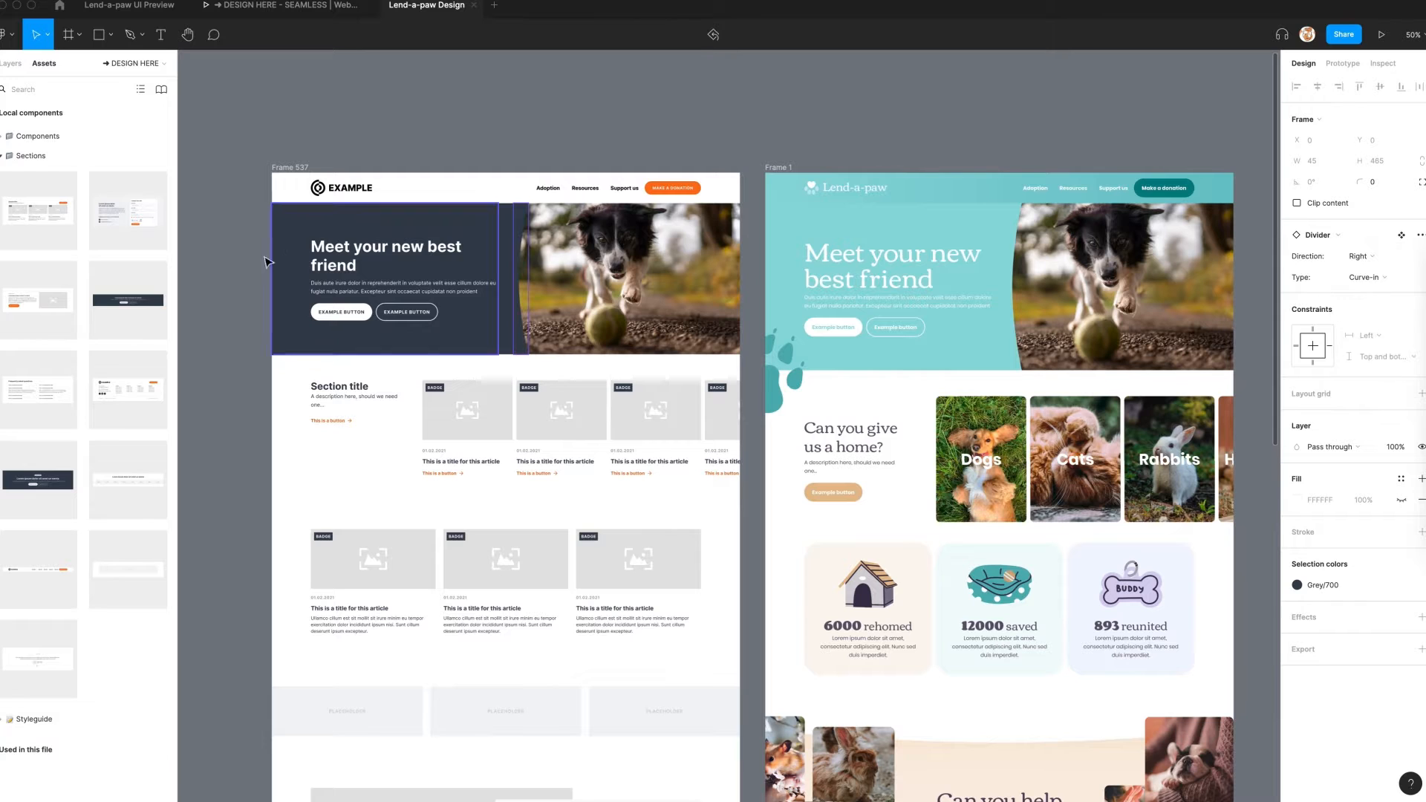
pyautogui.click(248, 278)
# Copy the Lend-a-paw logo from the reference masthead and open the Styleguide page
pyautogui.scroll(-1, 248, 280)
pyautogui.scroll(-1, 248, 280)
pyautogui.click(858, 145)
pyautogui.rightClick(858, 142)
pyautogui.moveTo(915, 421)
pyautogui.click(1028, 436)
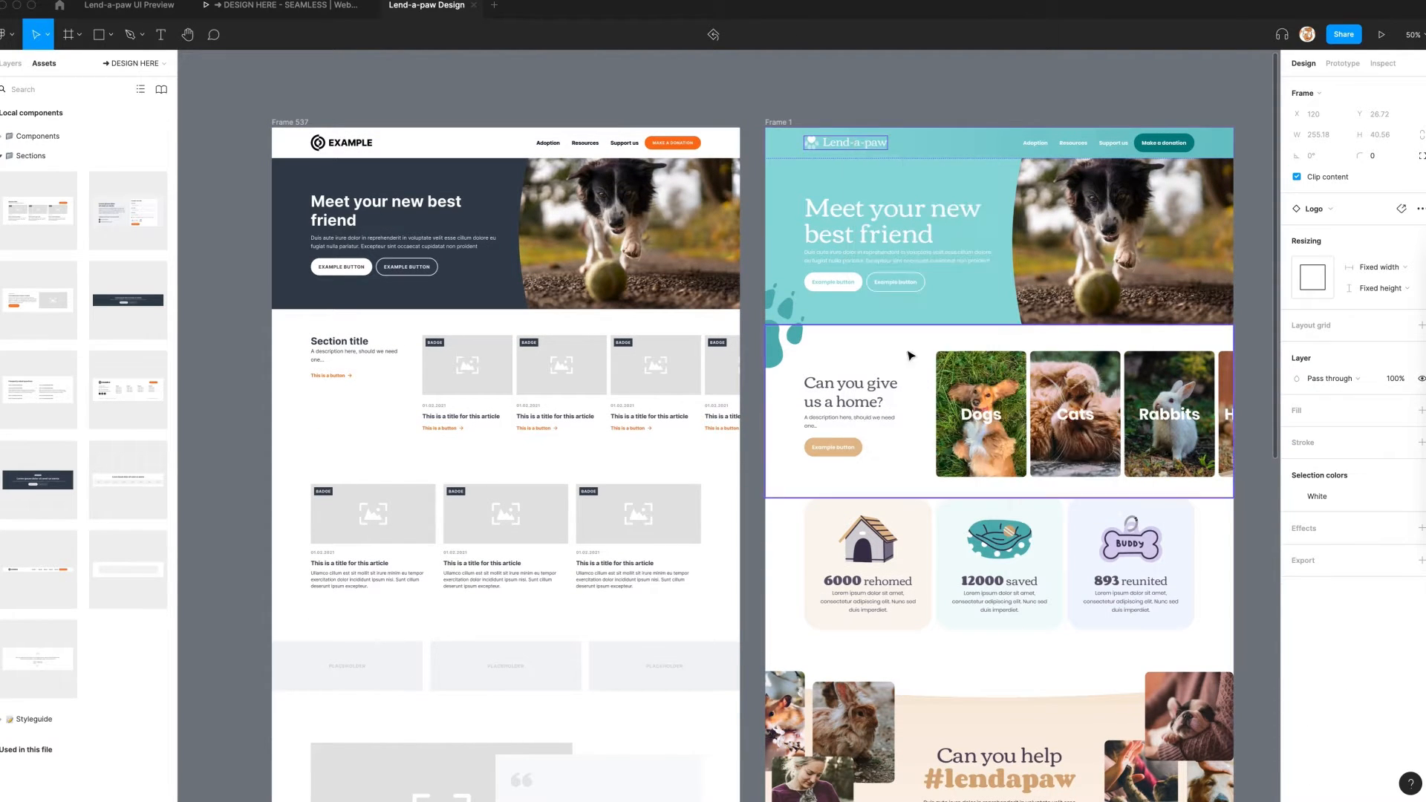
pyautogui.click(583, 91)
pyautogui.click(9, 67)
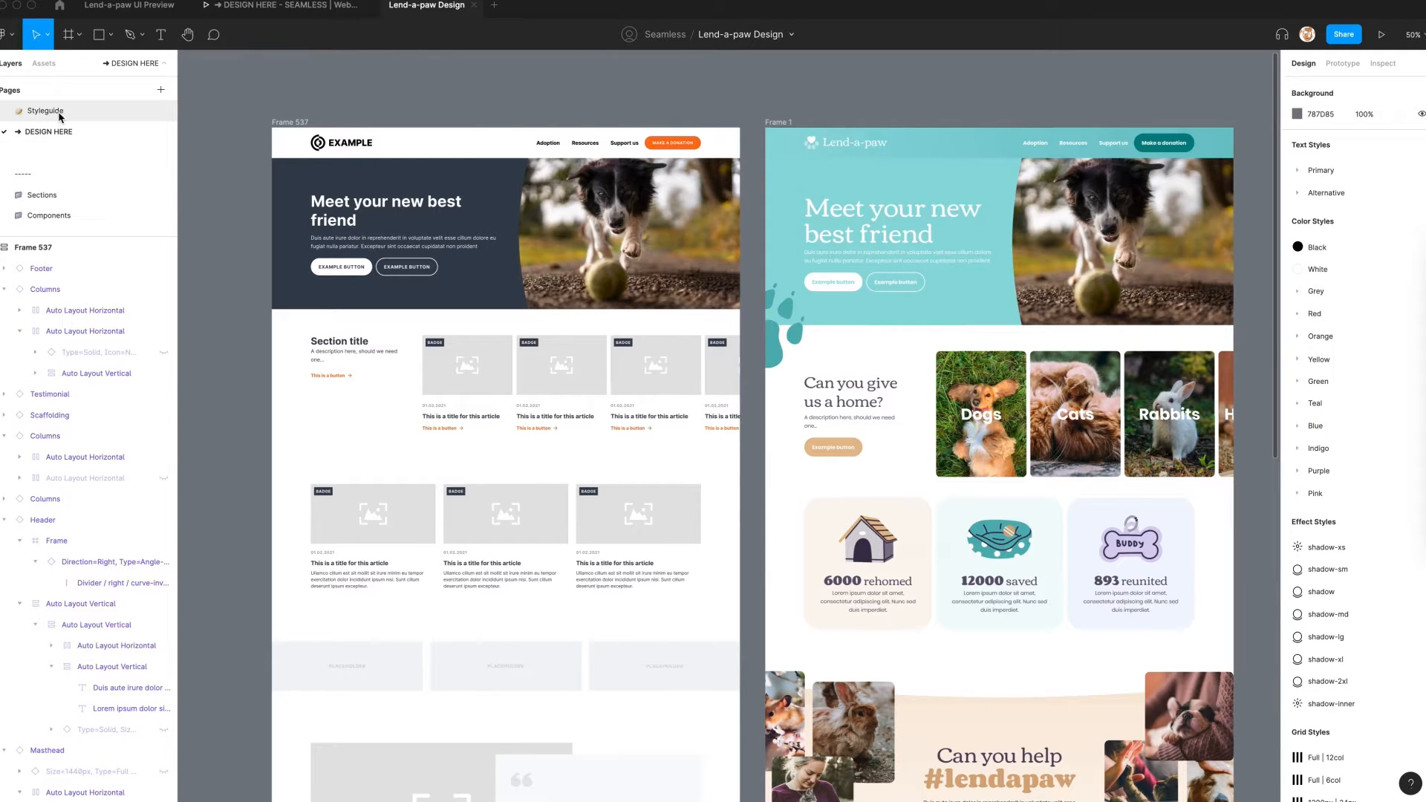
pyautogui.click(60, 113)
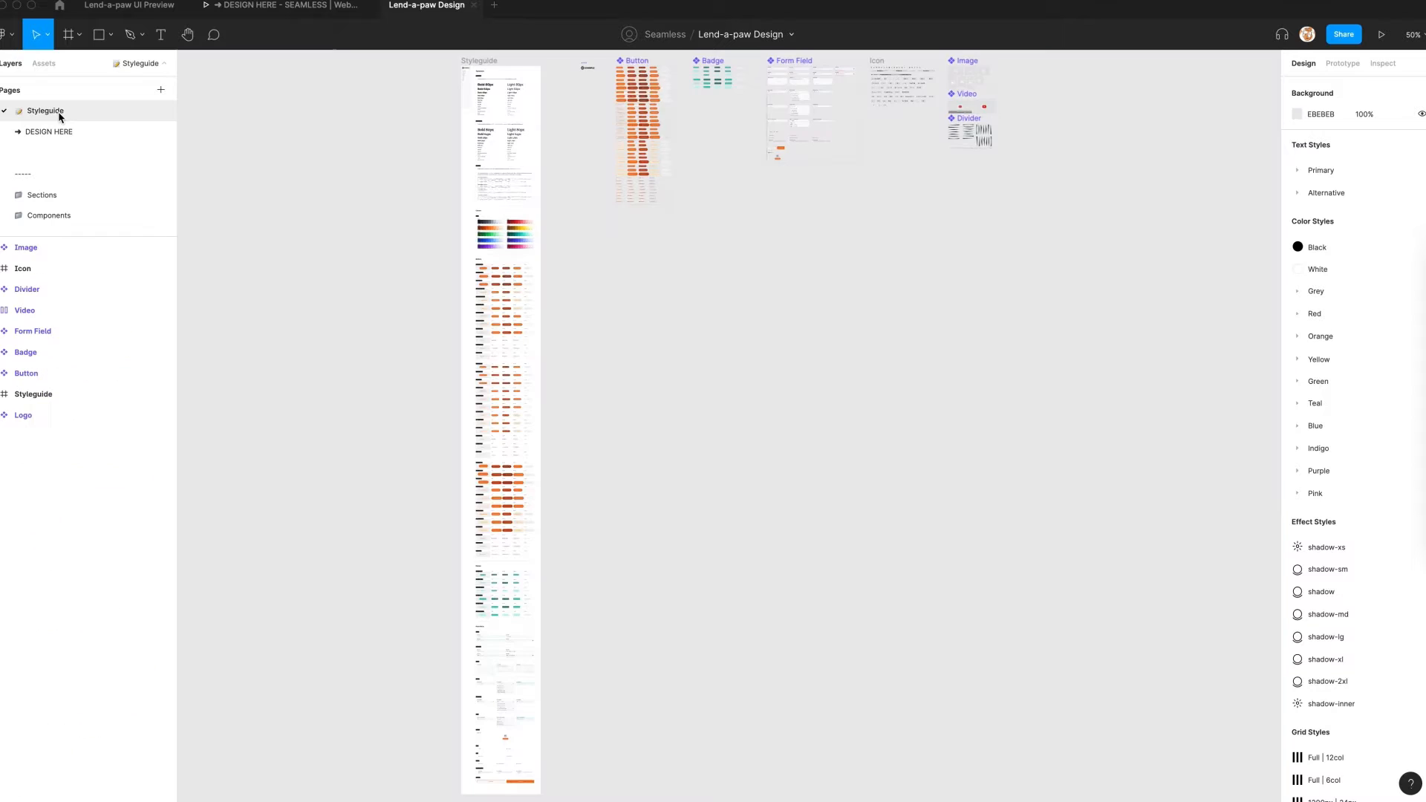
# Look over the styleguide's component sets, typography samples, colour swatches and button rows
pyautogui.scroll(1, 727, 216)
pyautogui.moveTo(594, 103); pyautogui.dragTo(743, 306)
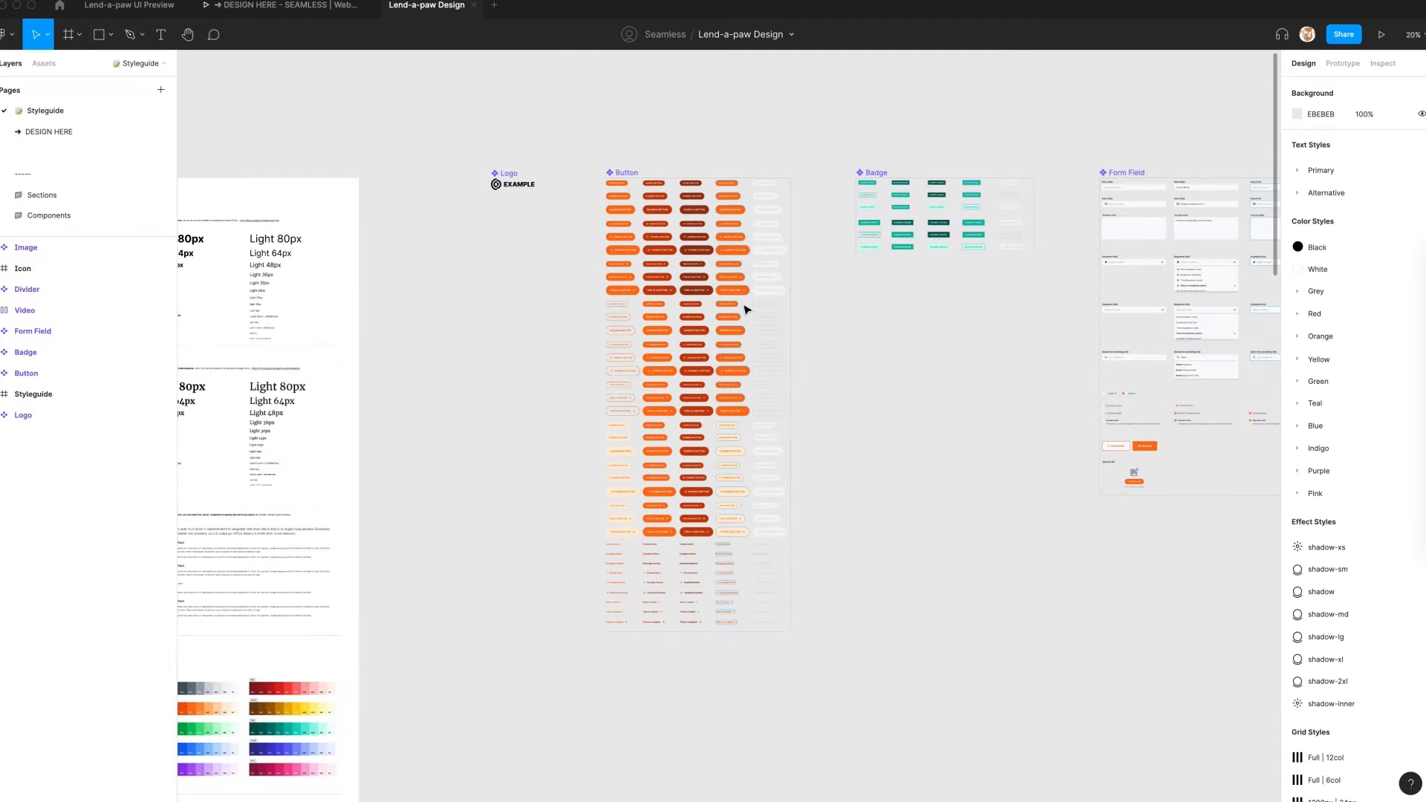
pyautogui.hscroll(7, 745, 309)
pyautogui.hscroll(5, 745, 309)
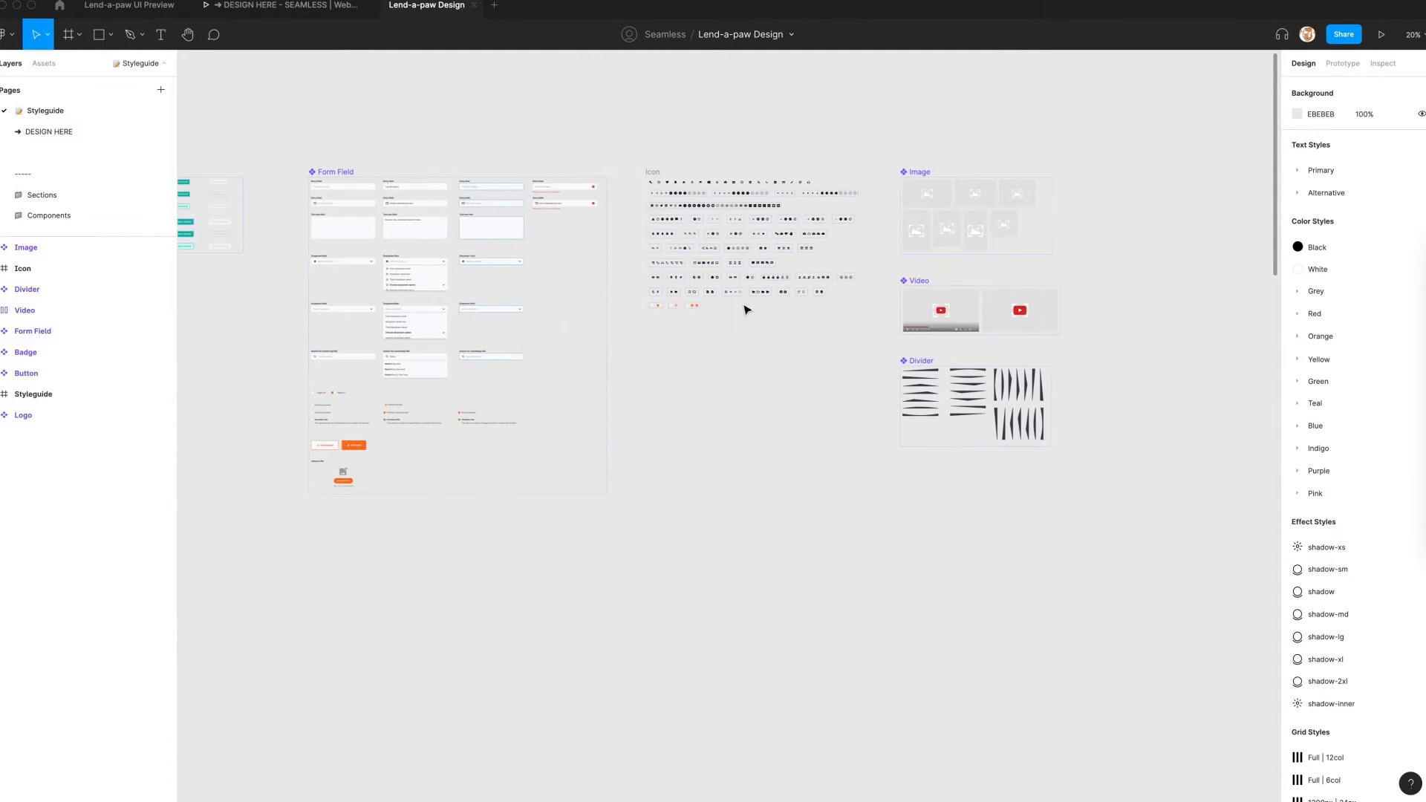
pyautogui.hscroll(-15, 745, 309)
pyautogui.scroll(-3, 745, 309)
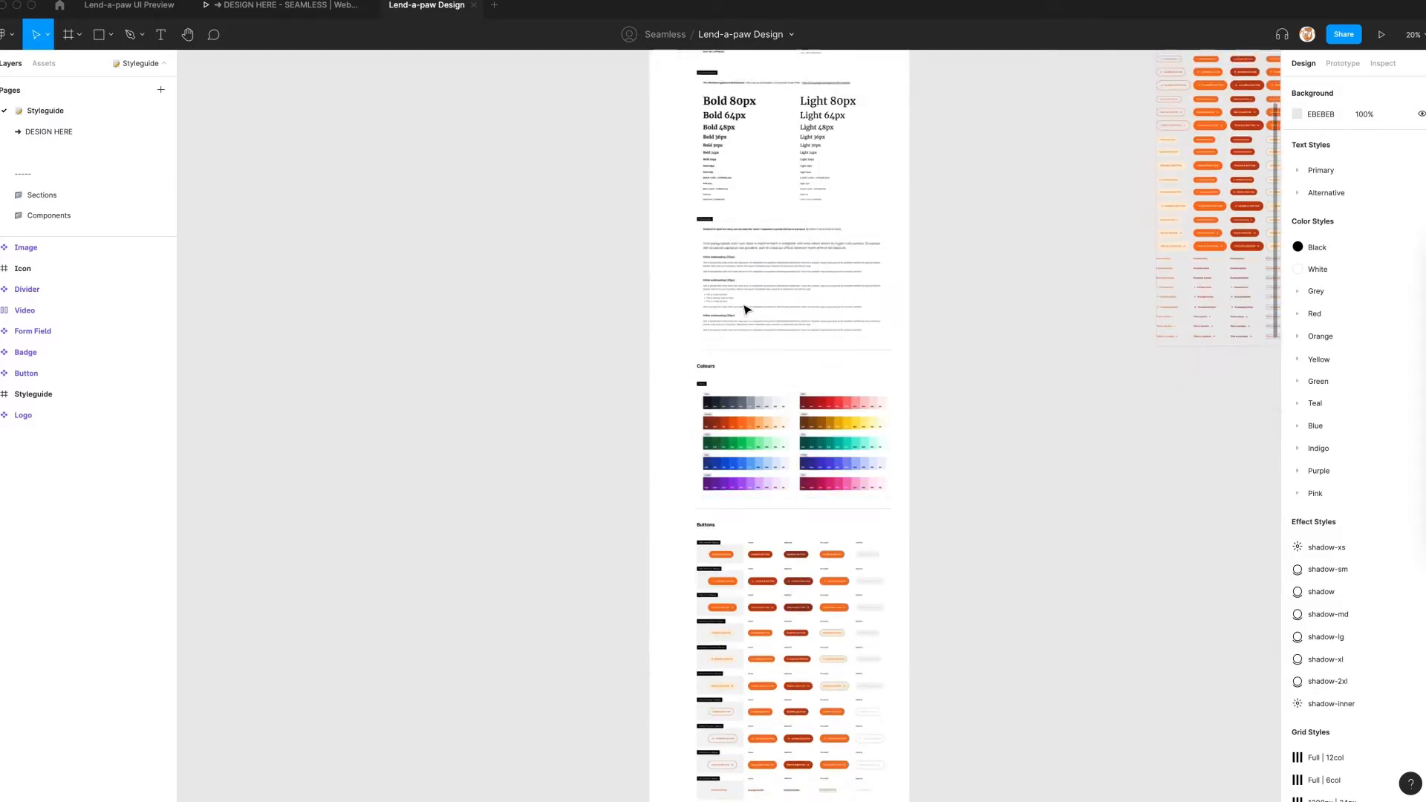
pyautogui.moveTo(625, 64); pyautogui.dragTo(949, 439)
pyautogui.scroll(-14, 652, 366)
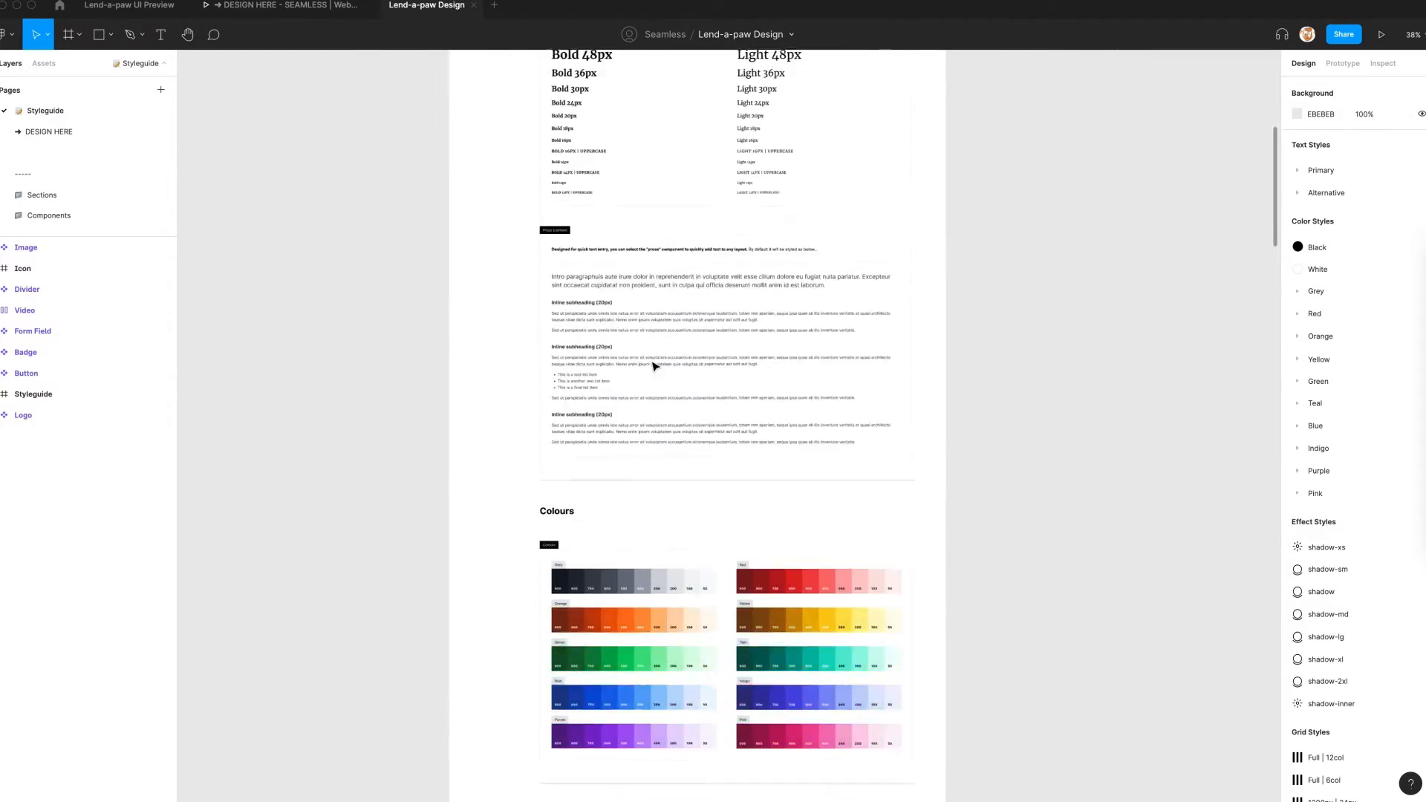
pyautogui.scroll(-6, 653, 366)
pyautogui.scroll(12, 653, 366)
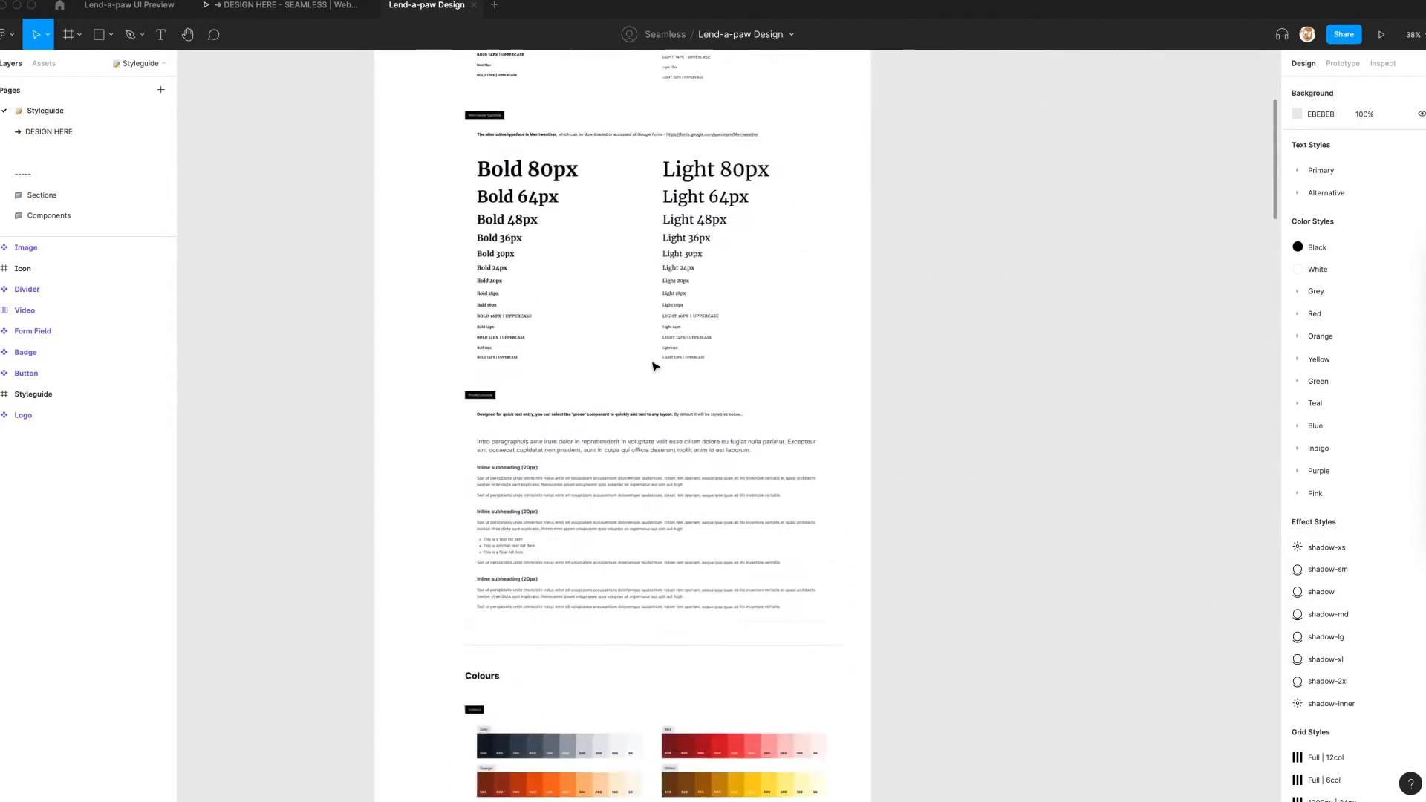
# Paste the Lend-a-paw logo into the Logo component, align it to the component's top-left corner and delete the EXAMPLE artwork
pyautogui.hscroll(10, 657, 364)
pyautogui.scroll(6, 663, 359)
pyautogui.press('super+v')
pyautogui.moveTo(595, 402); pyautogui.dragTo(412, 257)
pyautogui.click(1295, 87)
pyautogui.click(1359, 87)
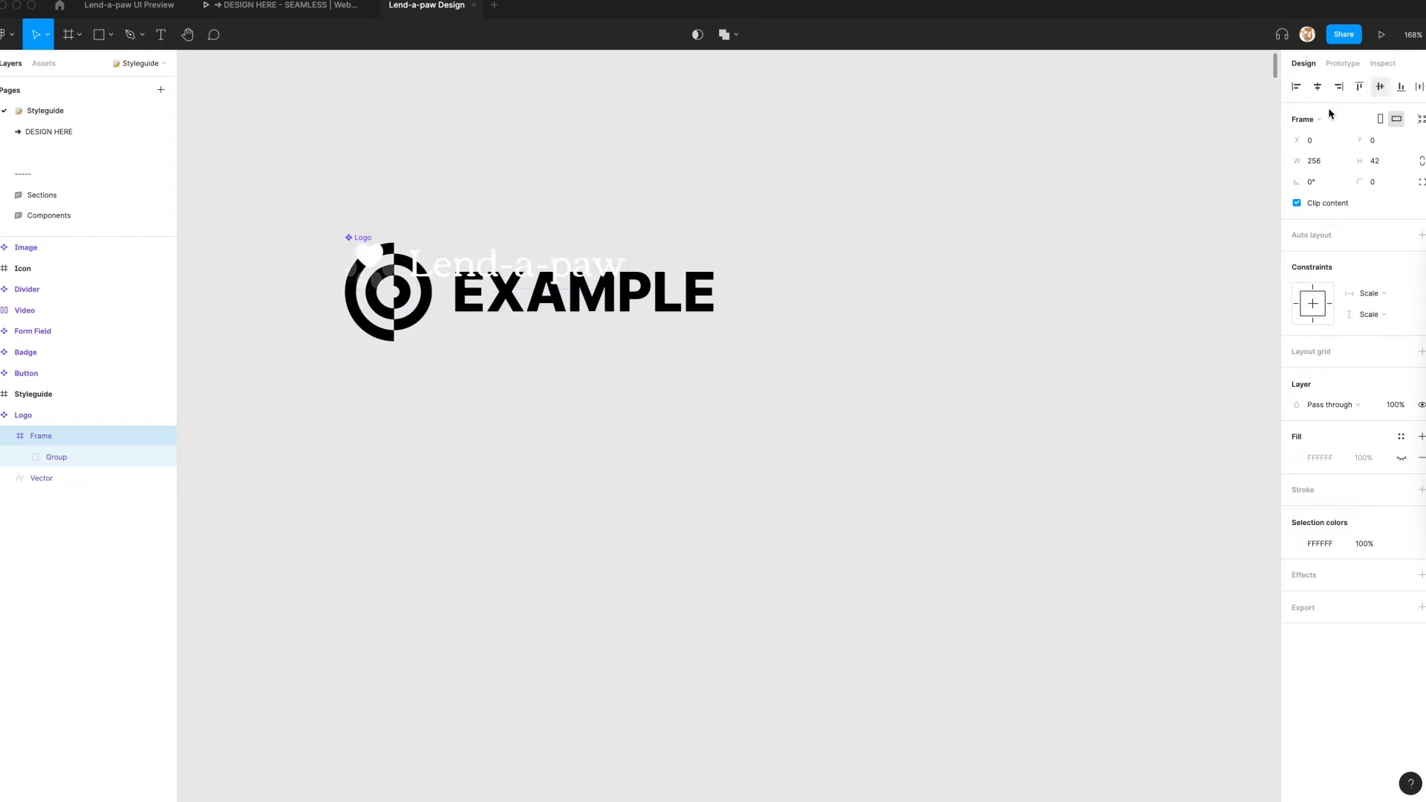
pyautogui.click(666, 310)
pyautogui.press('Delete')
# Enlarge the pasted logo, resize the Logo component around it to 547 × 90, and check it on the DESIGN HERE page
pyautogui.click(364, 237)
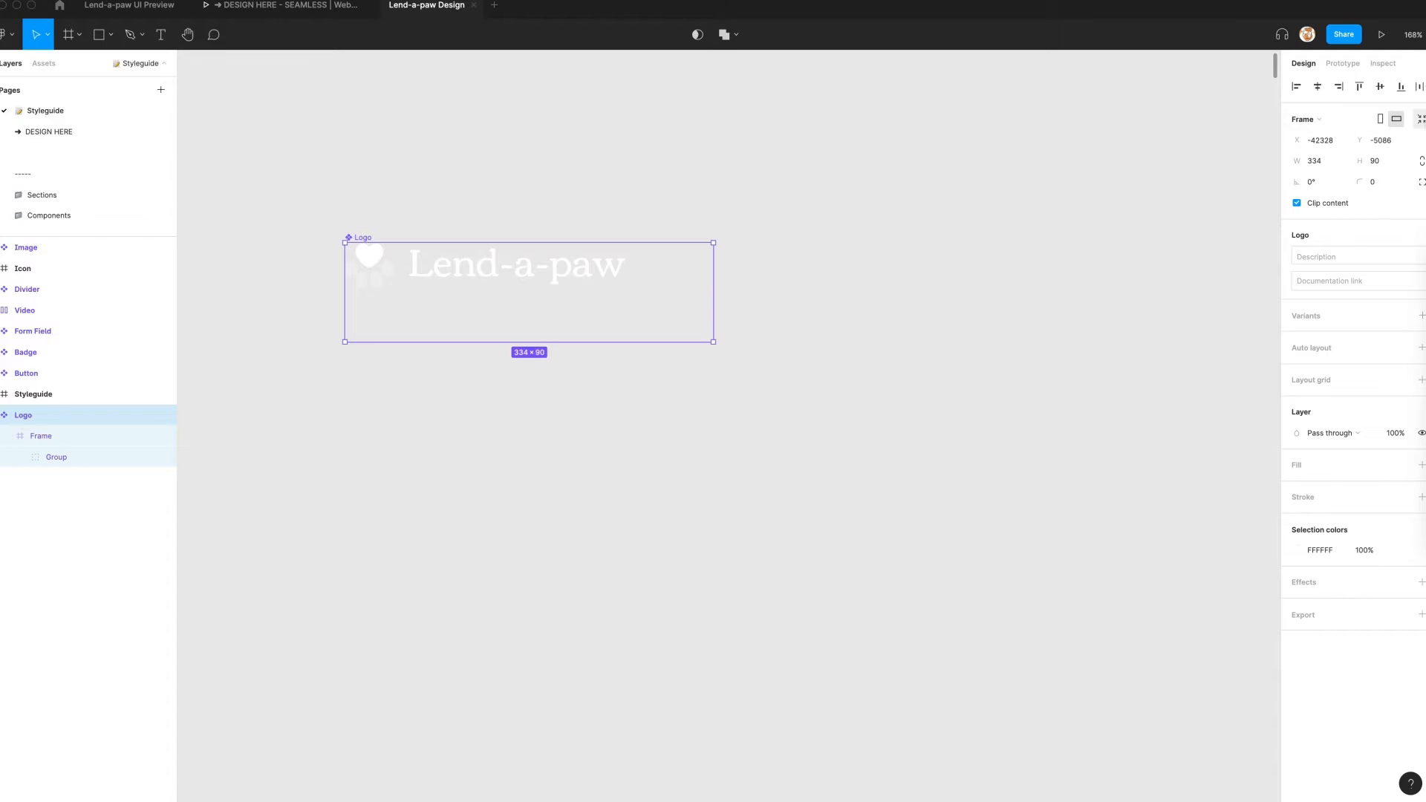
pyautogui.click(494, 223)
pyautogui.click(363, 237)
pyautogui.moveTo(628, 289); pyautogui.dragTo(791, 335)
pyautogui.moveTo(990, 349); pyautogui.dragTo(950, 341)
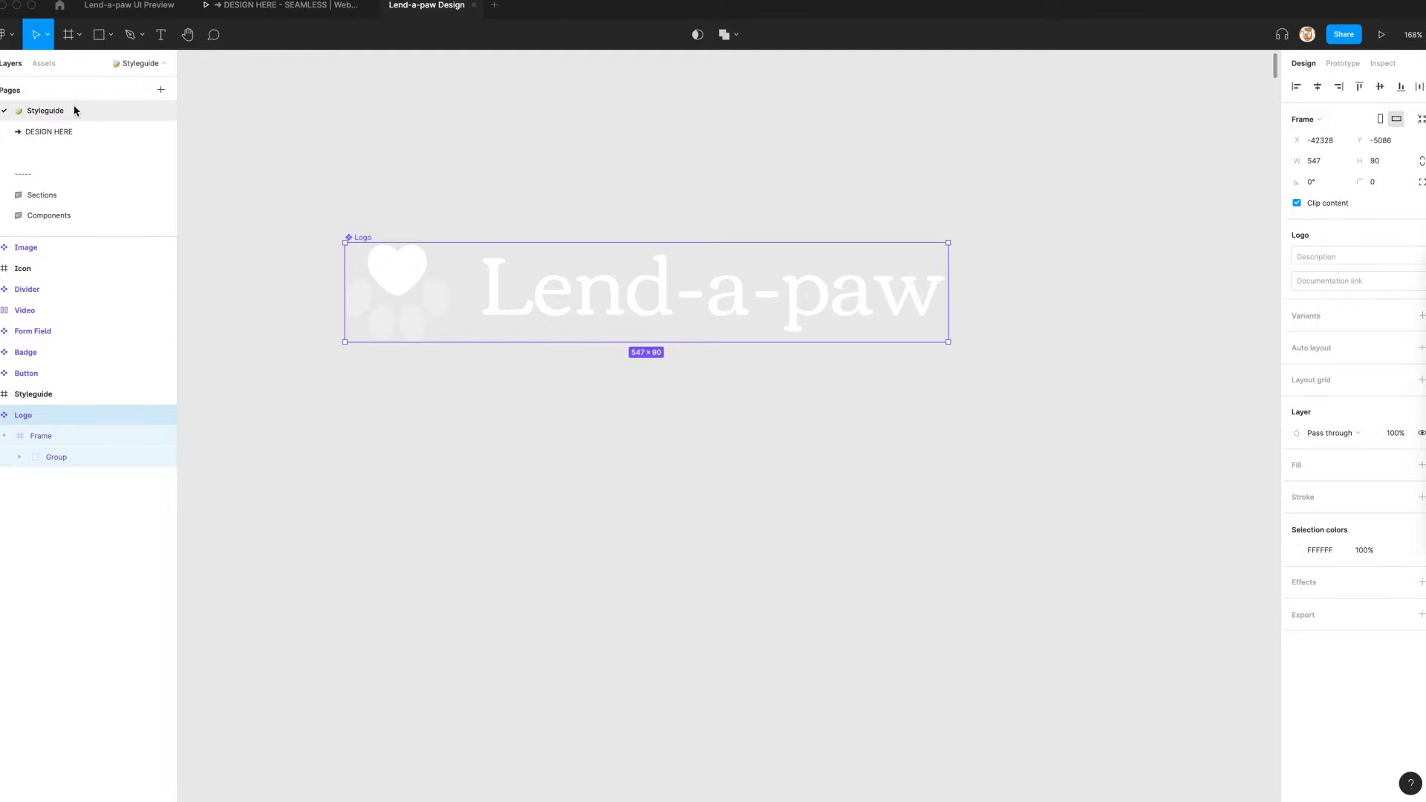
pyautogui.click(72, 132)
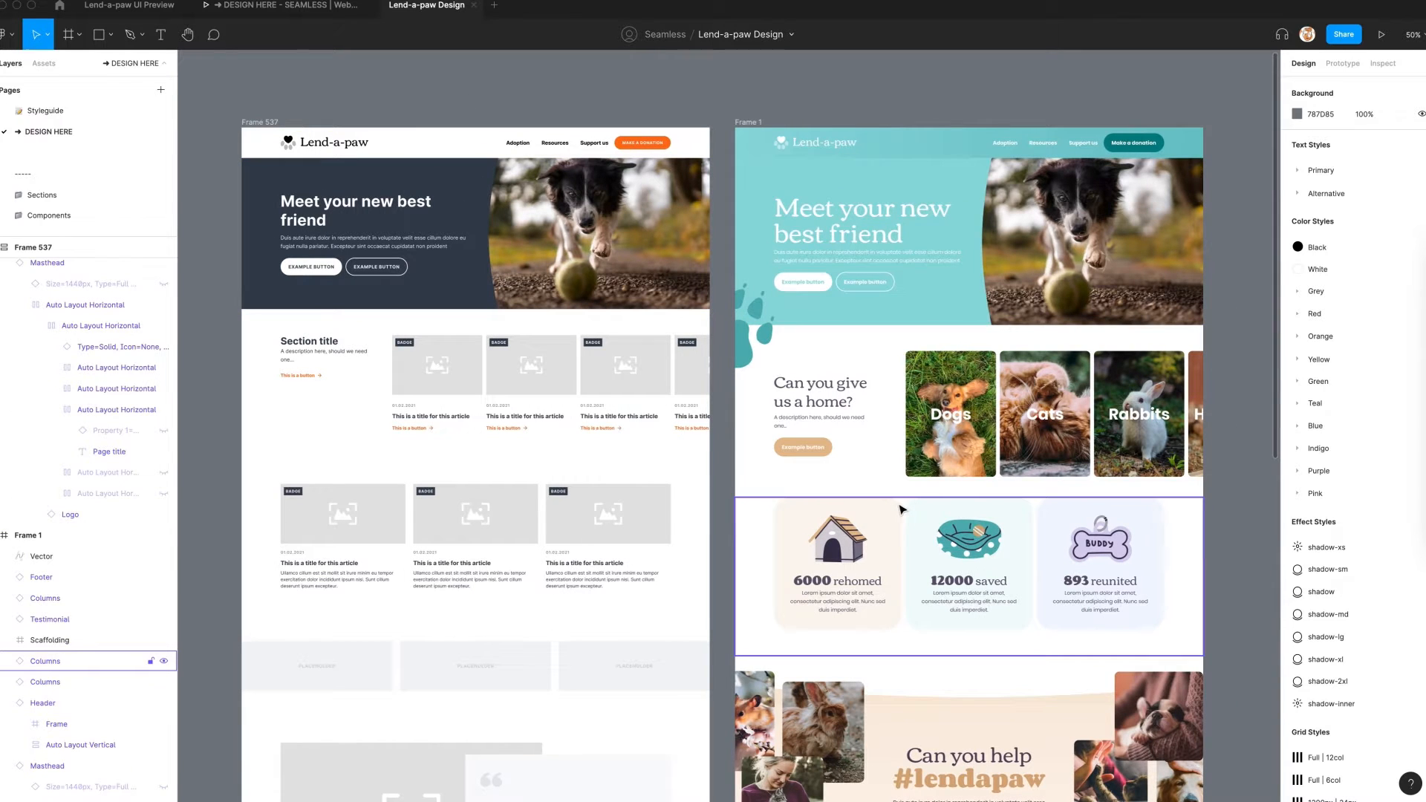
# Paste the custom Grey, Gold, Green, Blue and Purple palette frame beside the Colours section on the Styleguide page
pyautogui.click(42, 119)
pyautogui.click(525, 194)
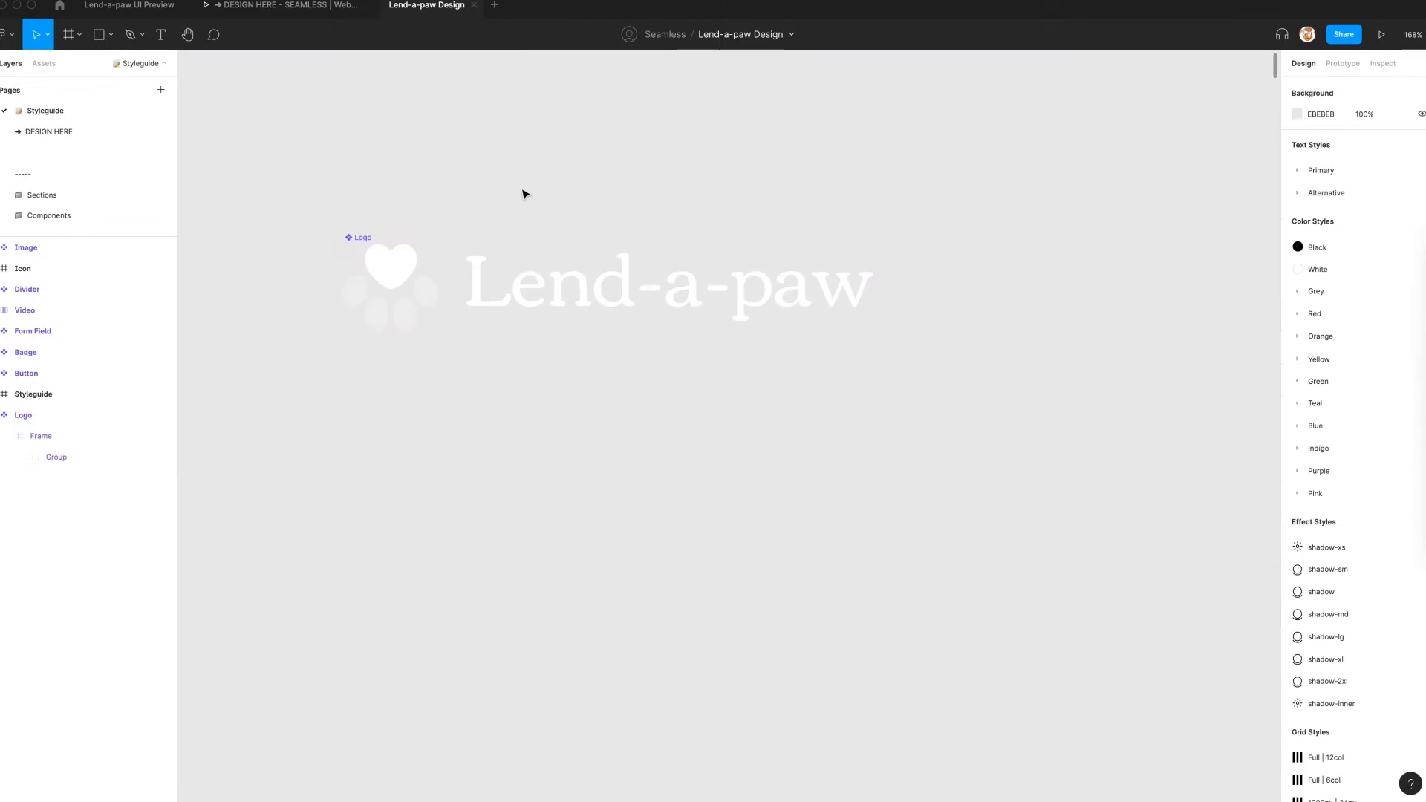
pyautogui.press('super+minus')
pyautogui.press('super+minus')
pyautogui.press('super+minus')
pyautogui.hscroll(-8, 525, 194)
pyautogui.scroll(-7, 525, 193)
pyautogui.press('super+v')
pyautogui.moveTo(759, 387); pyautogui.dragTo(674, 524)
pyautogui.scroll(-3, 693, 385)
pyautogui.press('super+plus')
pyautogui.scroll(2, 568, 144)
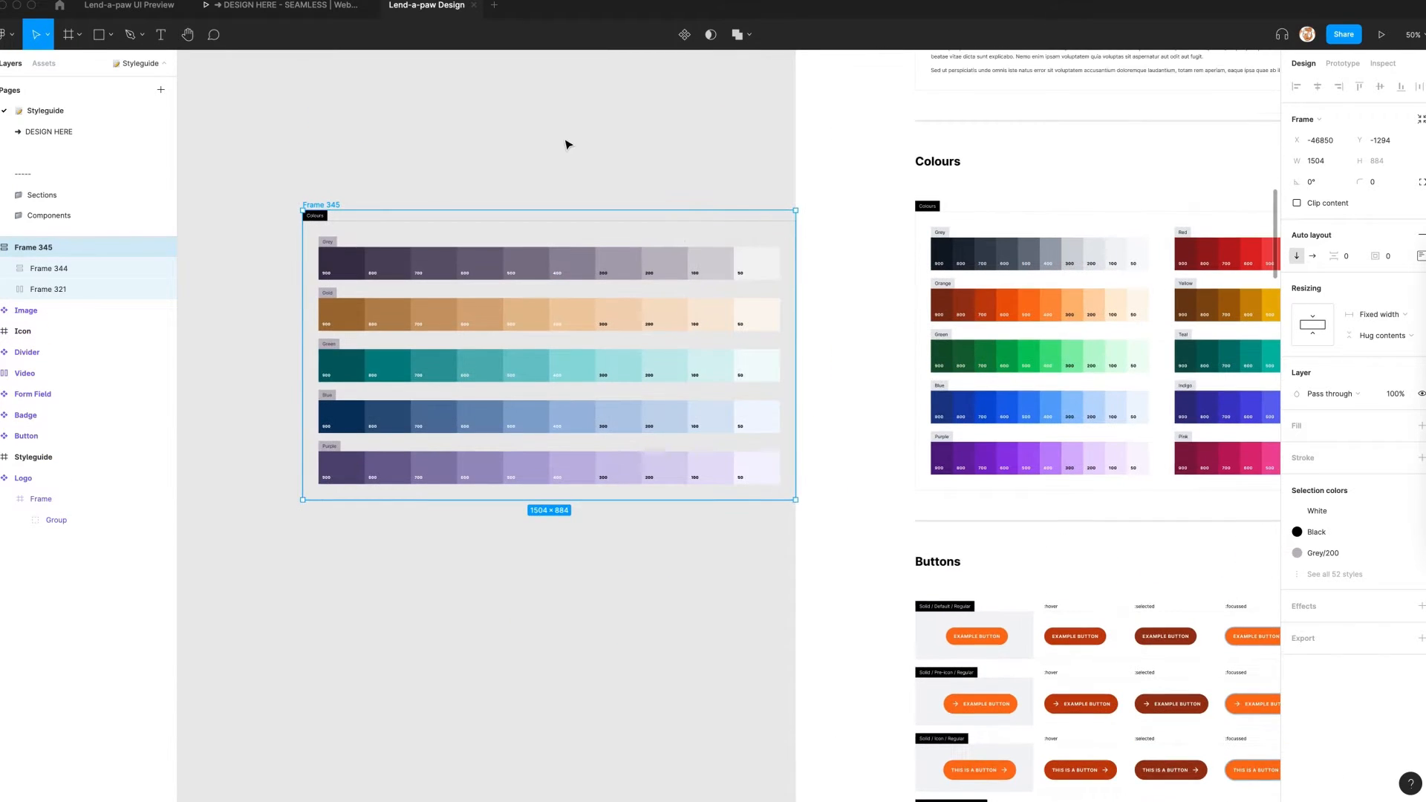
pyautogui.keyDown('super'); pyautogui.click(352, 268); pyautogui.keyUp('super')
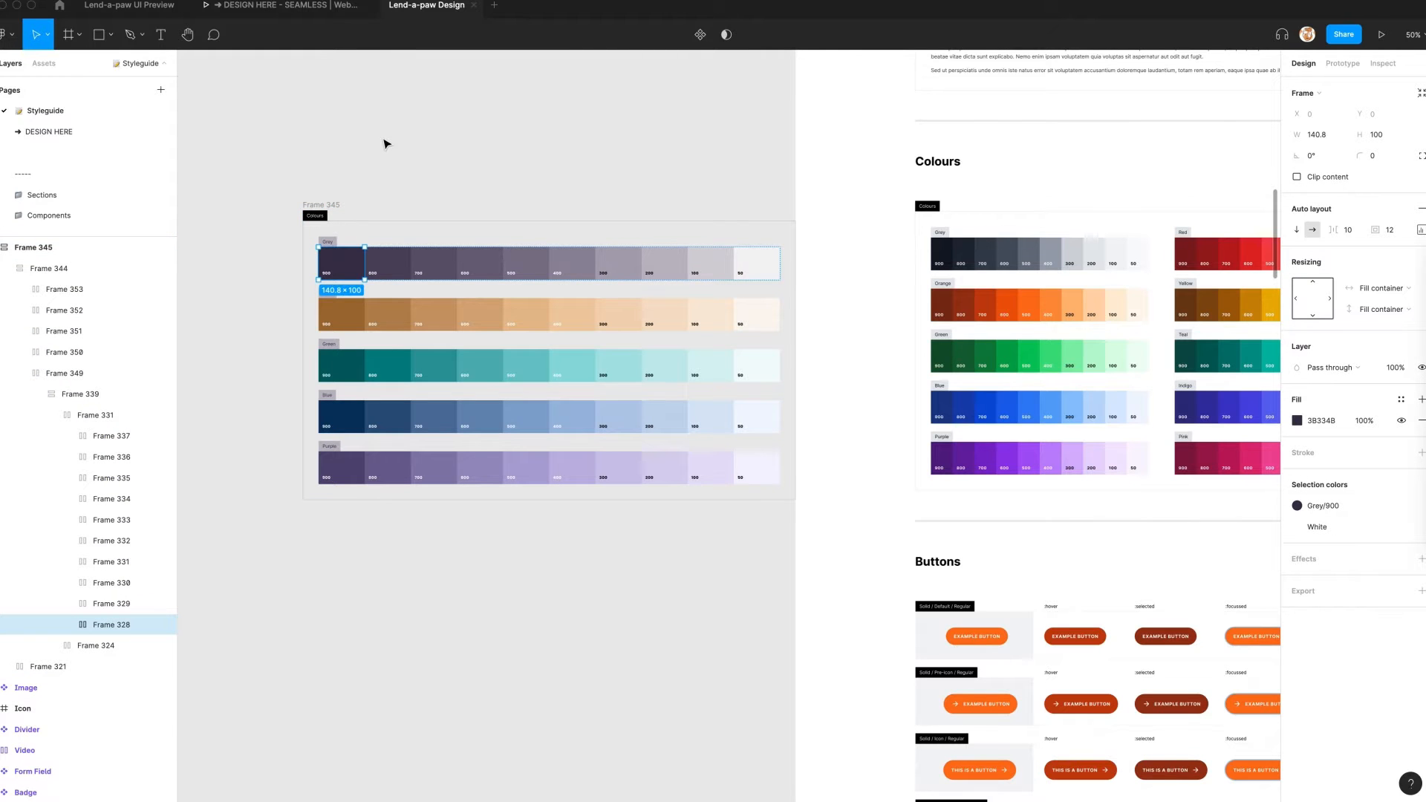
pyautogui.click(385, 144)
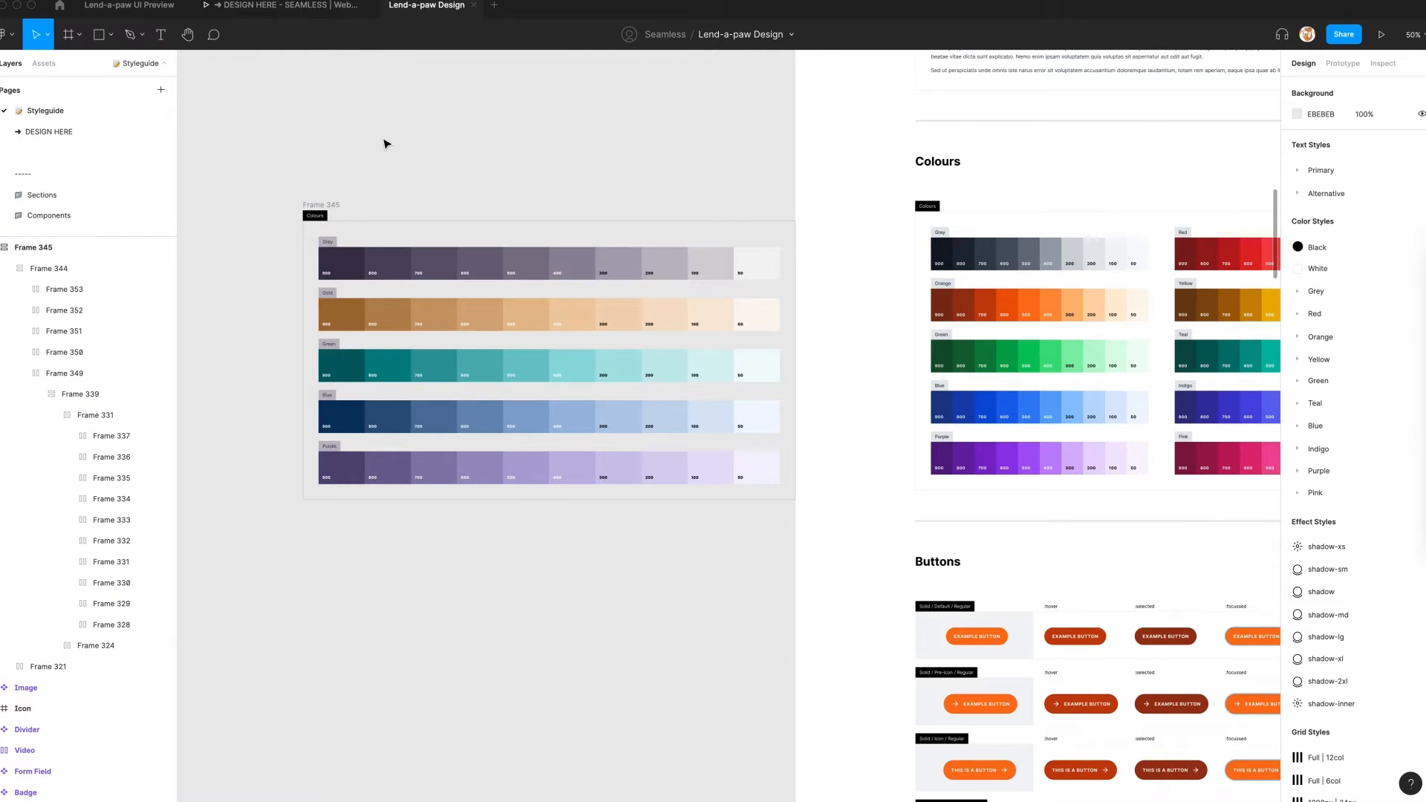
# Run the Batch Styler plugin and update all Primary text styles to the Poppins font family
pyautogui.scroll(10, 385, 143)
pyautogui.click(6, 34)
pyautogui.moveTo(75, 211)
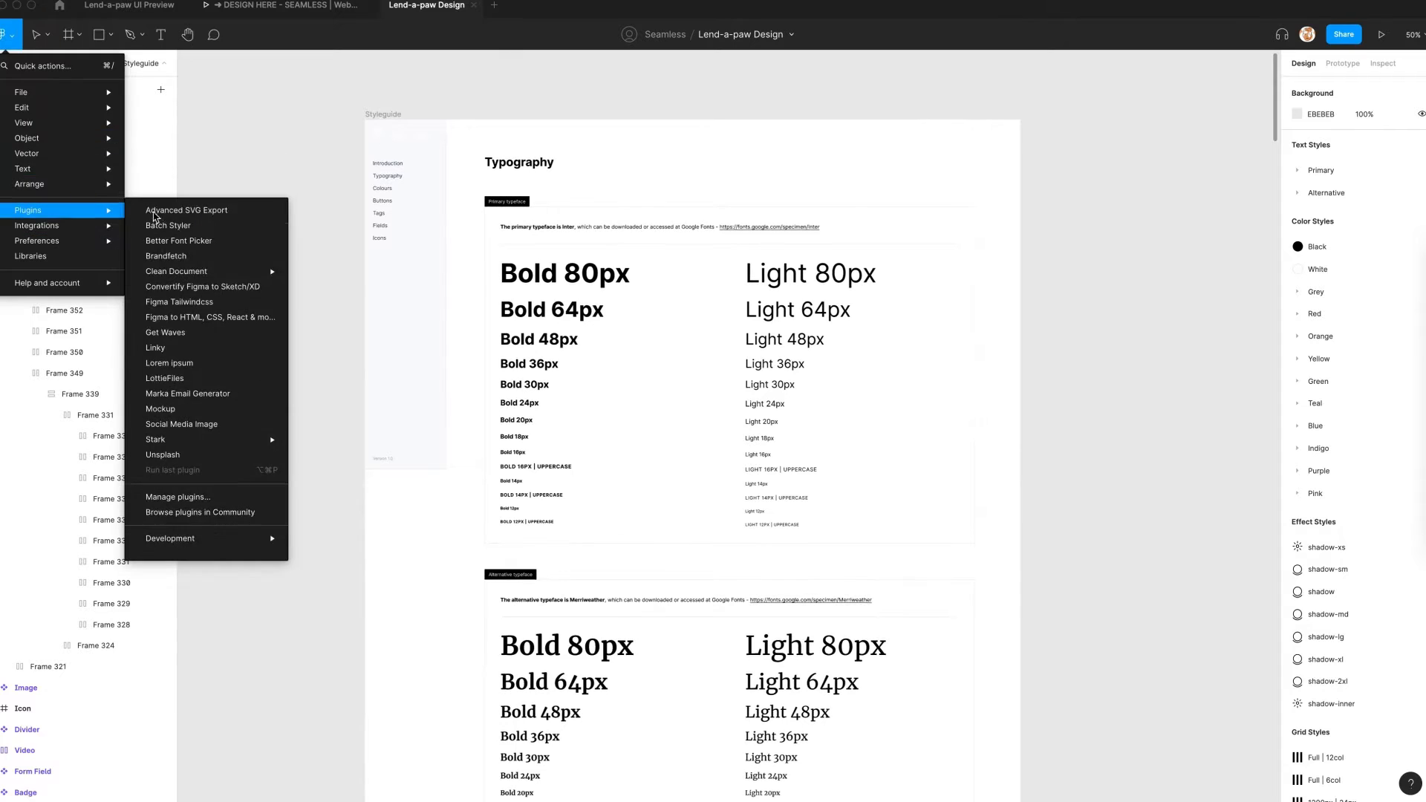
pyautogui.click(586, 294)
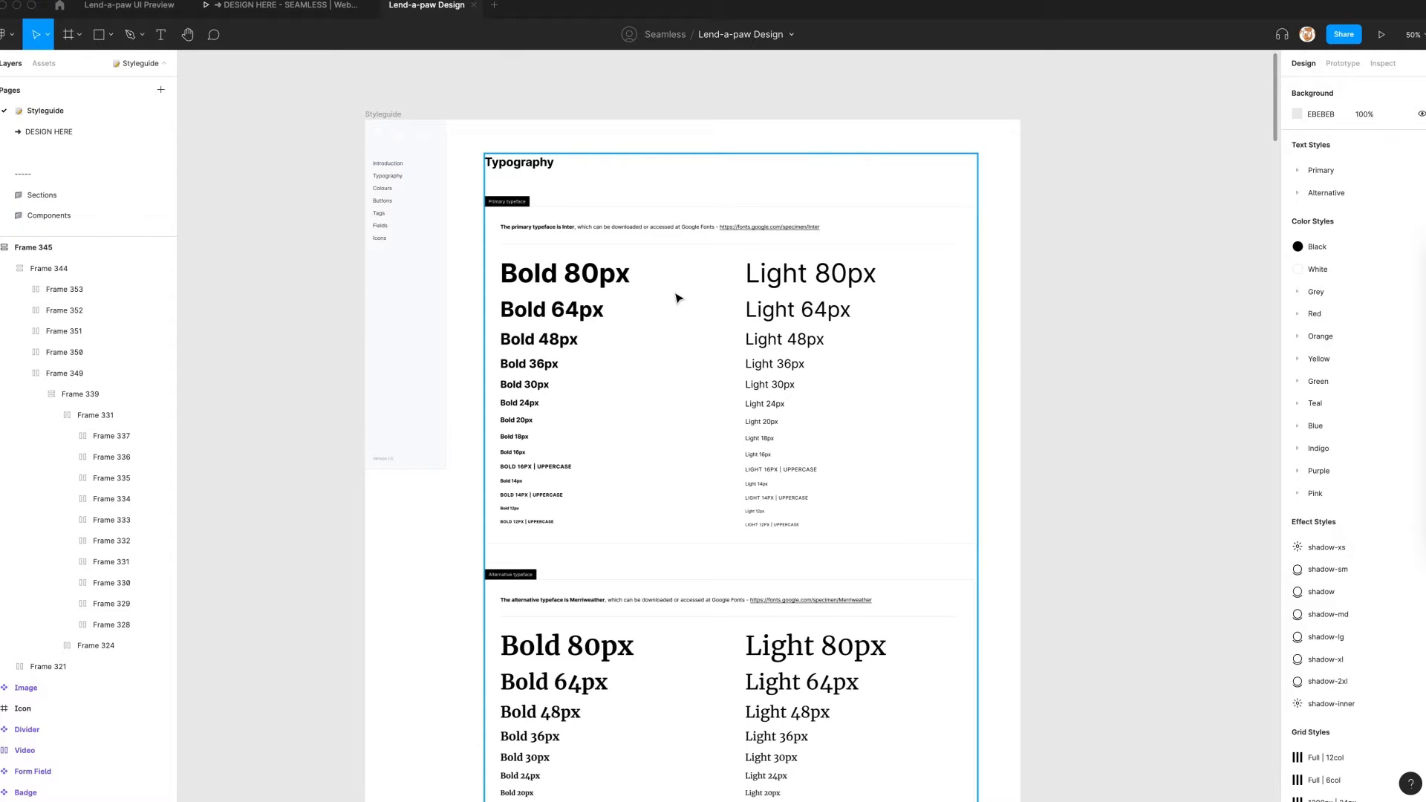
pyautogui.write('primary')
pyautogui.click(222, 359)
pyautogui.scroll(-5, 223, 416)
pyautogui.keyDown('shift'); pyautogui.click(206, 473); pyautogui.keyUp('shift')
pyautogui.click(192, 526)
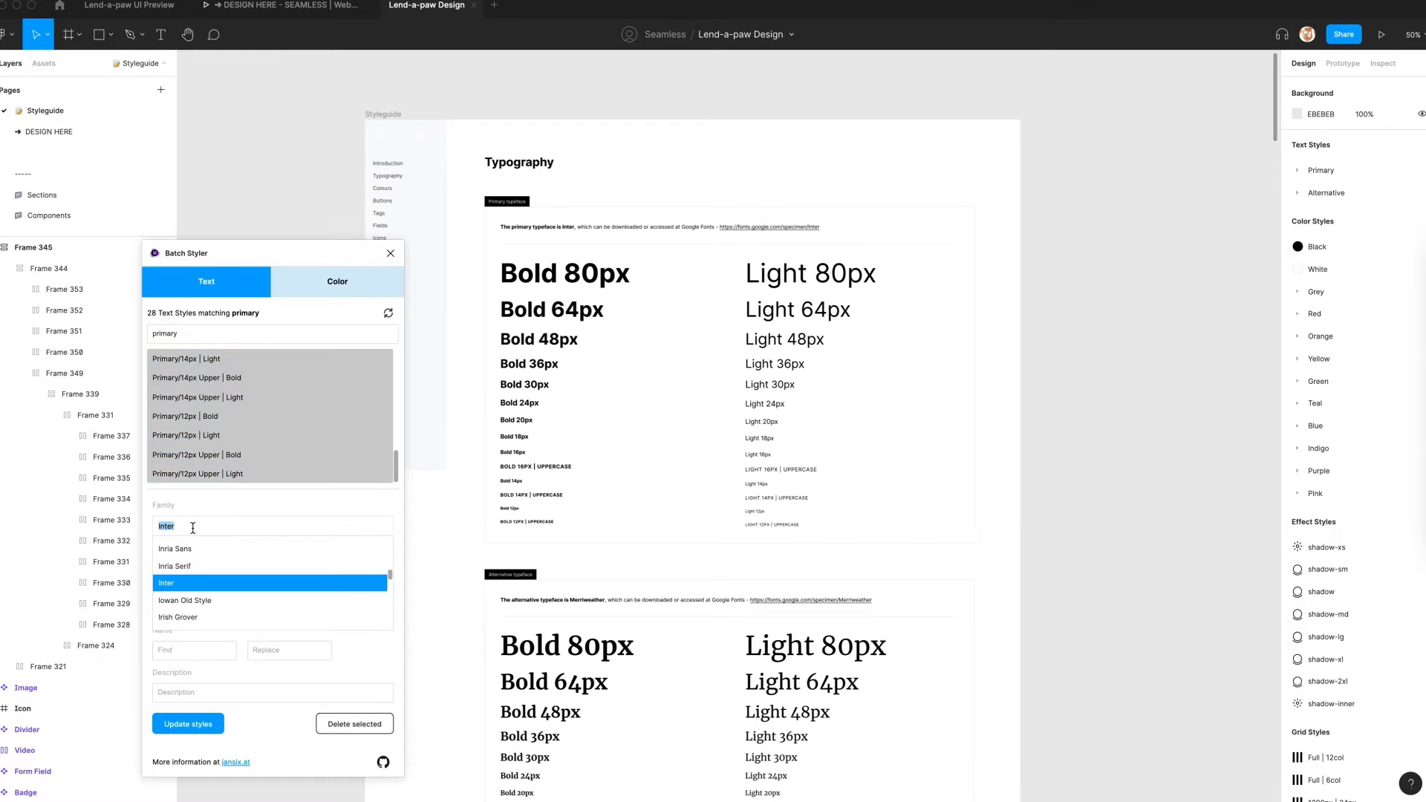
pyautogui.write('Popp')
pyautogui.click(188, 547)
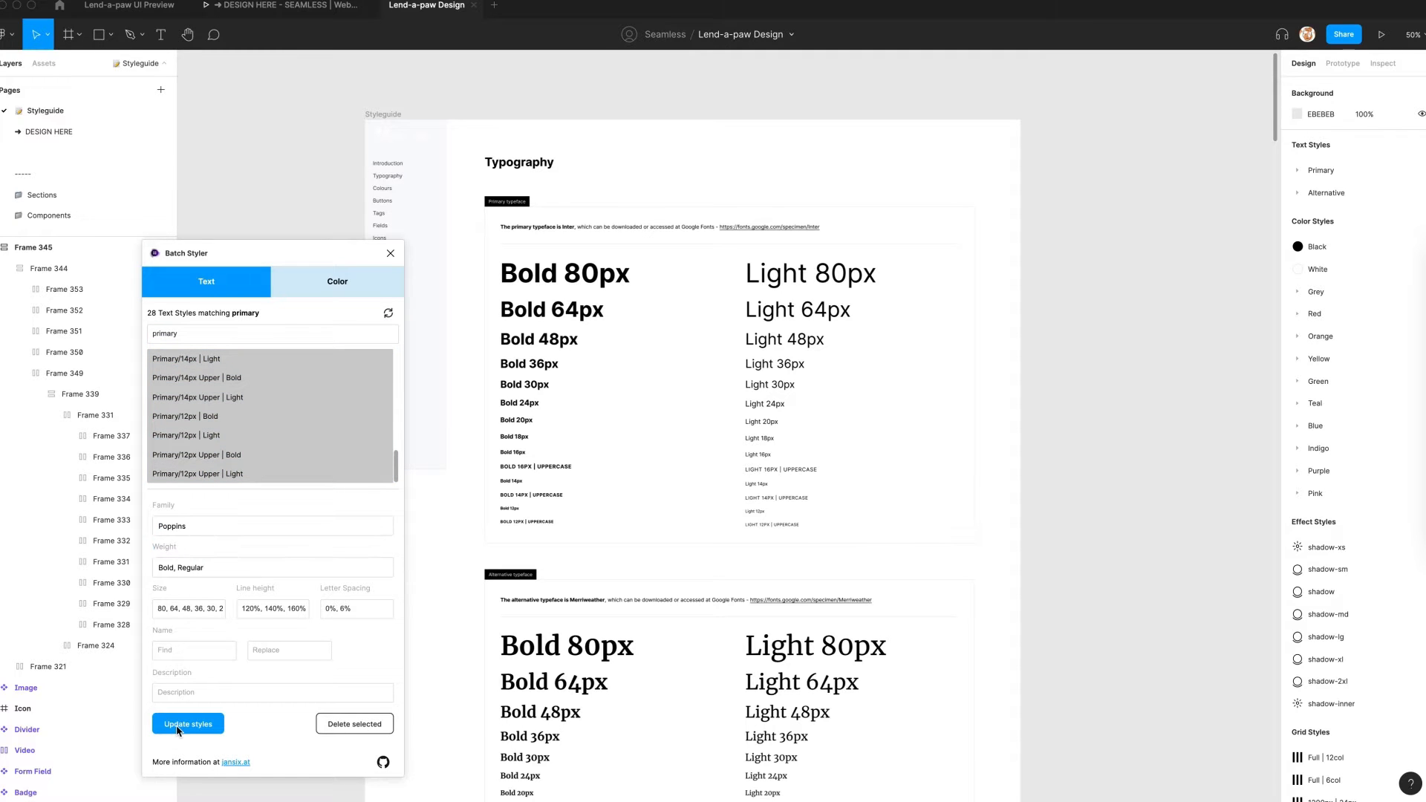
pyautogui.click(178, 730)
# Update all Alternative text styles to the Corben font family in Batch Styler and close the plugin
pyautogui.tripleClick(167, 334)
pyautogui.write('alter')
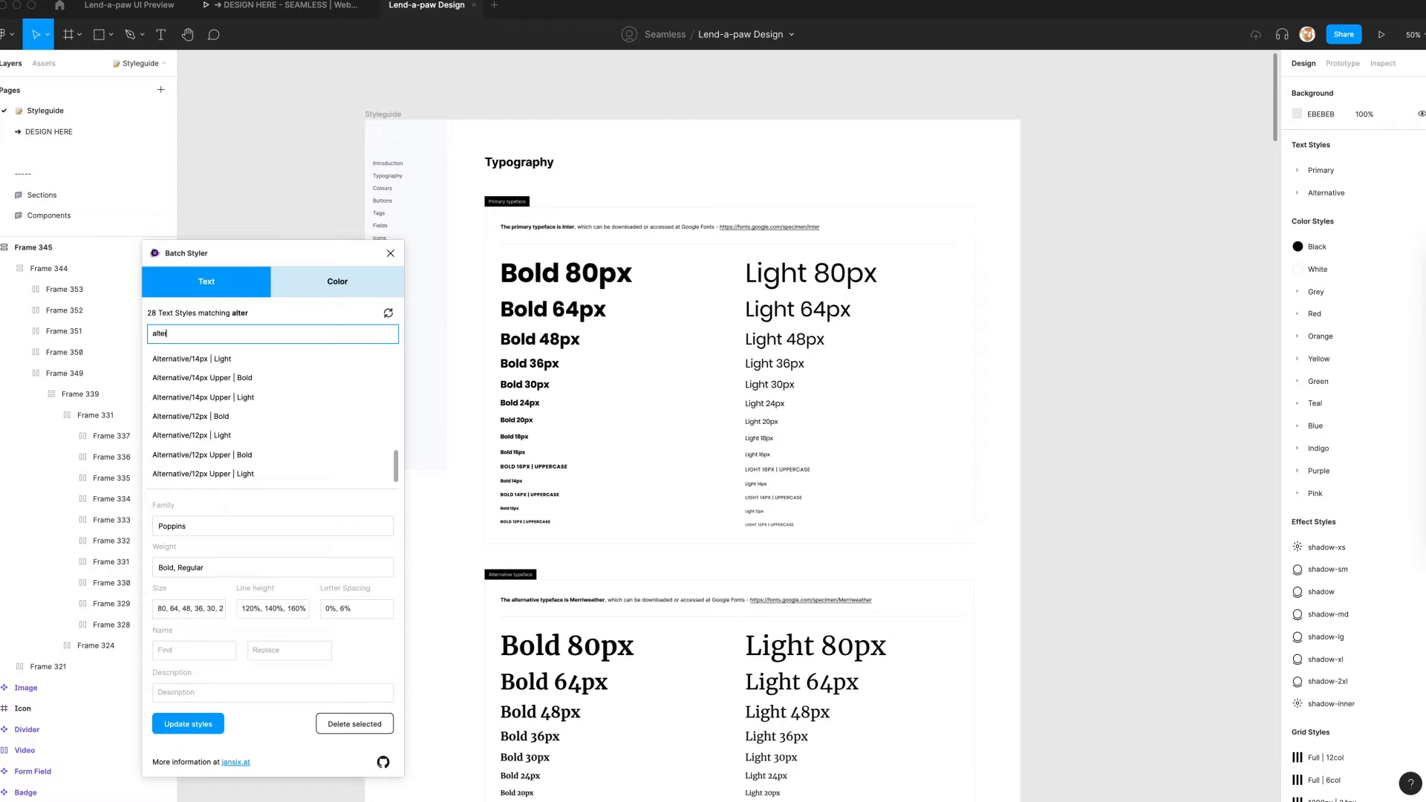
pyautogui.scroll(10, 197, 378)
pyautogui.click(198, 361)
pyautogui.scroll(-10, 198, 372)
pyautogui.keyDown('shift'); pyautogui.click(208, 475); pyautogui.keyUp('shift')
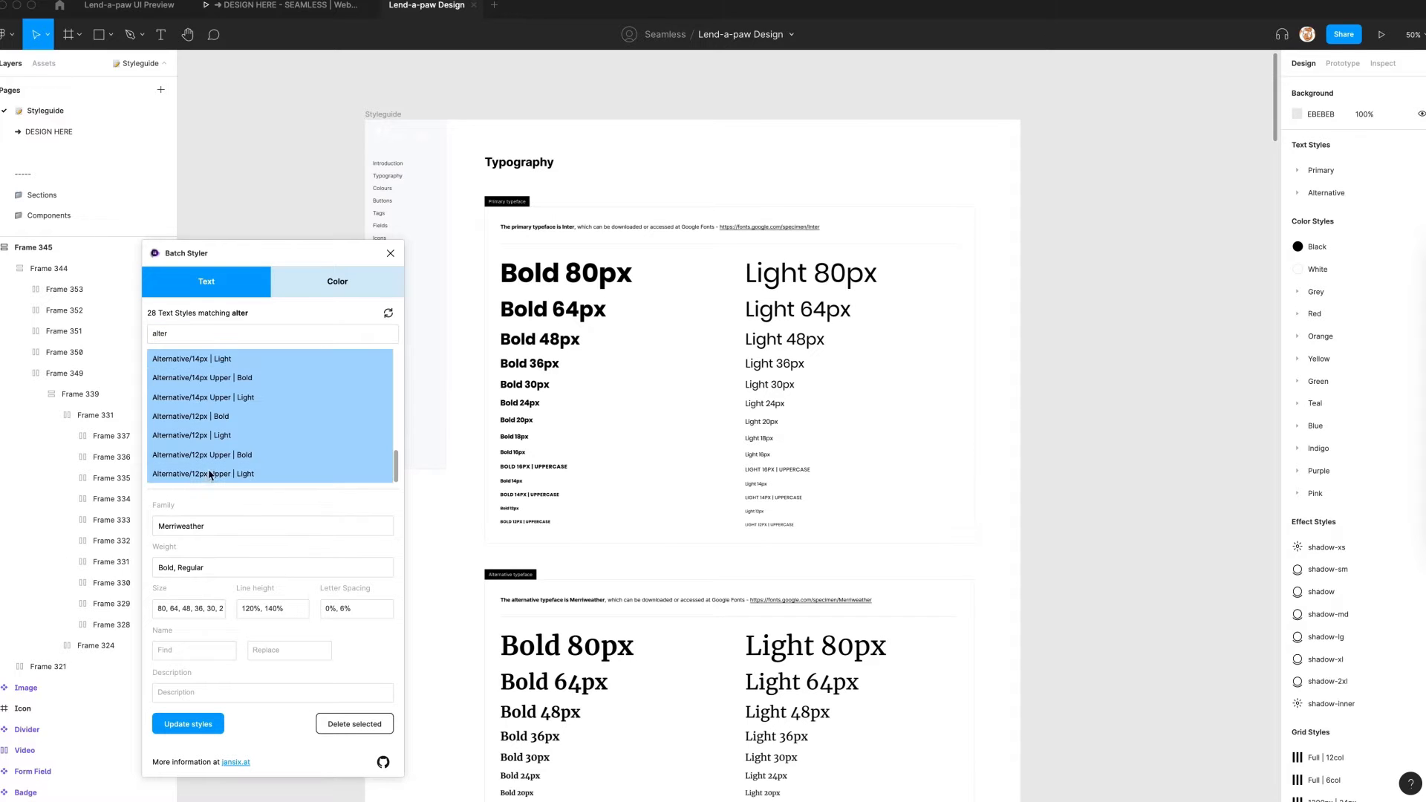
pyautogui.click(212, 526)
pyautogui.write('Corben')
pyautogui.click(193, 547)
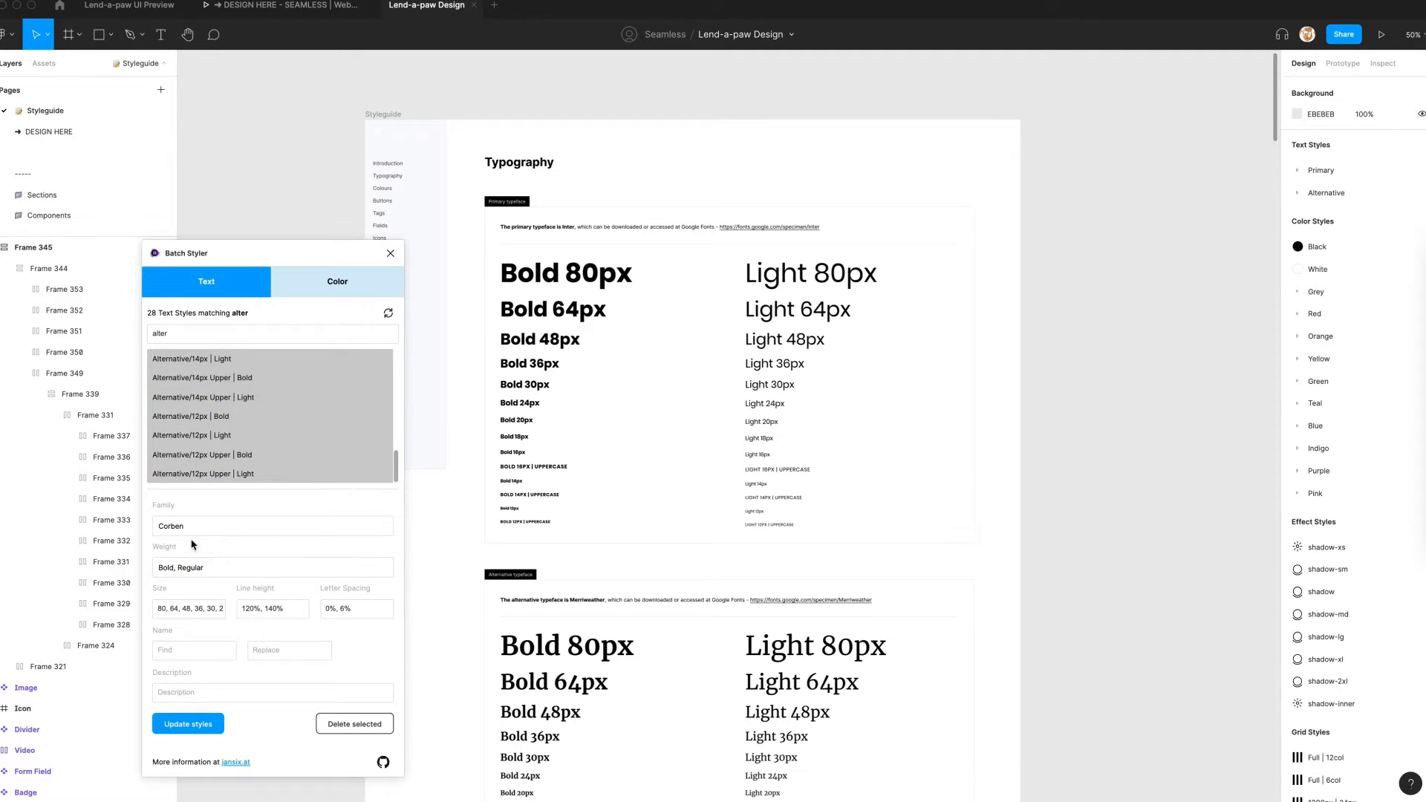
pyautogui.click(200, 724)
pyautogui.scroll(-3, 533, 643)
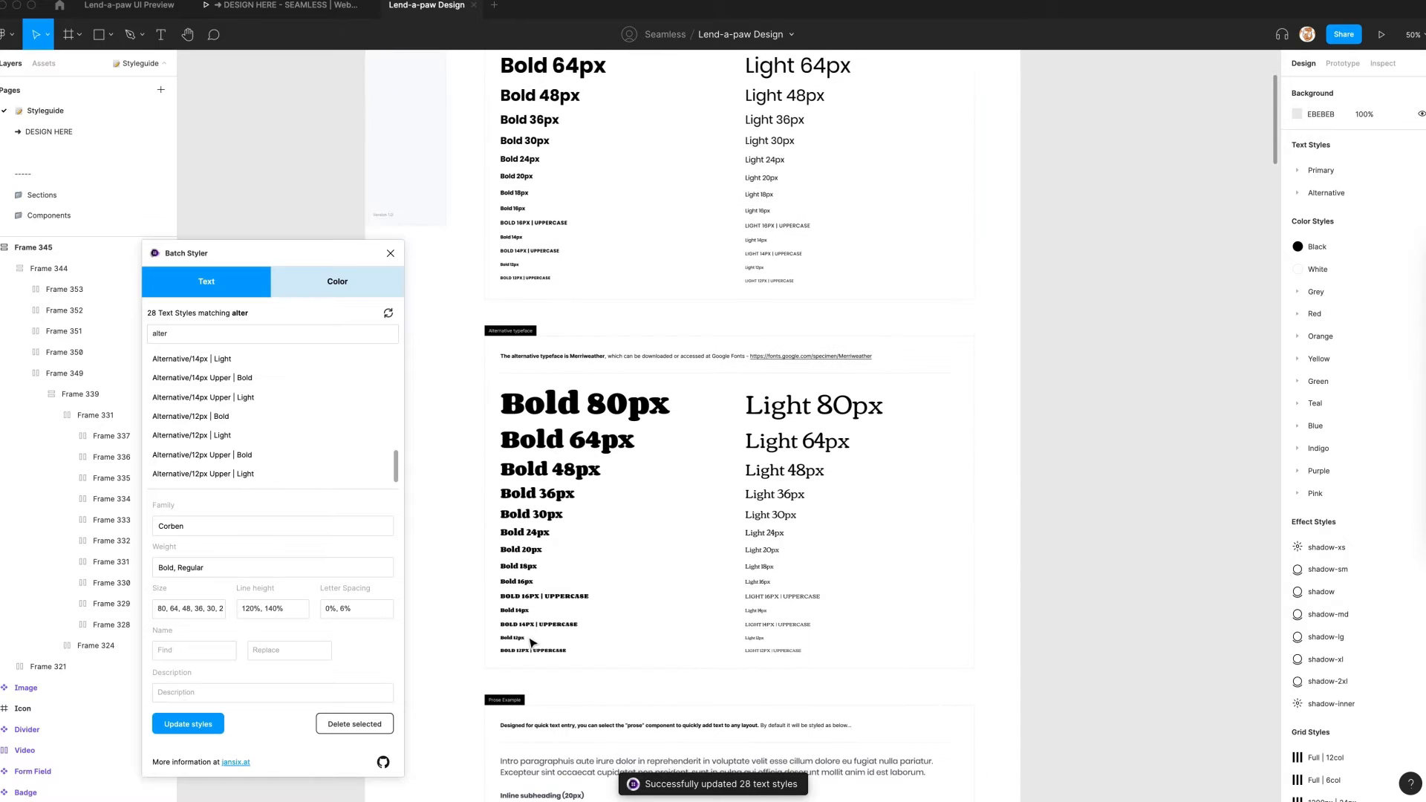
pyautogui.click(389, 255)
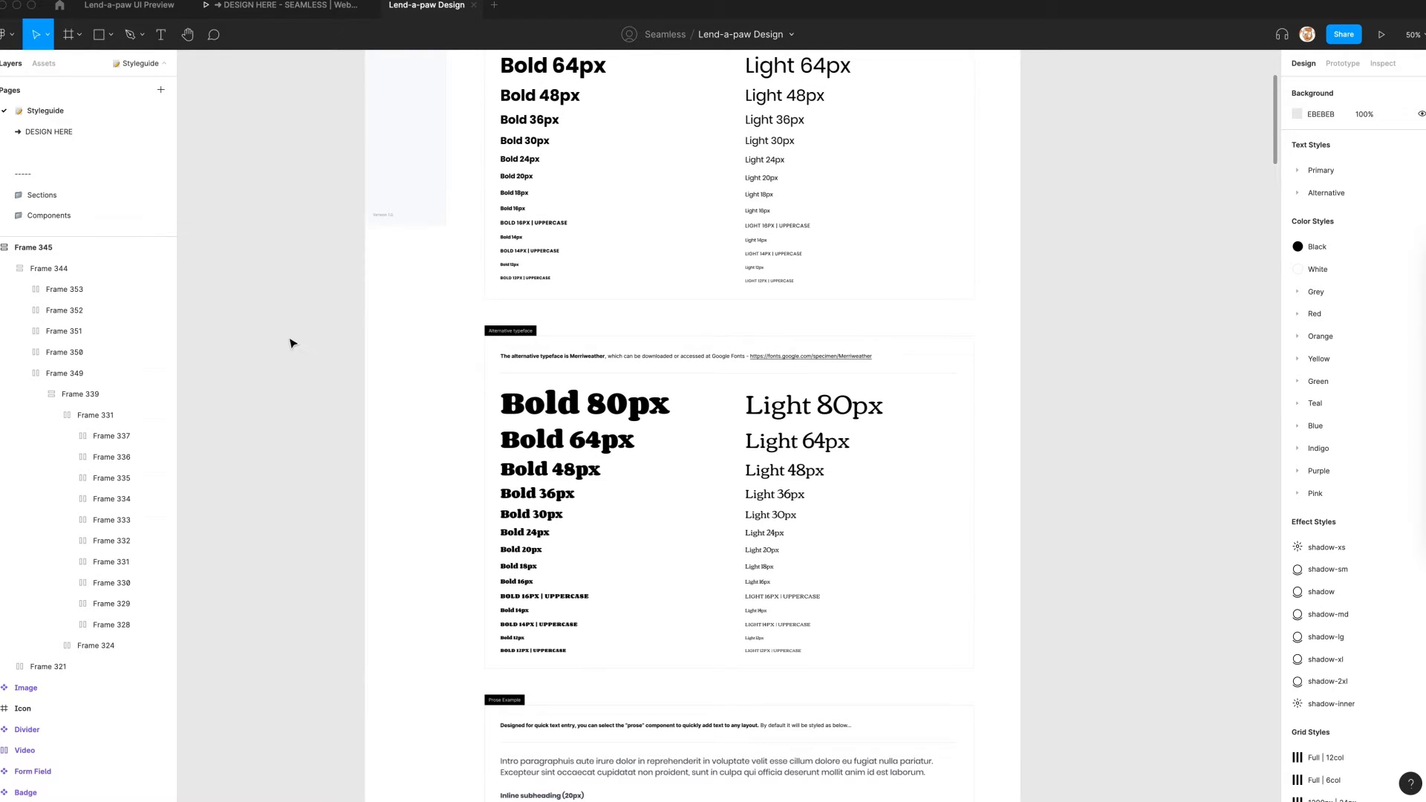
# Draw a wide bar below the custom palette and fill it with a horizontal gradient sampled from its Grey 900 and Grey 50 swatches
pyautogui.scroll(-10, 293, 341)
pyautogui.hscroll(-5, 292, 341)
pyautogui.press('r')
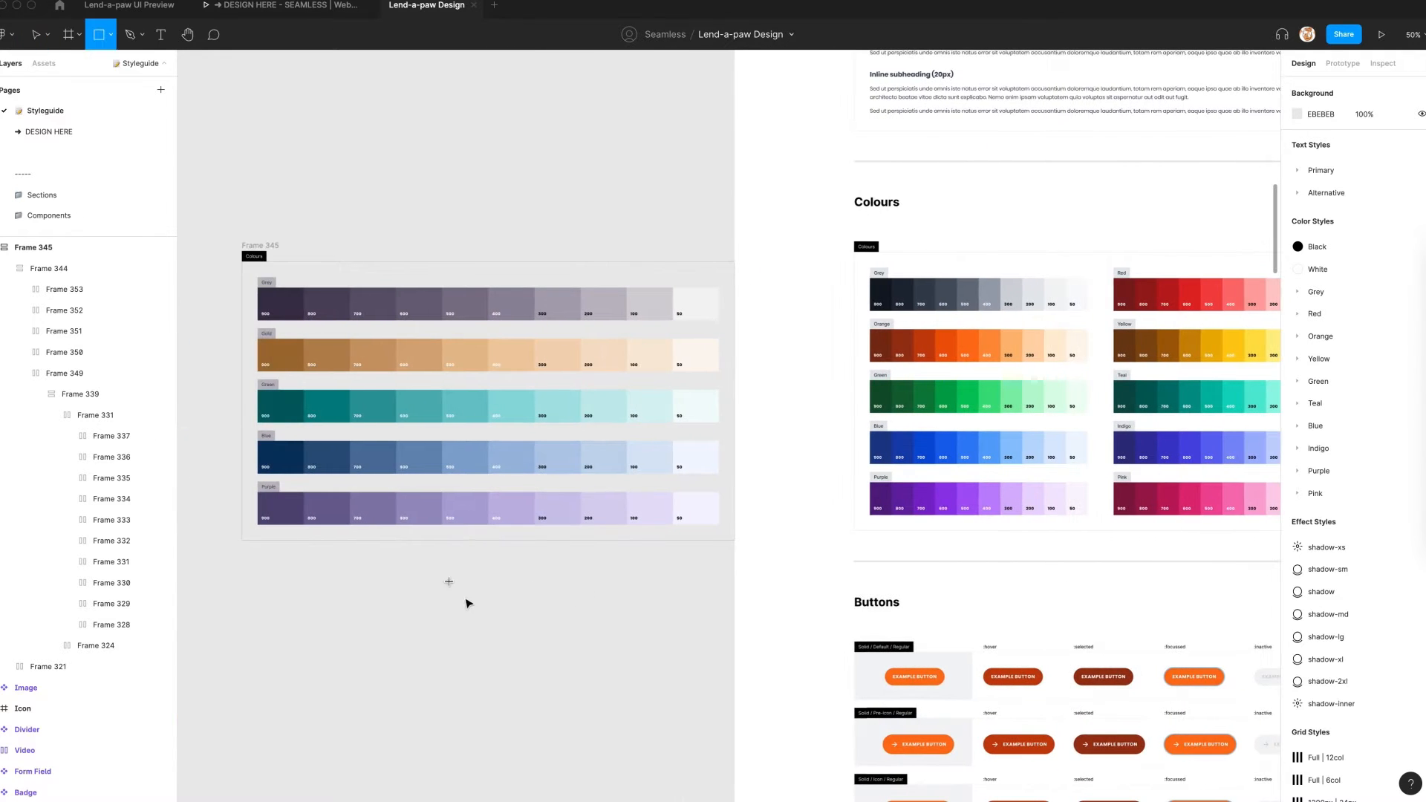
pyautogui.moveTo(449, 582); pyautogui.dragTo(787, 628)
pyautogui.click(1297, 268)
pyautogui.click(1148, 272)
pyautogui.click(1149, 289)
pyautogui.click(1142, 512)
pyautogui.click(279, 301)
pyautogui.click(1265, 300)
pyautogui.click(1142, 513)
pyautogui.click(698, 303)
pyautogui.moveTo(618, 581); pyautogui.dragTo(449, 610)
pyautogui.moveTo(619, 627); pyautogui.dragTo(787, 609)
# Move the gradient bar beneath the swatch rows in the styleguide's Colours section
pyautogui.moveTo(619, 628); pyautogui.dragTo(1040, 535)
pyautogui.hotkey('shift', 'Right')
pyautogui.hotkey('shift', 'Right')
pyautogui.hotkey('shift', 'Right')
pyautogui.hotkey('shift', 'Right')
pyautogui.hotkey('shift', 'Right')
# Delete the Red, Yellow, Teal, Indigo and Pink swatch rows from the styleguide's Colours section
pyautogui.hscroll(5, 891, 544)
pyautogui.doubleClick(883, 299)
pyautogui.doubleClick(883, 299)
pyautogui.press('Delete')
pyautogui.doubleClick(883, 360)
pyautogui.doubleClick(883, 362)
pyautogui.press('Delete')
pyautogui.doubleClick(881, 394)
pyautogui.press('Delete')
pyautogui.doubleClick(876, 446)
pyautogui.press('Delete')
pyautogui.doubleClick(928, 496)
pyautogui.press('Delete')
pyautogui.hscroll(-5, 1102, 391)
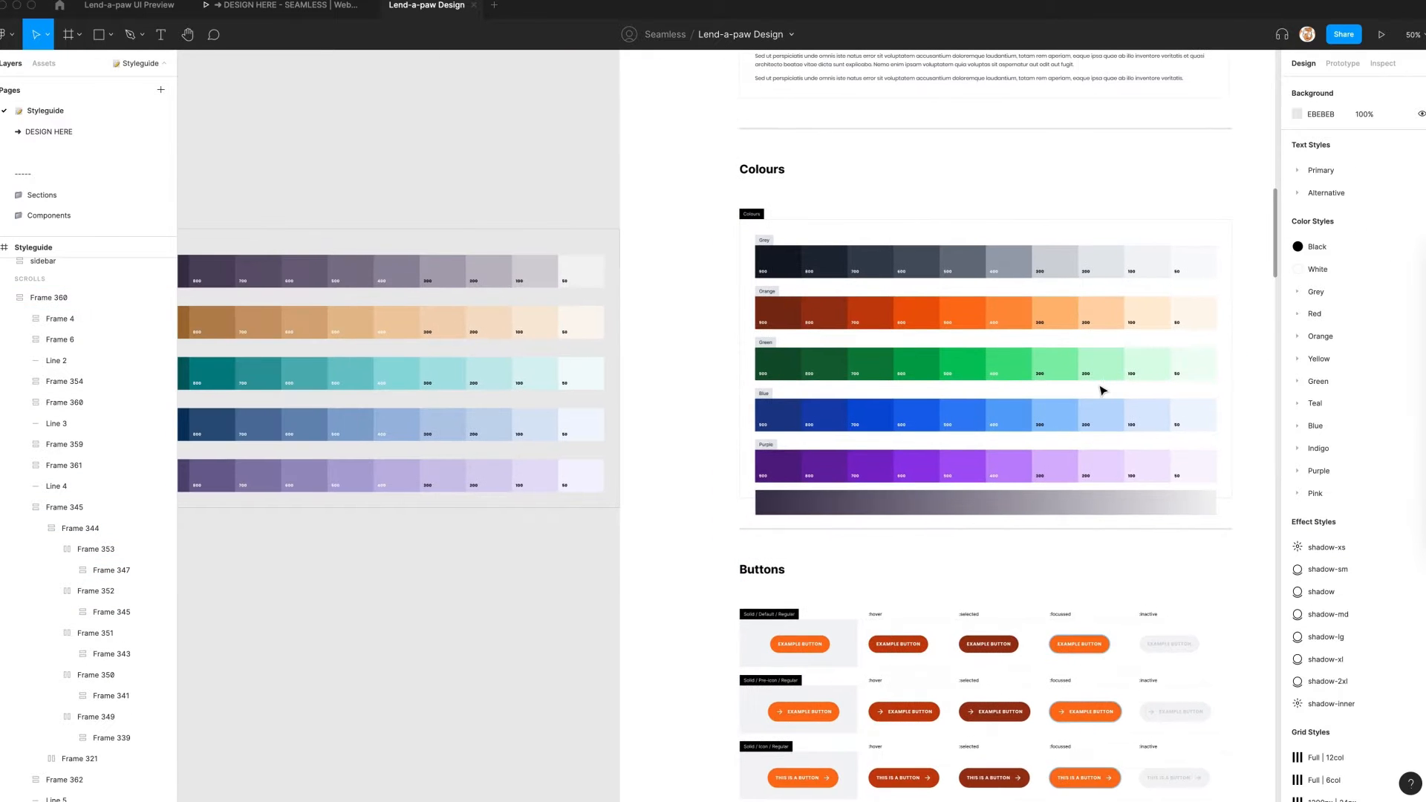
# Delete the Red, Yellow, Teal, Indigo and Pink colour style groups from the file's colour styles
pyautogui.click(1315, 314)
pyautogui.keyDown('shift'); pyautogui.click(1319, 359); pyautogui.keyUp('shift')
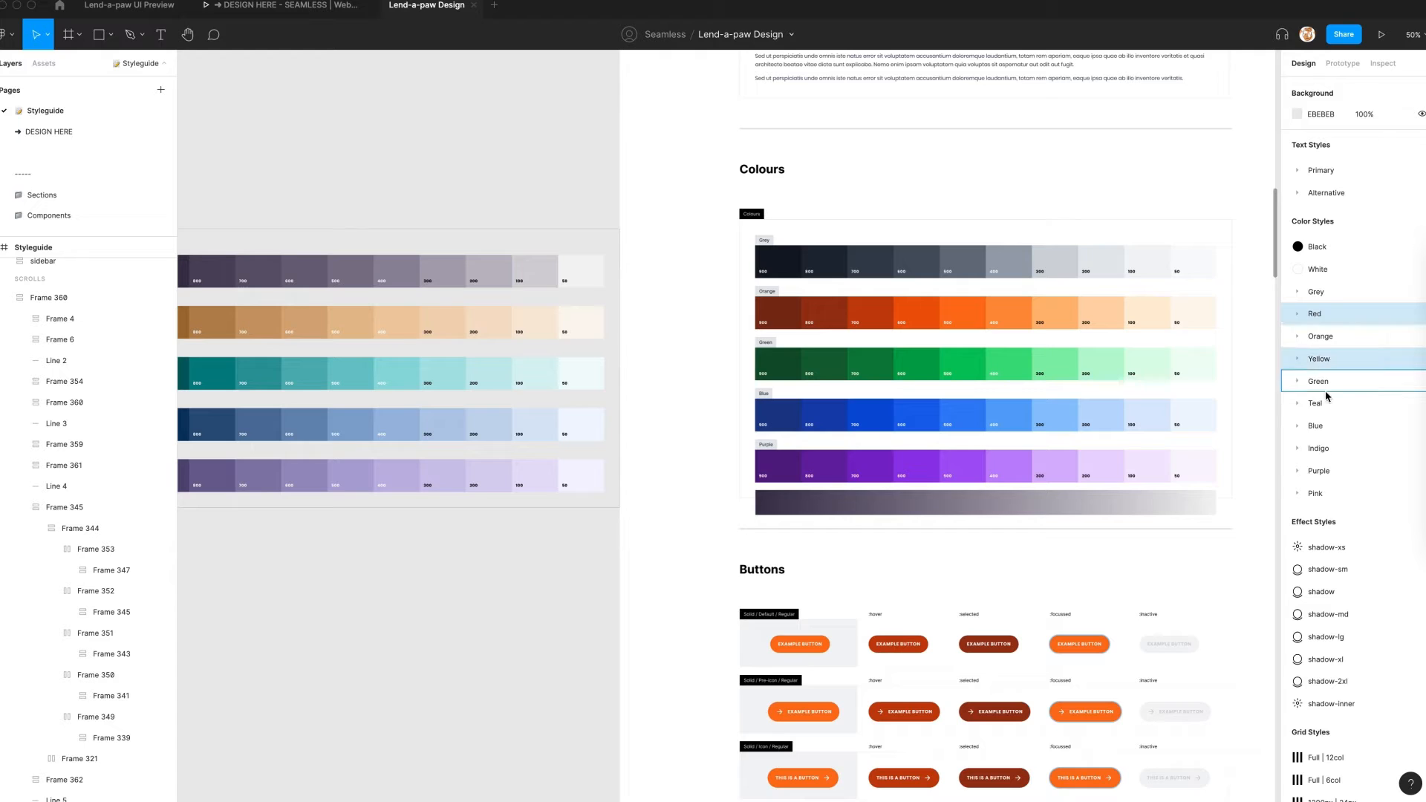
pyautogui.keyDown('shift'); pyautogui.click(1315, 403); pyautogui.keyUp('shift')
pyautogui.keyDown('shift'); pyautogui.click(1318, 447); pyautogui.keyUp('shift')
pyautogui.keyDown('shift'); pyautogui.click(1315, 493); pyautogui.keyUp('shift')
pyautogui.rightClick(1343, 497)
pyautogui.click(1364, 526)
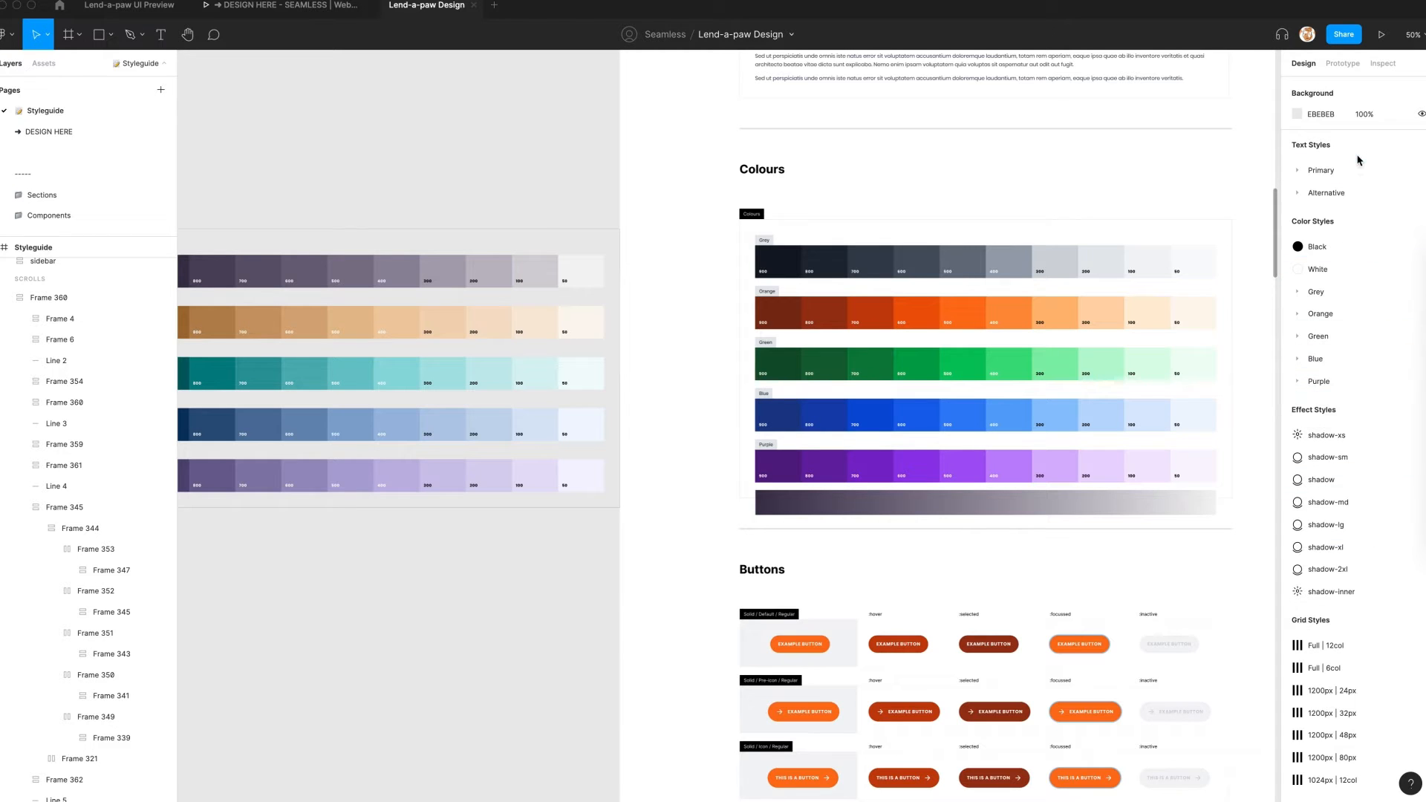
# Edit the Grey 900 and Grey 800 colour styles, sampling their new colours from the dark end of the gradient bar
pyautogui.click(1298, 292)
pyautogui.rightClick(1335, 313)
pyautogui.click(1356, 325)
pyautogui.hscroll(1, 774, 515)
pyautogui.press('i')
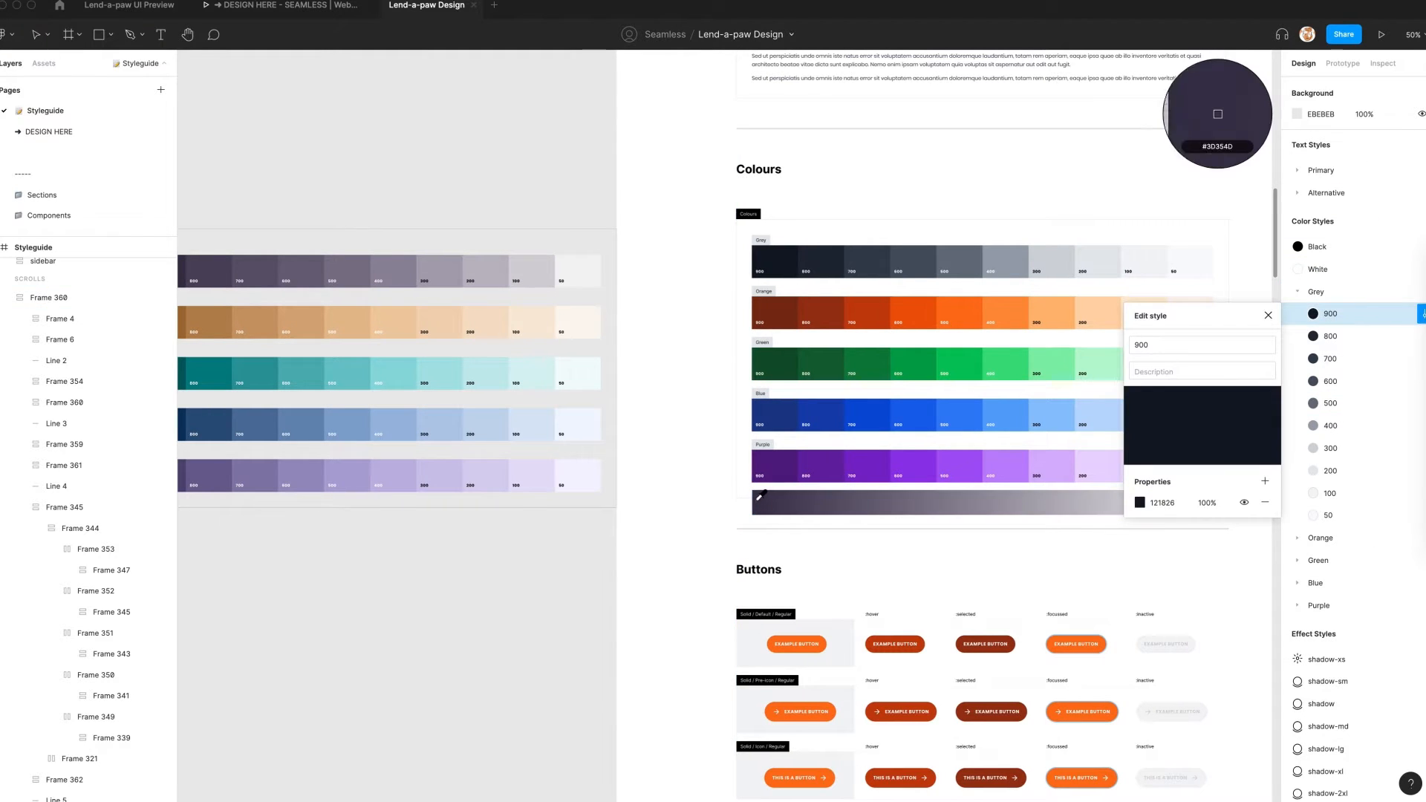
pyautogui.click(757, 501)
pyautogui.rightClick(1347, 335)
pyautogui.click(1368, 347)
pyautogui.press('i')
pyautogui.click(831, 501)
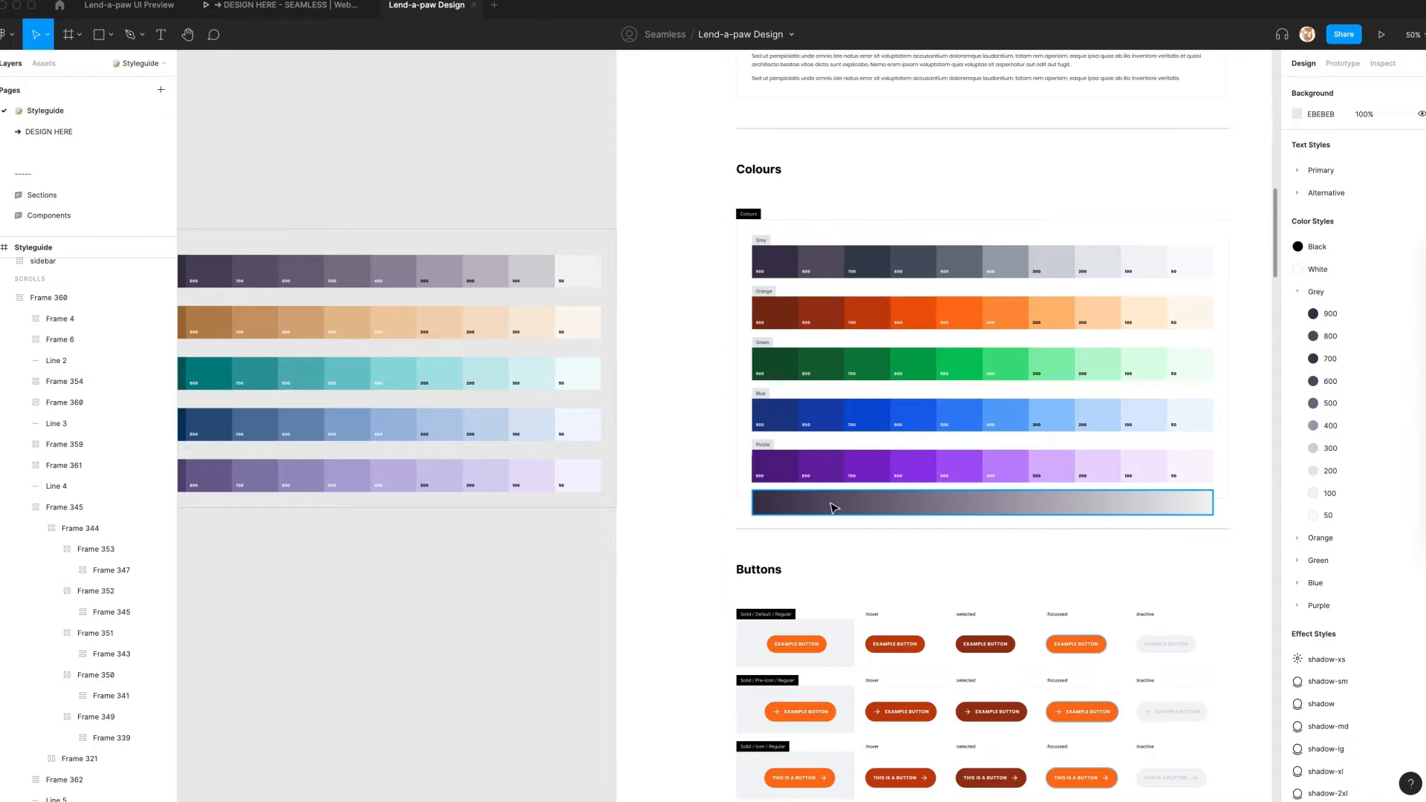
# Revert the Grey 900 and 800 styles and delete the gradient bar beneath the styleguide's swatches
pyautogui.hscroll(-1, 831, 508)
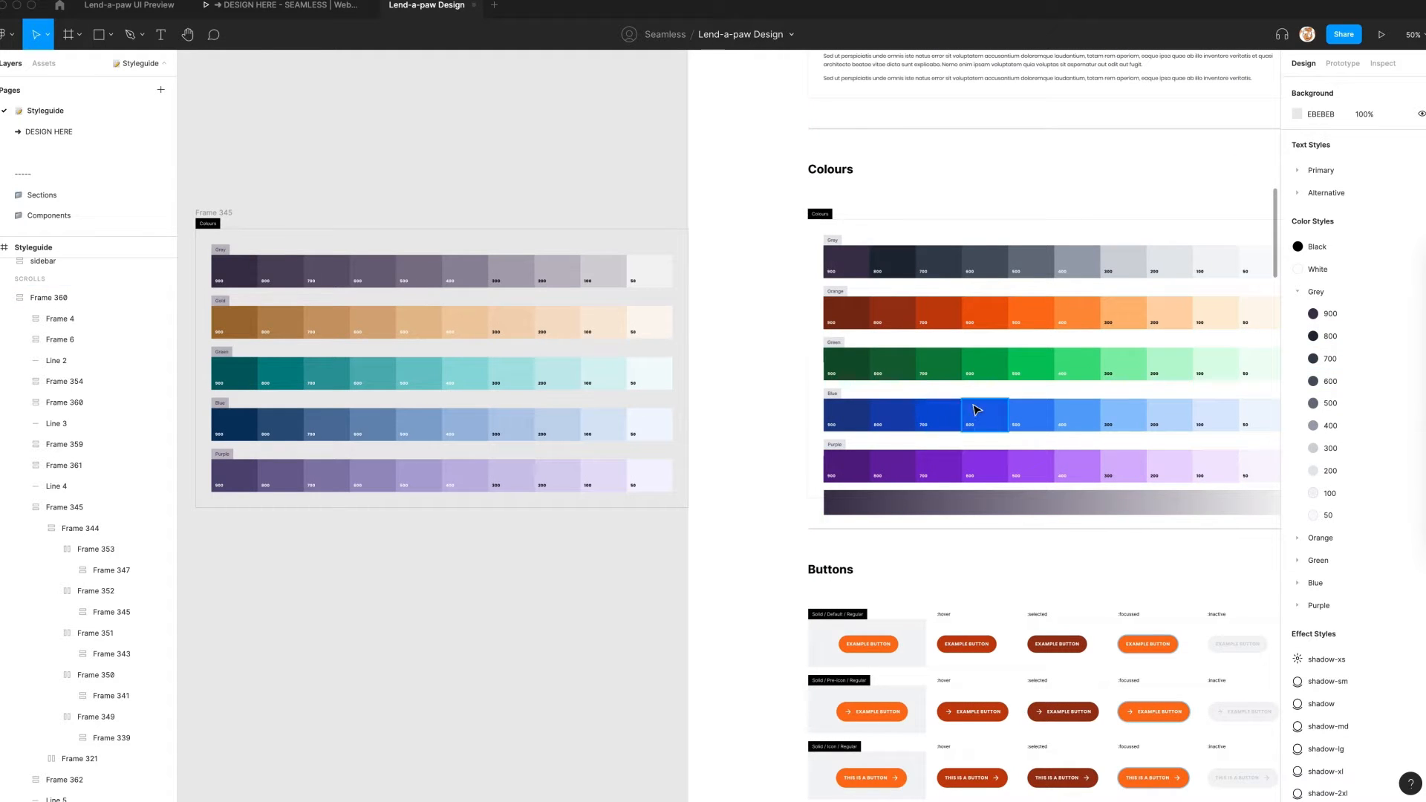
pyautogui.hscroll(3, 758, 296)
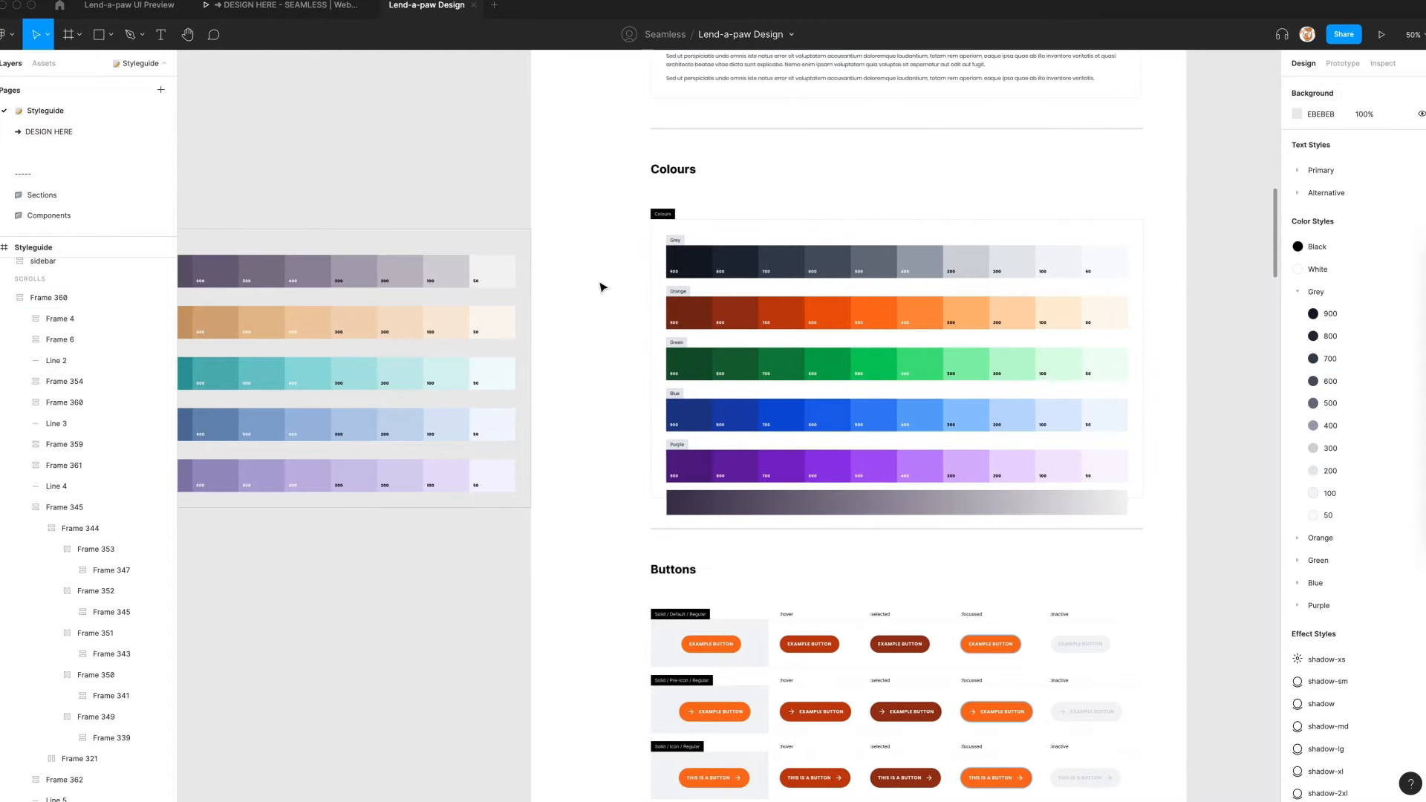
pyautogui.hscroll(-1, 598, 287)
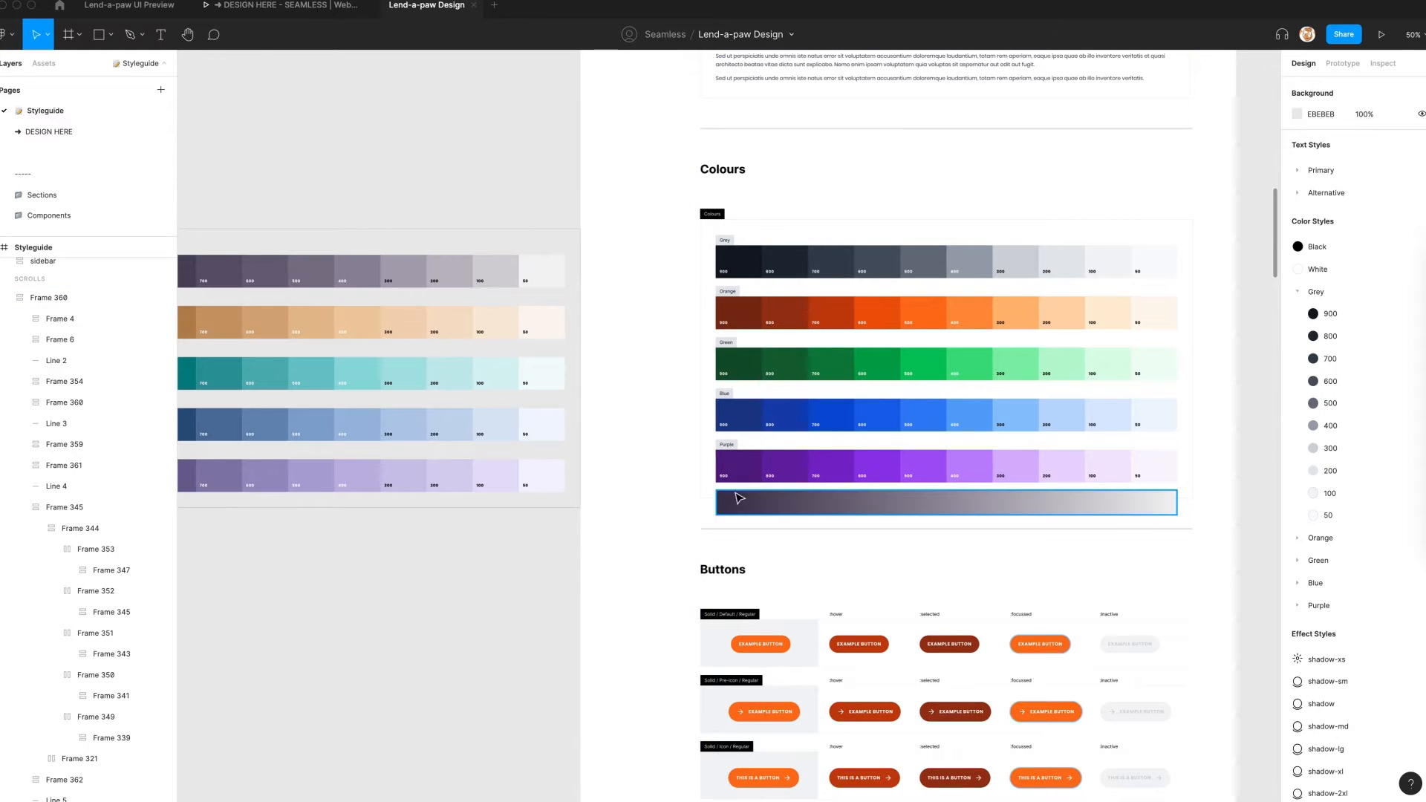
pyautogui.click(756, 507)
pyautogui.press('Delete')
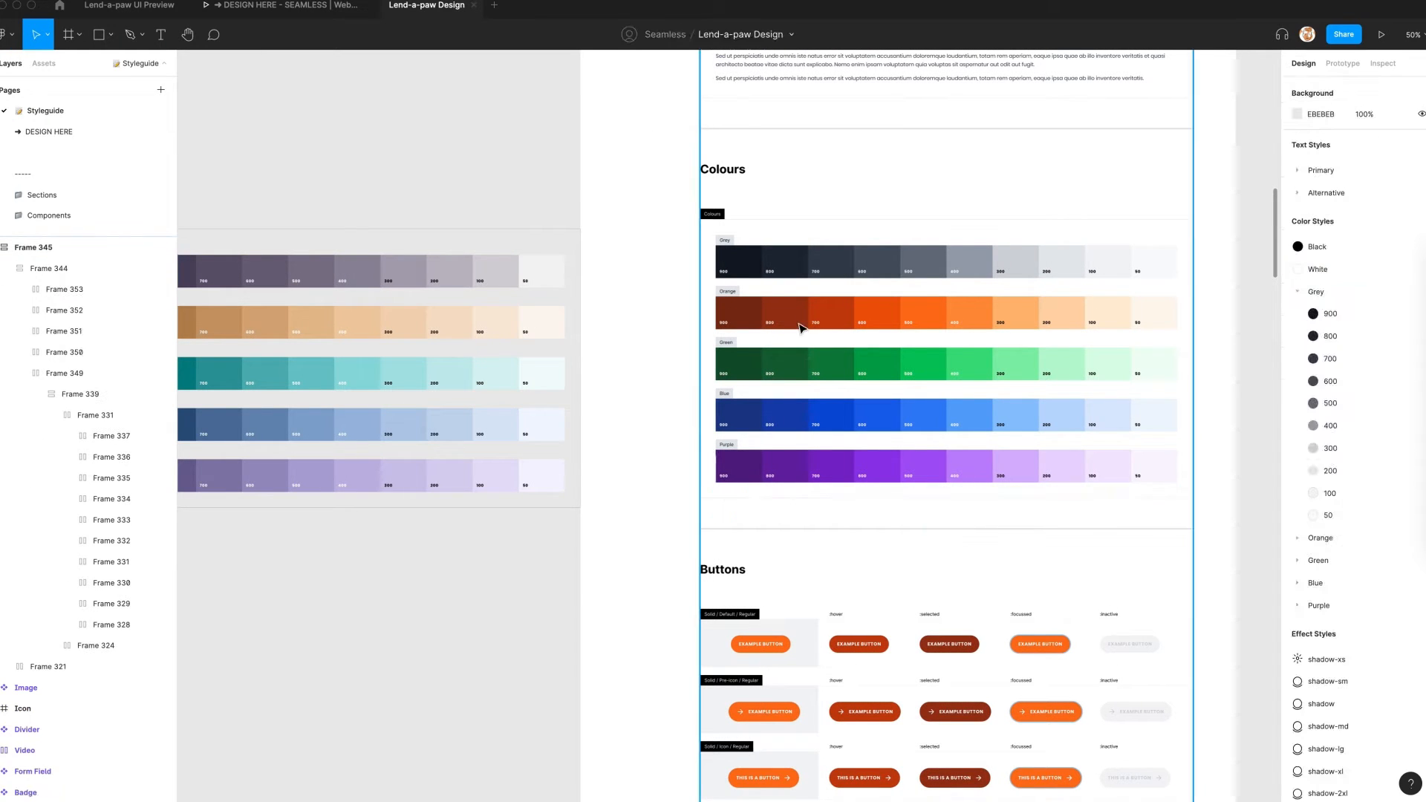
# Recolour the Grey 900, 800 and 700 colour styles by sampling the matching swatches in the reference palette
pyautogui.hscroll(-2, 795, 318)
pyautogui.rightClick(1337, 312)
pyautogui.click(1351, 321)
pyautogui.press('i')
pyautogui.click(255, 268)
pyautogui.rightClick(1337, 337)
pyautogui.click(1351, 347)
pyautogui.press('i')
pyautogui.click(295, 269)
pyautogui.rightClick(1322, 365)
pyautogui.click(1334, 373)
pyautogui.press('i')
pyautogui.click(339, 267)
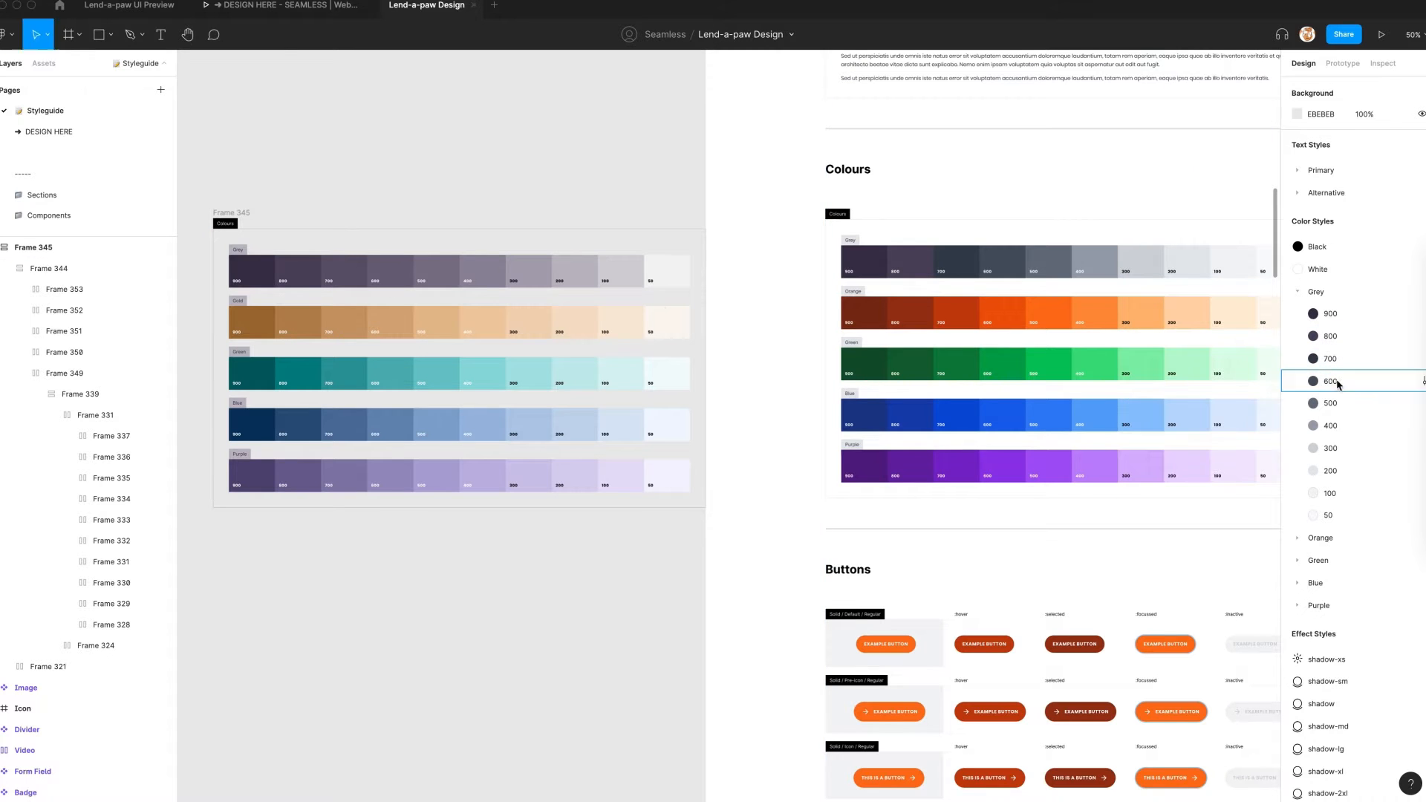
# Recolour the remaining Grey styles from 600 down by sampling the matching swatches in the reference palette
pyautogui.rightClick(1338, 382)
pyautogui.click(1351, 391)
pyautogui.press('i')
pyautogui.click(388, 266)
pyautogui.click(433, 267)
pyautogui.rightClick(1337, 427)
pyautogui.click(1351, 435)
pyautogui.press('i')
pyautogui.click(479, 268)
# Recolour the Orange colour styles from 900 to 50 by sampling the reference palette's gold row
pyautogui.click(1298, 292)
pyautogui.click(1298, 313)
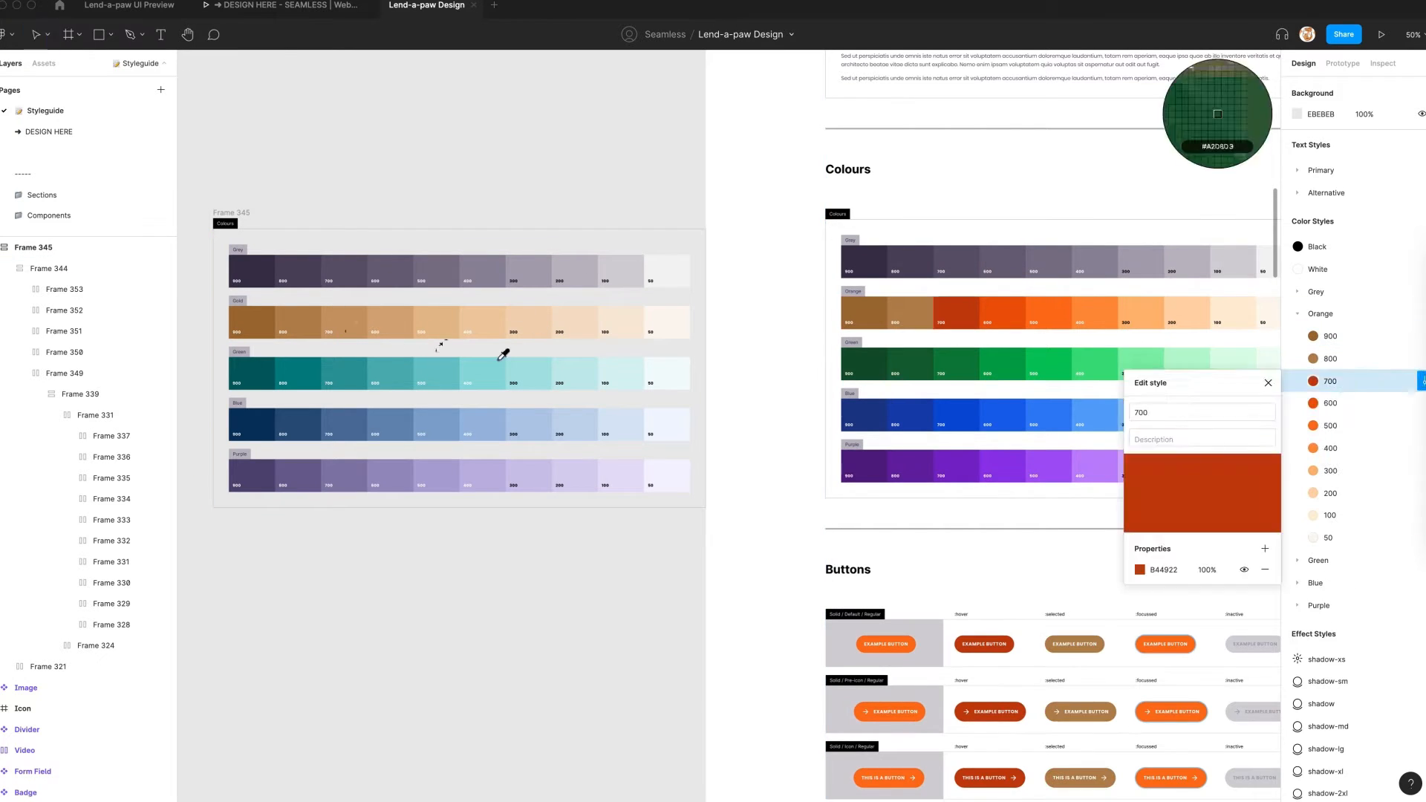
pyautogui.click(486, 326)
pyautogui.click(1297, 313)
# Recolour the Green colour styles from 900 to 50 by sampling the reference palette's teal-green row
pyautogui.click(1298, 337)
pyautogui.rightClick(1336, 360)
pyautogui.click(1351, 369)
pyautogui.click(255, 370)
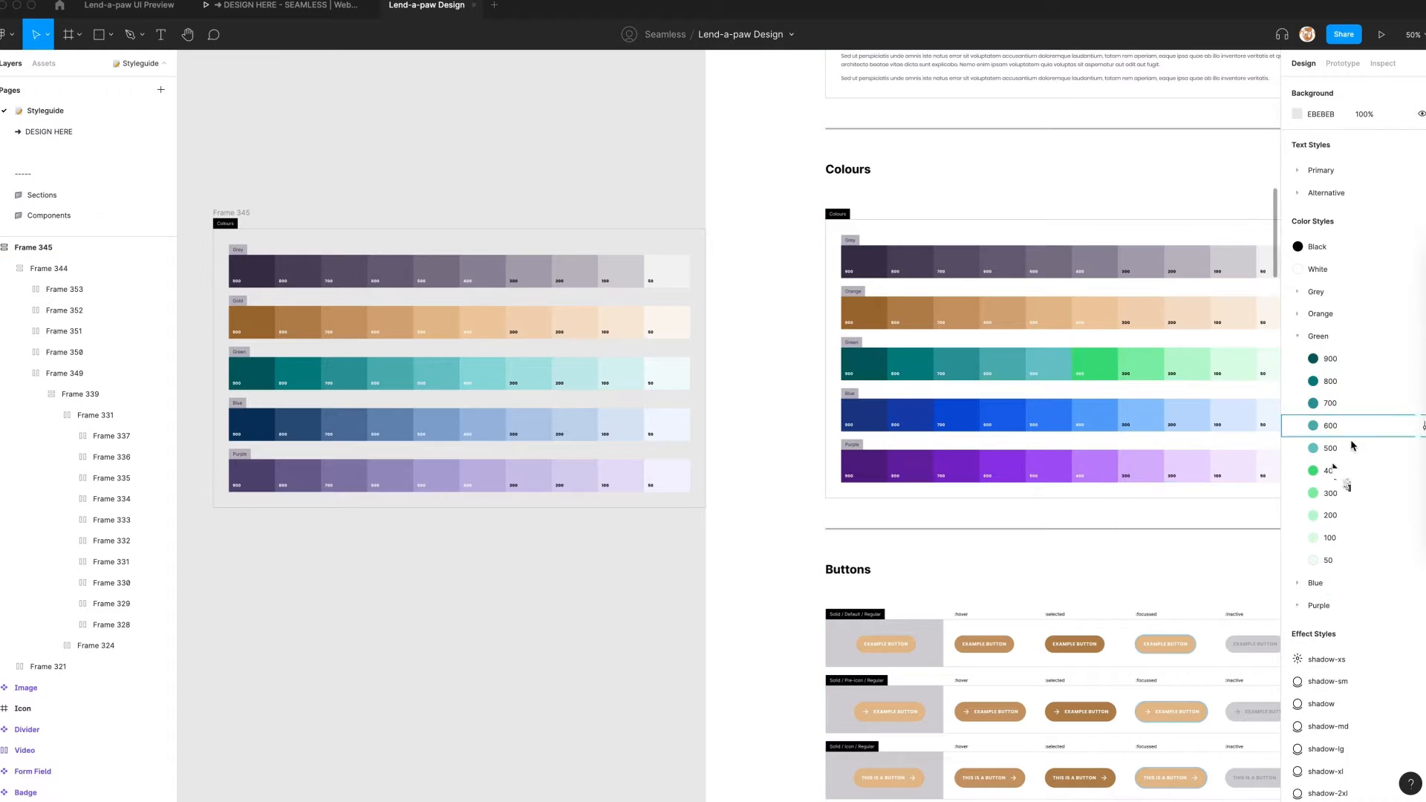
pyautogui.click(1297, 336)
# Recolour the Blue colour styles from 900 to 50 by sampling the reference palette's blue row
pyautogui.click(1297, 359)
pyautogui.rightClick(1338, 428)
pyautogui.click(1352, 440)
pyautogui.press('i')
pyautogui.click(345, 424)
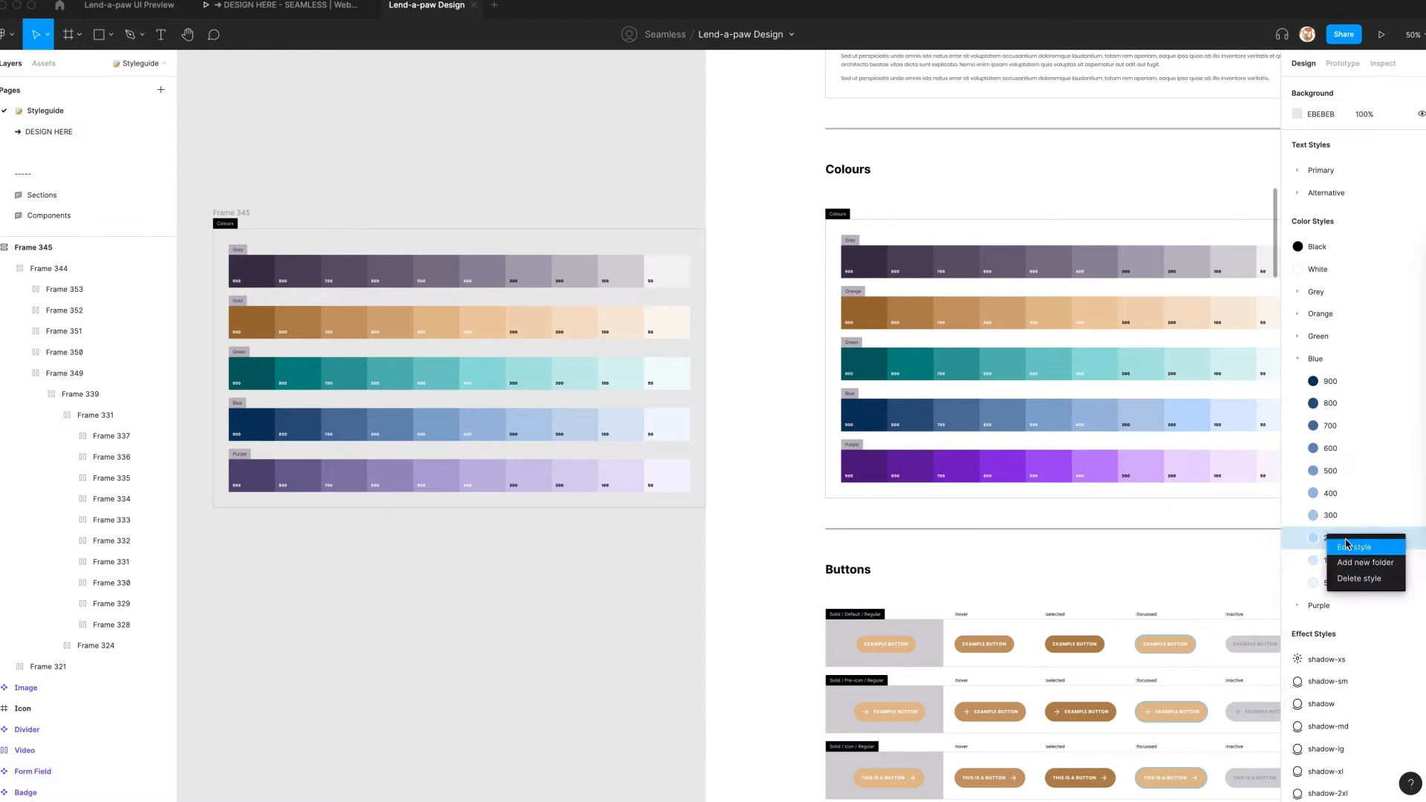
pyautogui.click(533, 420)
# Recolour the Purple colour styles from 900 to 50 by sampling the reference palette's purple row
pyautogui.click(1297, 605)
pyautogui.rightClick(1339, 629)
pyautogui.click(253, 474)
pyautogui.rightClick(1341, 672)
pyautogui.click(1364, 681)
pyautogui.click(345, 474)
pyautogui.rightClick(1341, 695)
pyautogui.rightClick(1341, 717)
# Delete the reference palette frame beside the styleguide
pyautogui.scroll(-2, 1352, 712)
pyautogui.hscroll(2, 1040, 376)
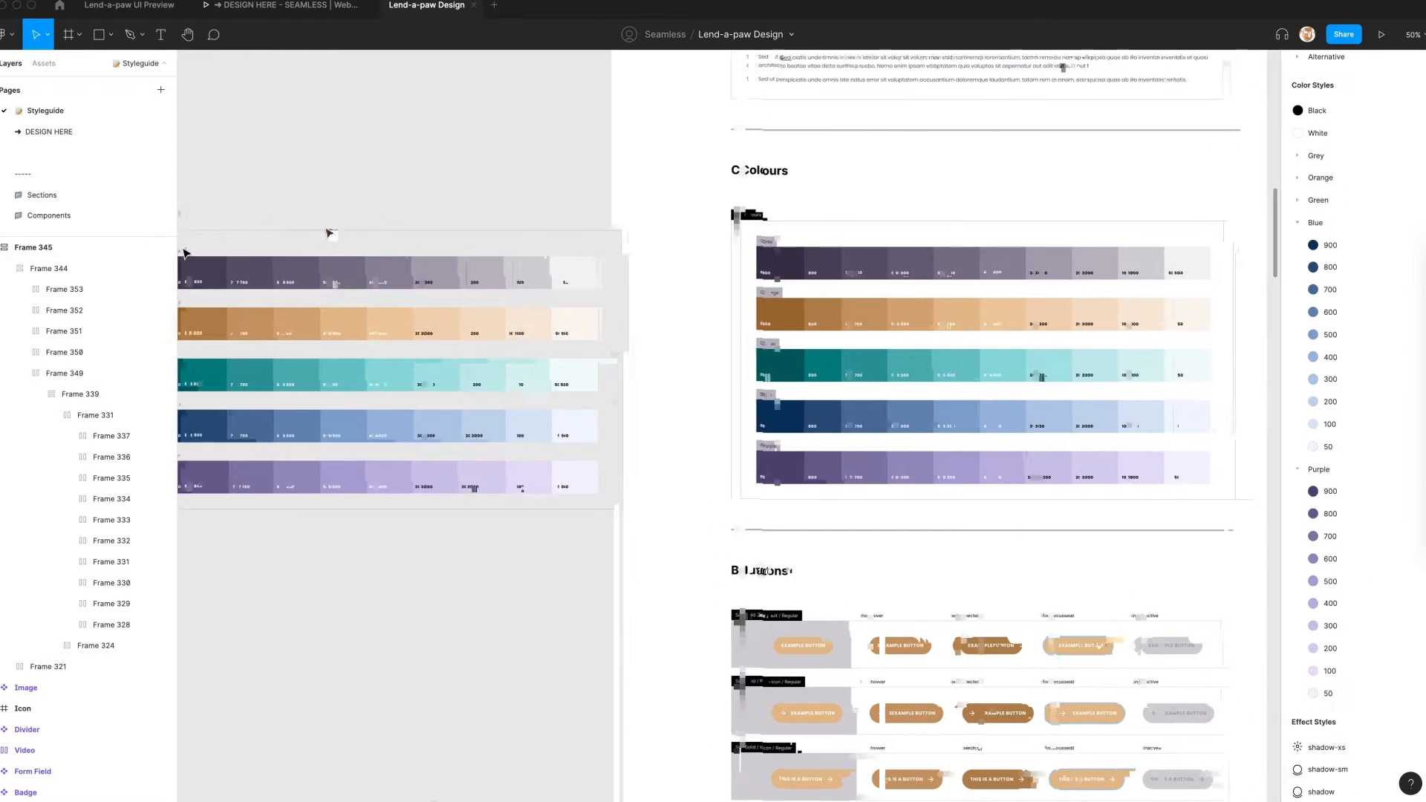
pyautogui.click(208, 218)
pyautogui.press('Delete')
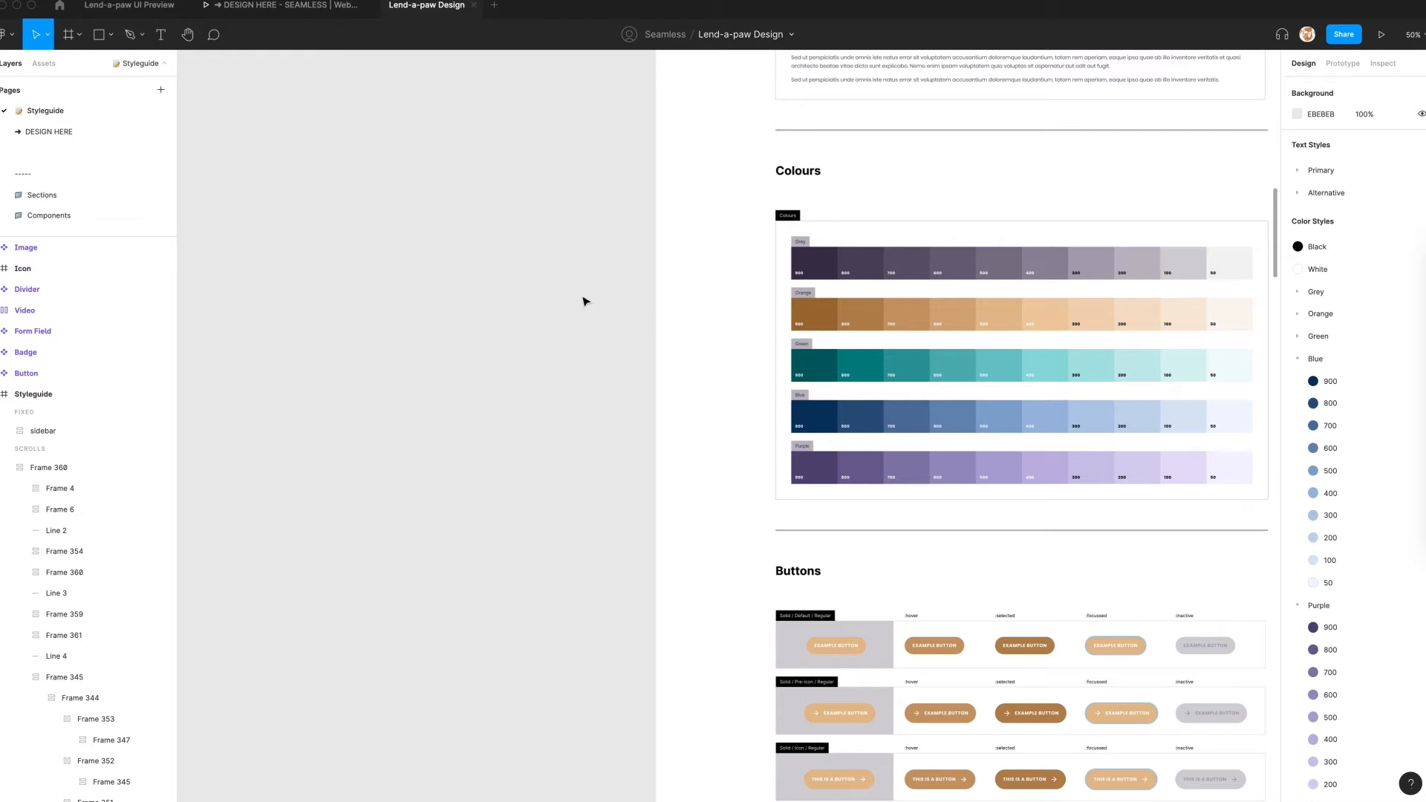
# Apply a text style without uppercase lettering to the labels of all Button component variants
pyautogui.hscroll(15, 663, 306)
pyautogui.scroll(15, 663, 306)
pyautogui.scroll(-4, 663, 306)
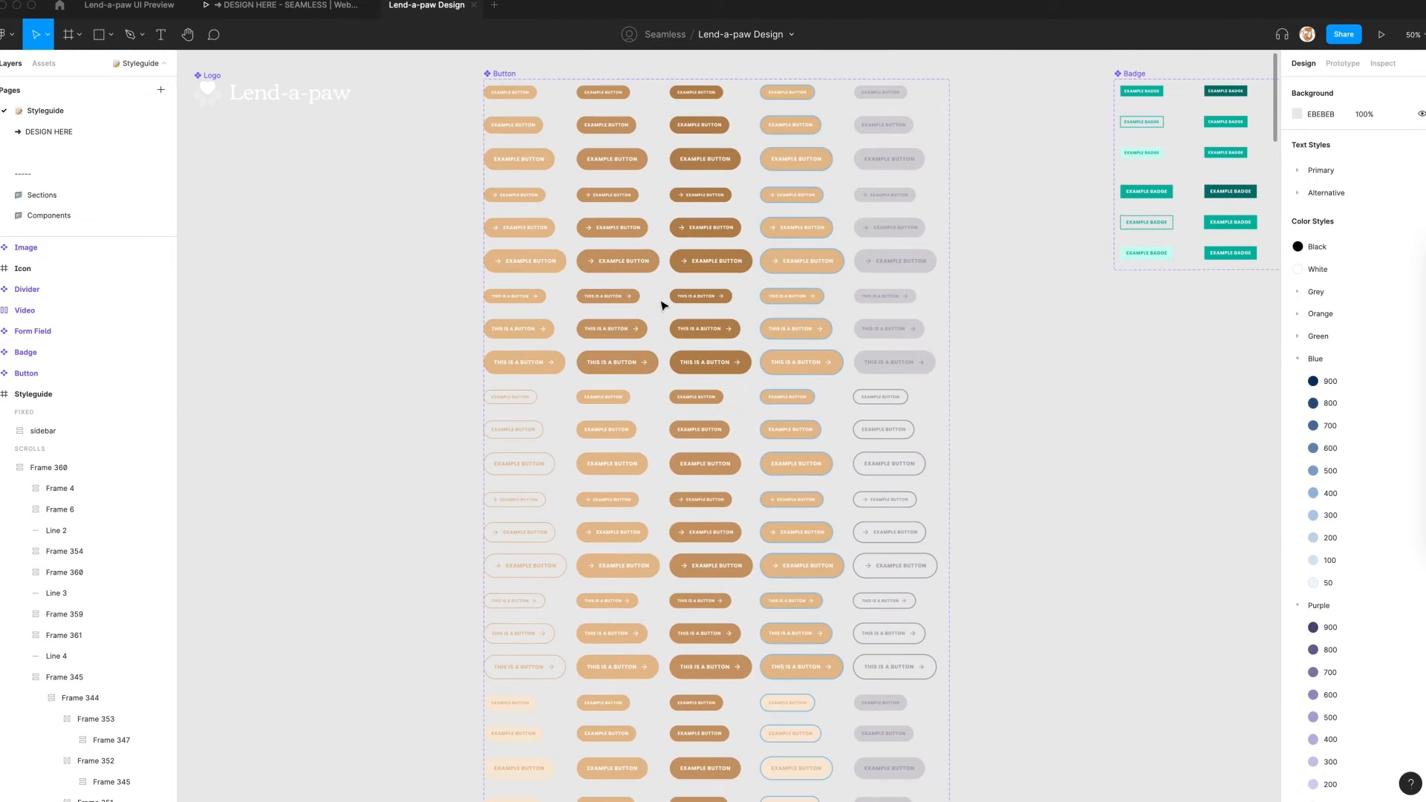
pyautogui.moveTo(470, 89); pyautogui.dragTo(926, 721)
pyautogui.click(1400, 354)
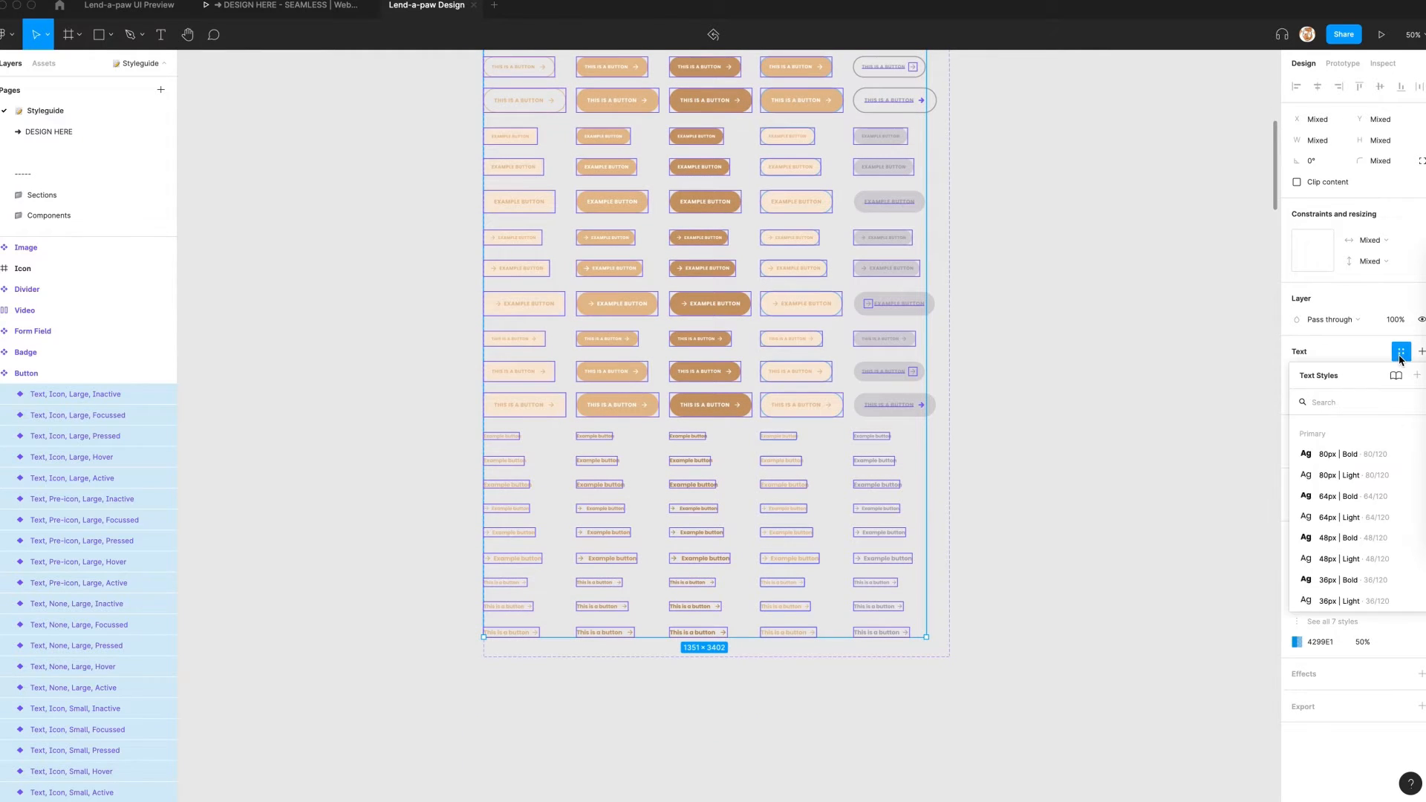
pyautogui.click(1337, 459)
pyautogui.click(1017, 436)
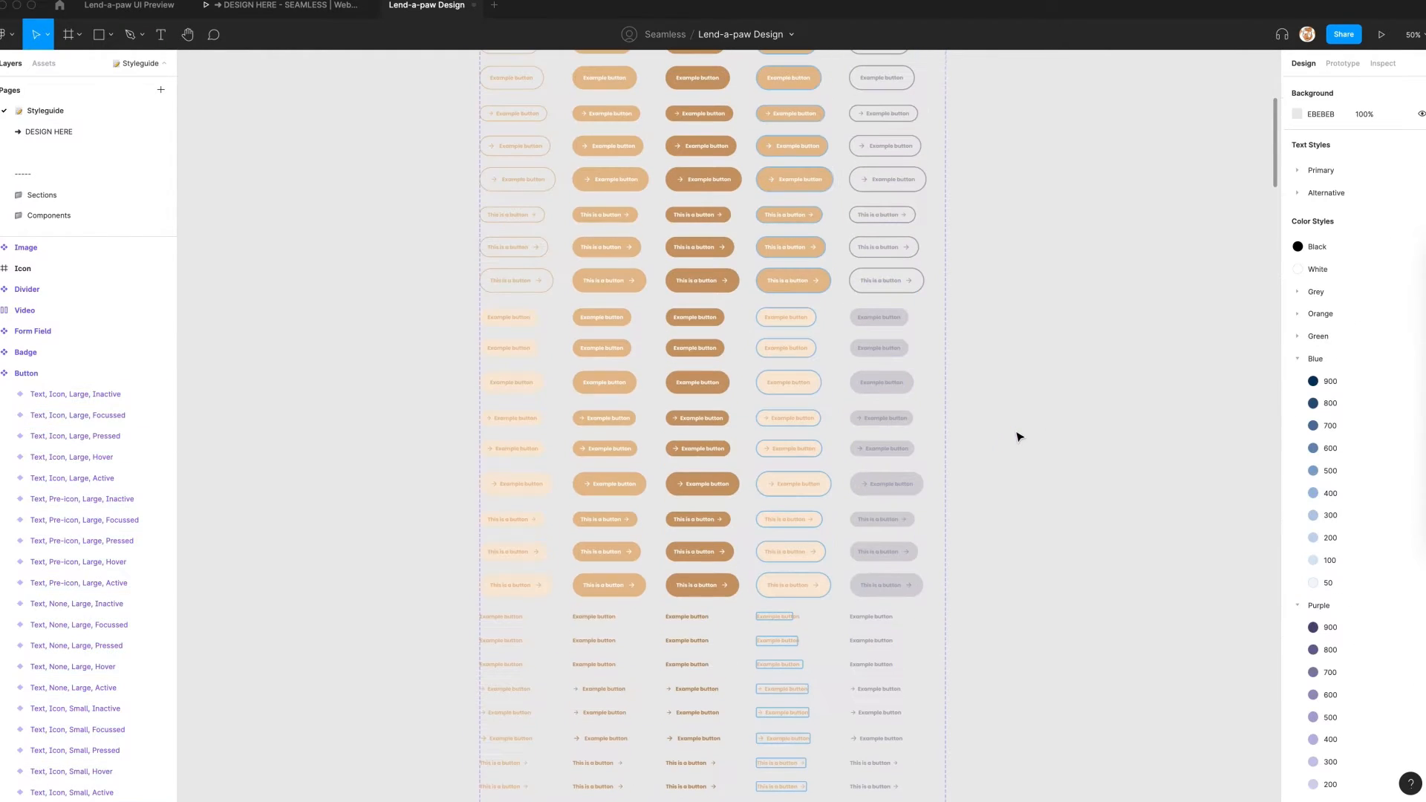
# On the DESIGN HERE page, apply the Alternative/80px | Light text style to the new homepage's hero title
pyautogui.click(44, 132)
pyautogui.hscroll(-2, 455, 317)
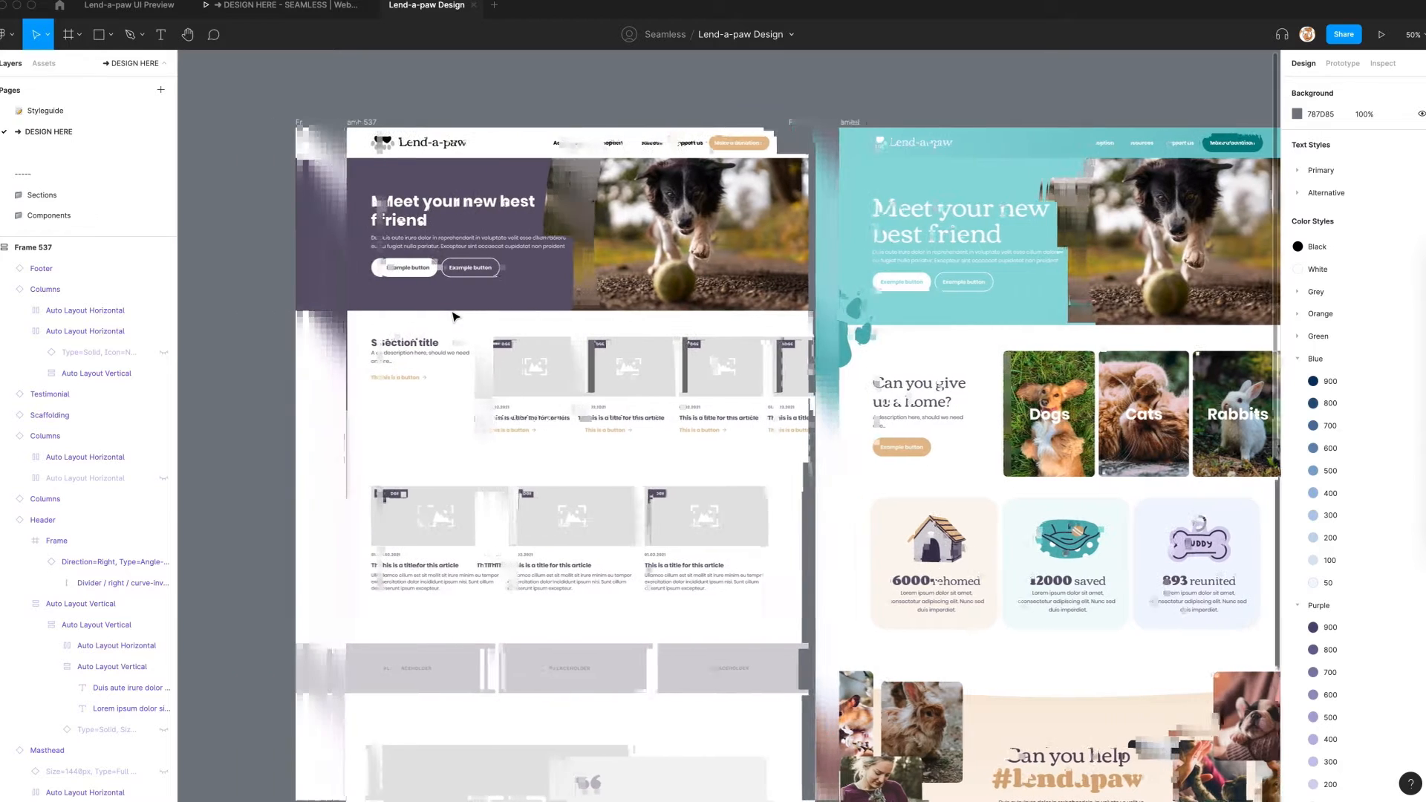
pyautogui.keyDown('super'); pyautogui.click(942, 229); pyautogui.keyUp('super')
pyautogui.keyDown('super'); pyautogui.click(438, 223); pyautogui.keyUp('super')
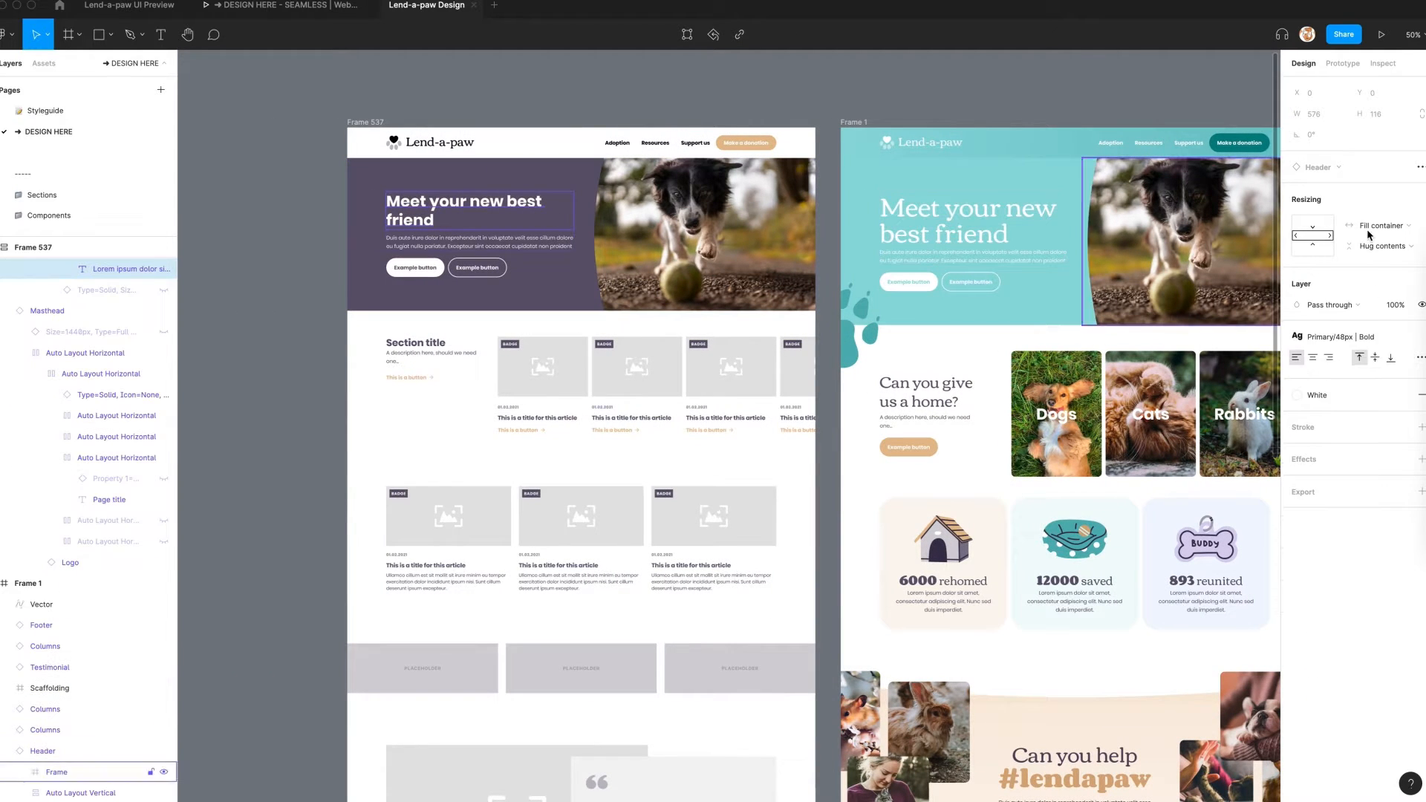
pyautogui.click(1370, 336)
pyautogui.scroll(-3, 1352, 483)
pyautogui.click(1352, 519)
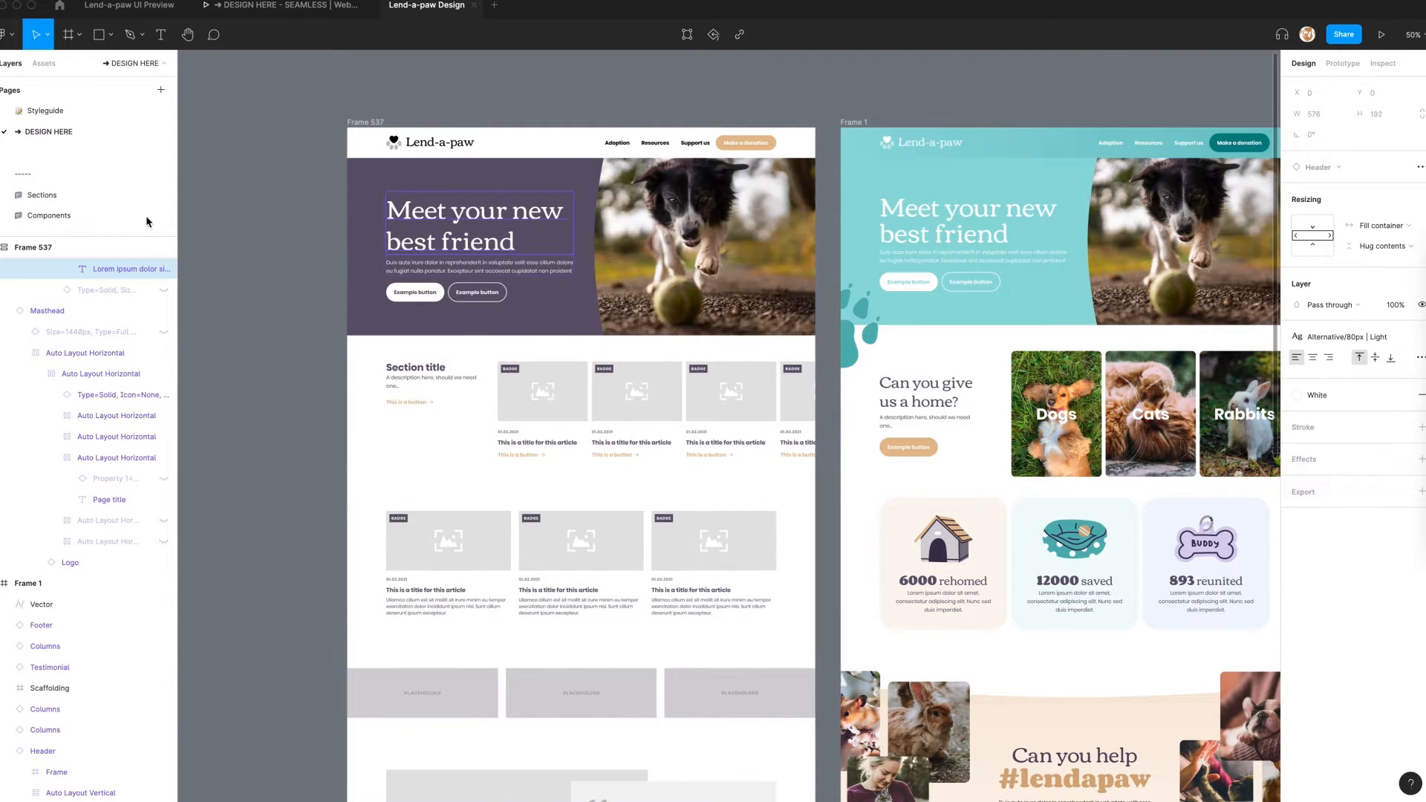
# Edit the Alternative/80px | Light text style to tighten its line height, matching the reference hero title
pyautogui.click(1405, 339)
pyautogui.click(1417, 498)
pyautogui.click(1174, 731)
pyautogui.press('Down')
pyautogui.press('Down')
pyautogui.click(261, 177)
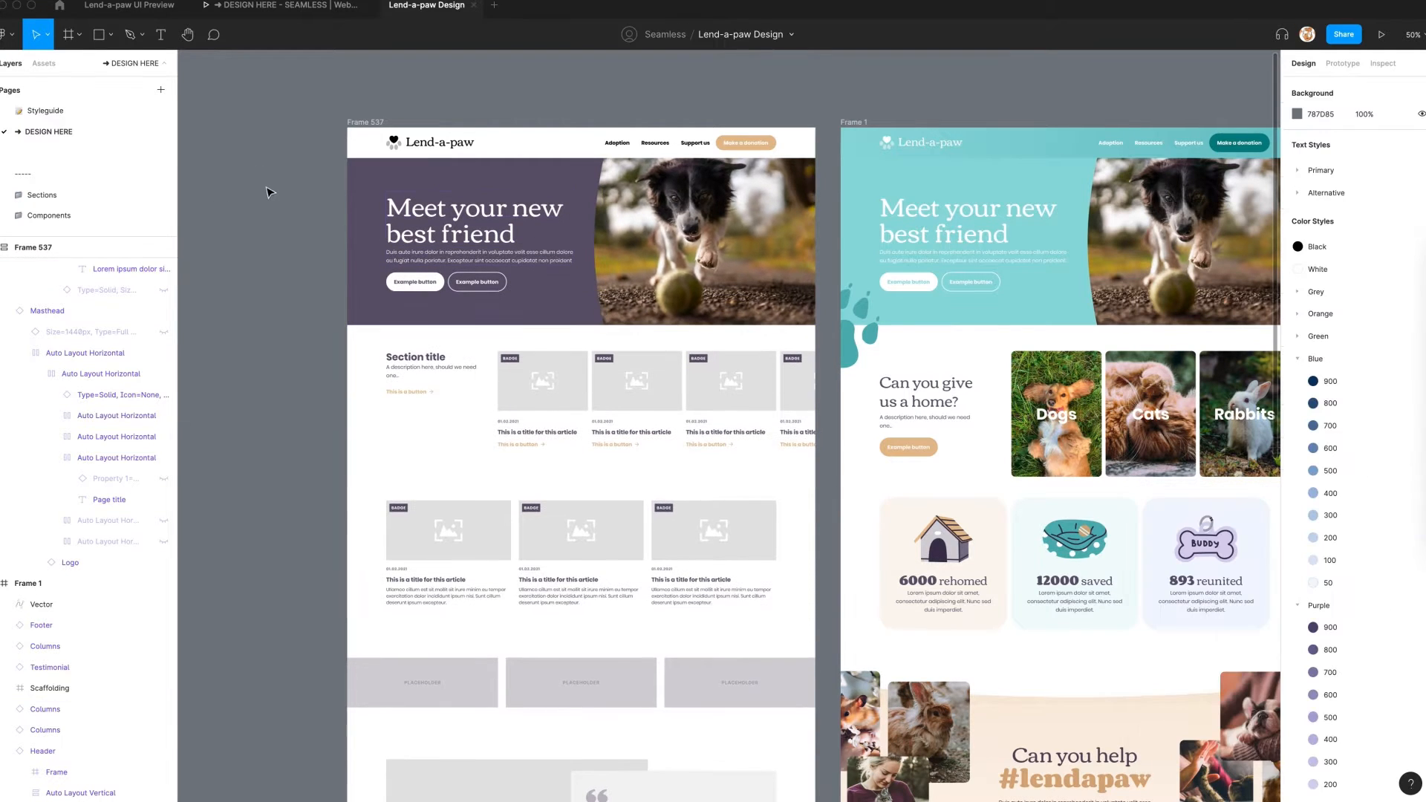
pyautogui.click(489, 242)
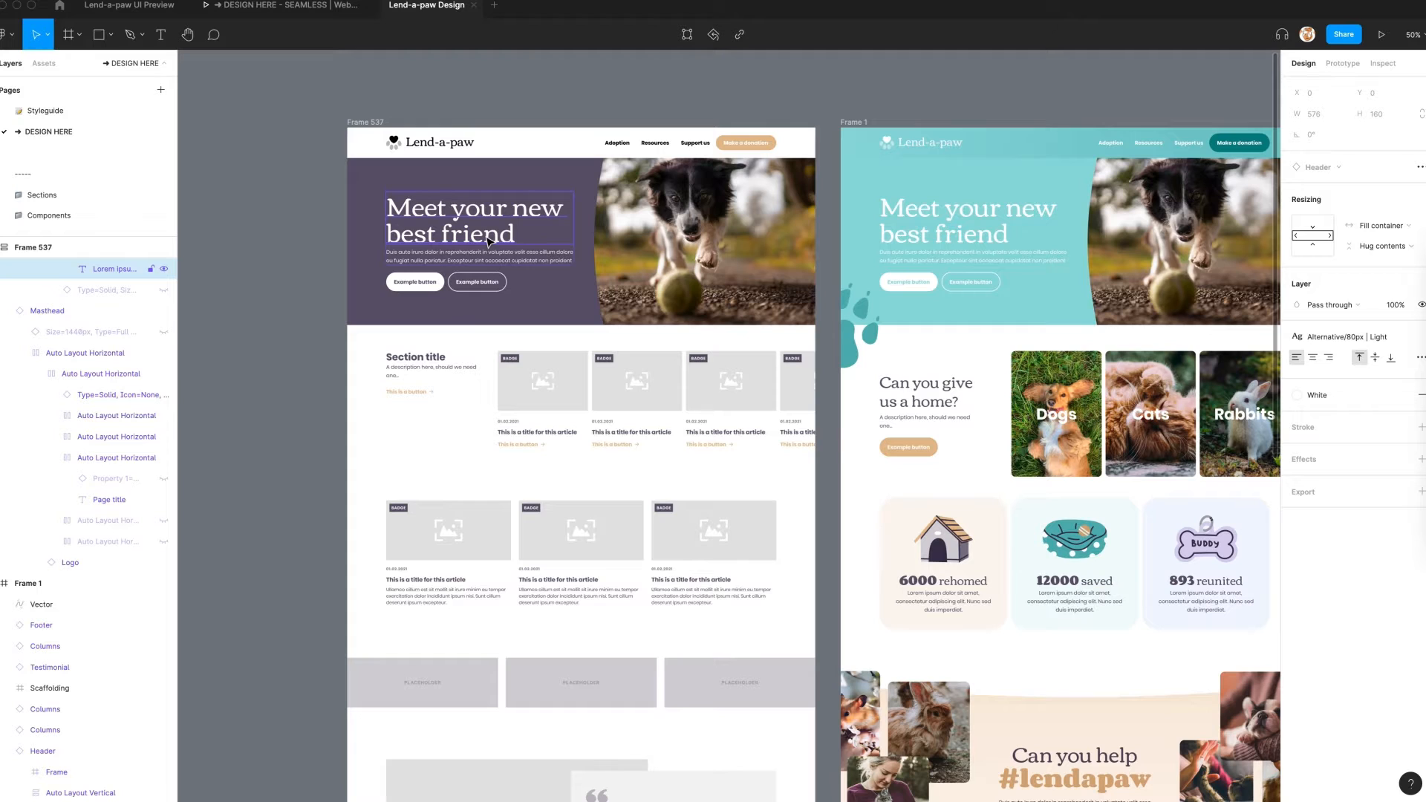
pyautogui.click(275, 246)
# Replace the "Section title" heading with "Can you give us a home?" and give it a lighter text style
pyautogui.doubleClick(431, 360)
pyautogui.write('Can you give us a h')
pyautogui.click(1417, 337)
pyautogui.click(1342, 455)
# Apply the 48px alternative text style to the "Can you give us a home?" heading, matching the reference's Corben Regular heading
pyautogui.click(930, 397)
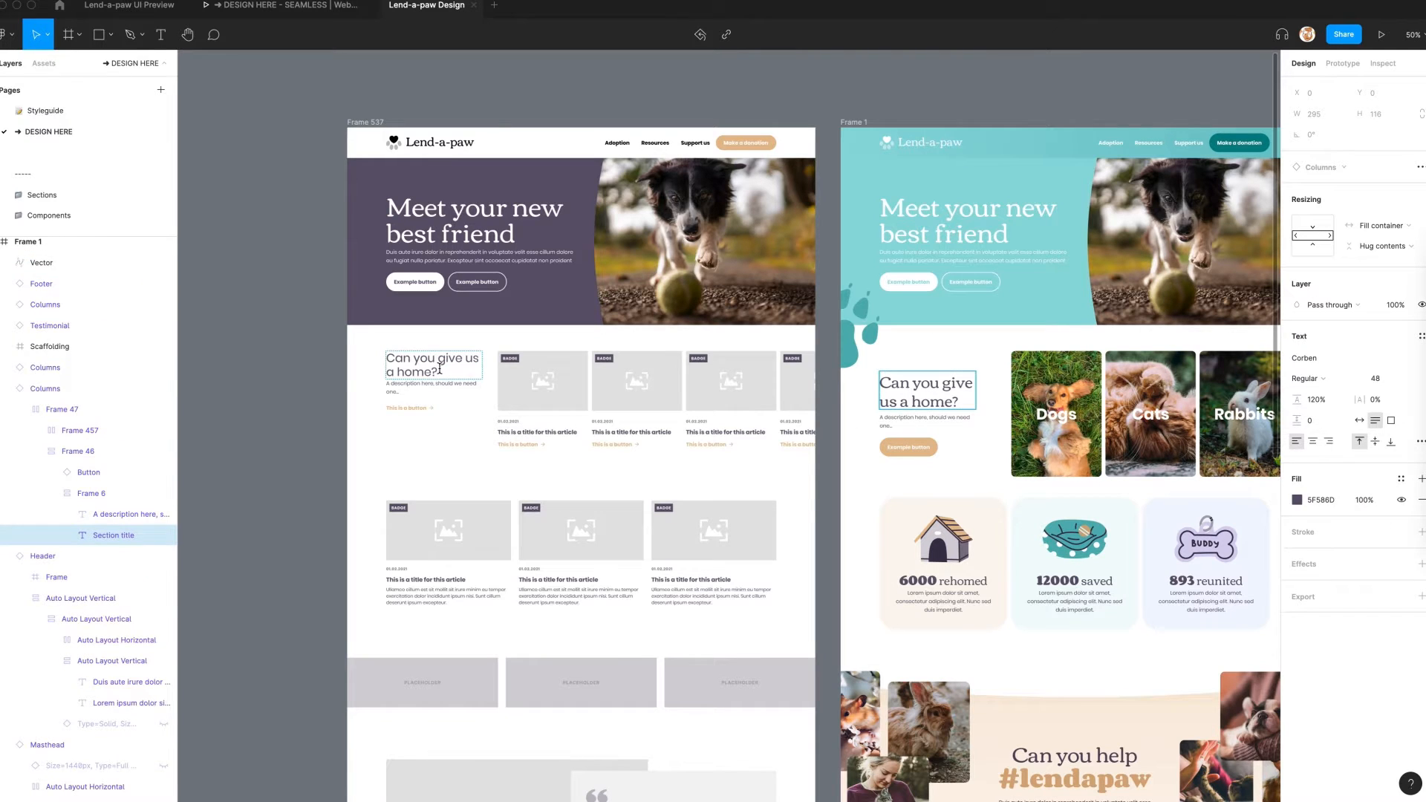
pyautogui.click(447, 369)
pyautogui.press('super+a')
pyautogui.click(1371, 338)
pyautogui.write('48')
pyautogui.click(1394, 525)
pyautogui.click(337, 373)
pyautogui.click(337, 373)
# Change the button under the "Can you give us a home?" text to the Solid type with Icon set to None
pyautogui.doubleClick(394, 387)
pyautogui.doubleClick(395, 387)
pyautogui.click(395, 387)
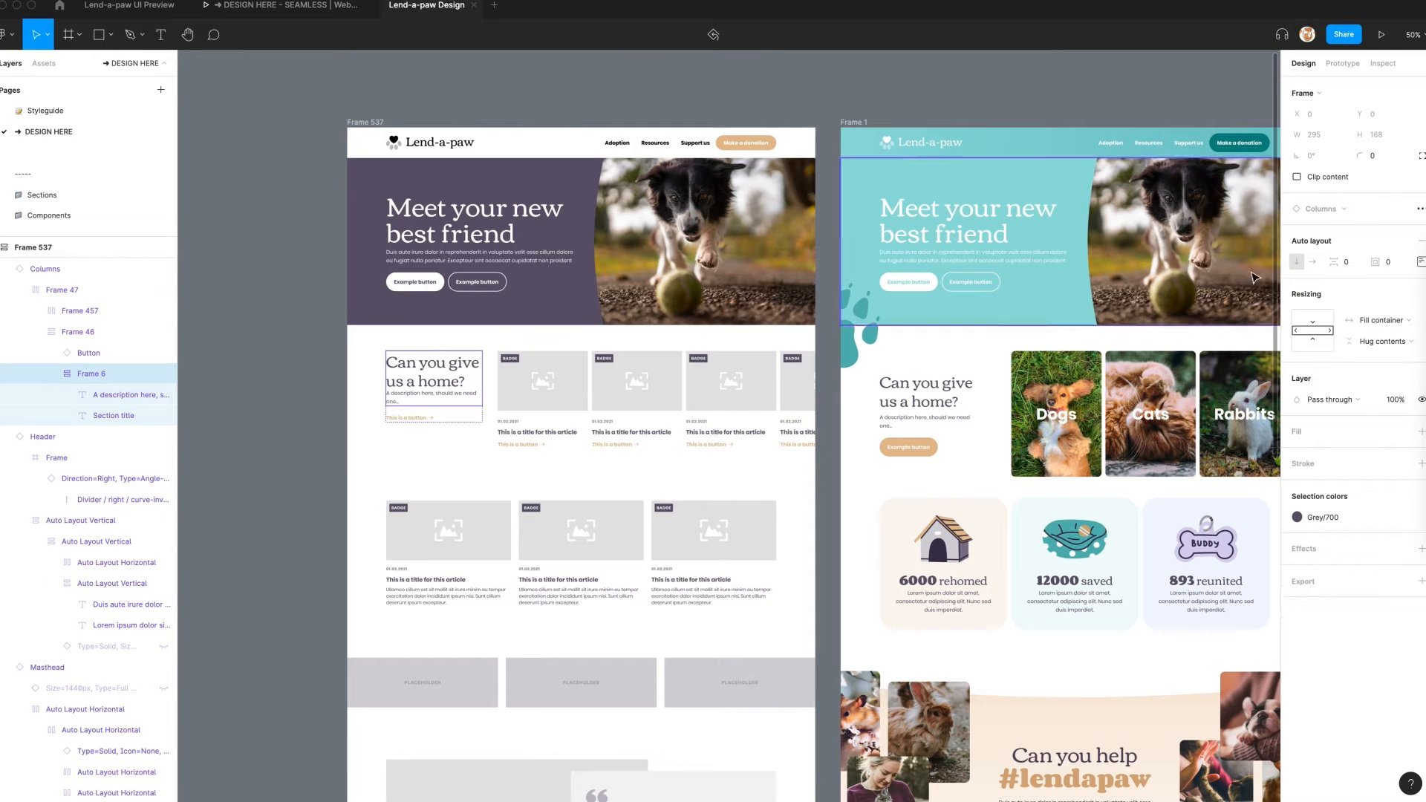
pyautogui.click(410, 422)
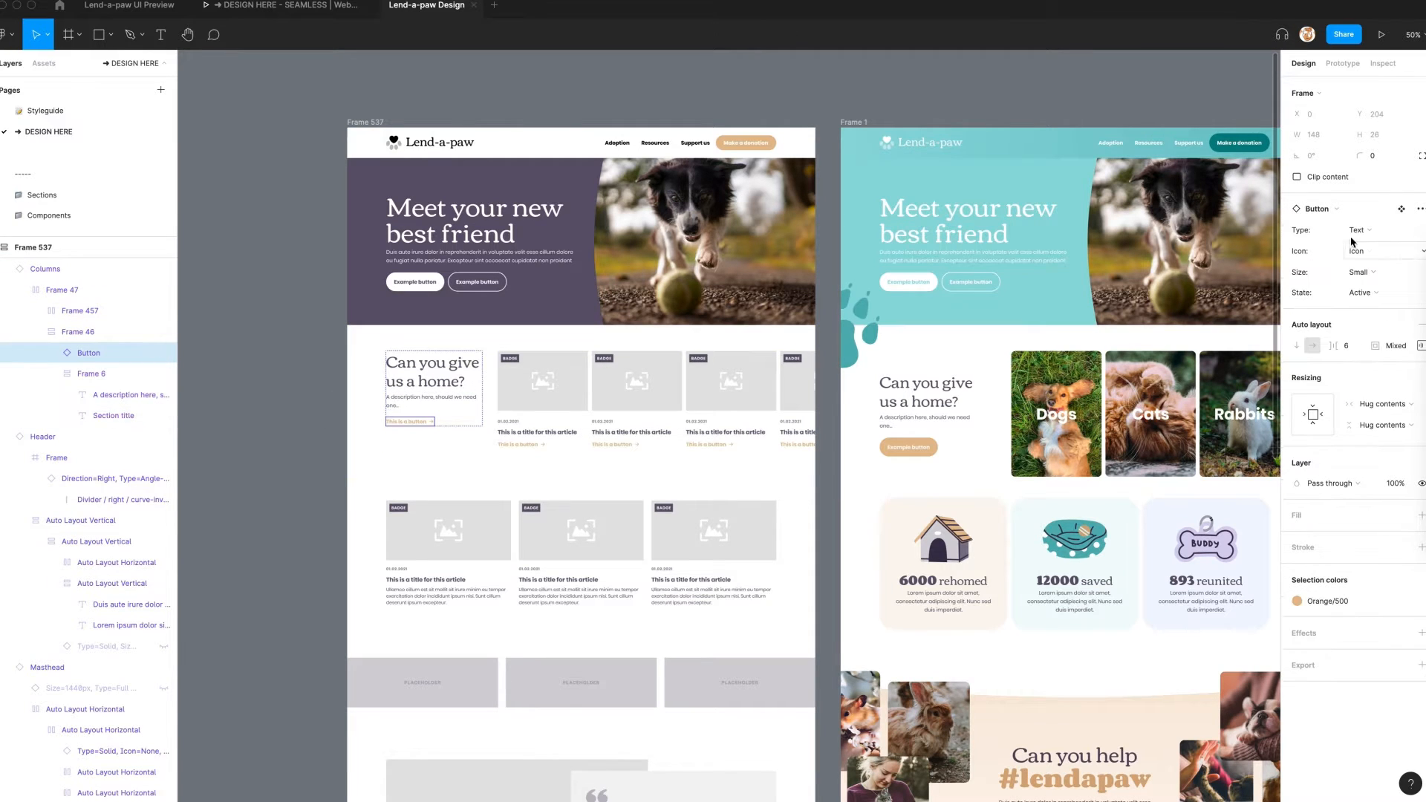
pyautogui.click(1358, 230)
pyautogui.click(1372, 227)
pyautogui.click(1359, 251)
pyautogui.click(1374, 238)
pyautogui.hscroll(2, 248, 434)
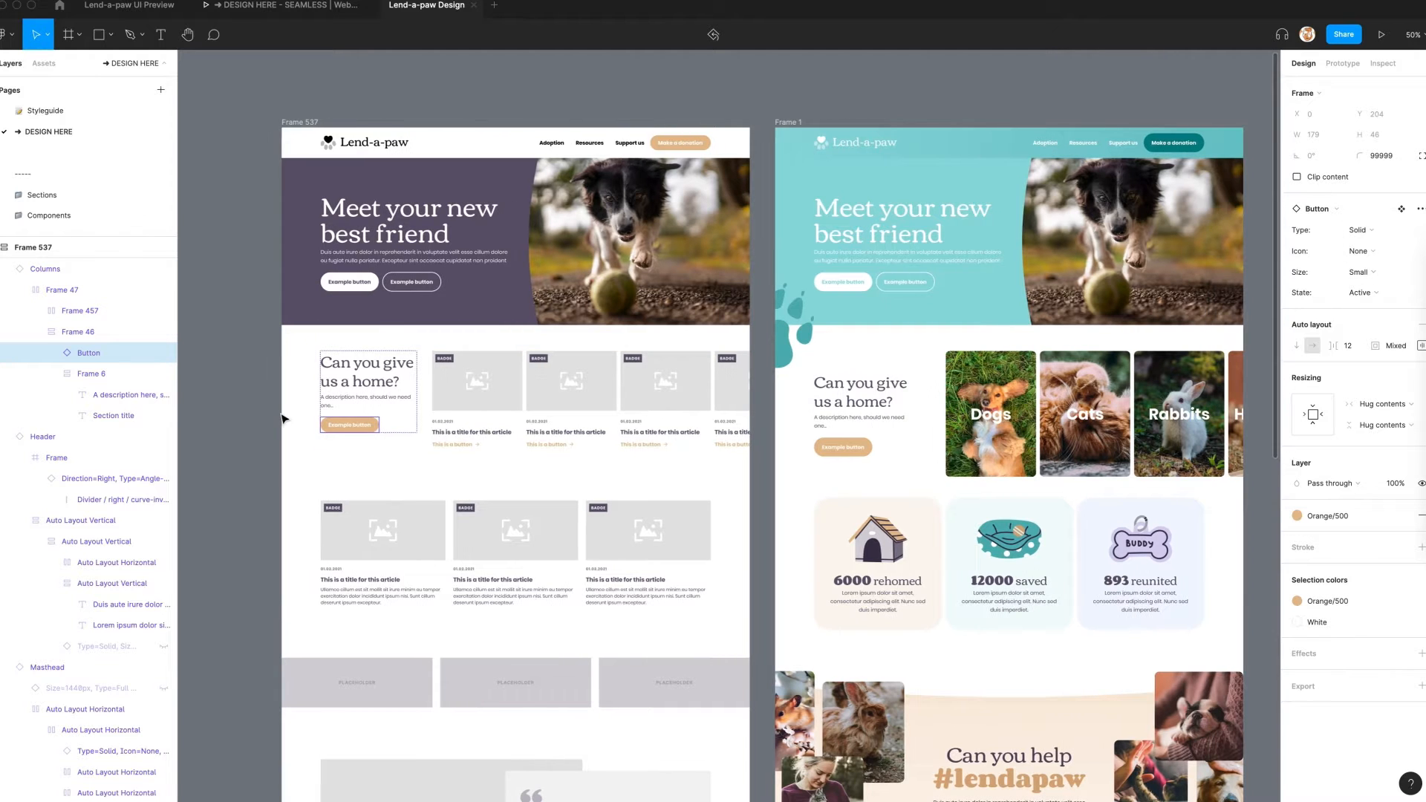
pyautogui.click(264, 416)
# Change the new homepage's hero header background colour to Green/400
pyautogui.click(460, 297)
pyautogui.click(1325, 601)
pyautogui.scroll(-3, 1207, 683)
pyautogui.click(1203, 666)
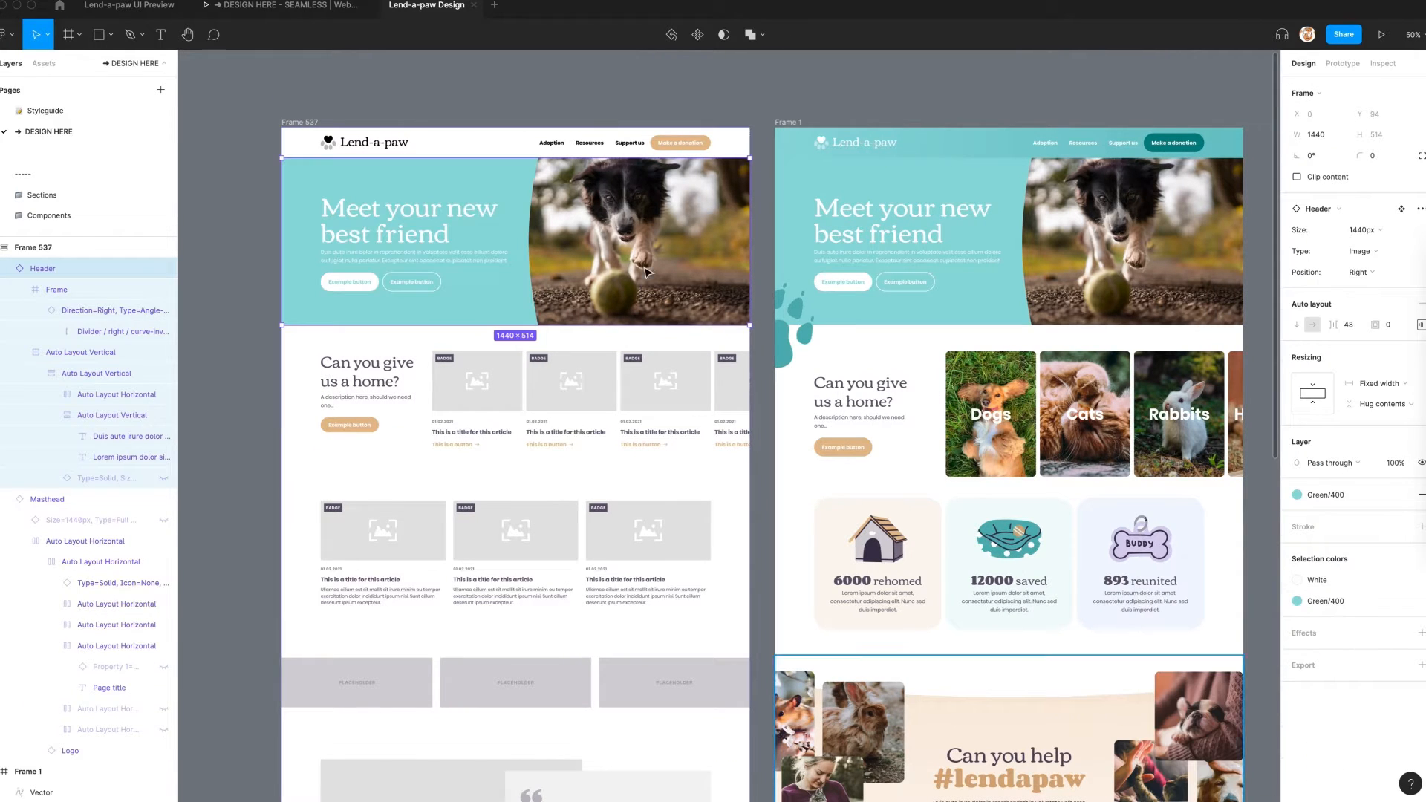
# Set the fill of the masthead's inner auto layout frame to Green/400
pyautogui.click(501, 150)
pyautogui.click(1297, 601)
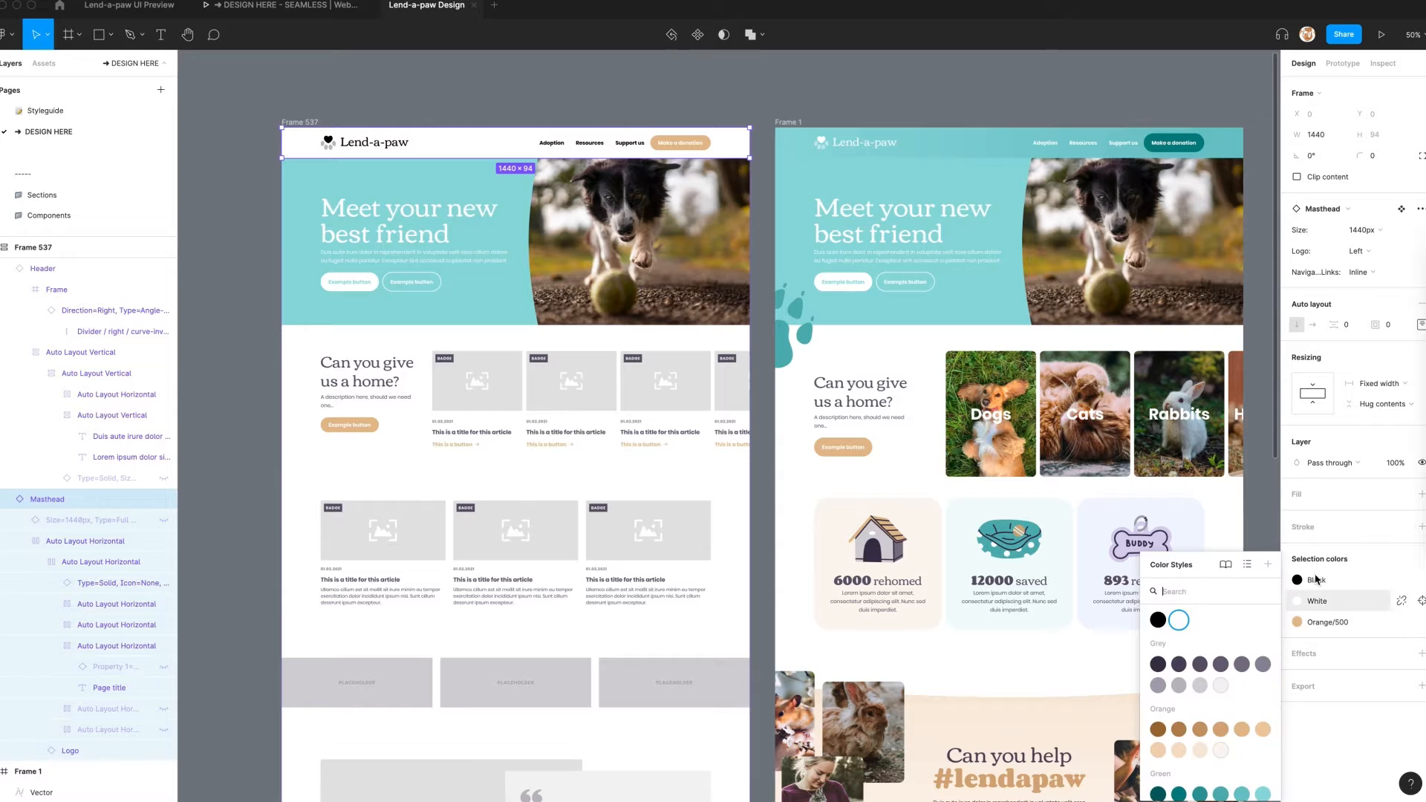
pyautogui.doubleClick(500, 146)
pyautogui.click(1333, 535)
pyautogui.click(1329, 432)
pyautogui.click(1410, 685)
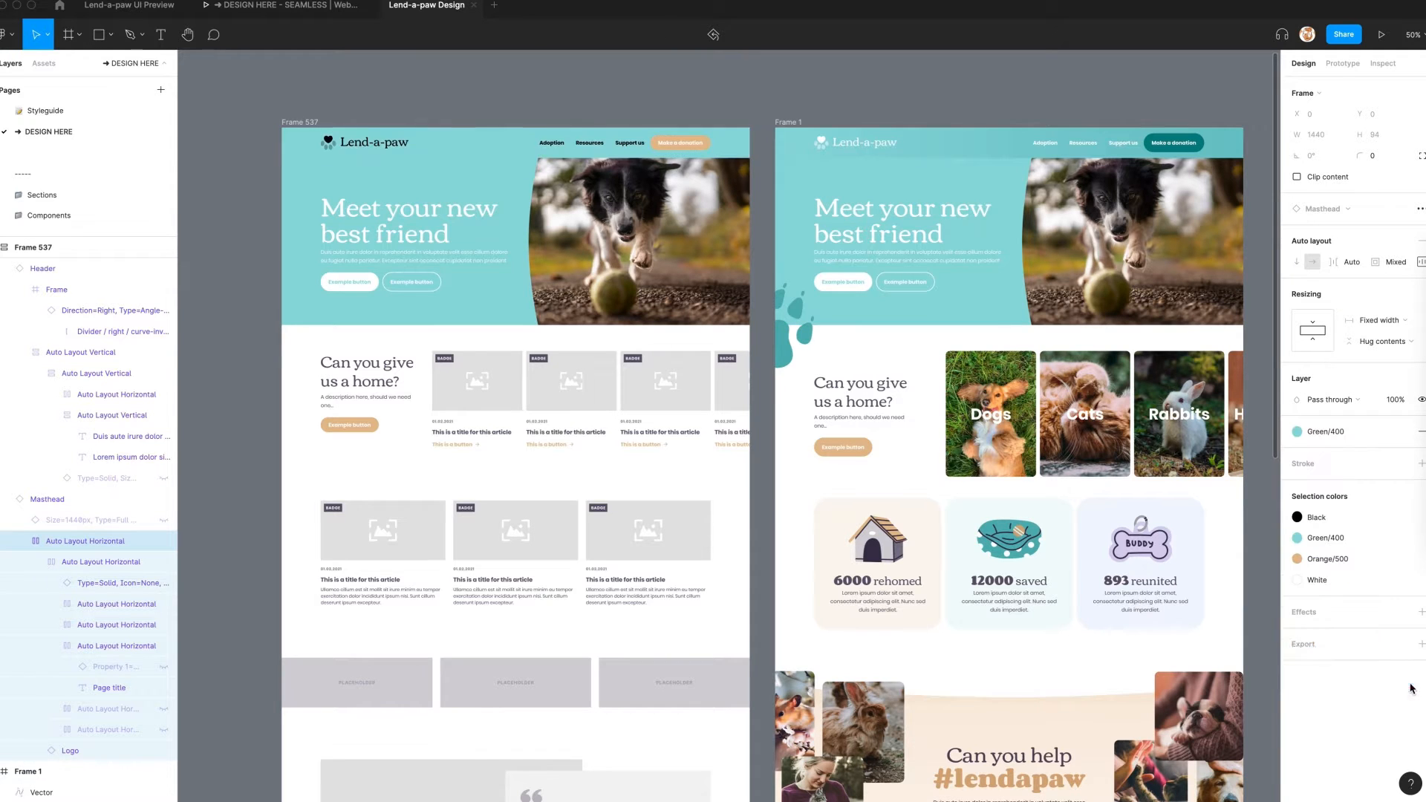
# Change the masthead's black logo and navigation text to White, and its donation button to Green/800
pyautogui.click(1297, 517)
pyautogui.click(1255, 595)
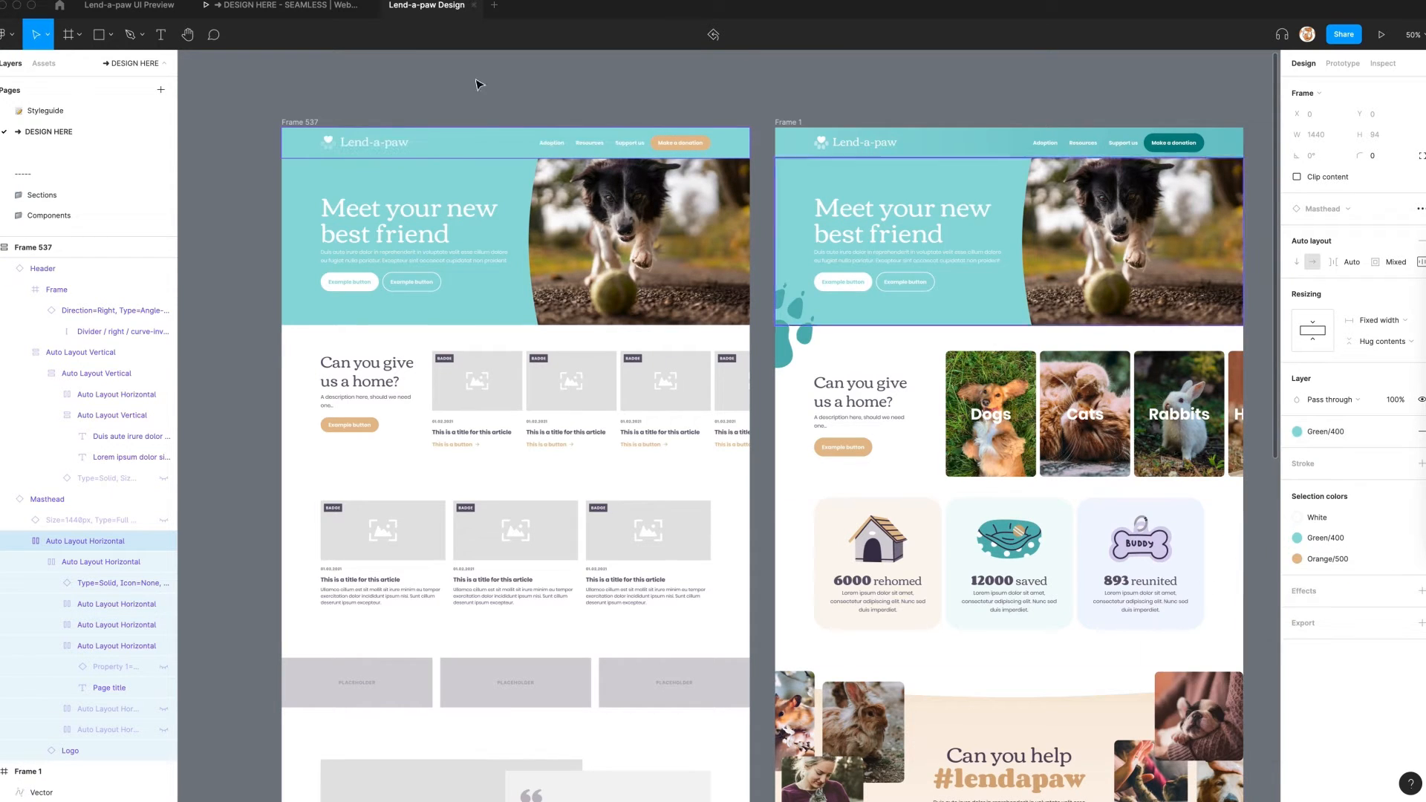
pyautogui.doubleClick(687, 147)
pyautogui.click(1300, 537)
pyautogui.click(1184, 746)
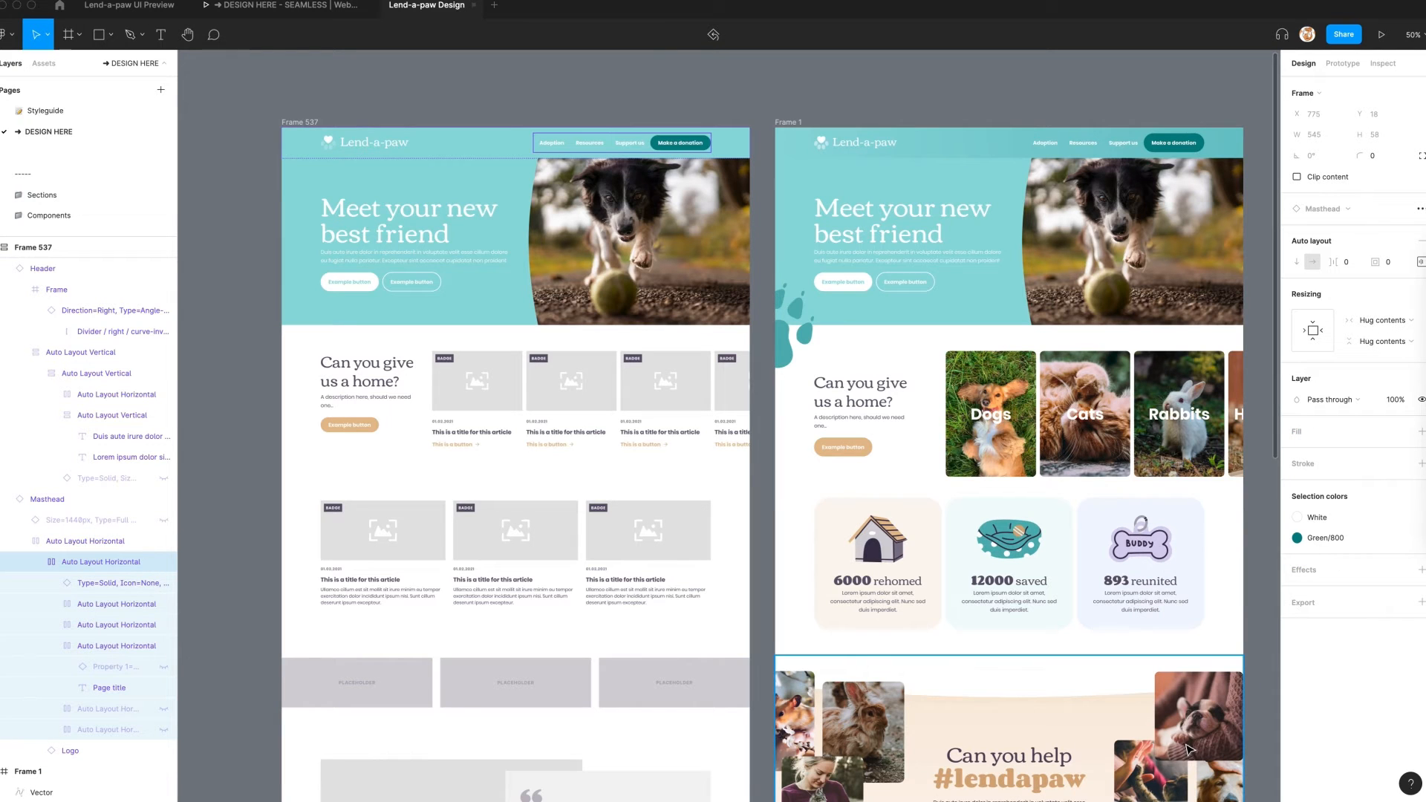
pyautogui.click(670, 105)
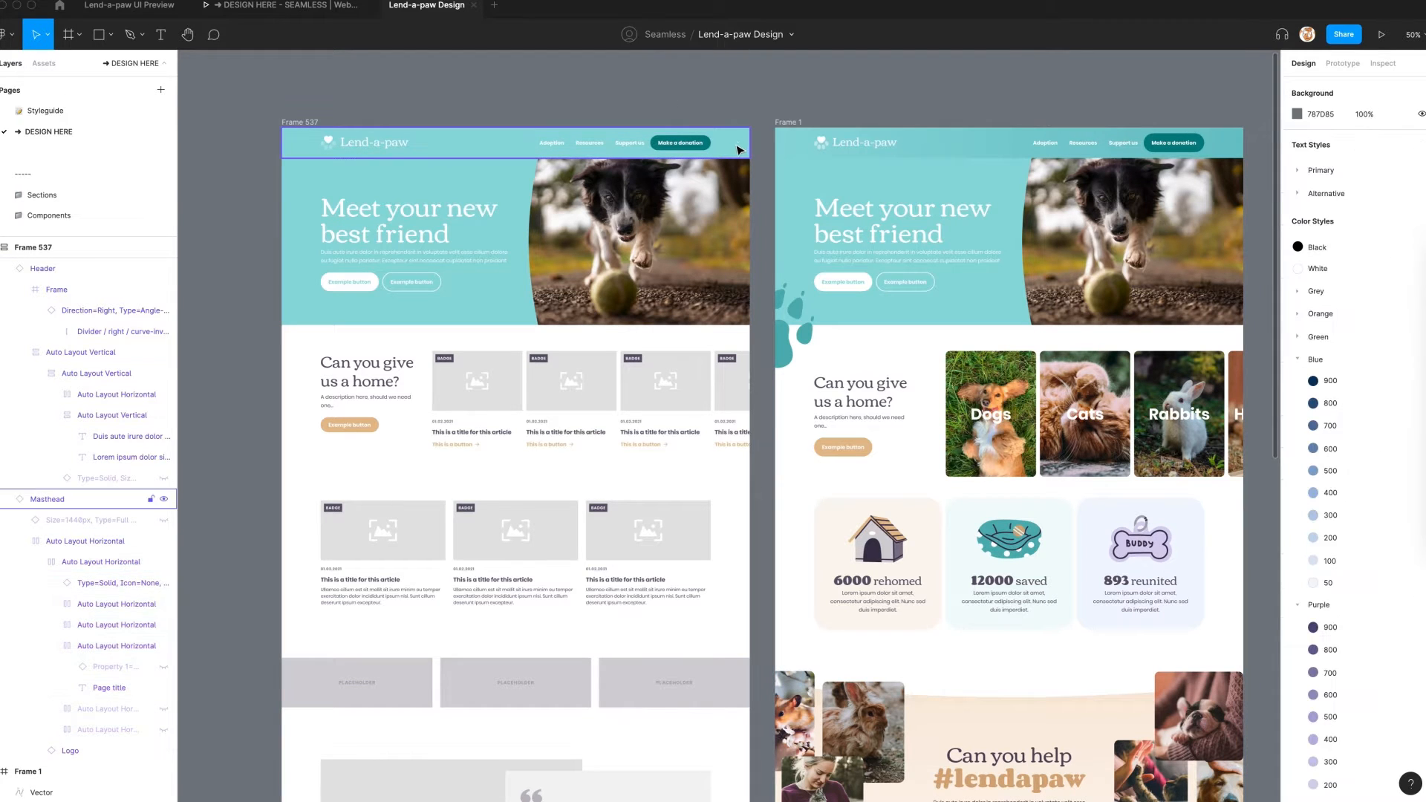
# Detach the masthead's fill from its Green/400 style and convert it to a linear gradient
pyautogui.keyDown('super'); pyautogui.click(736, 149); pyautogui.keyUp('super')
pyautogui.click(1348, 432)
pyautogui.click(1401, 432)
pyautogui.click(1297, 452)
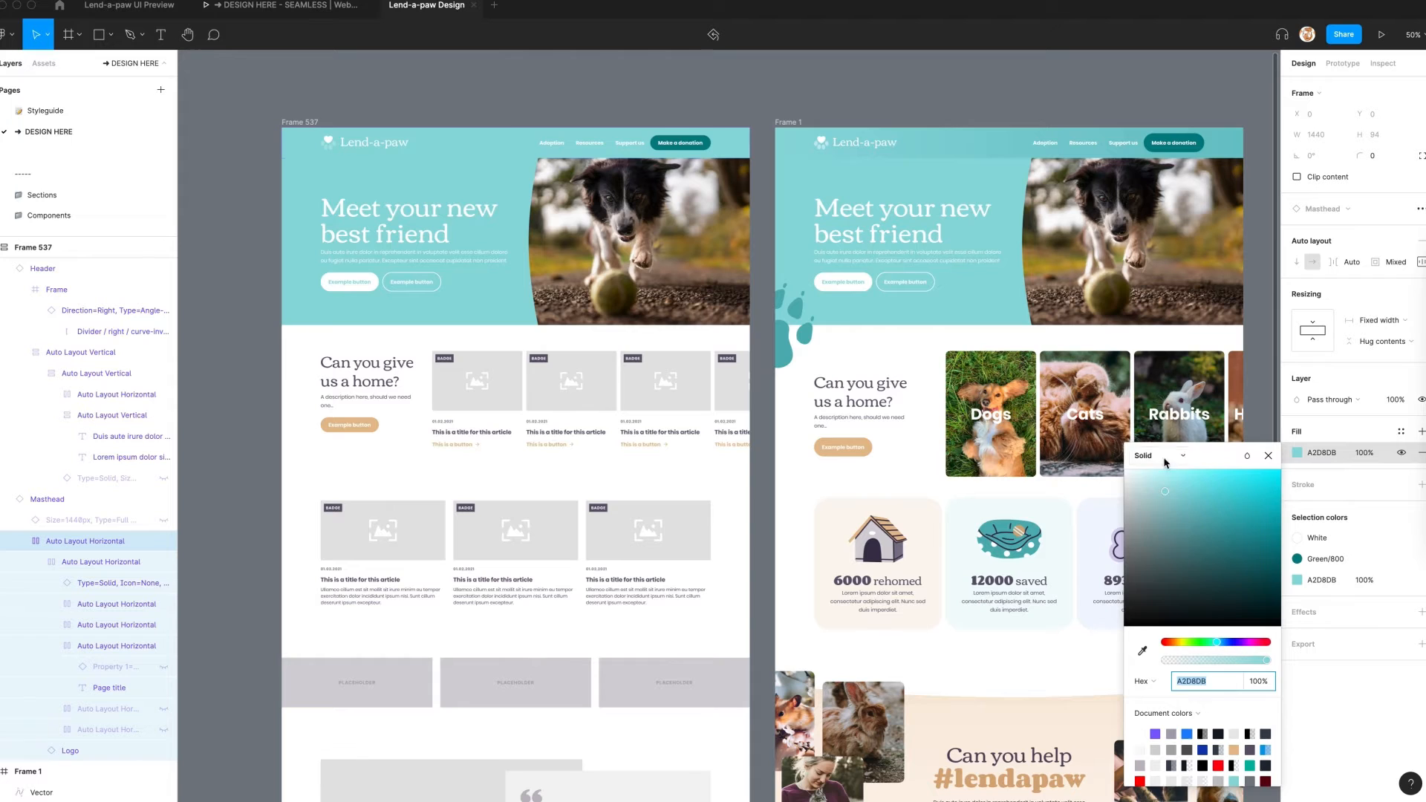
pyautogui.click(1156, 456)
pyautogui.click(1156, 472)
# Set the masthead gradient's end stop to the local green 6EB0B3 at 100% opacity
pyautogui.click(1265, 451)
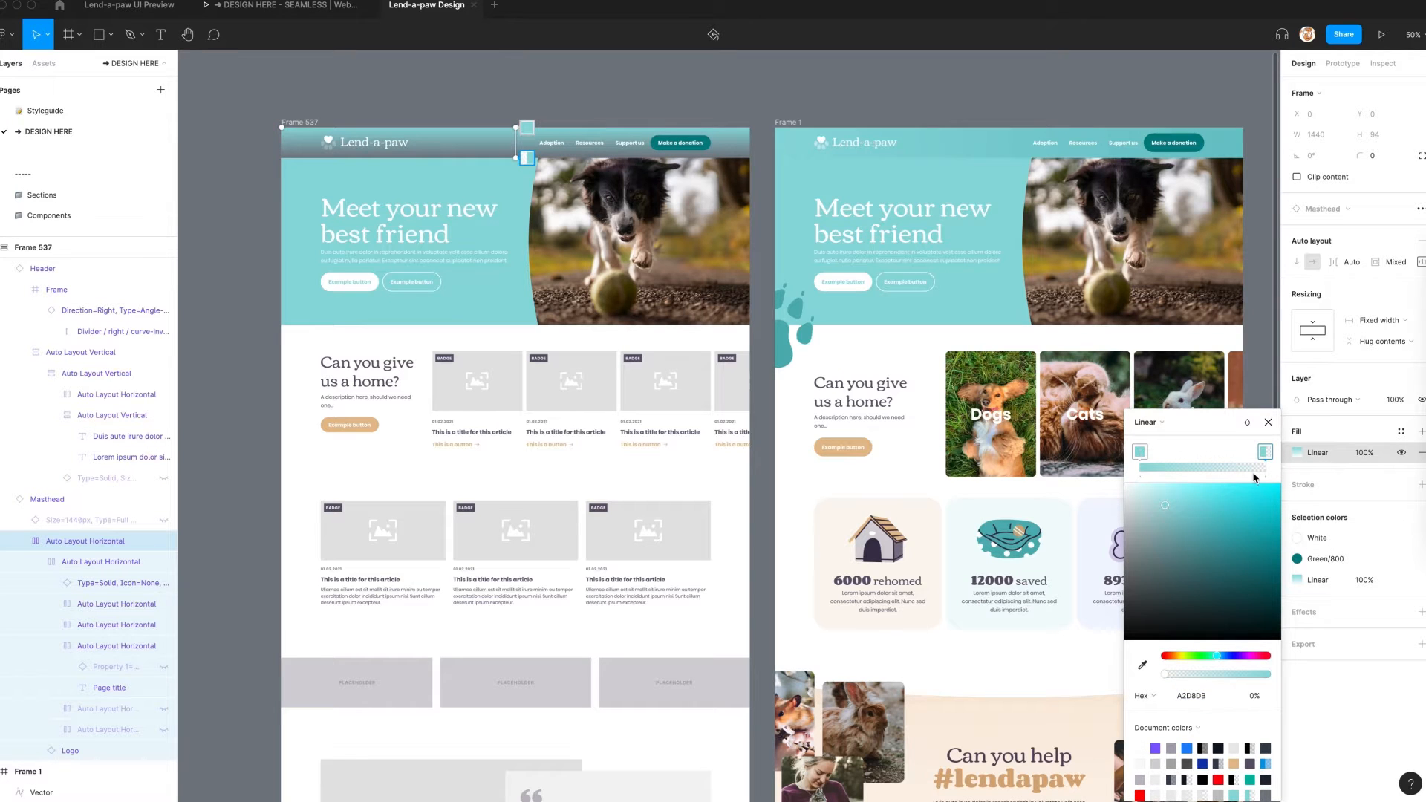
pyautogui.click(1186, 727)
pyautogui.click(1186, 744)
pyautogui.click(1235, 779)
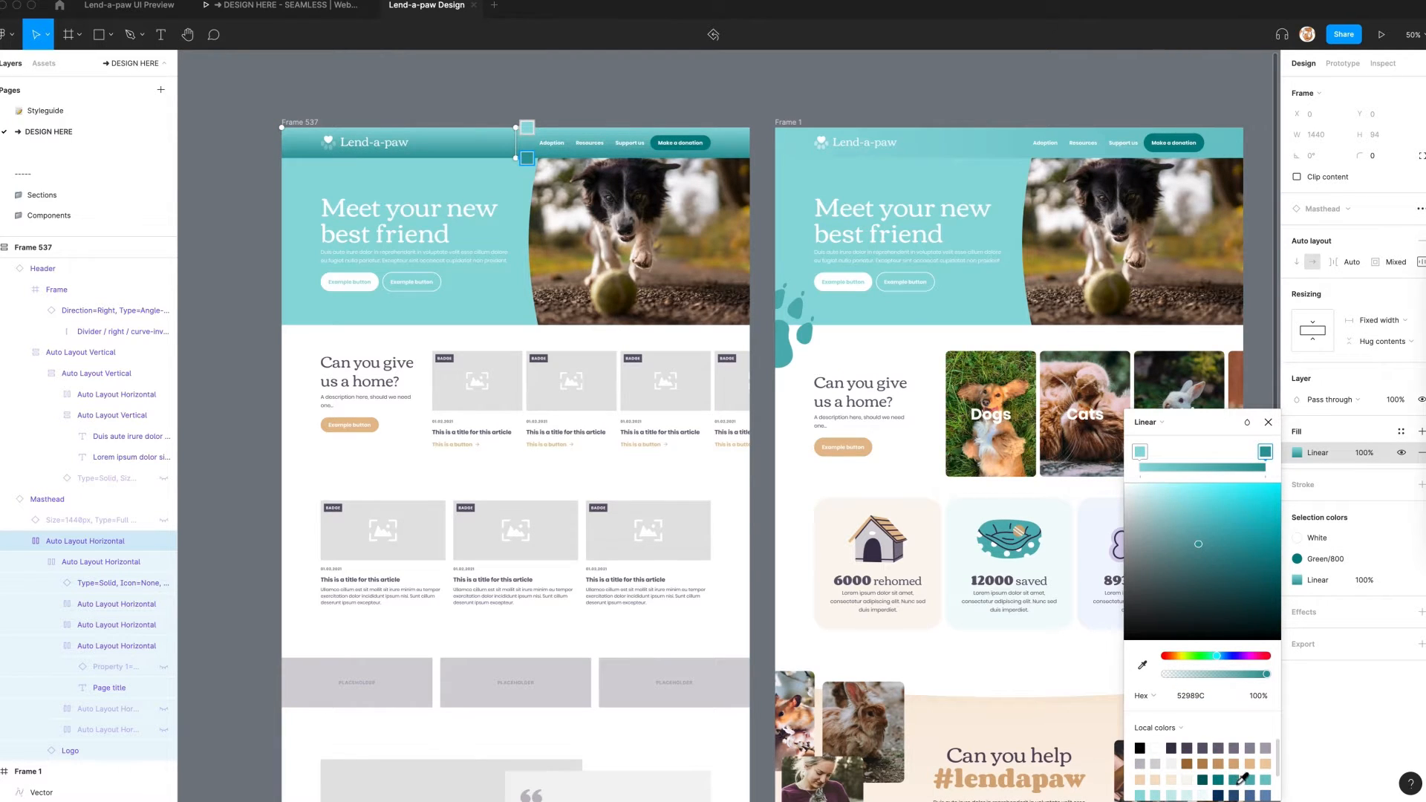
pyautogui.click(1250, 779)
# Run the masthead gradient horizontally across its full width and change the end stop to the next lighter local green
pyautogui.moveTo(515, 128); pyautogui.dragTo(281, 157)
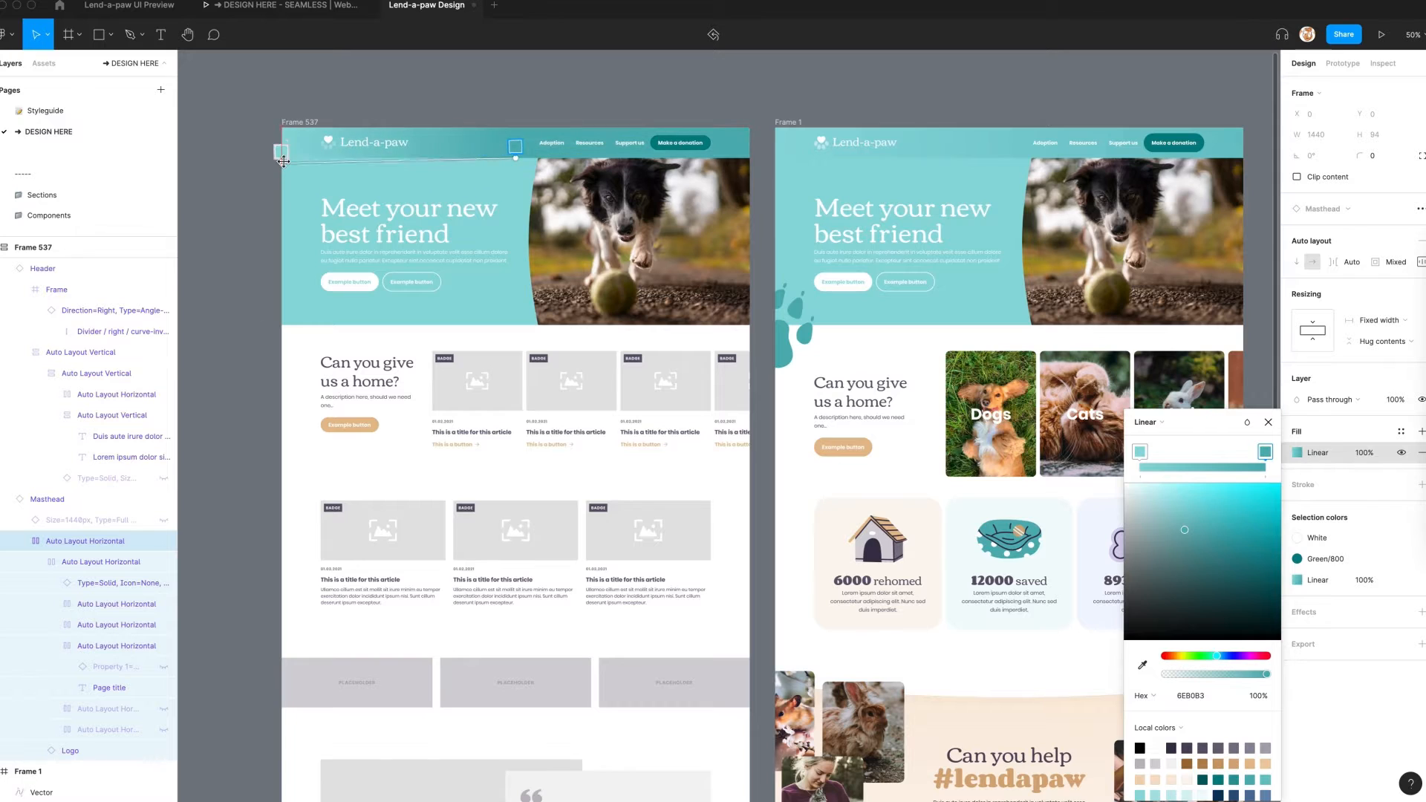
pyautogui.moveTo(516, 158); pyautogui.dragTo(749, 143)
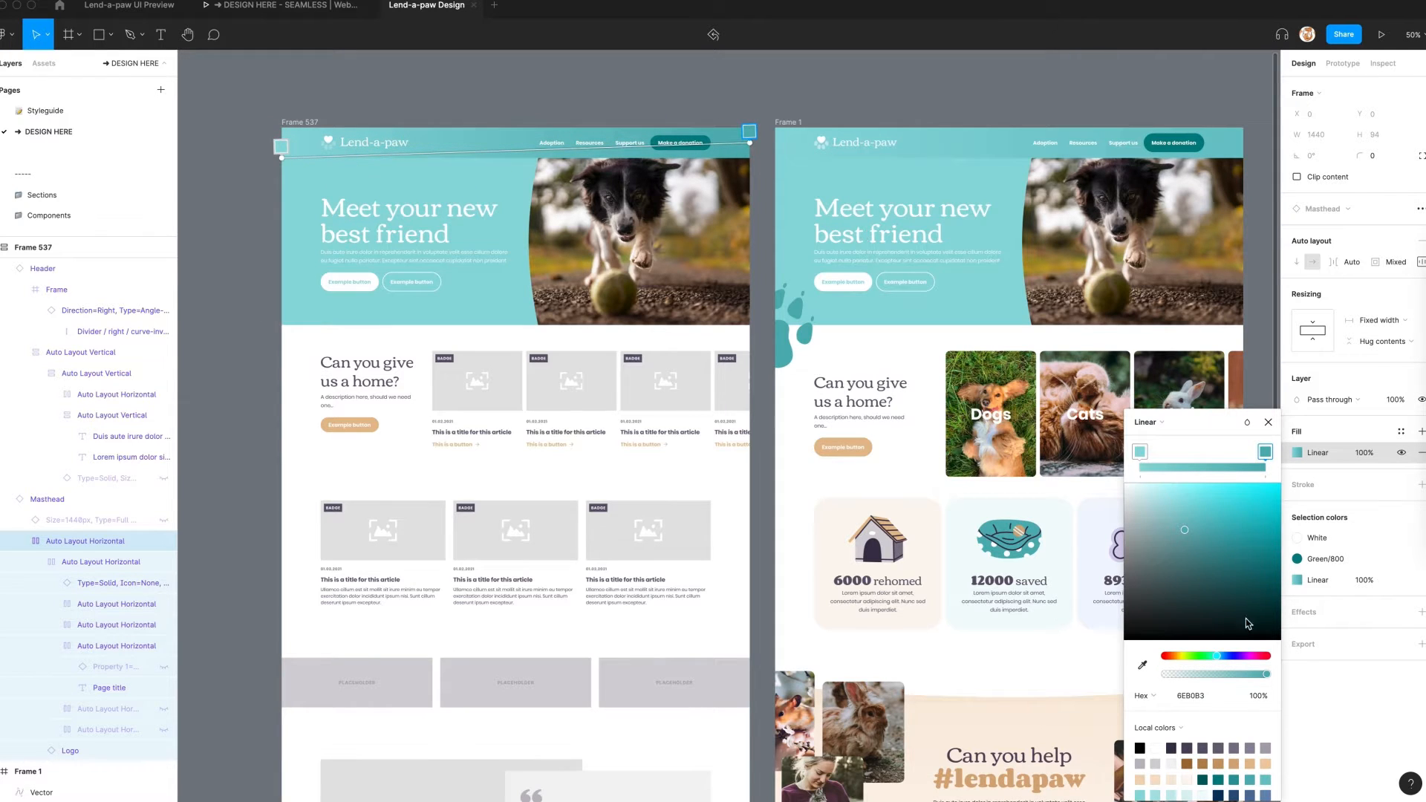
pyautogui.click(1266, 777)
pyautogui.click(740, 115)
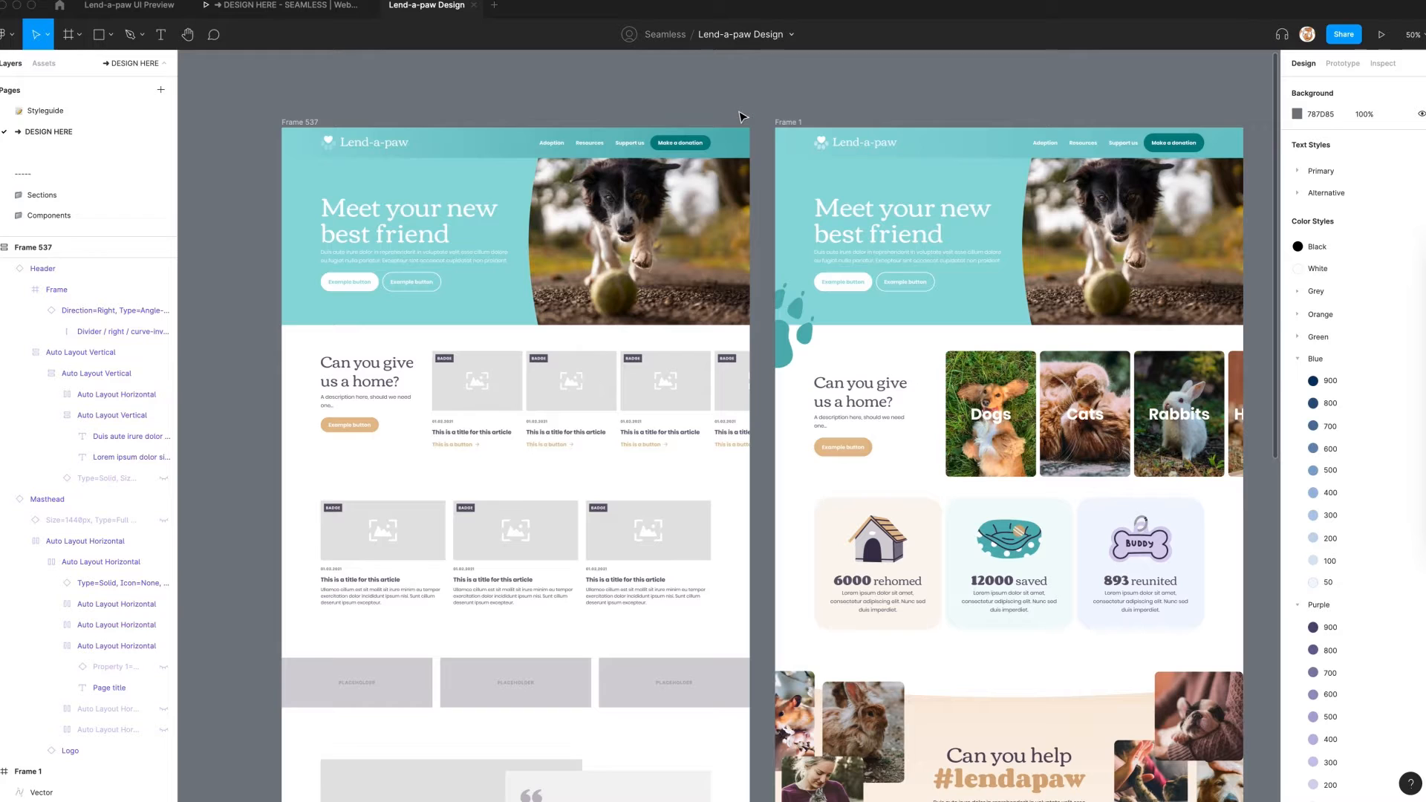
# Place a Card component from the local Components library on the canvas beside the new homepage frame
pyautogui.scroll(-3, 741, 117)
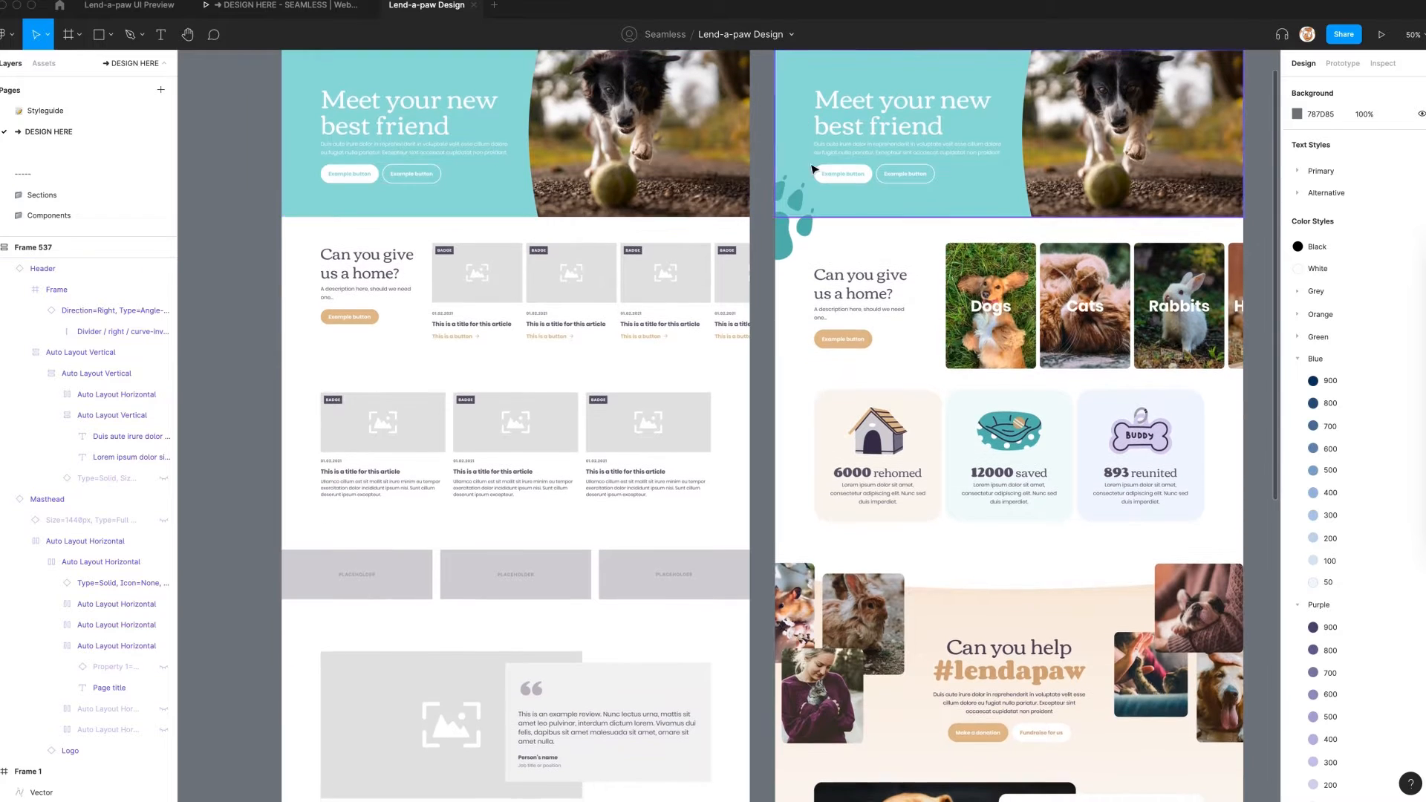
pyautogui.click(44, 64)
pyautogui.click(45, 136)
pyautogui.hscroll(-3, 354, 242)
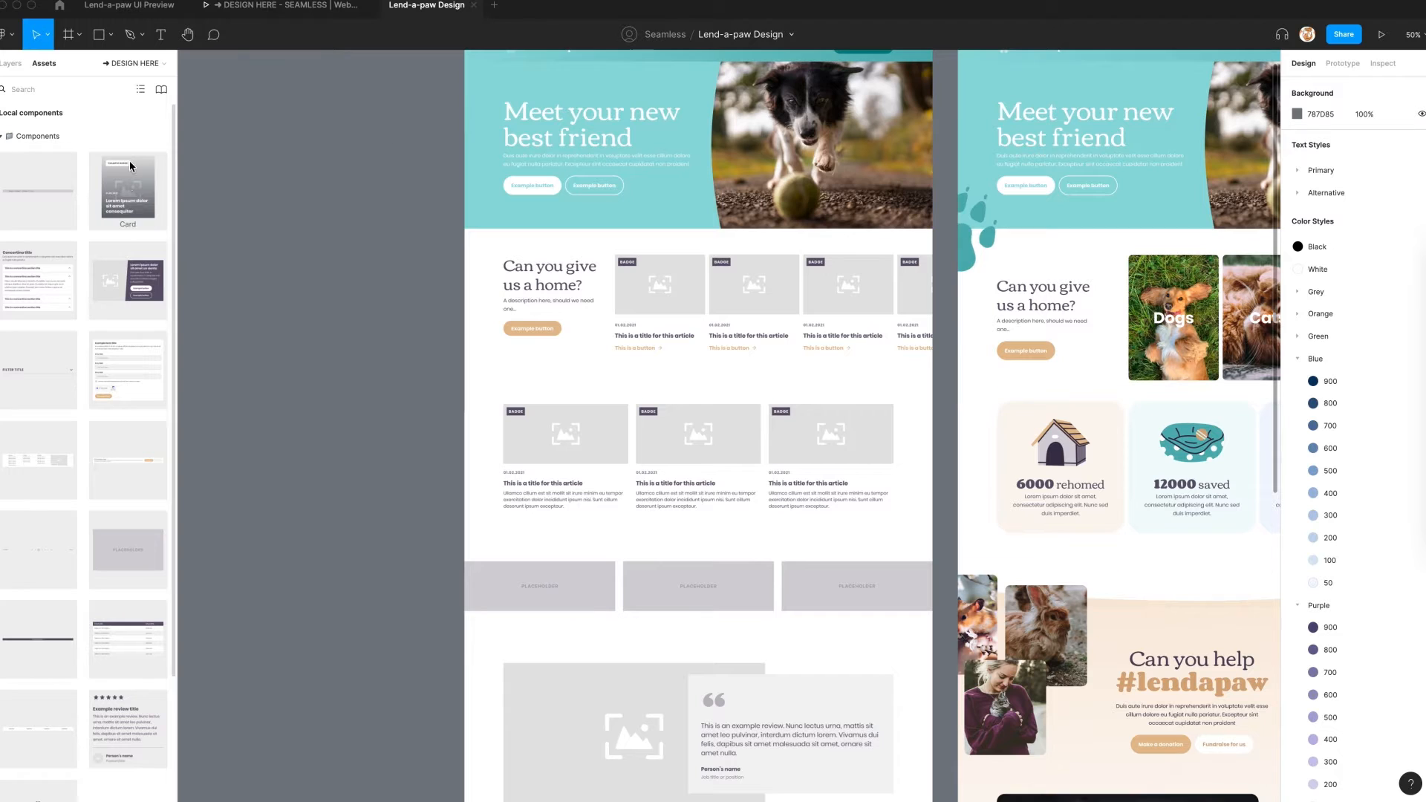
pyautogui.moveTo(118, 188); pyautogui.dragTo(379, 186)
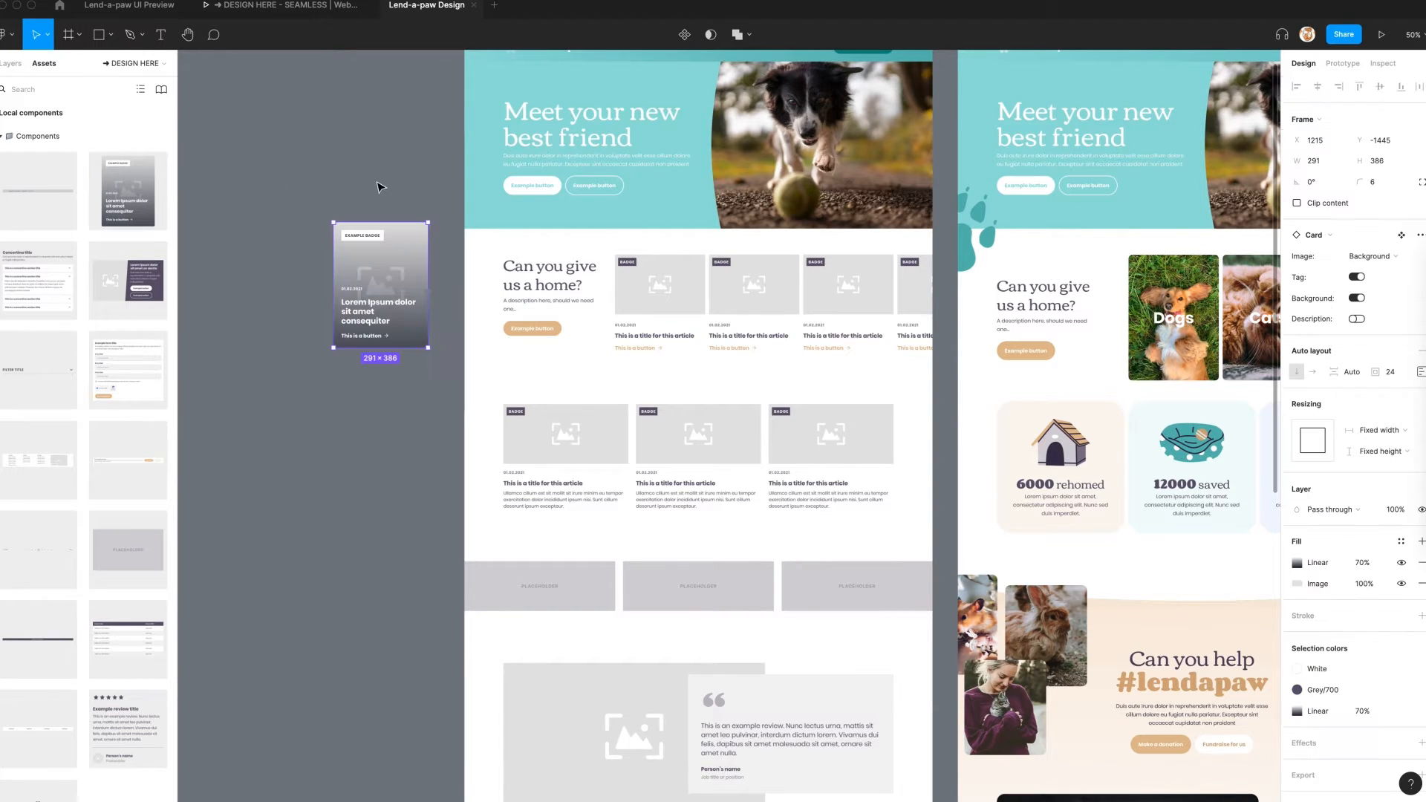
# Turn off the card's Tag and detach the card from its component
pyautogui.click(1357, 277)
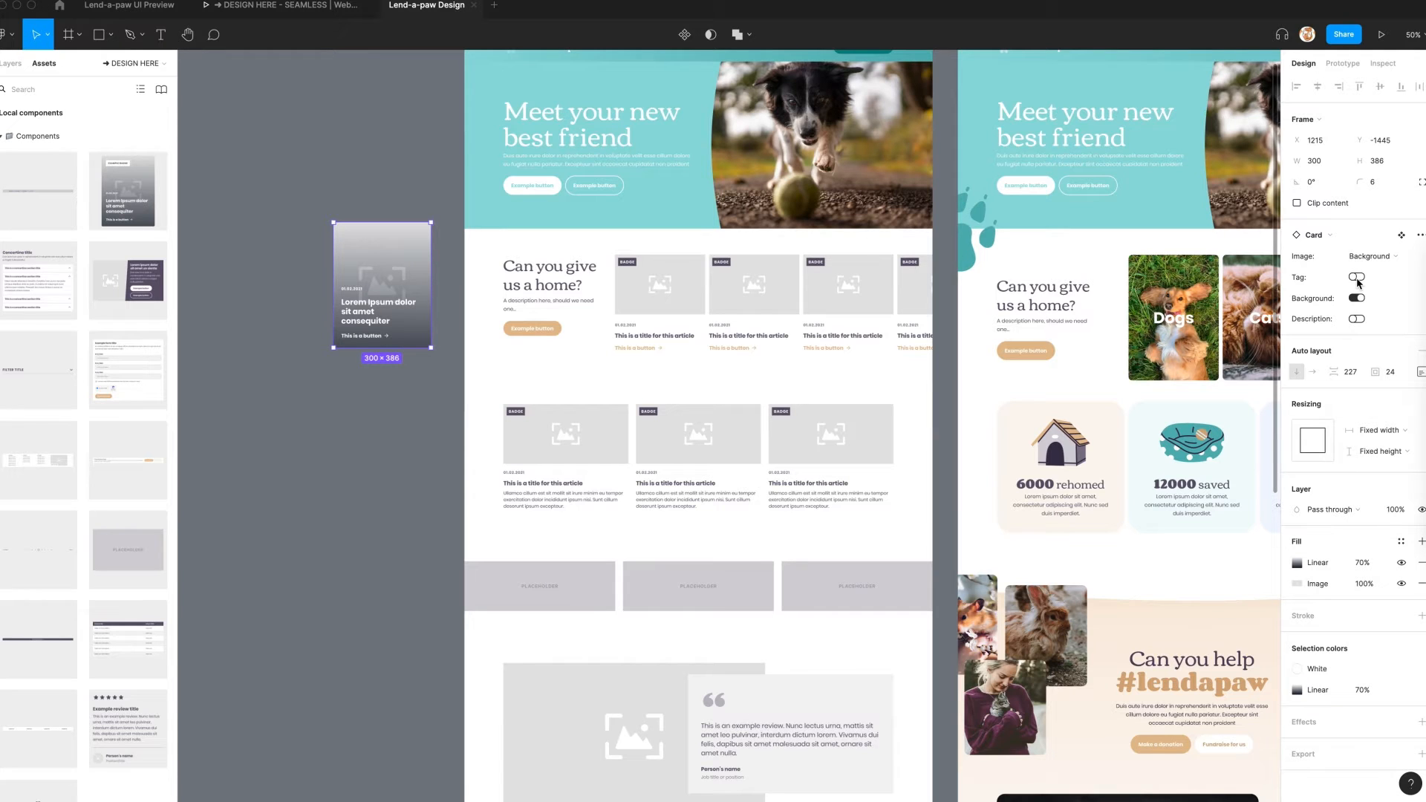
pyautogui.click(1418, 238)
pyautogui.click(1337, 270)
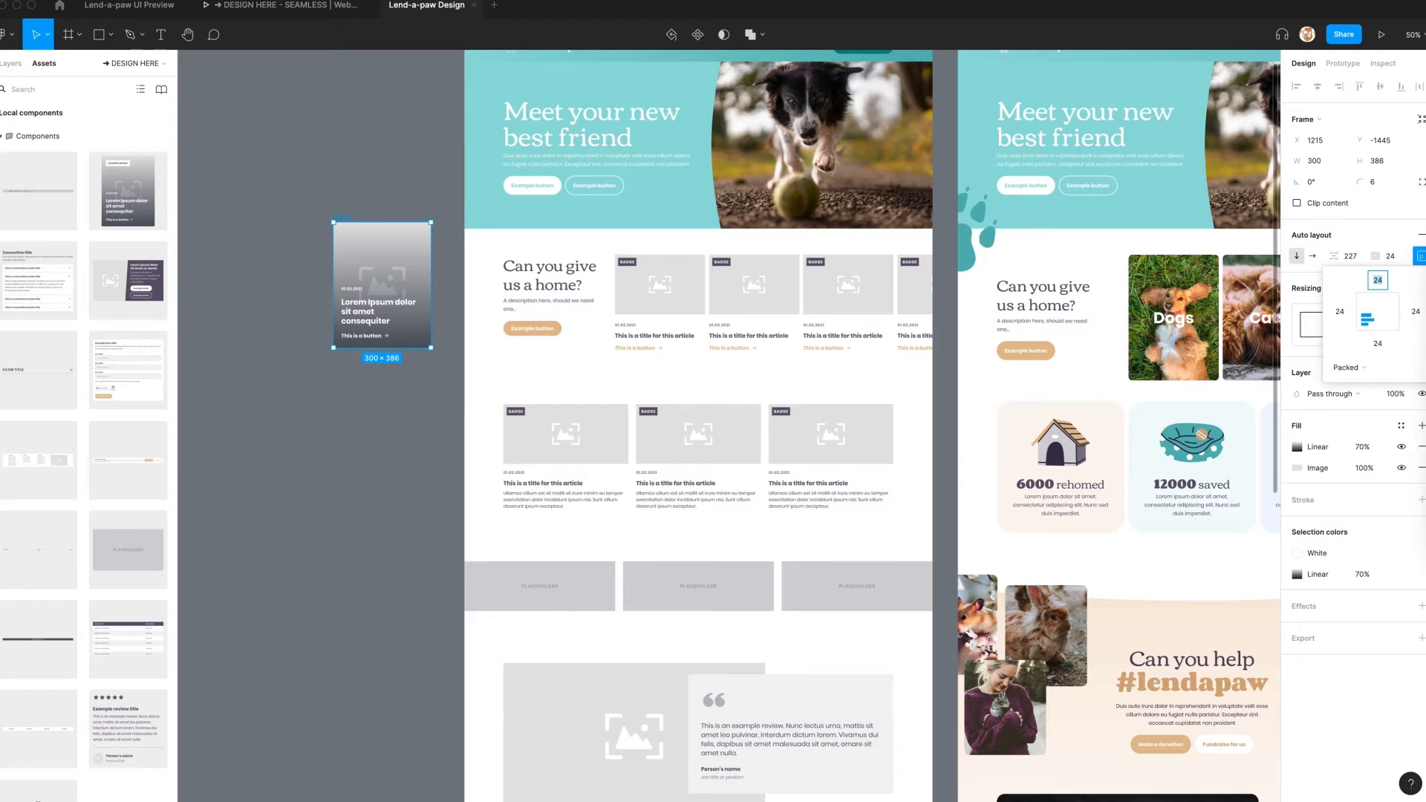
# Delete the date and button link from the detached card and centre-align its title text
pyautogui.click(364, 270)
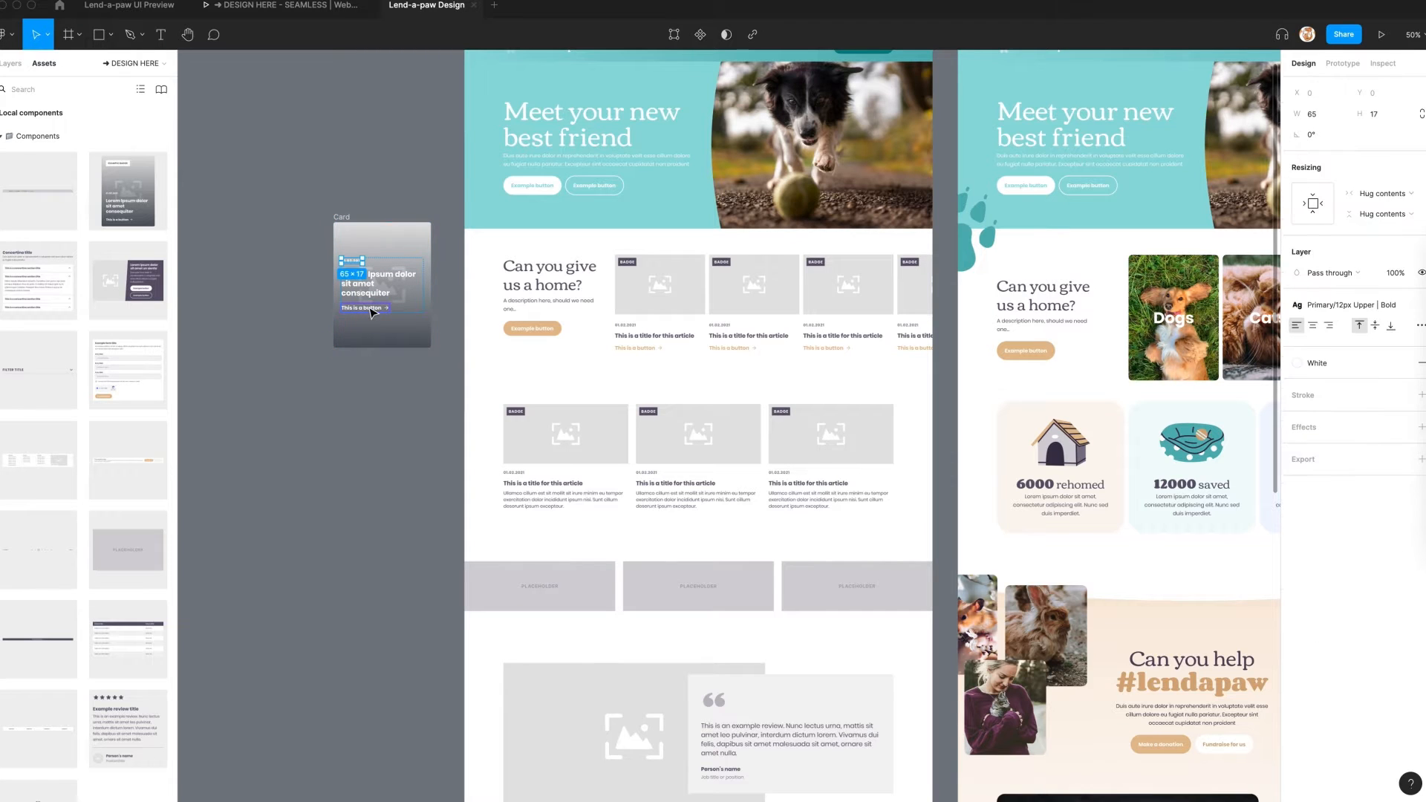
pyautogui.keyDown('shift'); pyautogui.click(370, 308); pyautogui.keyUp('shift')
pyautogui.press('Delete')
pyautogui.keyDown('super'); pyautogui.click(373, 295); pyautogui.keyUp('super')
pyautogui.click(1313, 325)
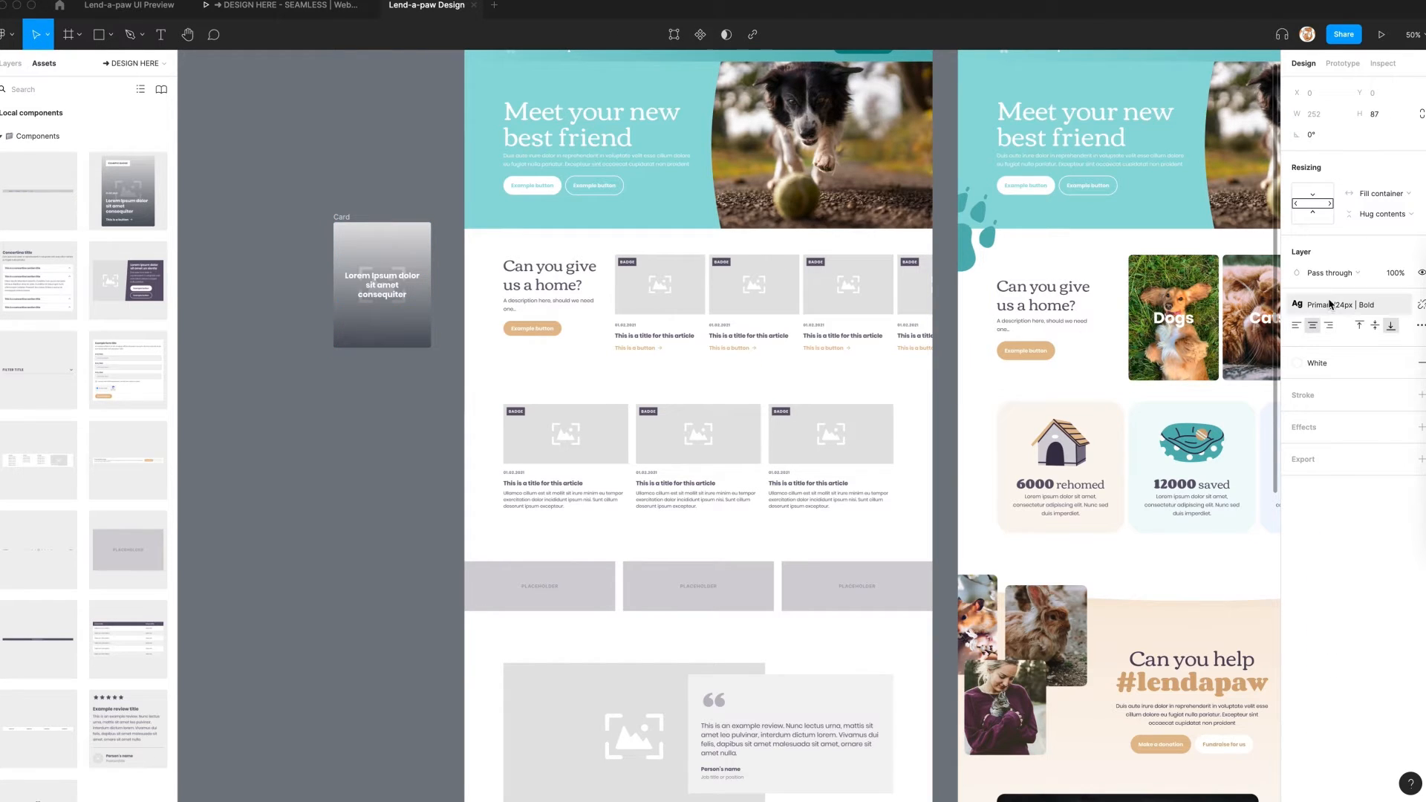
# Change the card's title to "Dog" and apply the Primary/48px Bold text style
pyautogui.press('Return')
pyautogui.write('Dog')
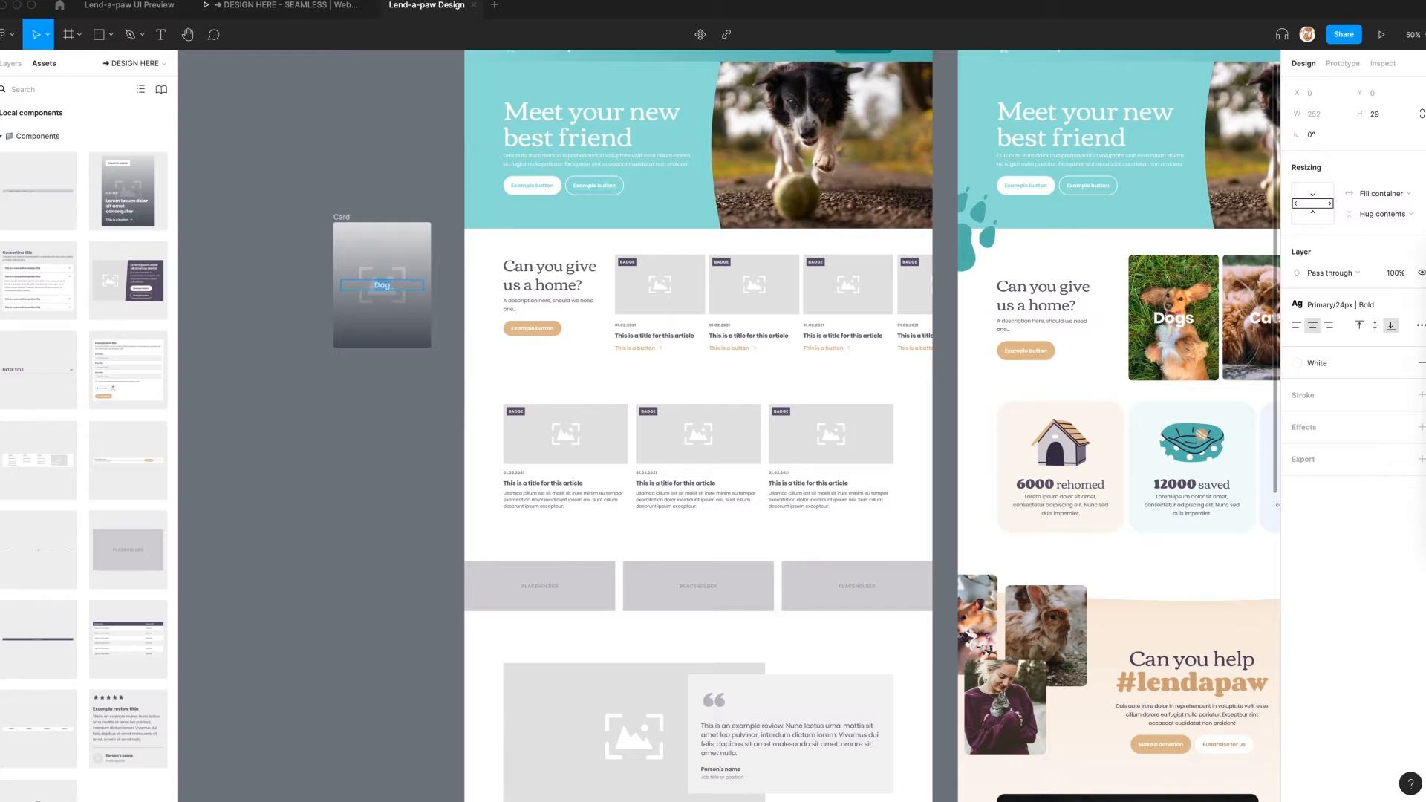
pyautogui.click(1333, 305)
pyautogui.click(1337, 400)
pyautogui.press('Escape')
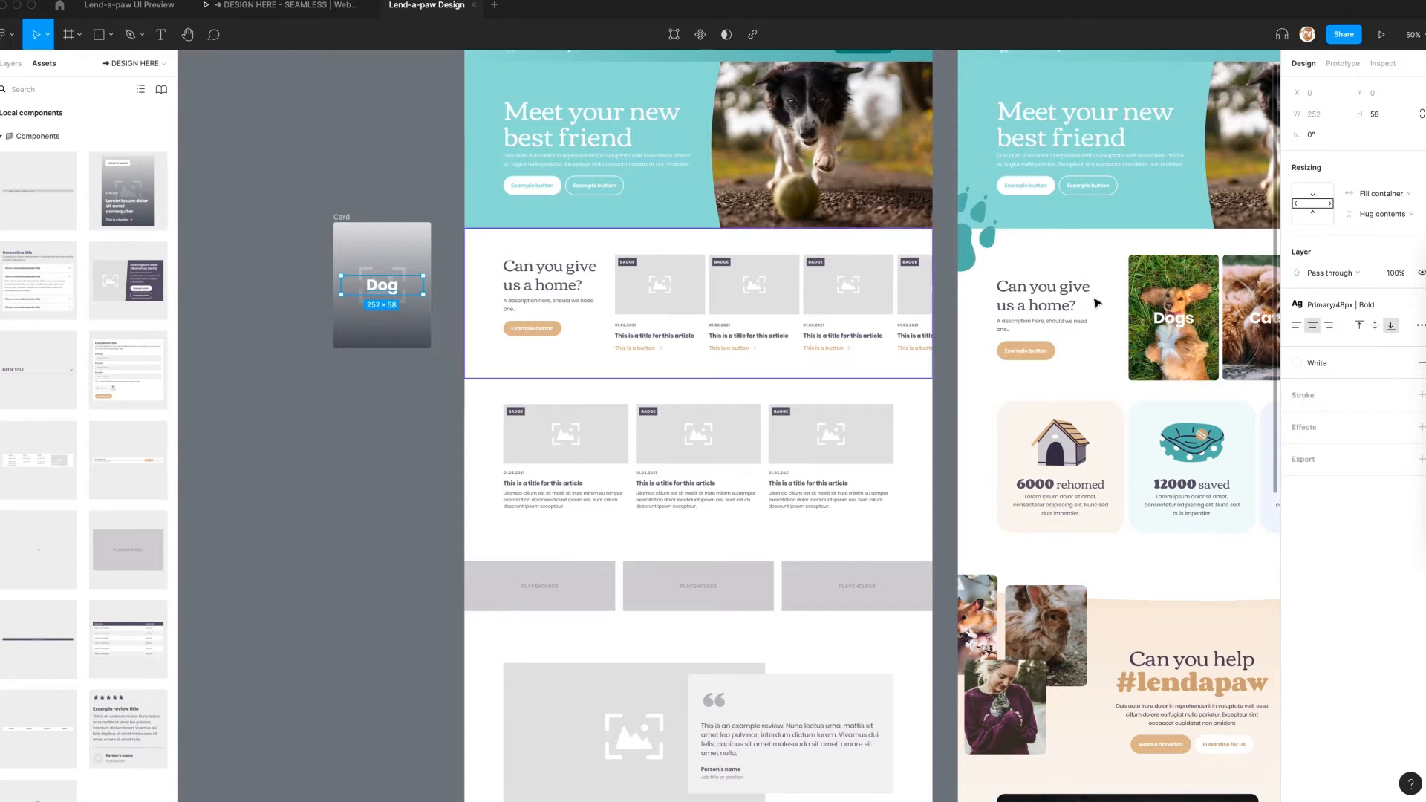
# Replace the card's fills with the dog photo from the reference design's Dogs card and set the corner radius to 12
pyautogui.keyDown('super'); pyautogui.click(1186, 290); pyautogui.keyUp('super')
pyautogui.click(1387, 443)
pyautogui.click(376, 257)
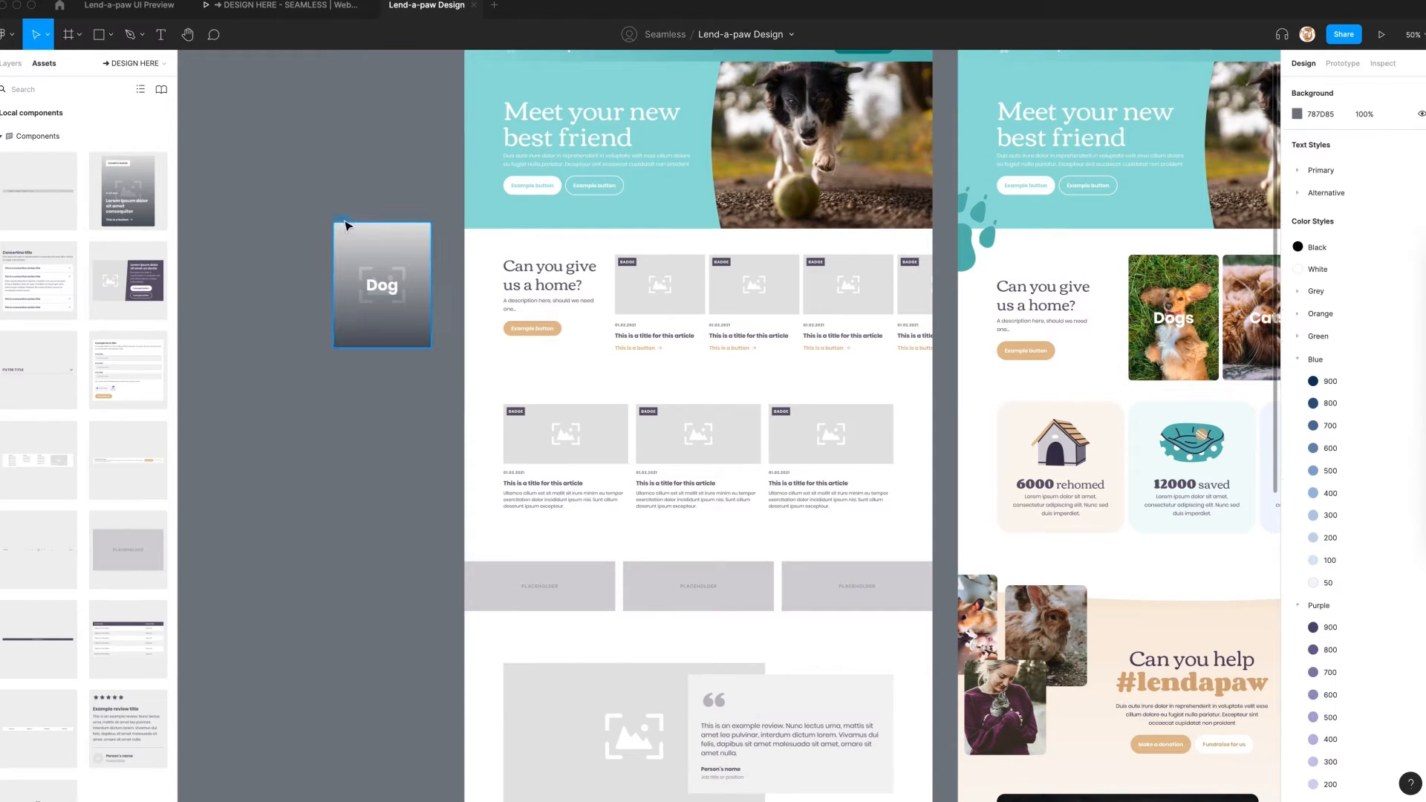
pyautogui.click(347, 225)
pyautogui.hotkey('ctrl', 'v')
pyautogui.click(367, 175)
pyautogui.click(1173, 286)
pyautogui.click(1173, 286)
# Turn the dog card into a component named PetCard
pyautogui.click(334, 225)
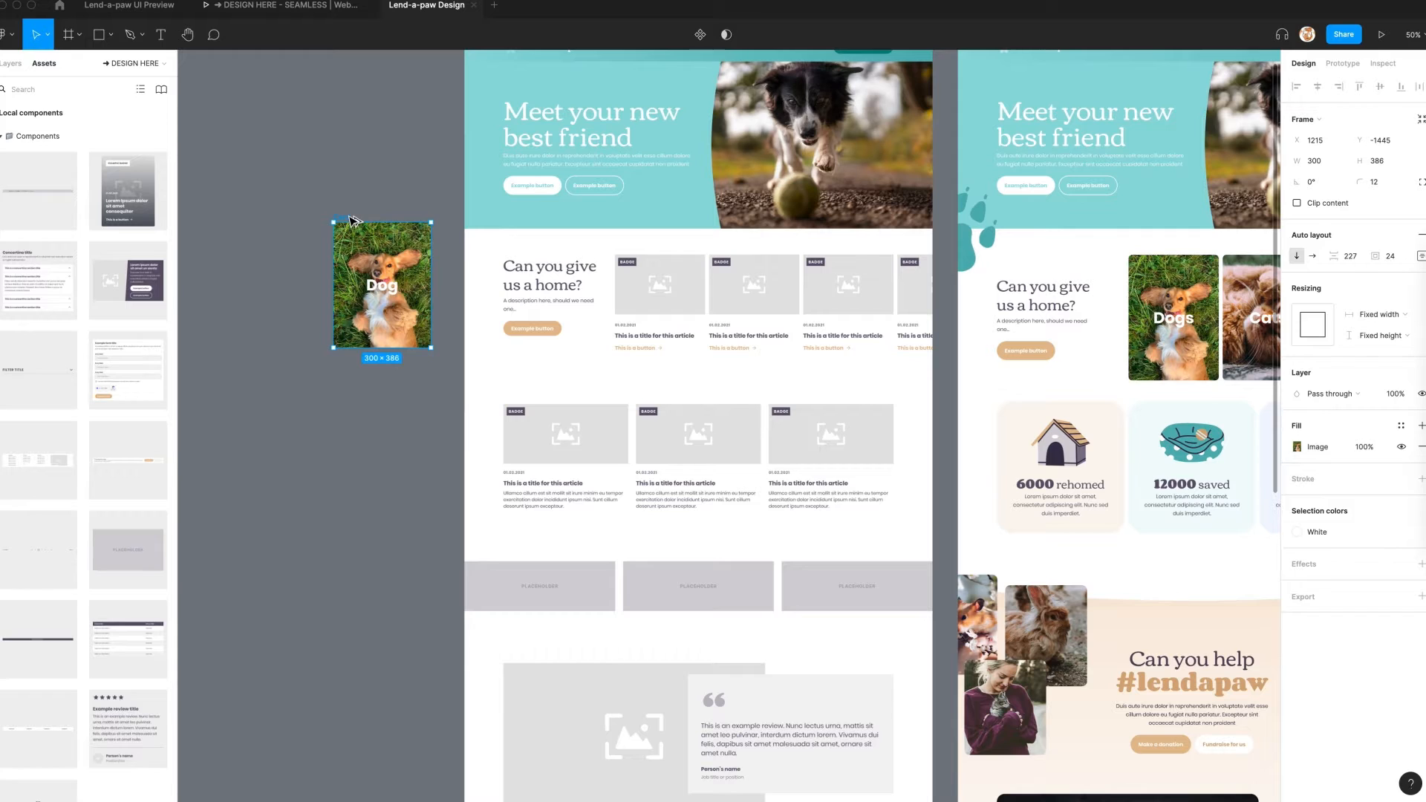
pyautogui.press('super+alt+k')
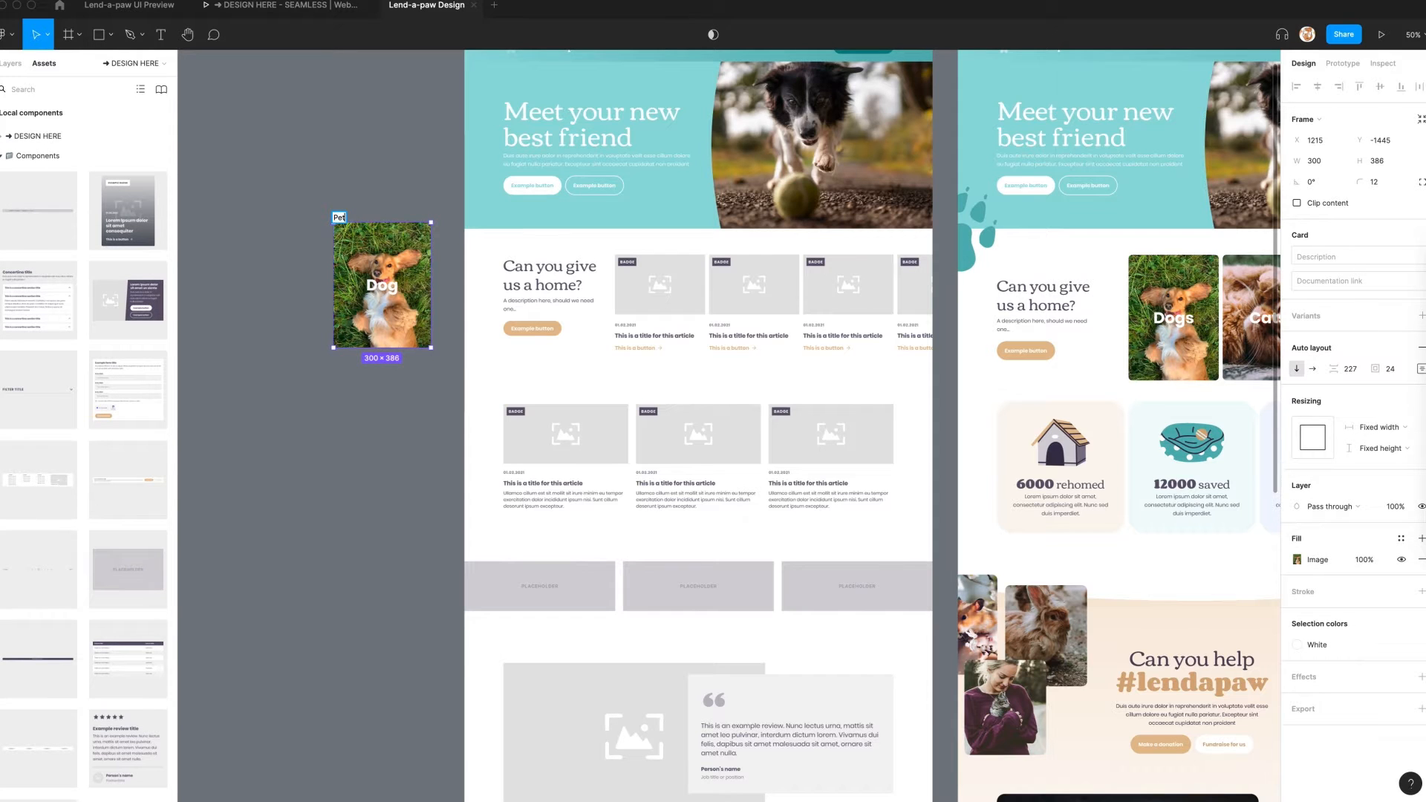
pyautogui.click(650, 299)
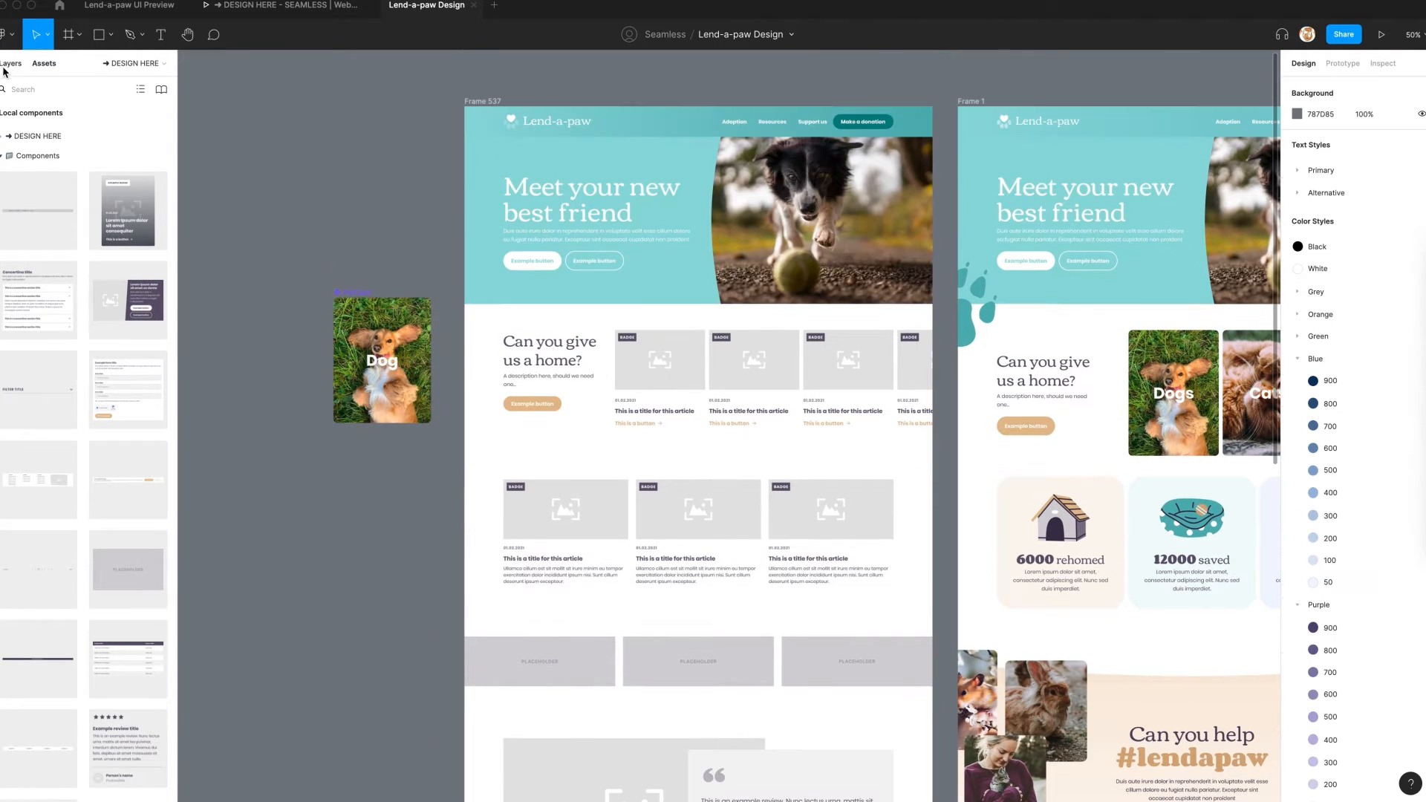
# Swap all five Card instances in the new homepage's "Can you give us a home?" carousel for PetCard
pyautogui.click(6, 65)
pyautogui.click(62, 275)
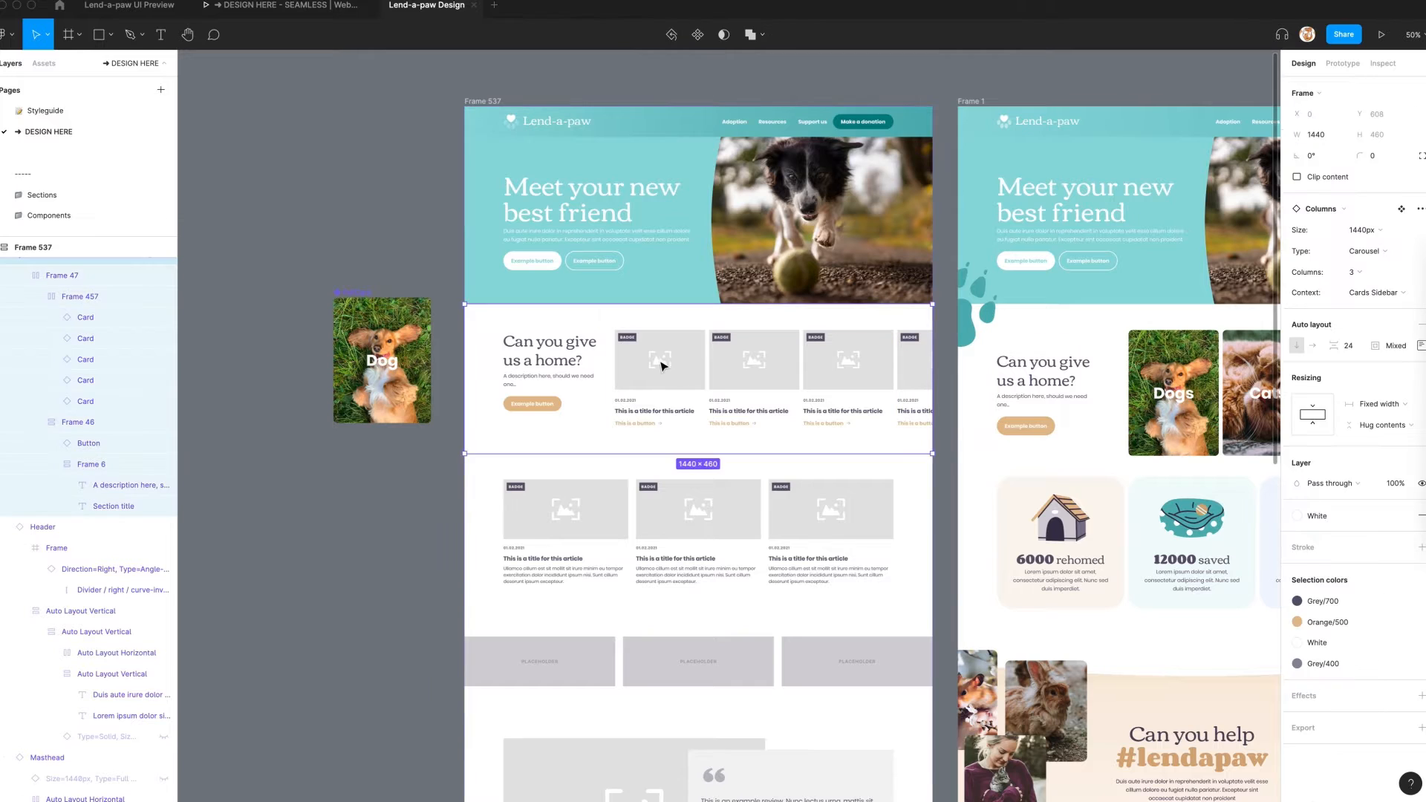
pyautogui.click(86, 318)
pyautogui.keyDown('shift'); pyautogui.click(84, 401); pyautogui.keyUp('shift')
pyautogui.click(1329, 208)
pyautogui.write('pet')
pyautogui.click(1331, 287)
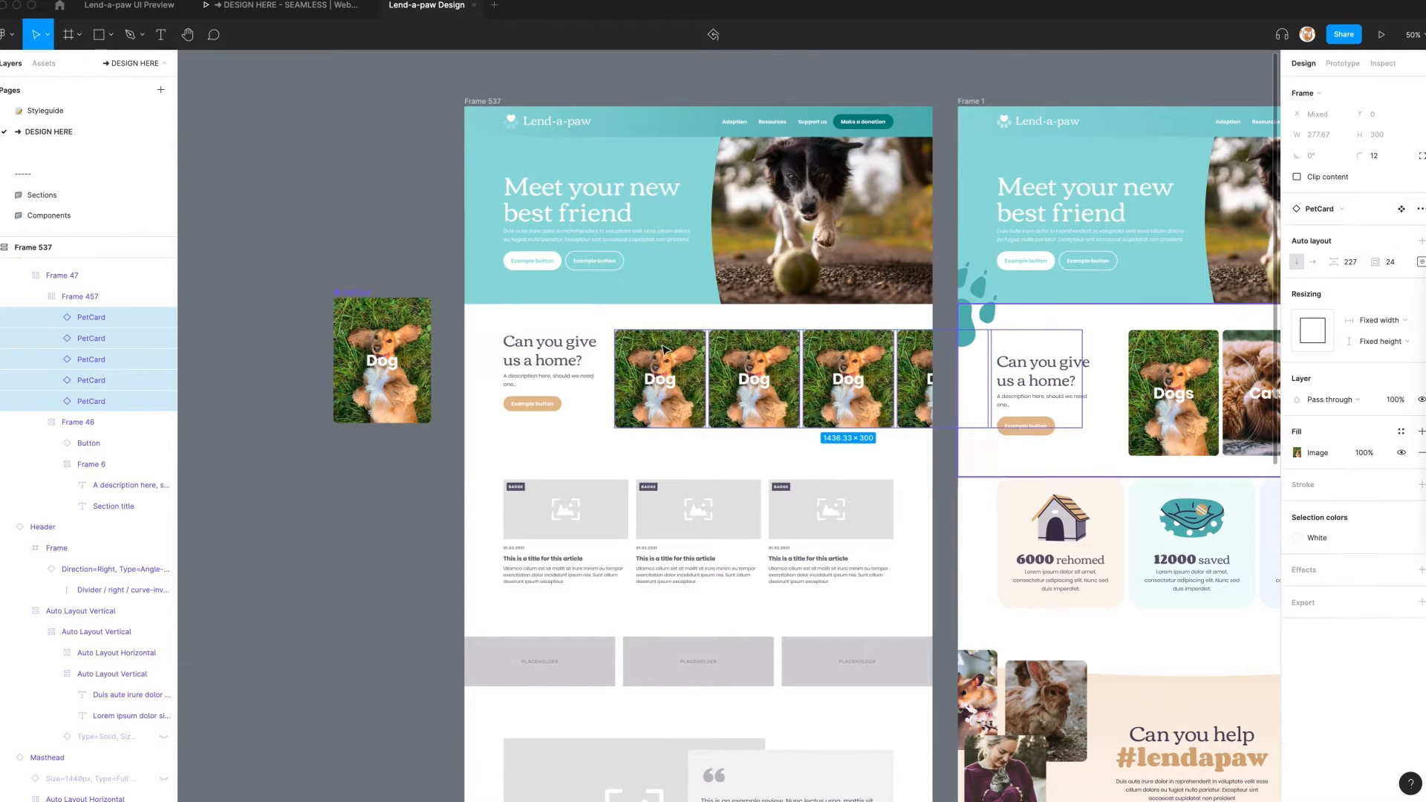
# Set the carousel's PetCards to hug their contents vertically and the PetCard component's item spacing to 0
pyautogui.click(1376, 345)
pyautogui.click(1380, 362)
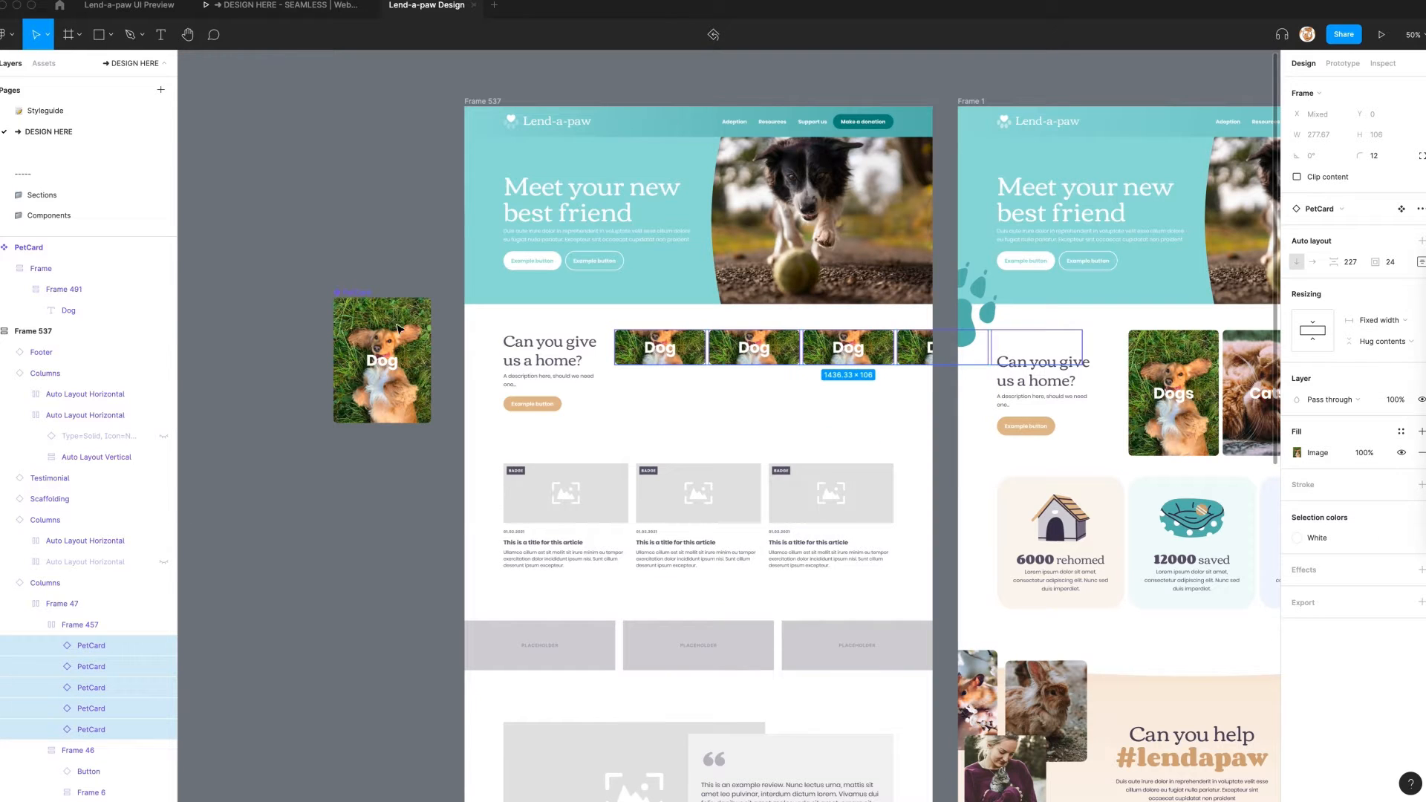
pyautogui.click(399, 329)
pyautogui.click(1420, 369)
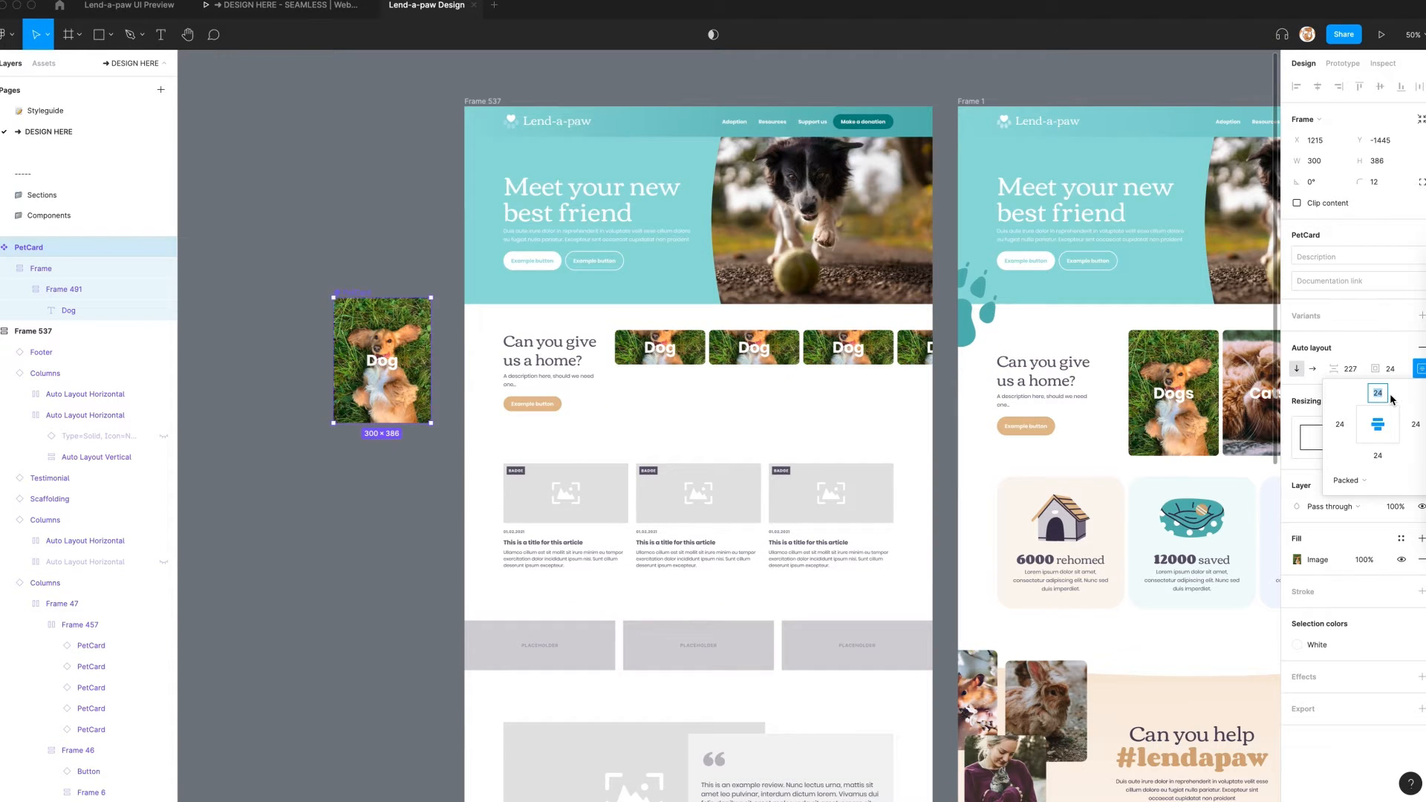
pyautogui.click(1360, 376)
pyautogui.write('0')
# Try a top and bottom padding of 120 on the PetCard component
pyautogui.click(1420, 368)
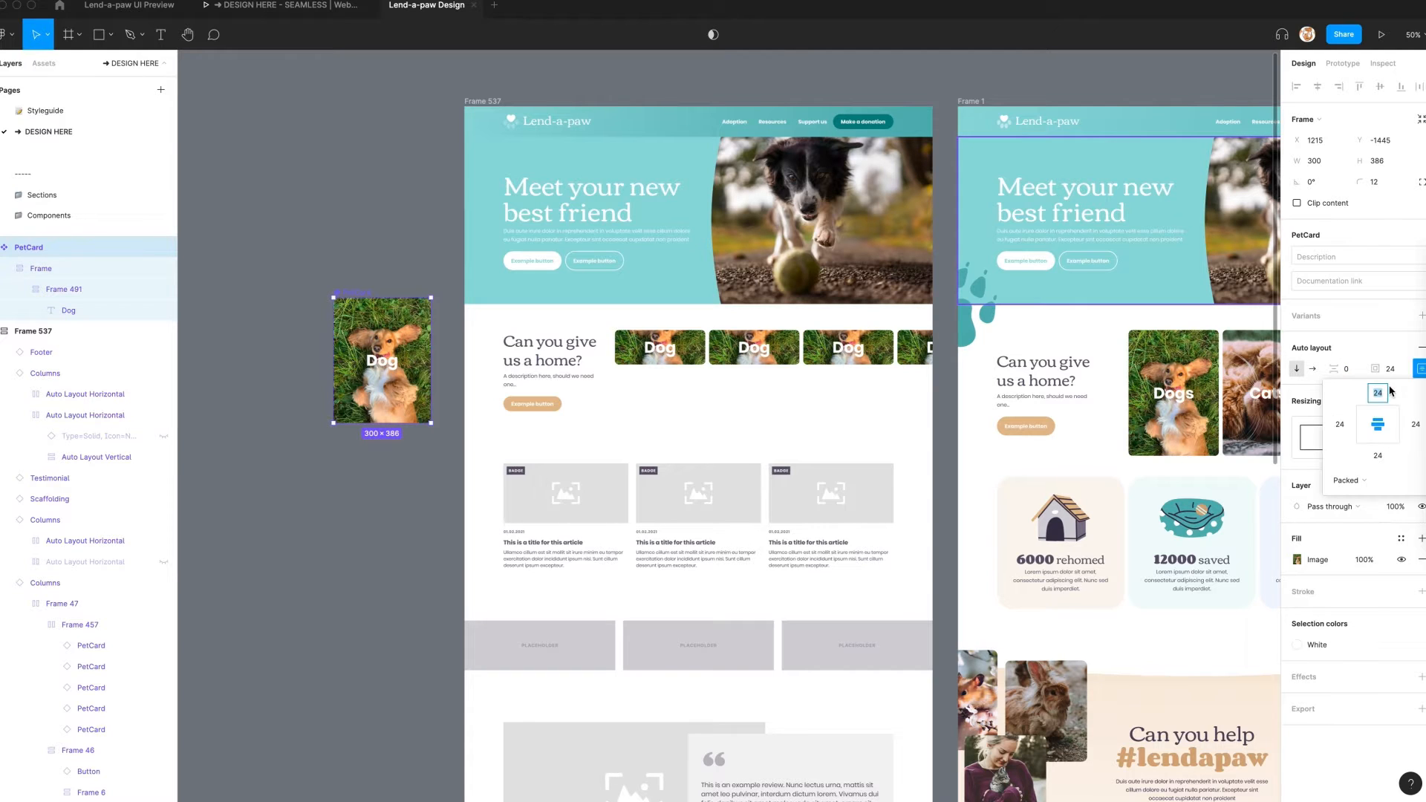
pyautogui.press('Tab')
pyautogui.press('Tab')
pyautogui.write('120')
pyautogui.press('Tab')
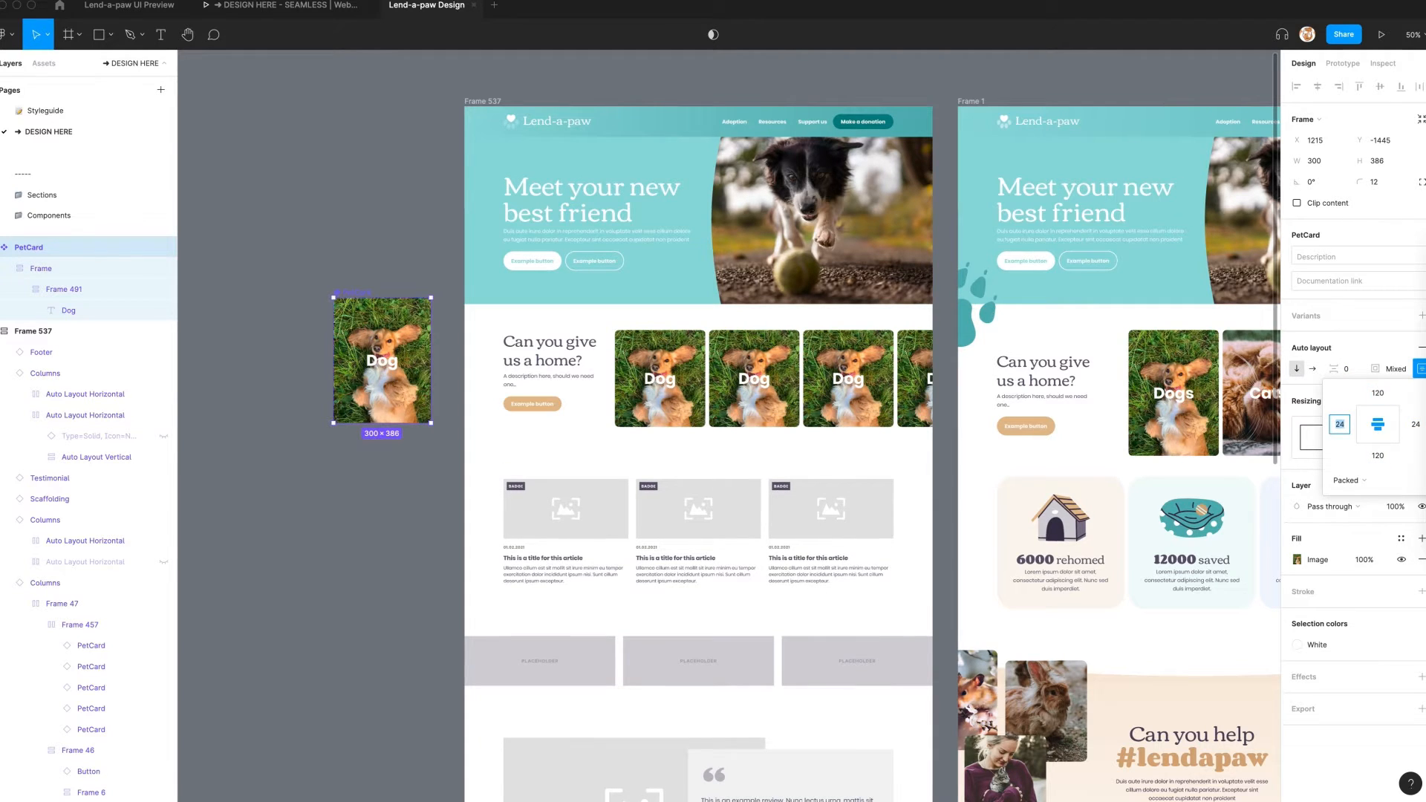
# Set the PetCard component's top and bottom padding to 160
pyautogui.click(1383, 398)
pyautogui.write('160')
pyautogui.press('Tab')
pyautogui.press('Tab')
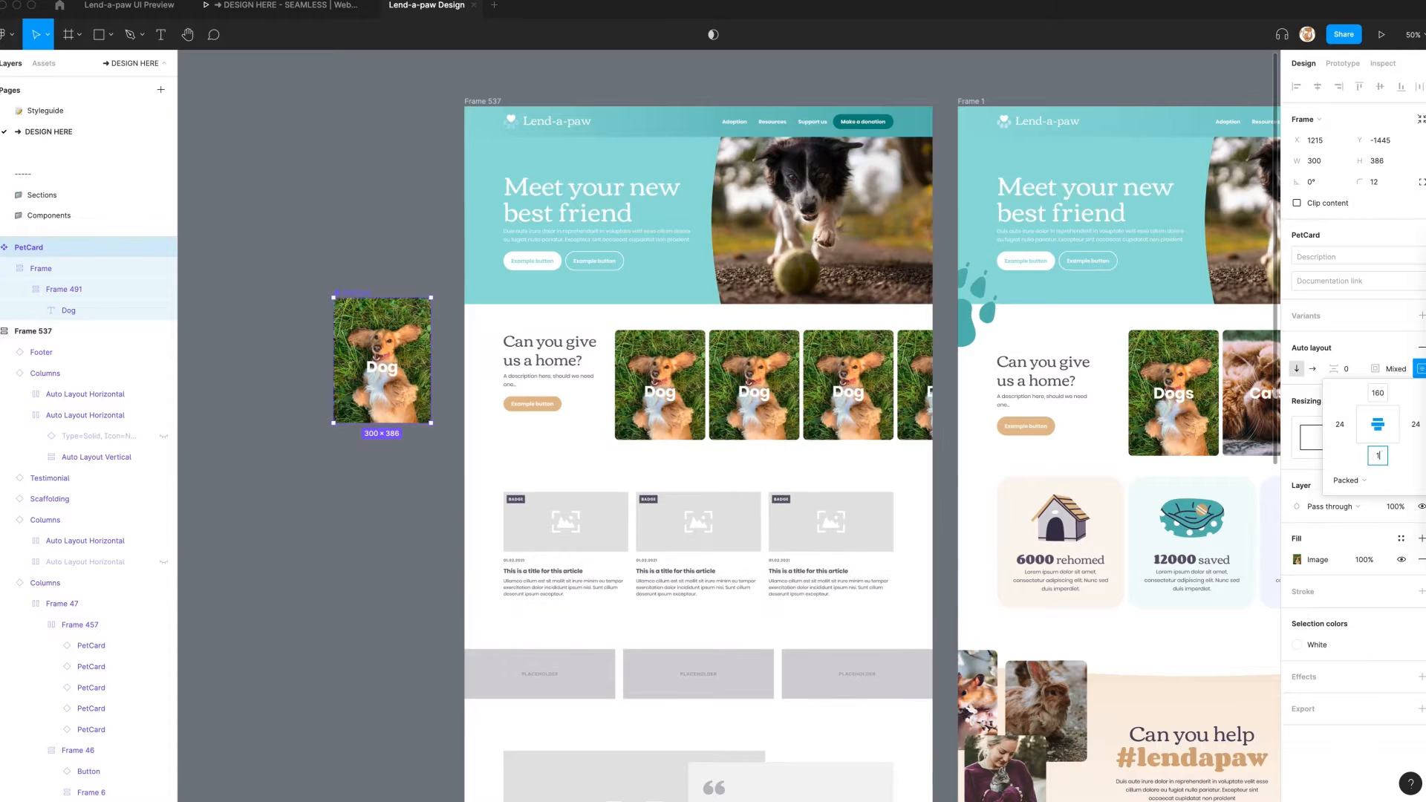
pyautogui.write('160')
pyautogui.press('Tab')
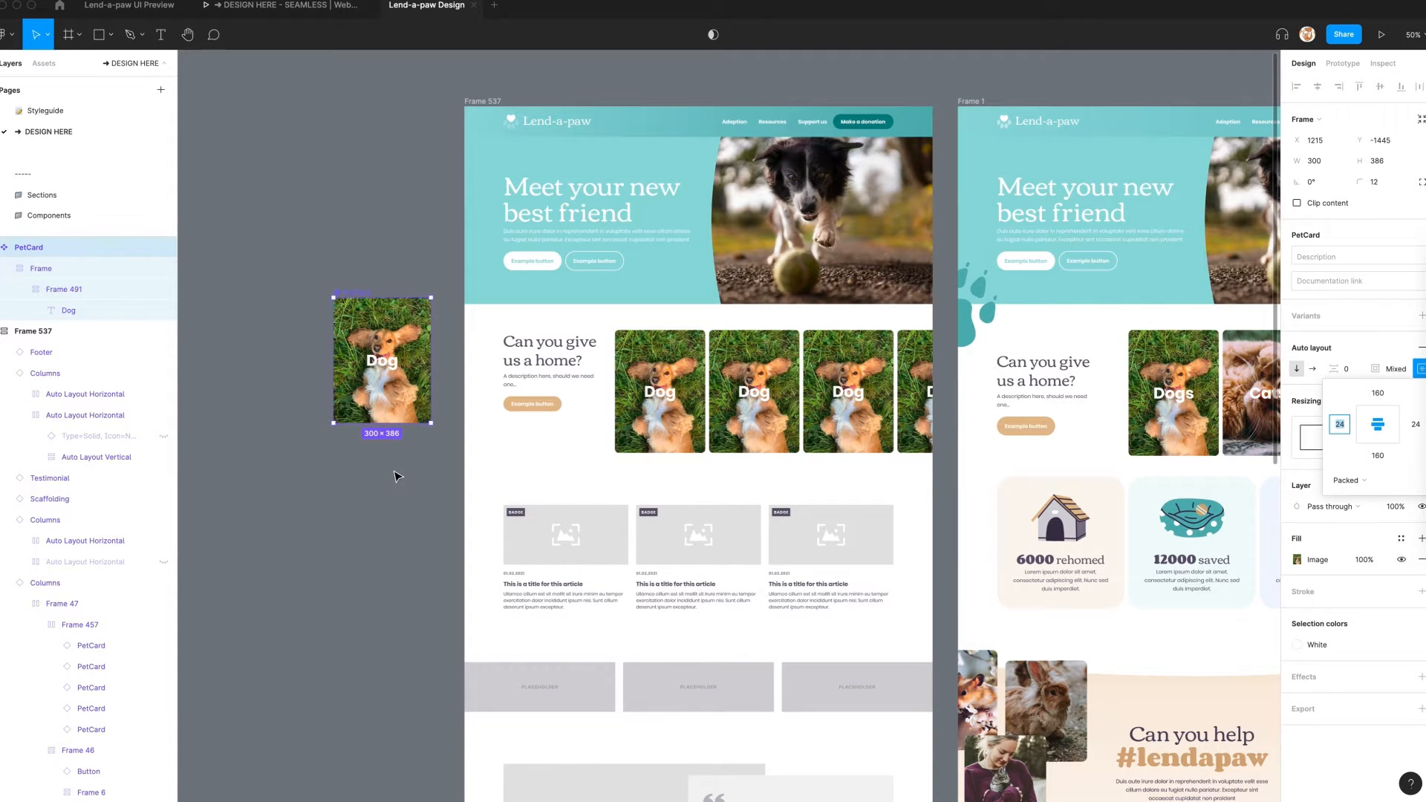
# Retitle the second and third carousel pet cards "Cats" and "Rabbits", and enter the fourth card's own pet title
pyautogui.hscroll(1, 402, 477)
pyautogui.keyDown('super'); pyautogui.doubleClick(732, 394); pyautogui.keyUp('super')
pyautogui.write('Cats')
pyautogui.keyDown('super'); pyautogui.doubleClick(822, 391); pyautogui.keyUp('super')
pyautogui.write('Rabb')
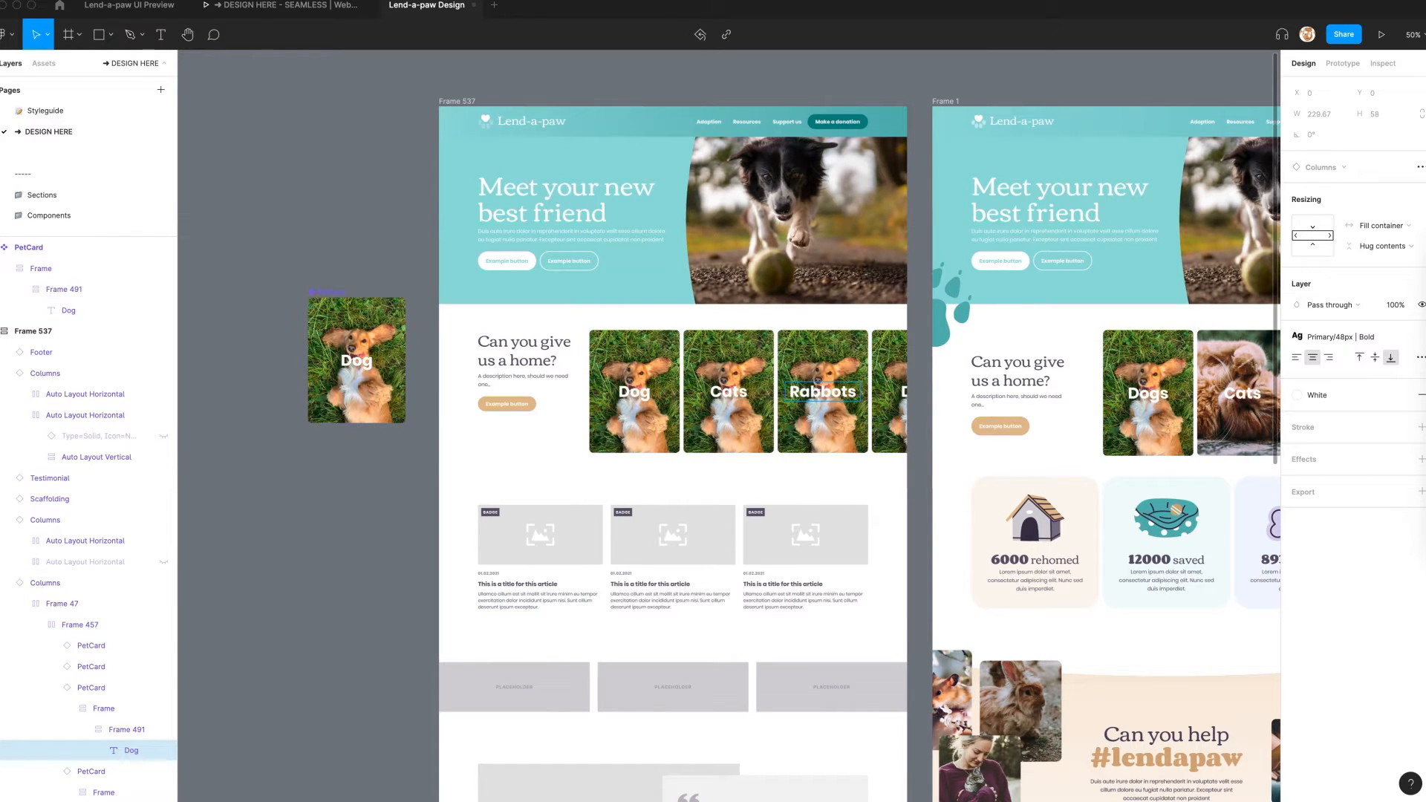
pyautogui.write('its')
pyautogui.keyDown('super'); pyautogui.doubleClick(902, 391); pyautogui.keyUp('super')
pyautogui.write('Har')
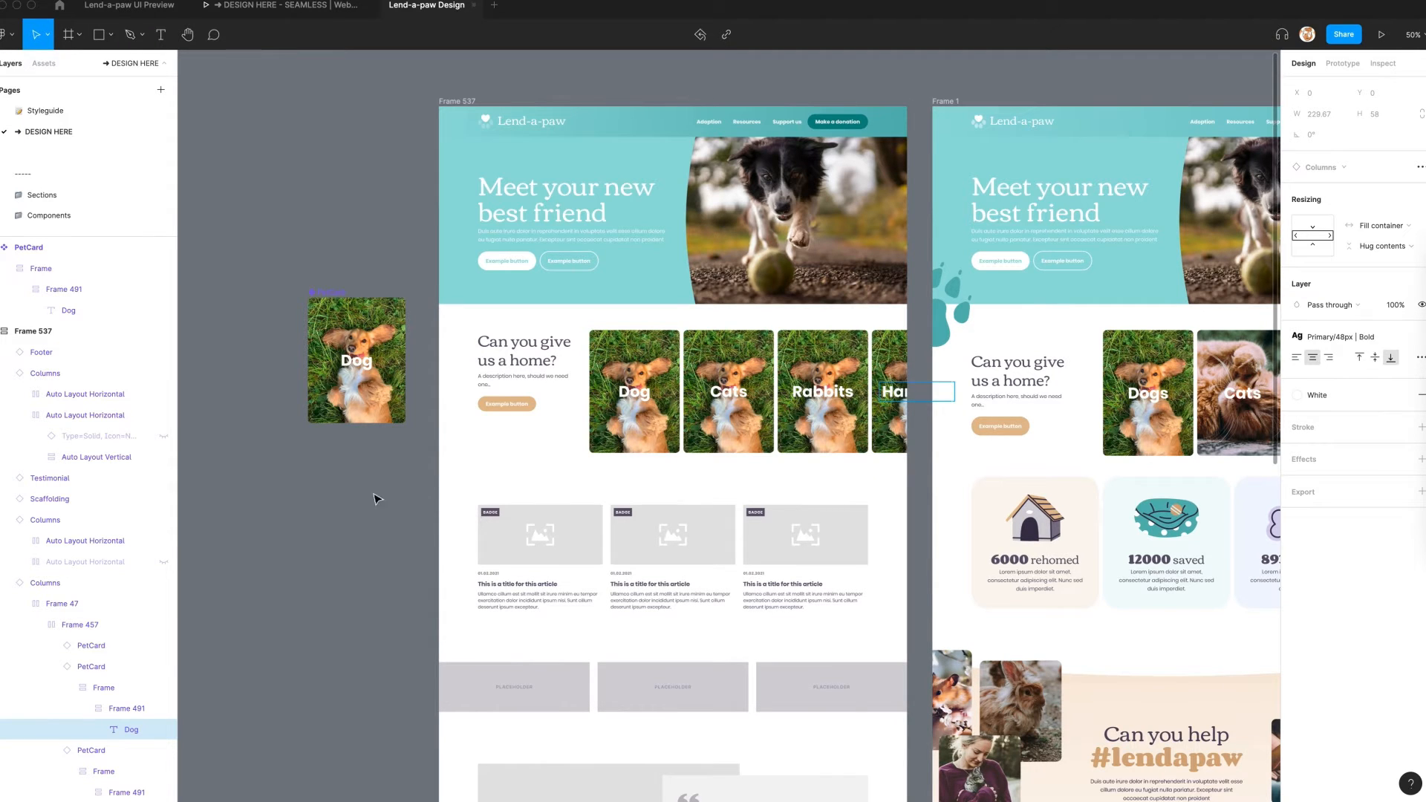
# Copy the cat photo fill from the reference design's Cats card onto the Cats card in the new carousel
pyautogui.hscroll(4, 378, 499)
pyautogui.keyDown('super'); pyautogui.click(1036, 426); pyautogui.keyUp('super')
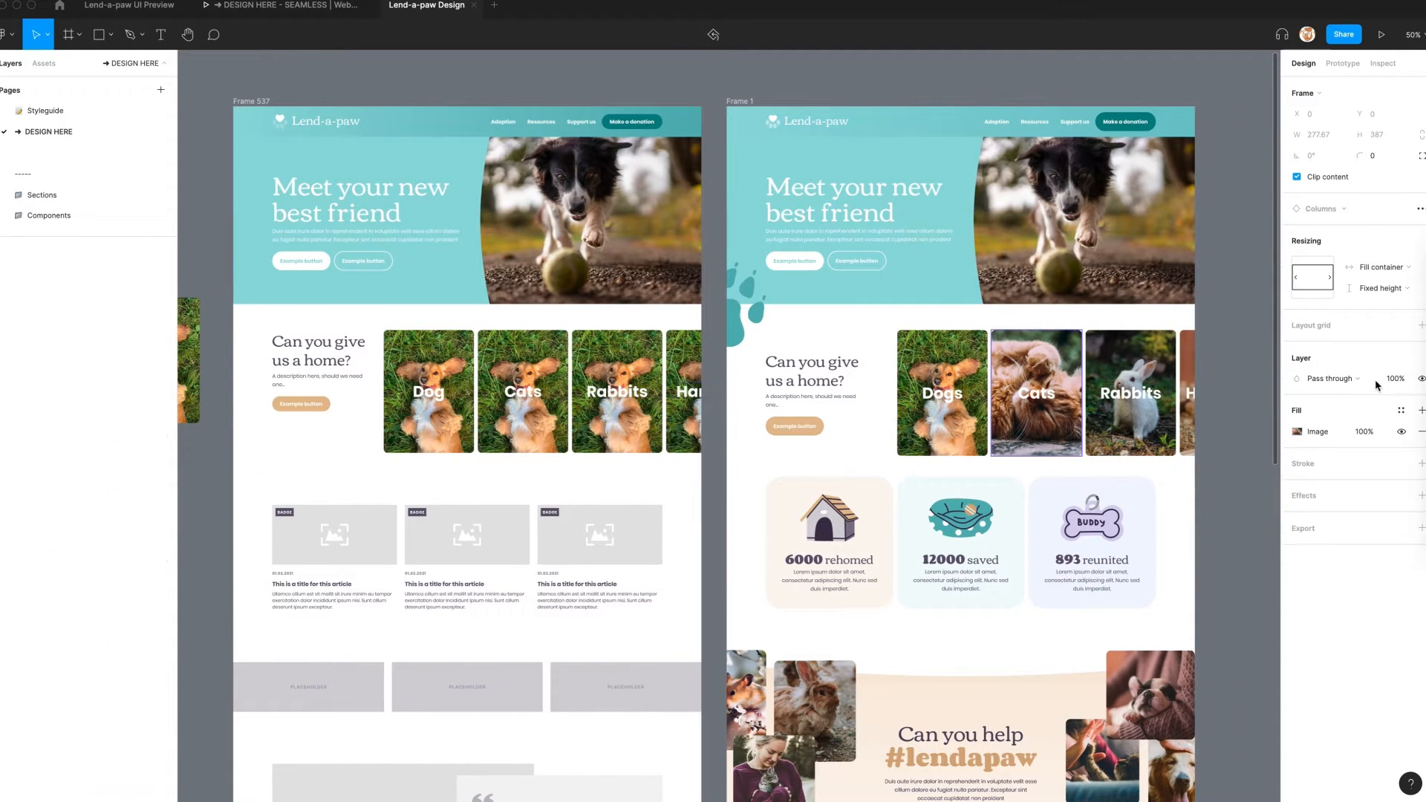
pyautogui.click(1387, 432)
pyautogui.click(520, 413)
pyautogui.keyDown('super'); pyautogui.click(520, 413); pyautogui.keyUp('super')
pyautogui.press('super+v')
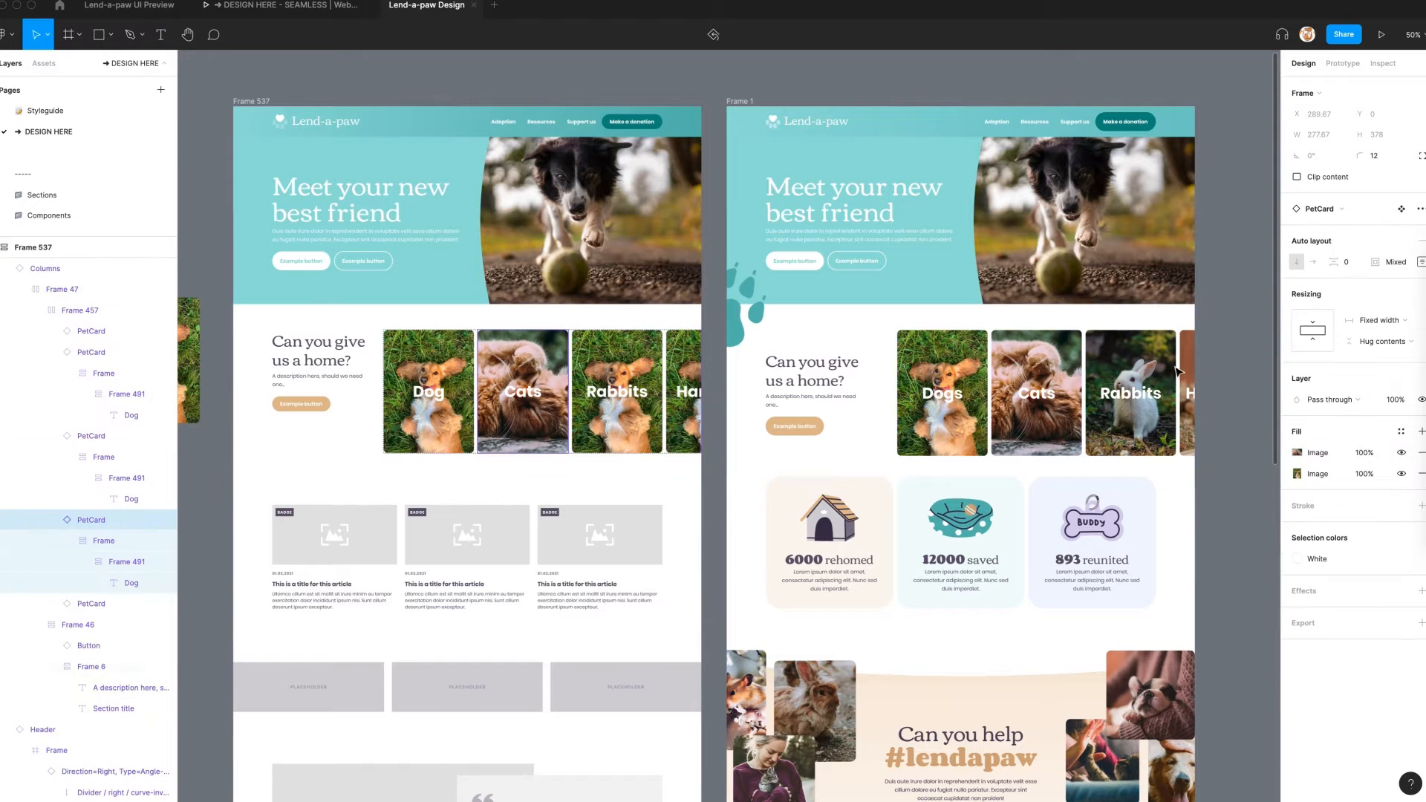
# Copy the rabbit photo fill from the reference design onto the Rabbits card in the new carousel
pyautogui.keyDown('super'); pyautogui.click(1138, 371); pyautogui.keyUp('super')
pyautogui.click(1386, 434)
pyautogui.keyDown('super'); pyautogui.click(618, 377); pyautogui.keyUp('super')
pyautogui.press('super+v')
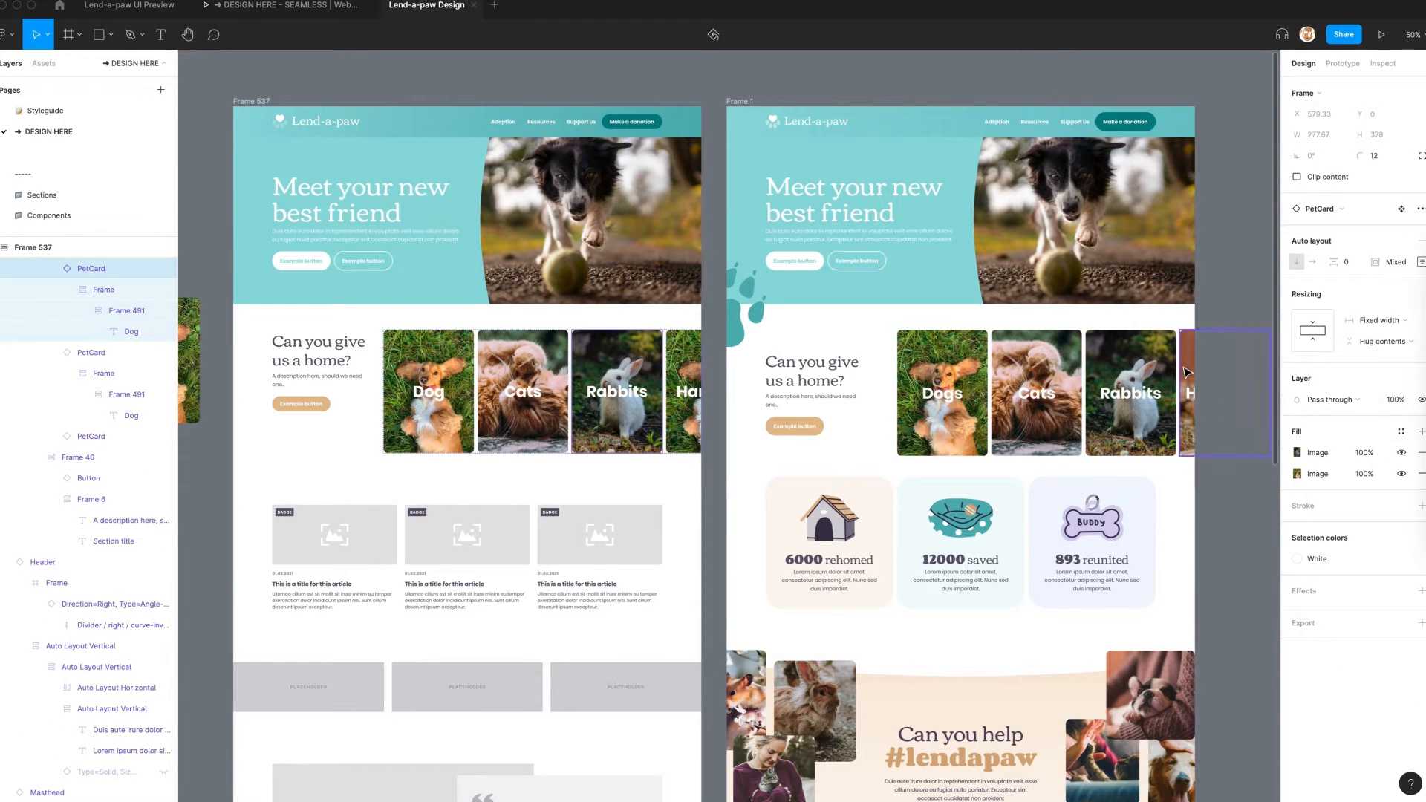
# Copy the image fill of the reference design's fourth pet card onto the fourth card in the new carousel
pyautogui.keyDown('super'); pyautogui.click(1187, 373); pyautogui.keyUp('super')
pyautogui.click(1386, 435)
pyautogui.keyDown('super'); pyautogui.click(692, 377); pyautogui.keyUp('super')
pyautogui.press('super+v')
pyautogui.click(221, 505)
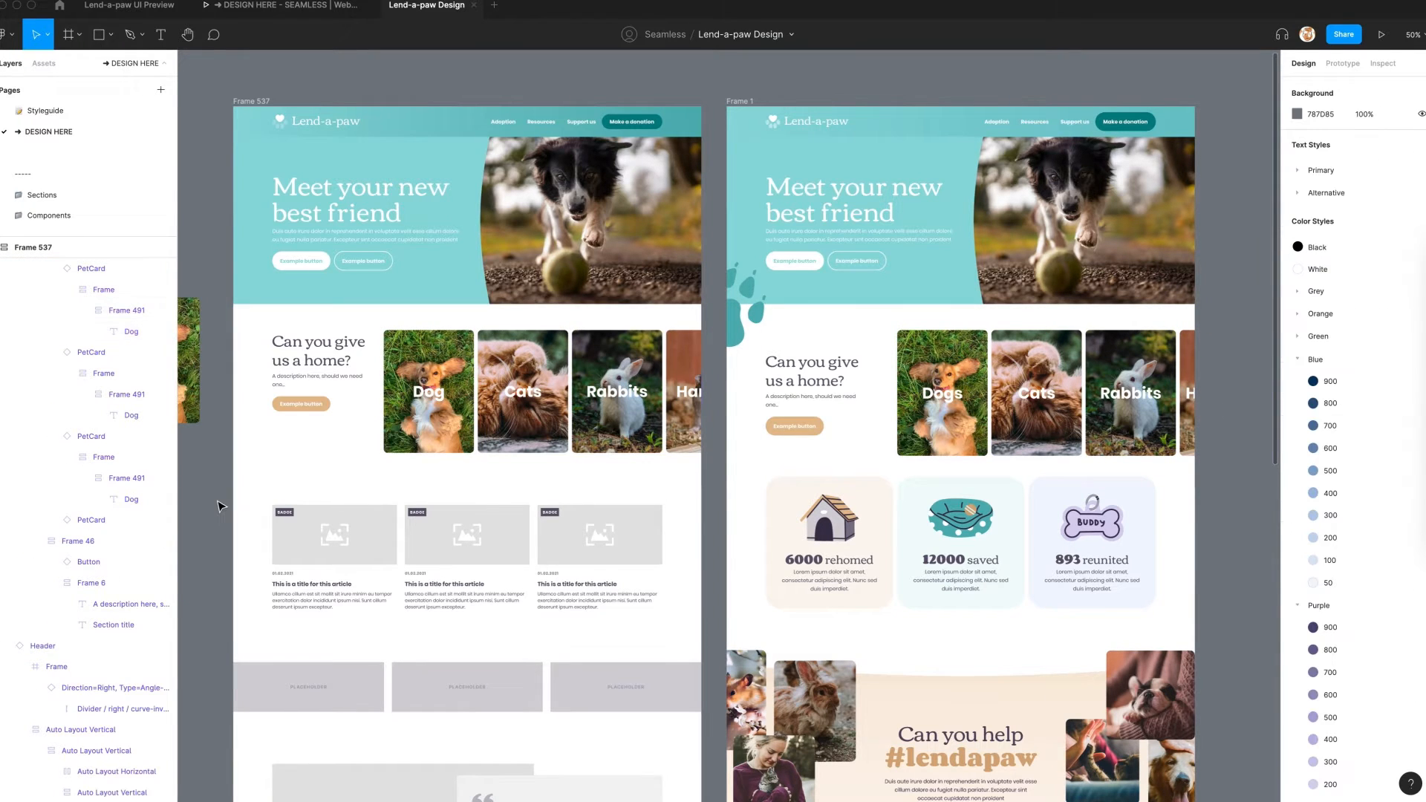
# Set the spacing between the three article cards below the pet carousel to 12
pyautogui.hscroll(-1, 221, 504)
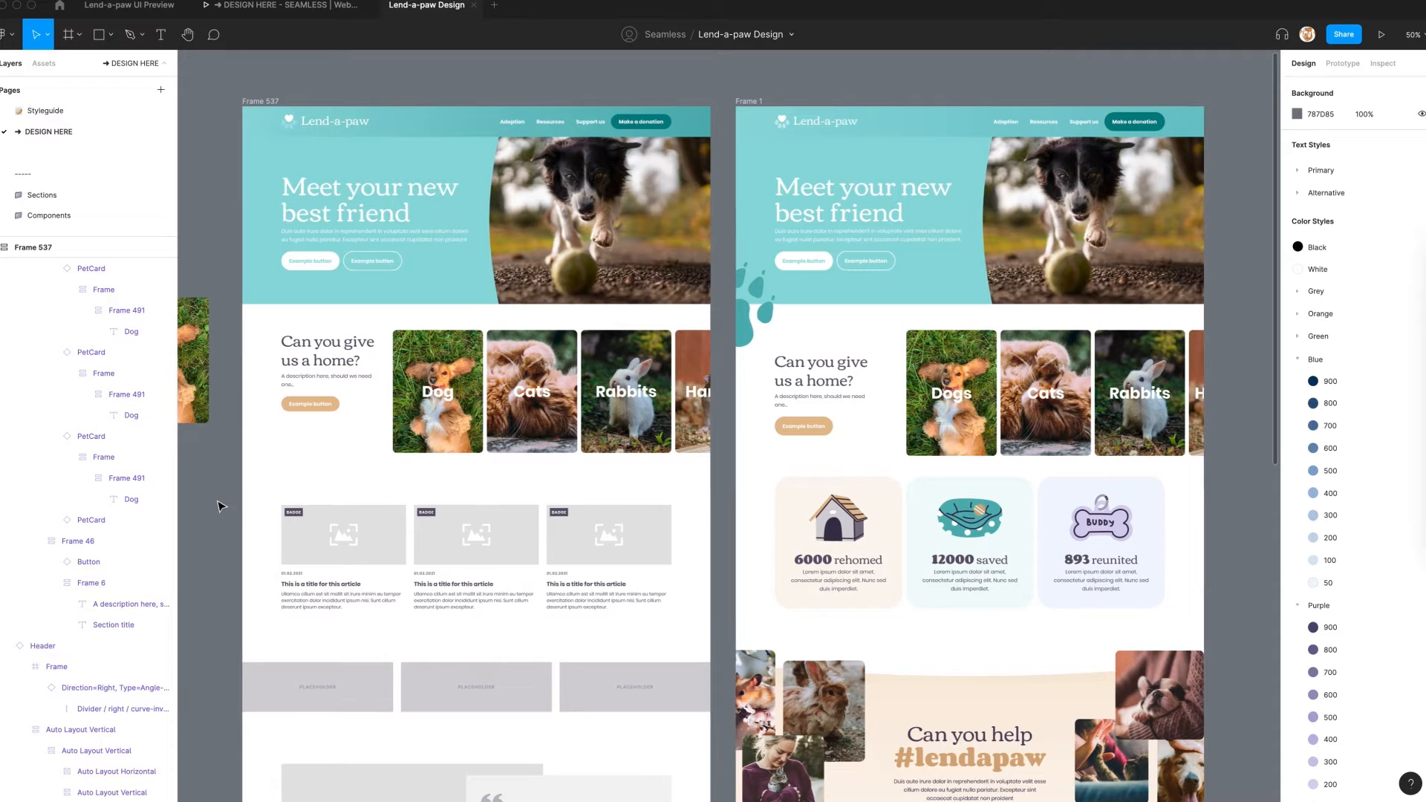
pyautogui.click(408, 390)
pyautogui.click(435, 545)
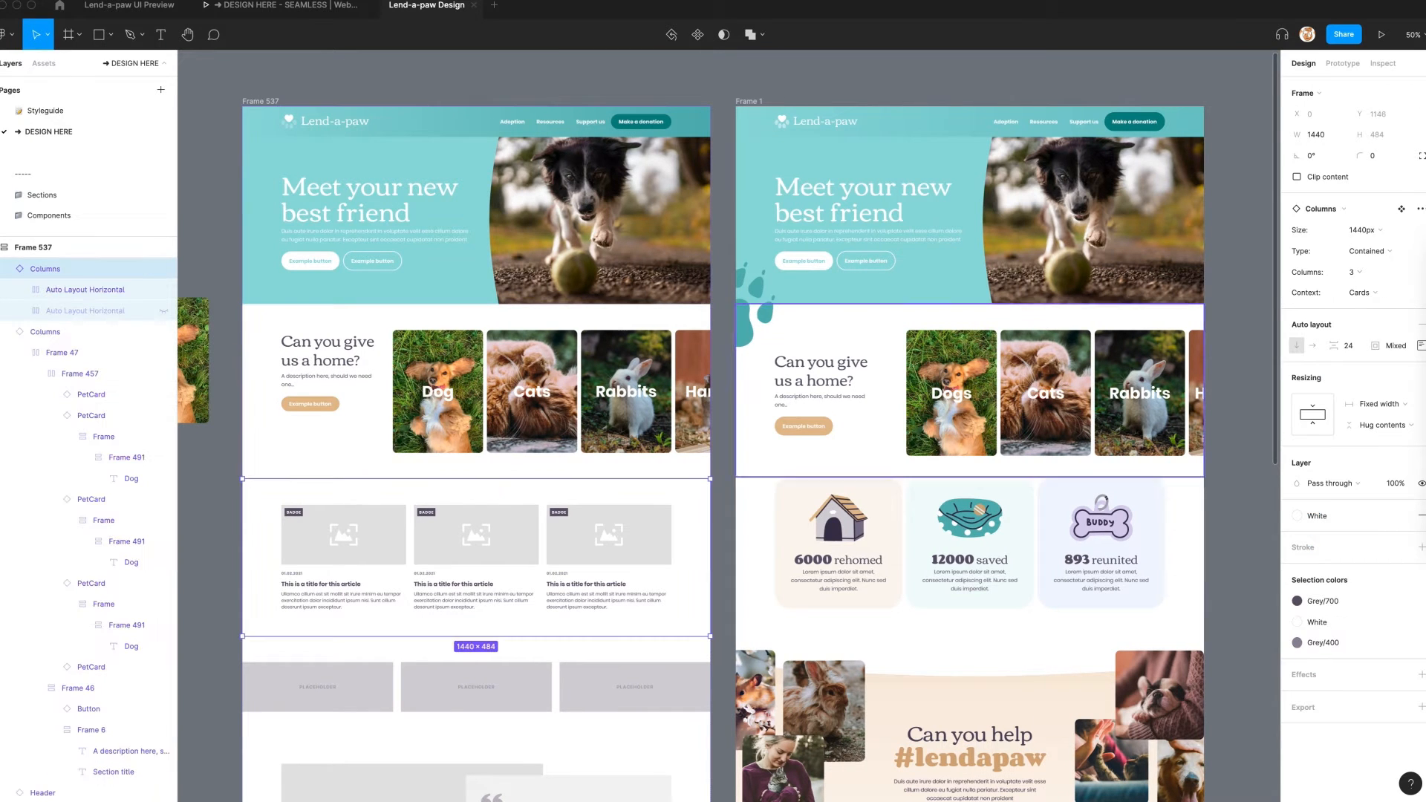
pyautogui.press('Return')
pyautogui.write('12')
pyautogui.press('Return')
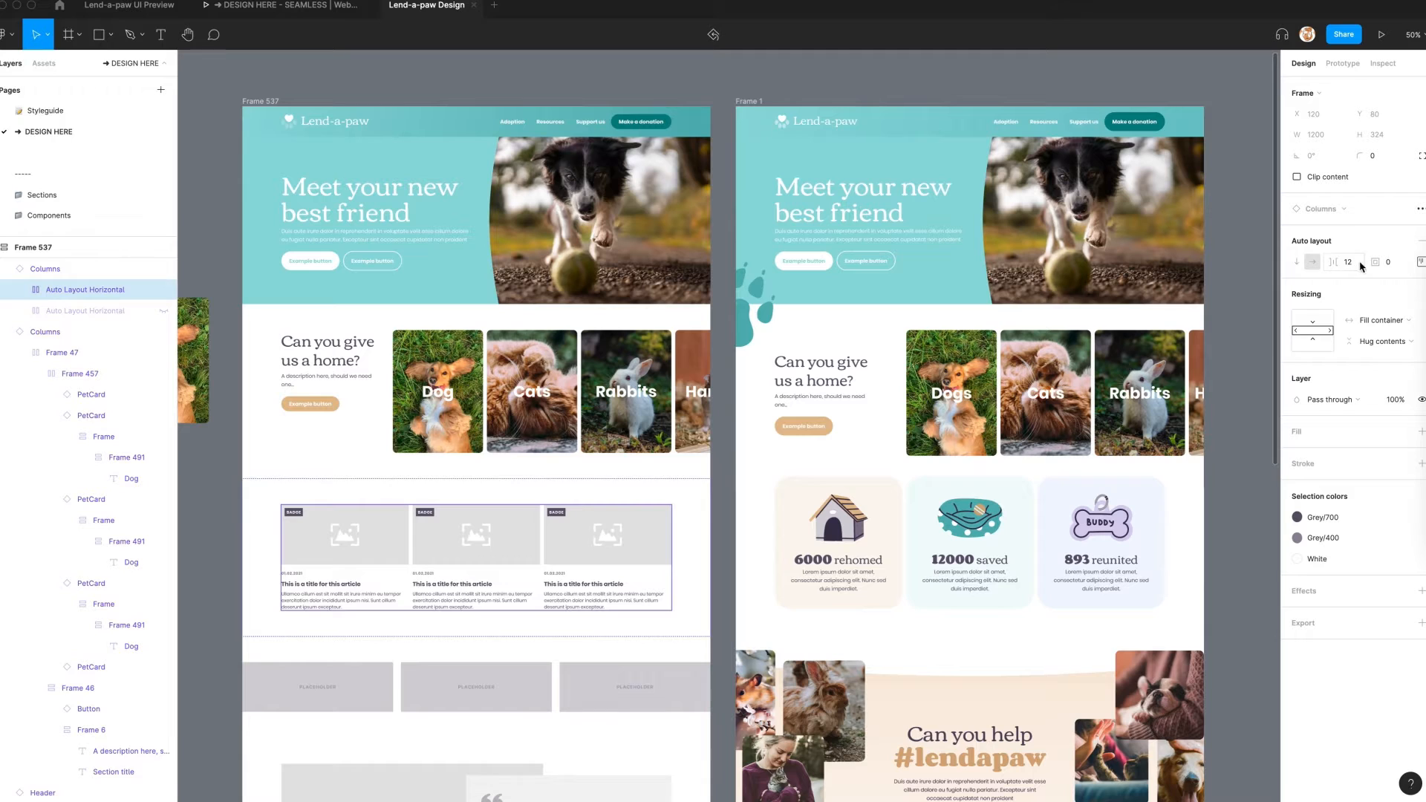
# Swap the three article cards for Tile instances and turn on their Background
pyautogui.doubleClick(387, 547)
pyautogui.keyDown('shift'); pyautogui.click(475, 553); pyautogui.keyUp('shift')
pyautogui.keyDown('shift'); pyautogui.click(568, 557); pyautogui.keyUp('shift')
pyautogui.click(1341, 215)
pyautogui.click(1321, 290)
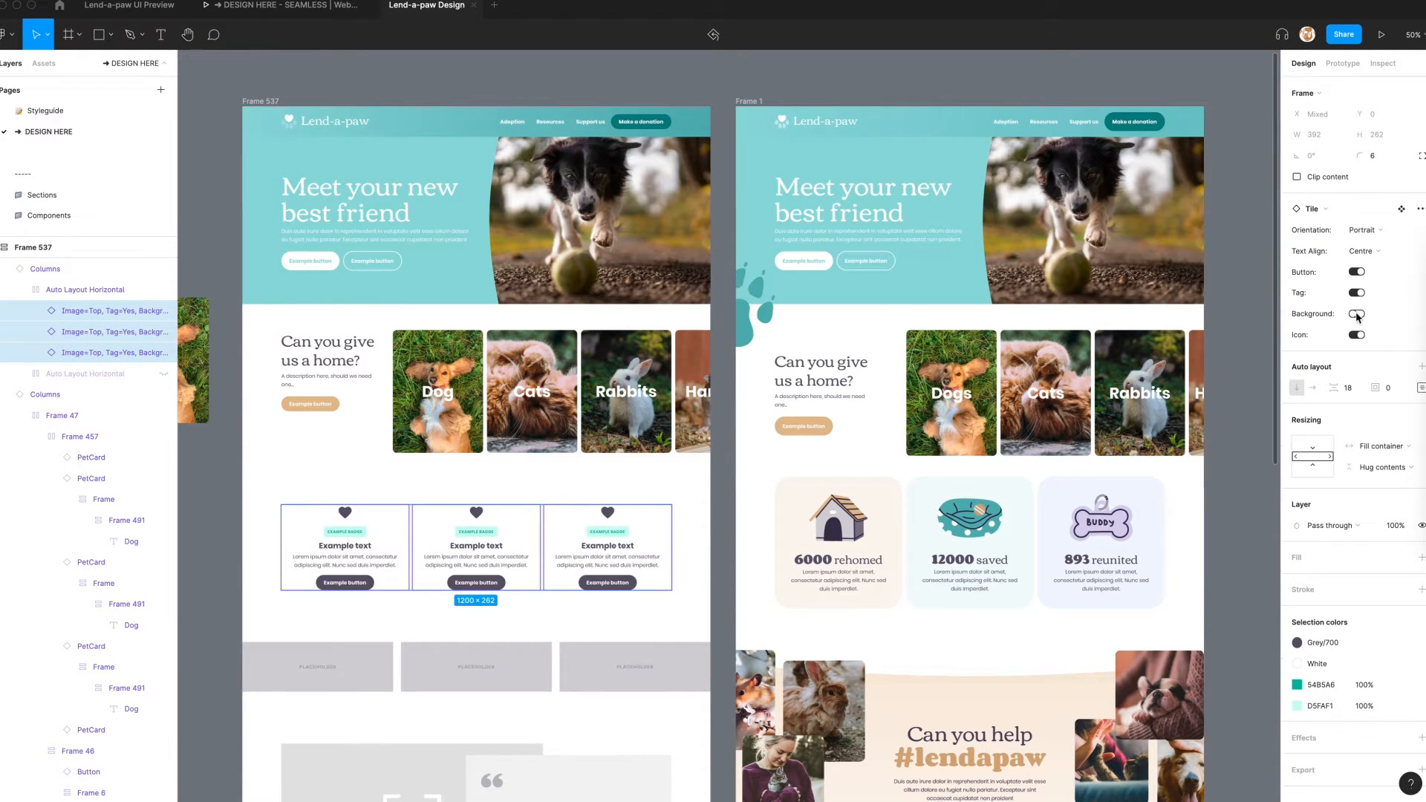
pyautogui.click(1356, 314)
# Place a Tile component on the canvas beside the homepage with Background on and its Tag and Button off
pyautogui.hscroll(-4, 381, 576)
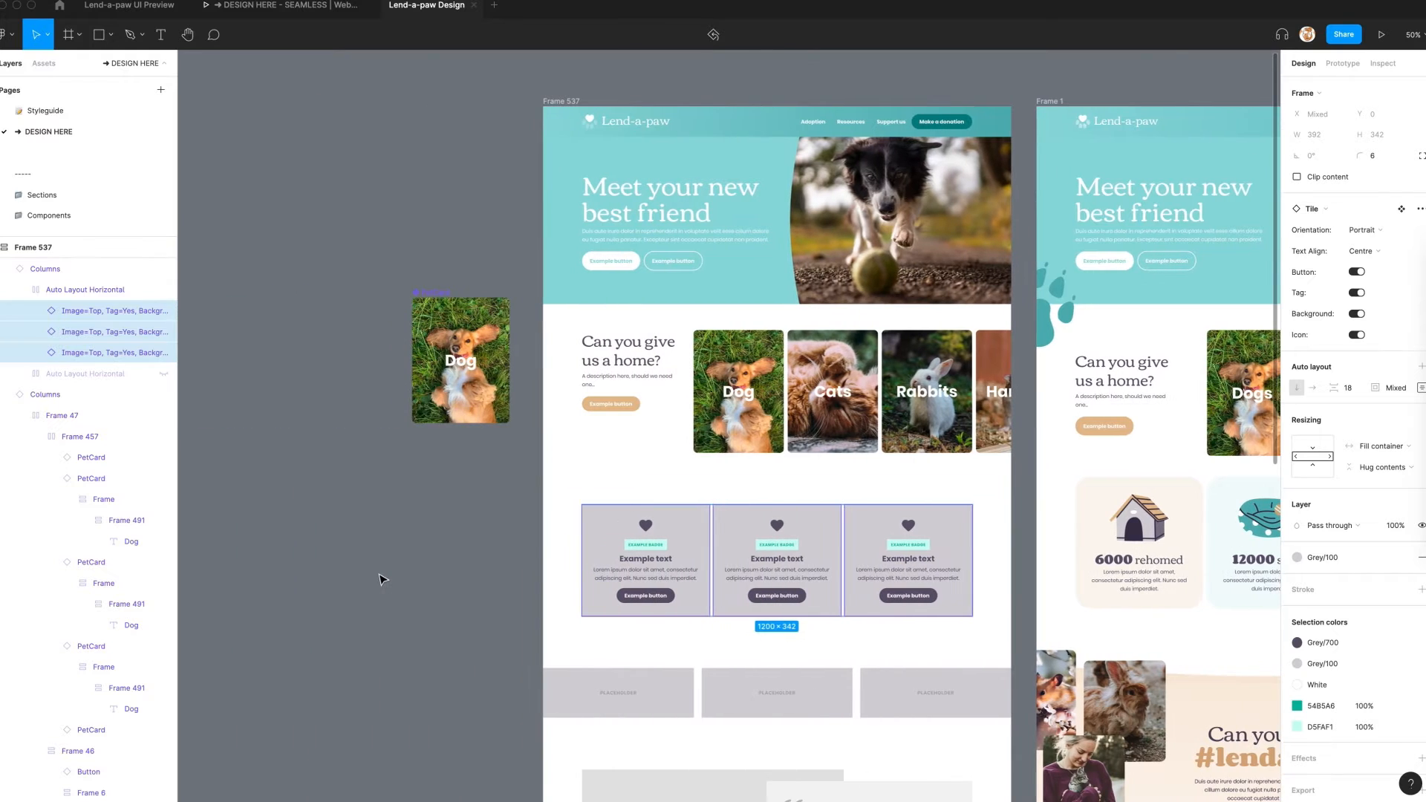
pyautogui.click(465, 488)
pyautogui.click(41, 68)
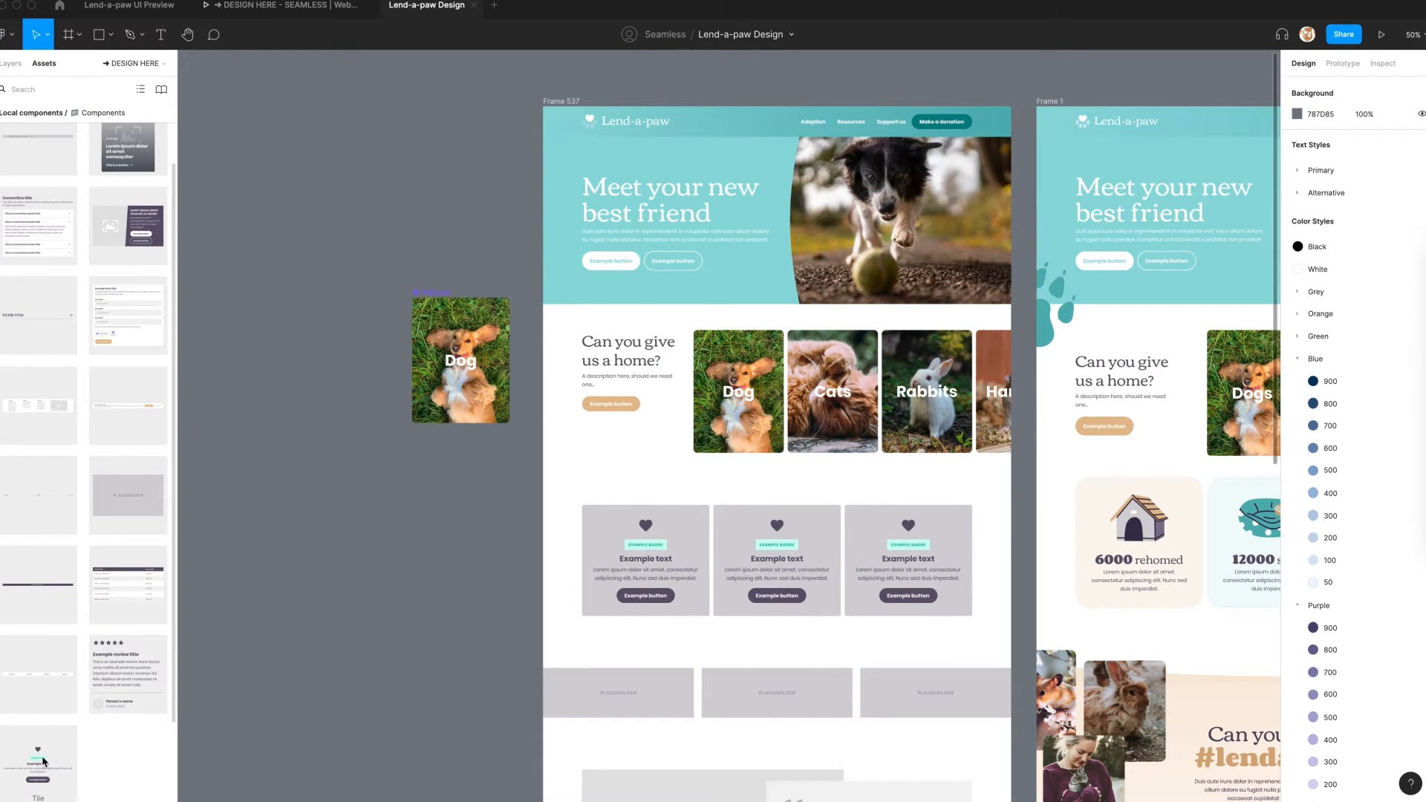
pyautogui.moveTo(30, 770); pyautogui.dragTo(375, 568)
pyautogui.click(1356, 340)
pyautogui.click(1356, 319)
pyautogui.click(1357, 299)
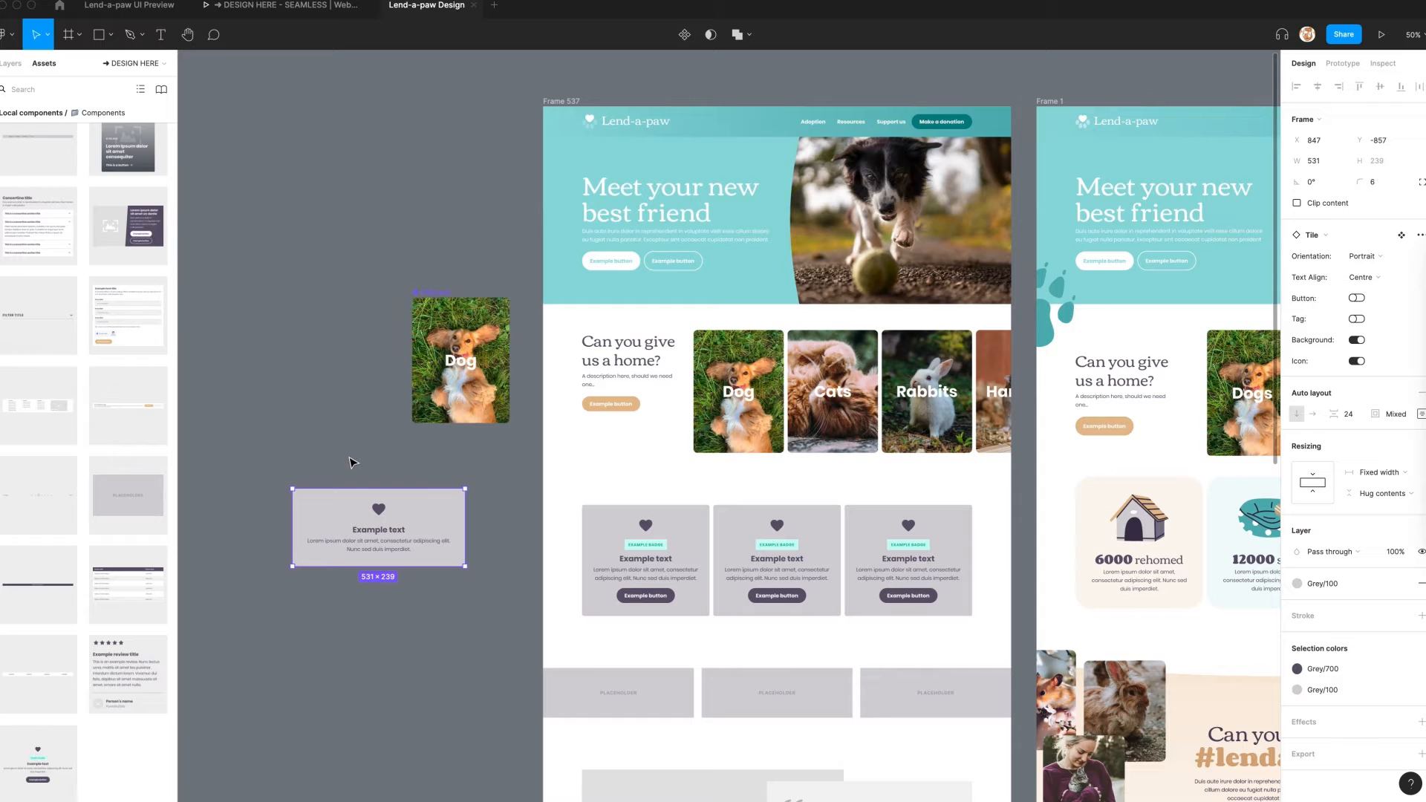
pyautogui.click(523, 456)
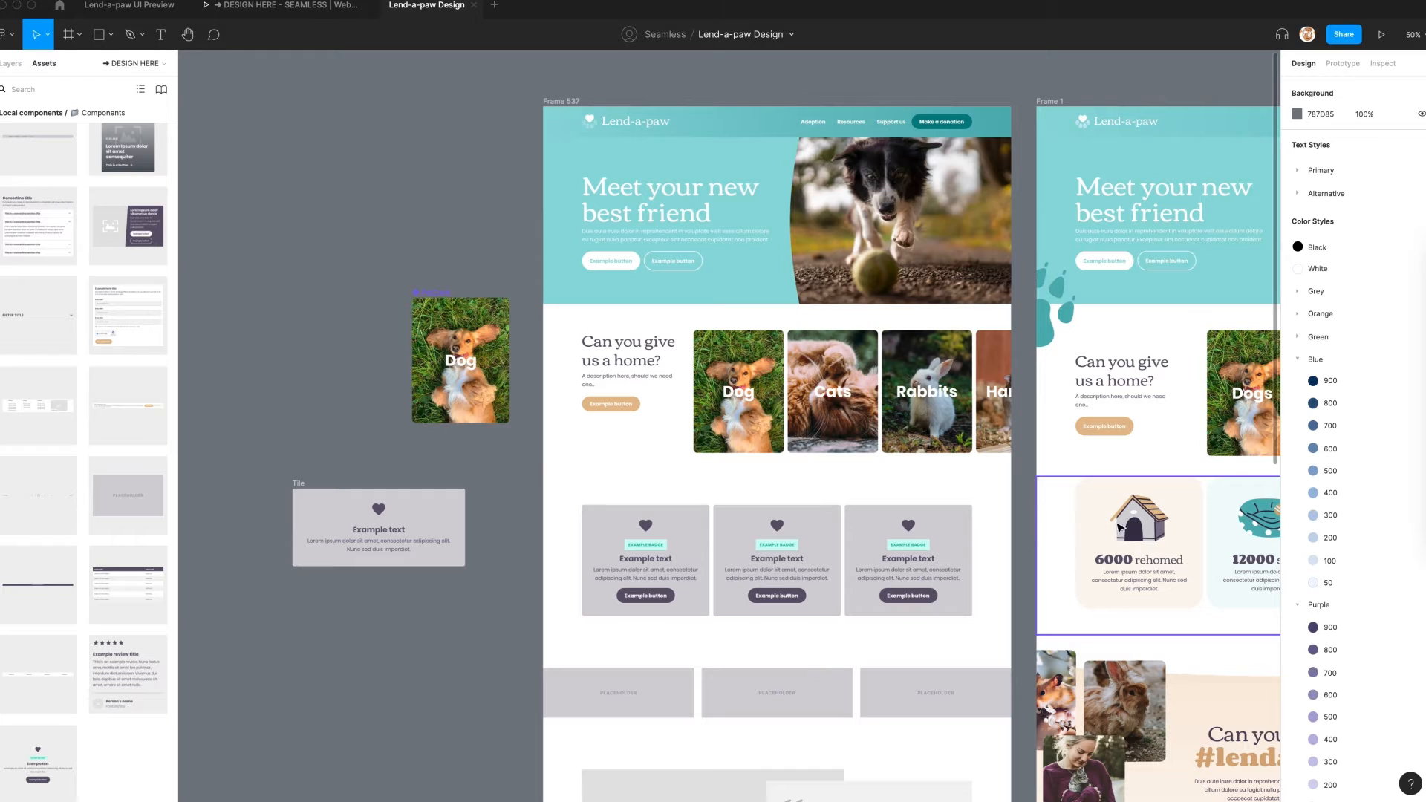
# Copy the doghouse, pet bed and bone tag icons from the reference tiles and paste them on the canvas below the Tile
pyautogui.click(1152, 527)
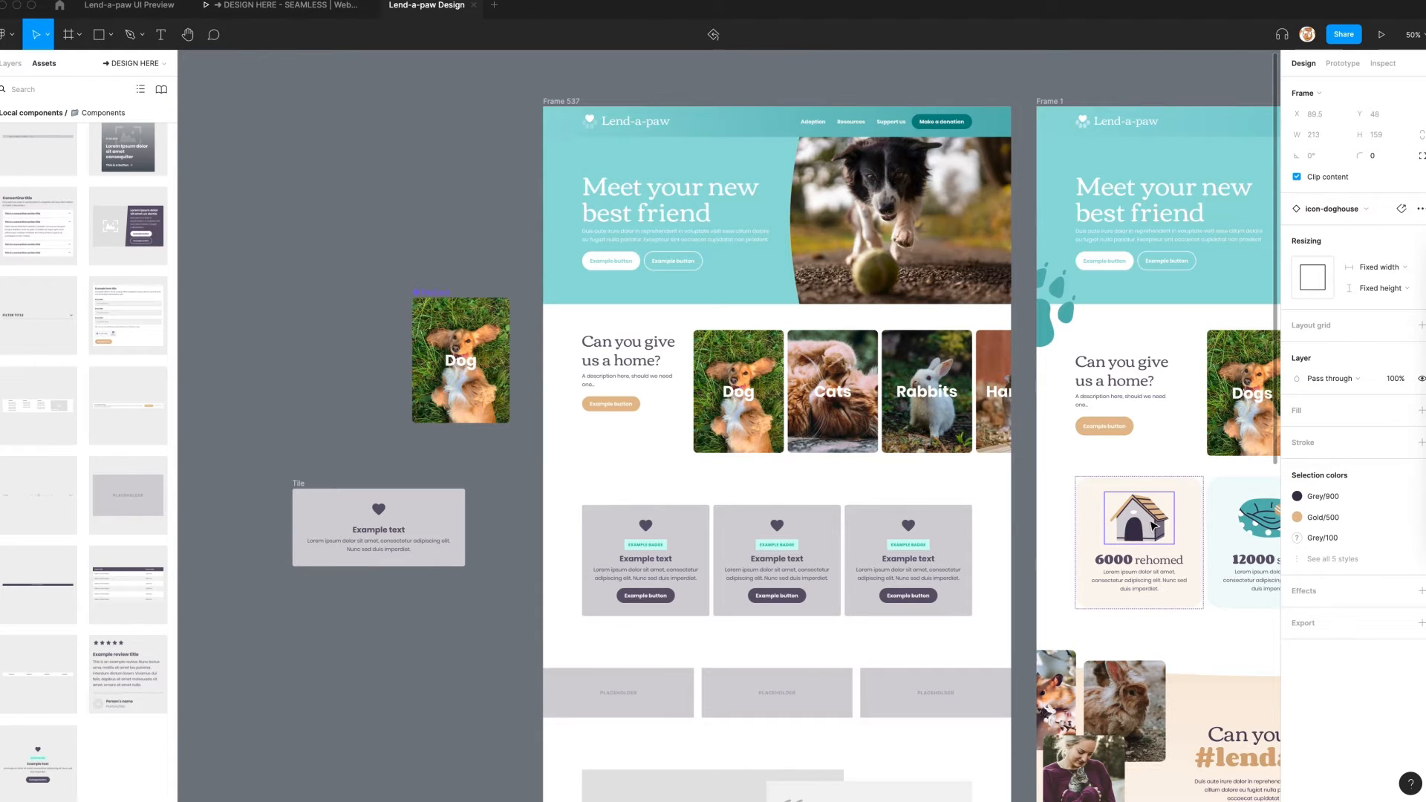
pyautogui.click(333, 433)
pyautogui.scroll(-2, 332, 433)
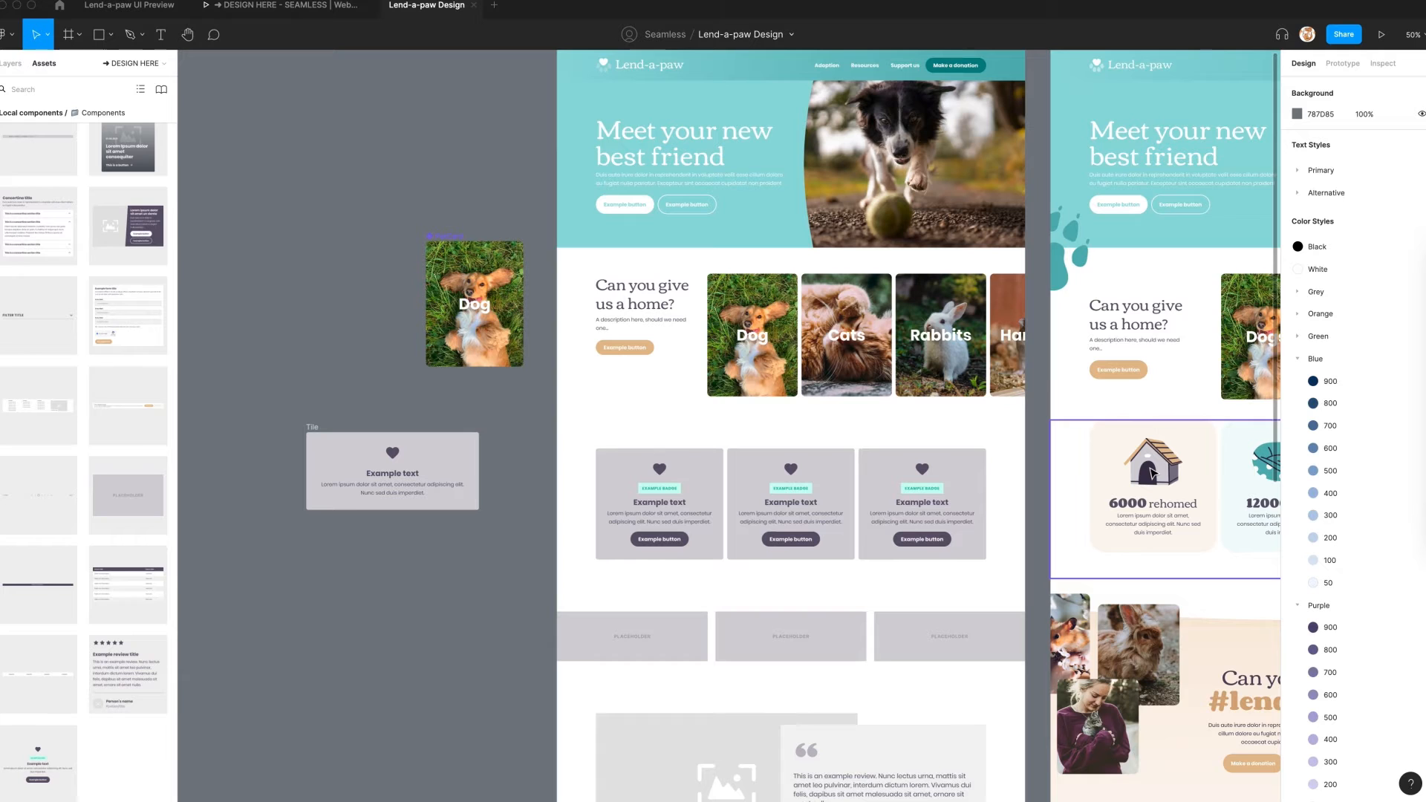
pyautogui.press('super+v')
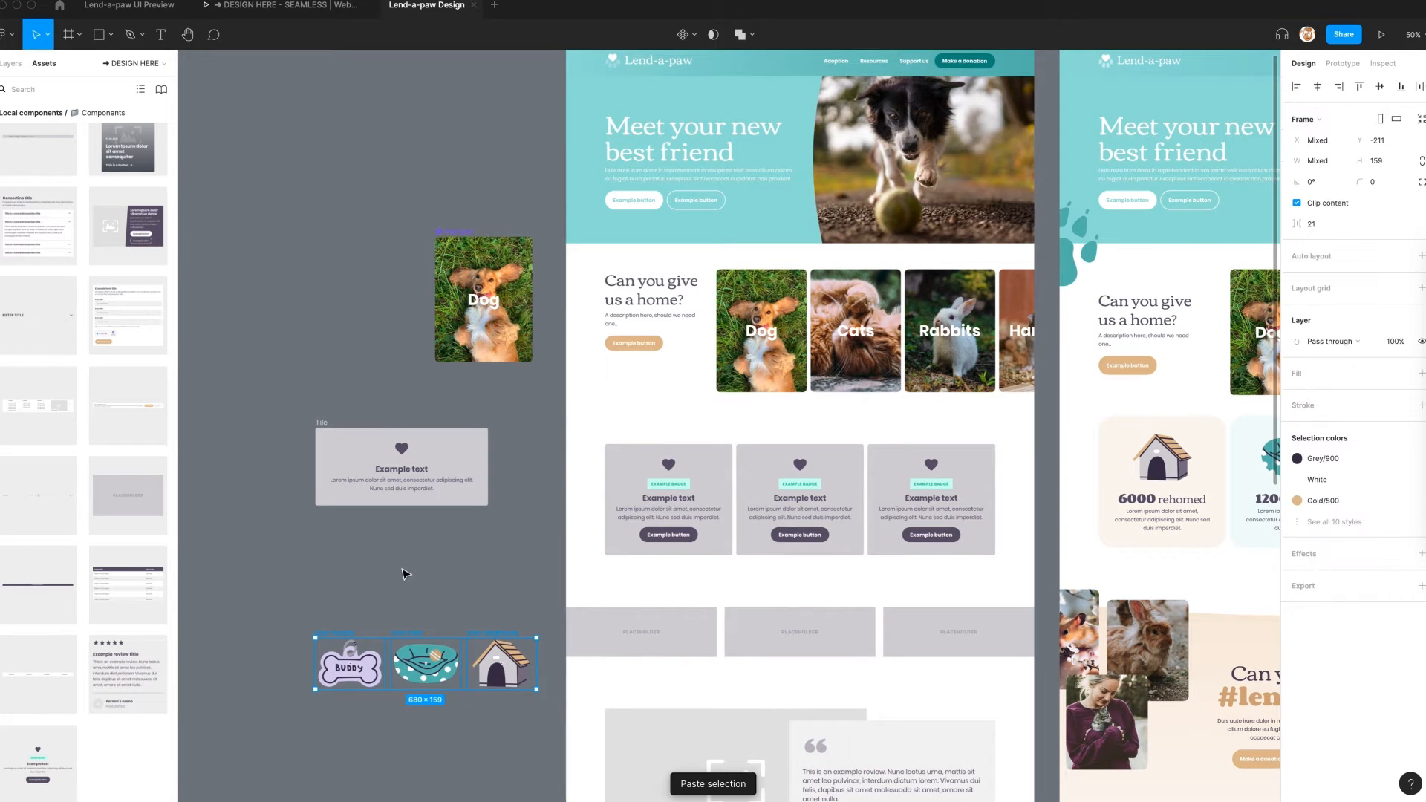
# Turn each of the three pasted pet icons into its own component
pyautogui.scroll(-3, 401, 573)
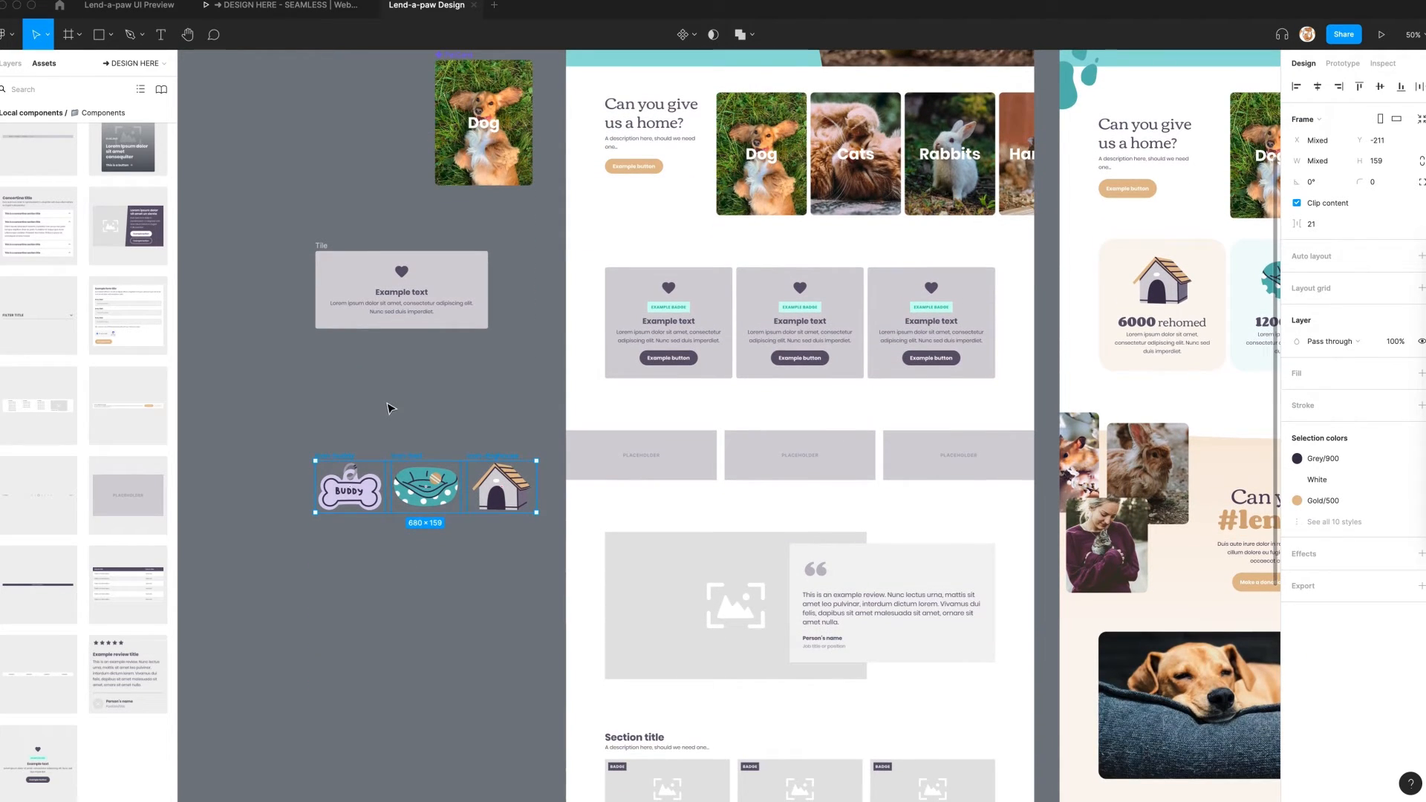
pyautogui.click(392, 408)
pyautogui.click(345, 461)
pyautogui.moveTo(280, 421); pyautogui.dragTo(540, 542)
pyautogui.click(534, 535)
pyautogui.click(344, 459)
pyautogui.press('alt+super+k')
pyautogui.click(405, 455)
pyautogui.press('alt+super+k')
pyautogui.click(499, 458)
pyautogui.press('alt+super+k')
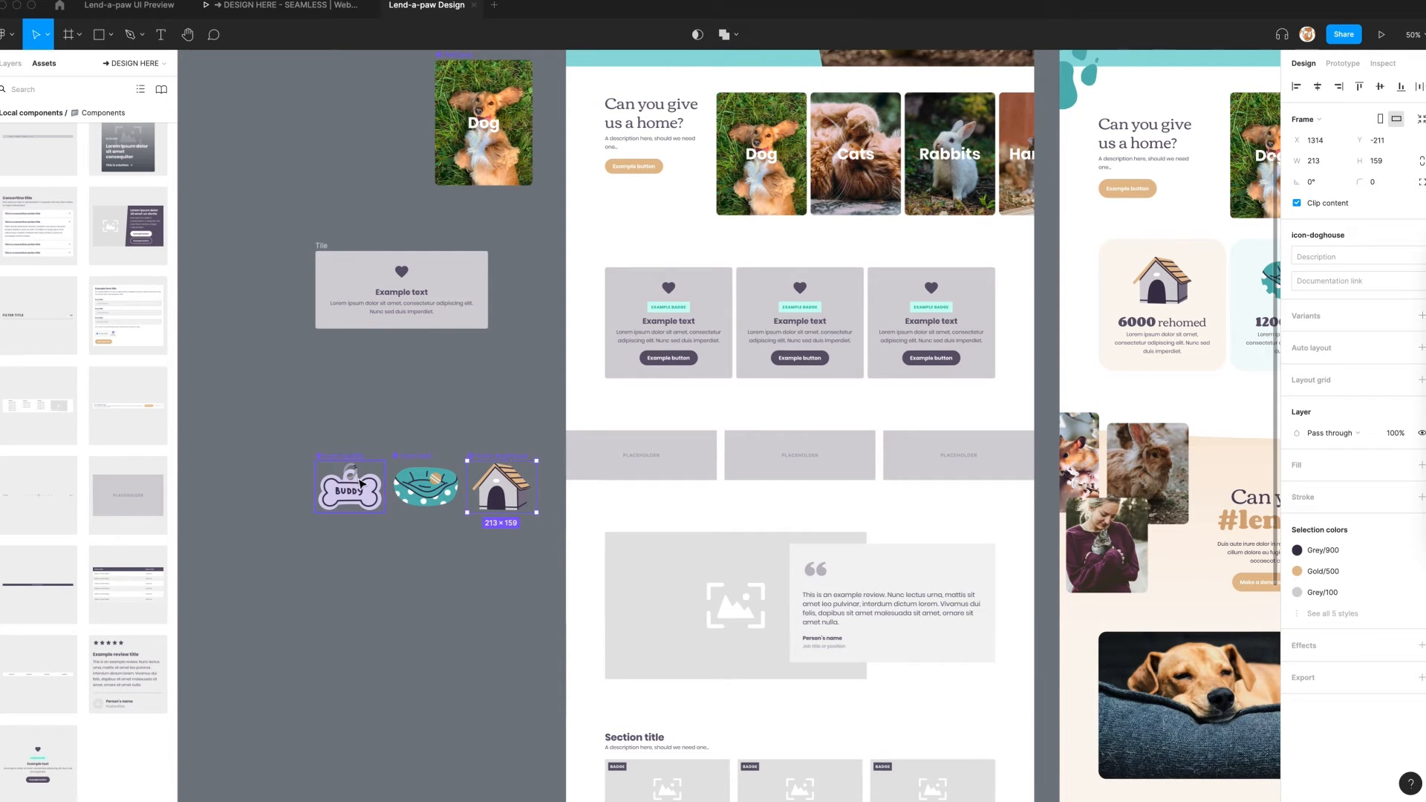
# Replace the heart icon in the standalone Tile with the Buddy bone tag icon
pyautogui.moveTo(349, 460); pyautogui.dragTo(401, 294)
pyautogui.click(402, 273)
pyautogui.press('Delete')
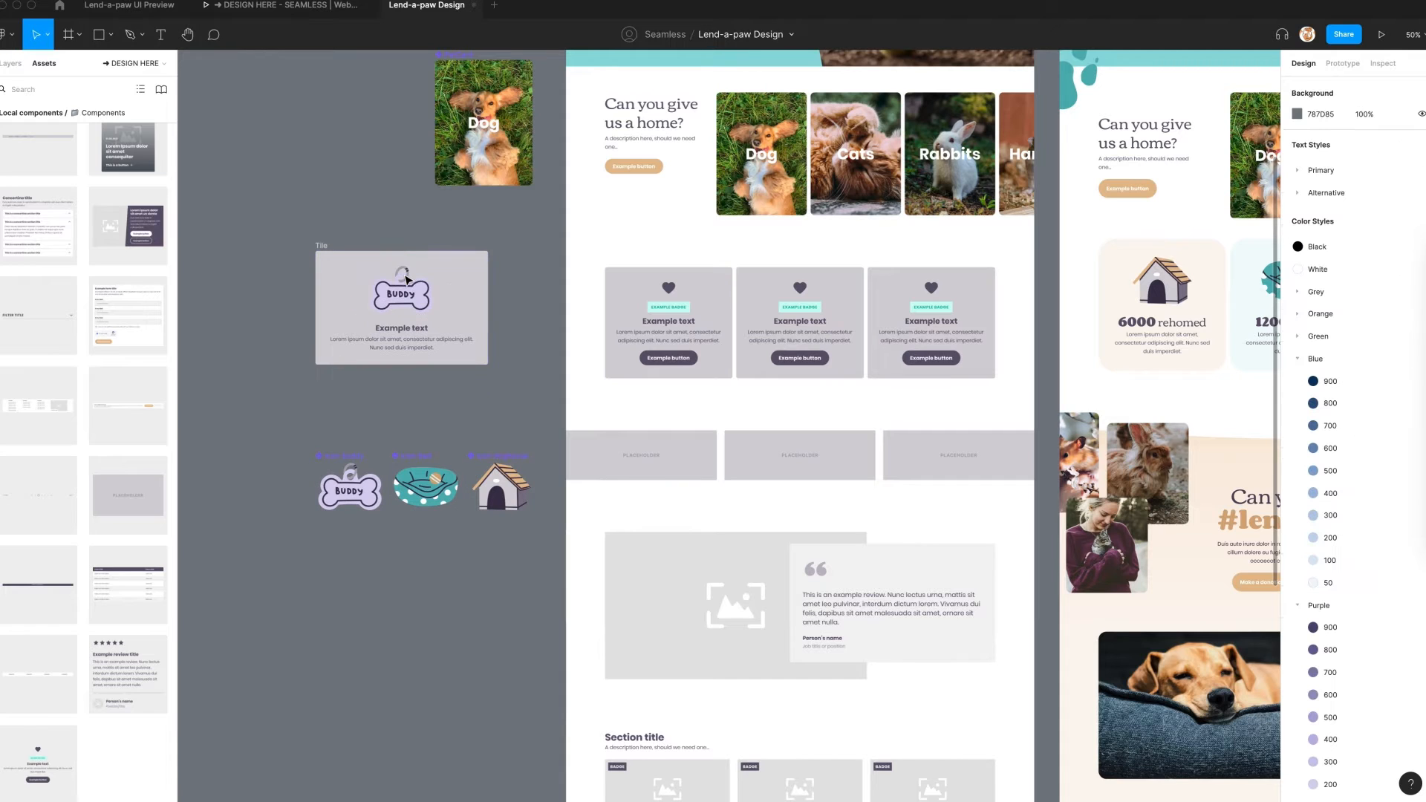
# Apply the Alternative 36px Light text style to the Tile's "Example text" heading
pyautogui.click(1170, 326)
pyautogui.click(423, 328)
pyautogui.click(1373, 306)
pyautogui.click(1349, 428)
pyautogui.click(1365, 306)
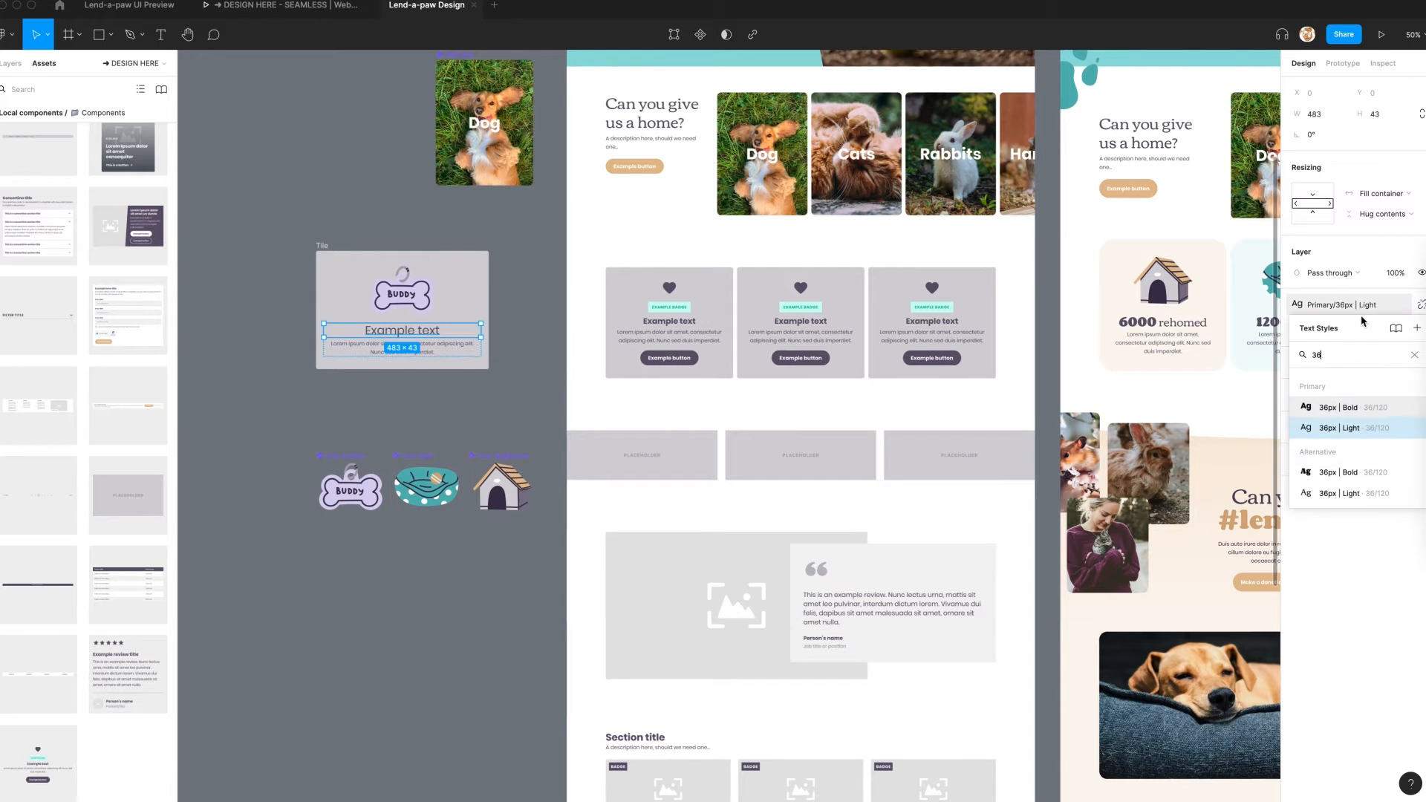
pyautogui.click(1353, 493)
pyautogui.click(392, 406)
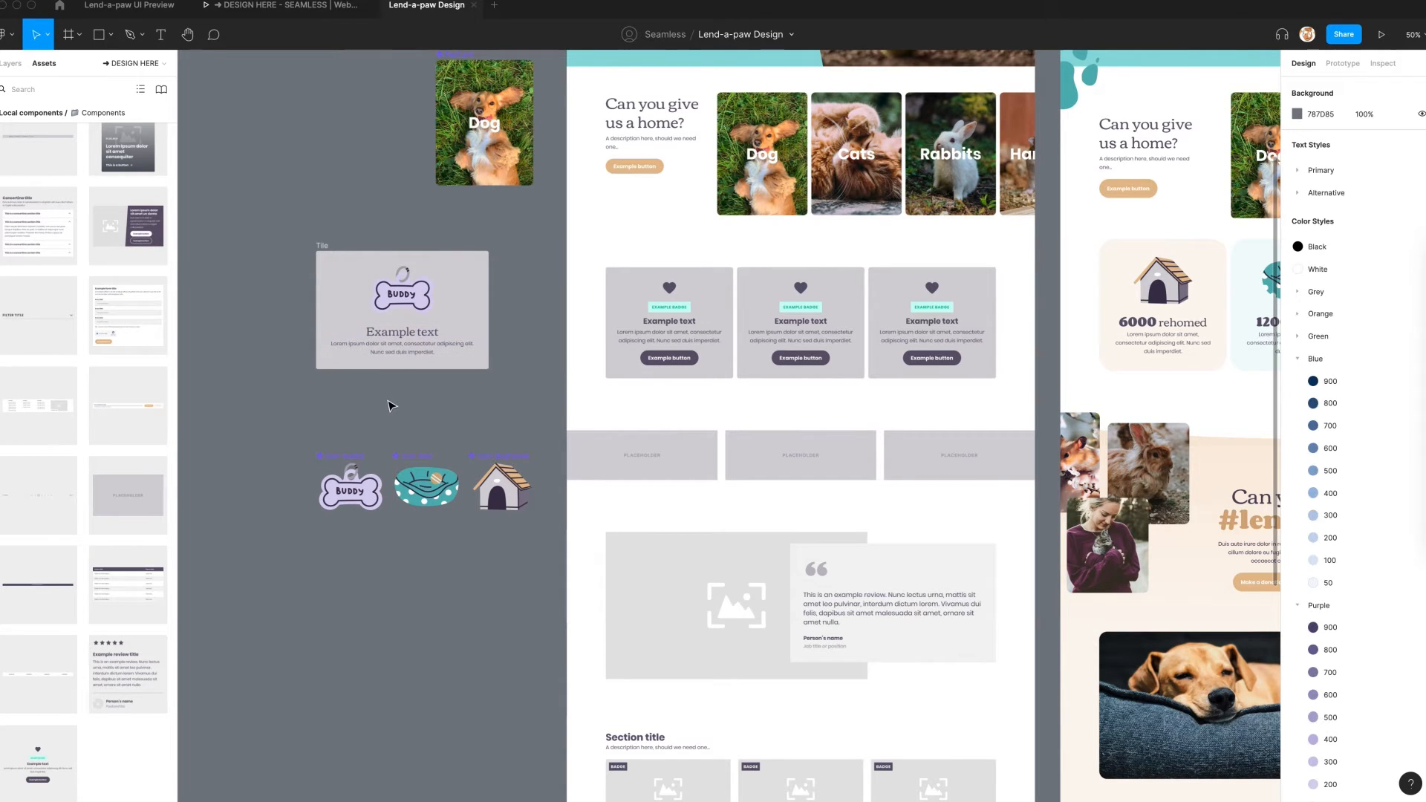
# Change the standalone Tile's background fill to the Orange/50 color style
pyautogui.click(327, 251)
pyautogui.click(1297, 426)
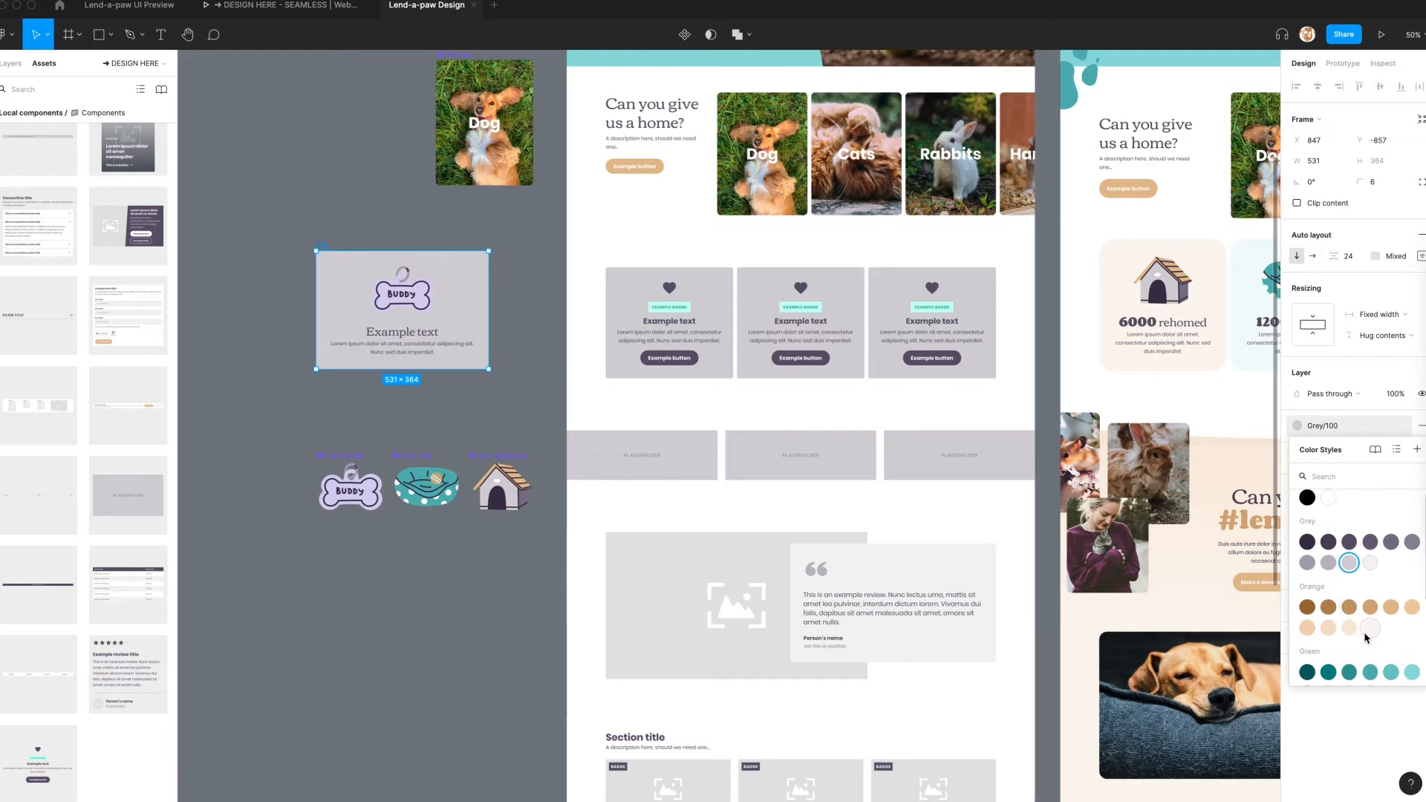
pyautogui.click(1369, 631)
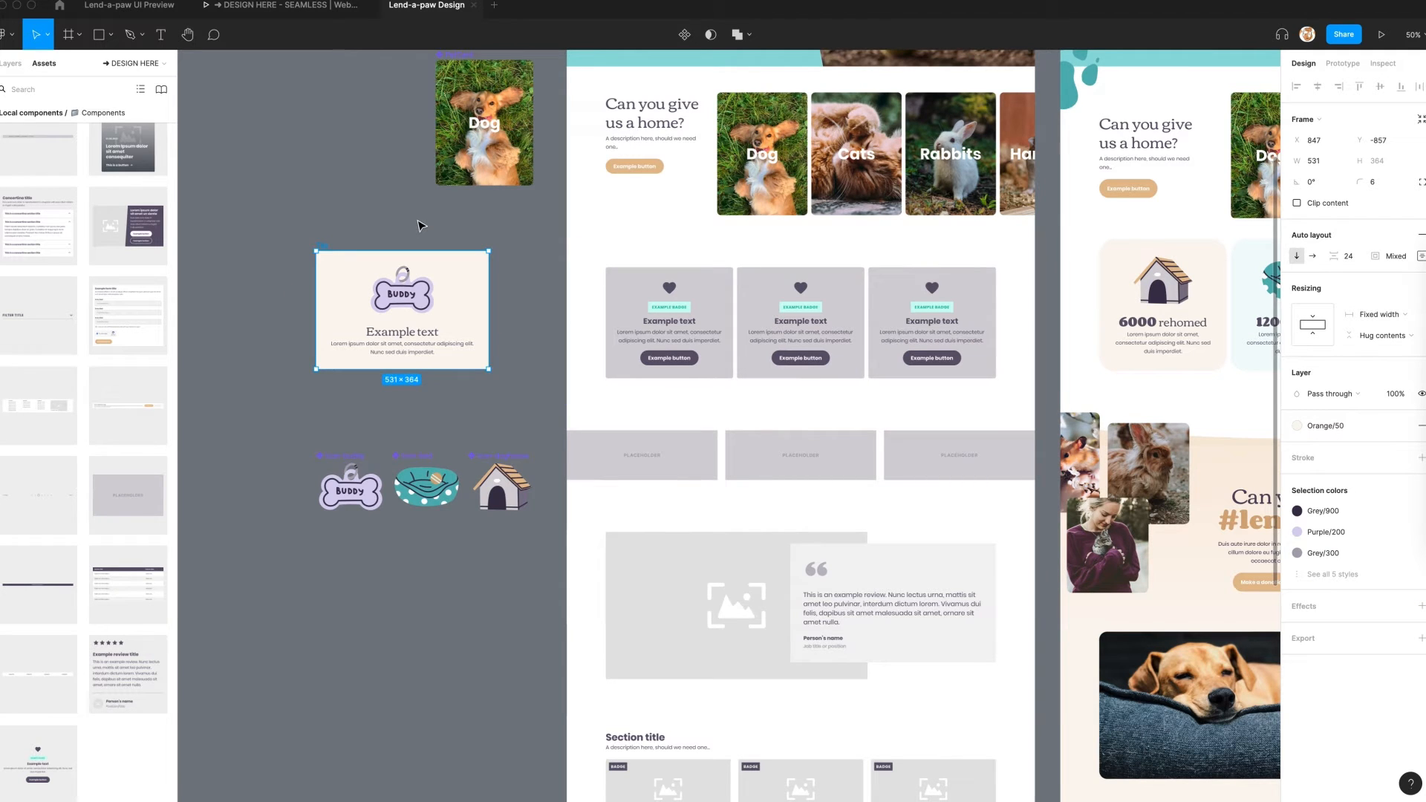
pyautogui.click(421, 225)
# Turn the restyled tile into a component named FeatureTile
pyautogui.click(1199, 279)
pyautogui.click(420, 240)
pyautogui.click(324, 245)
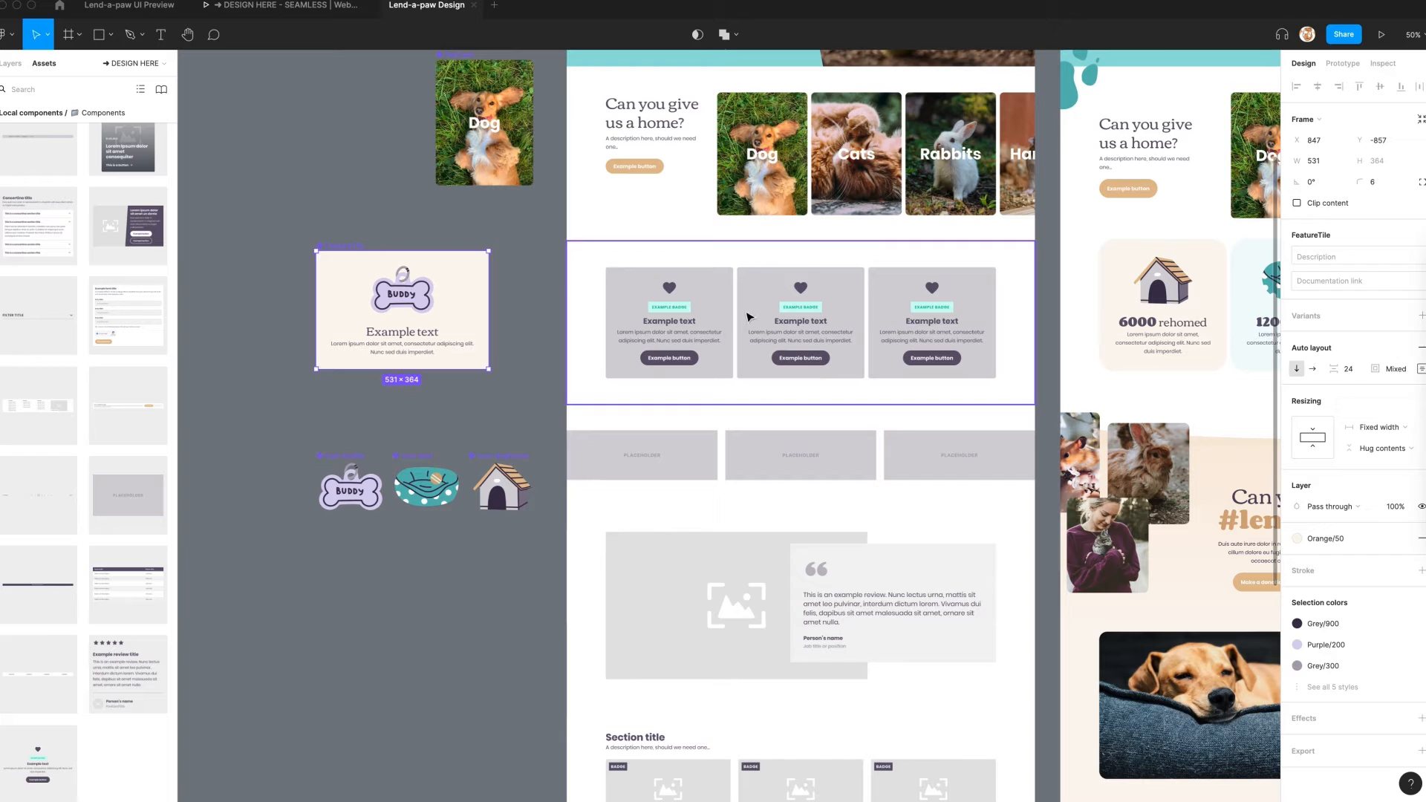
# Swap the three Tile instances in the homepage row for the FeatureTile component
pyautogui.doubleClick(707, 329)
pyautogui.hotkey('shift', 'Return')
pyautogui.keyDown('shift'); pyautogui.click(777, 297); pyautogui.keyUp('shift')
pyautogui.keyDown('shift'); pyautogui.click(908, 296); pyautogui.keyUp('shift')
pyautogui.click(1318, 211)
pyautogui.write('feature')
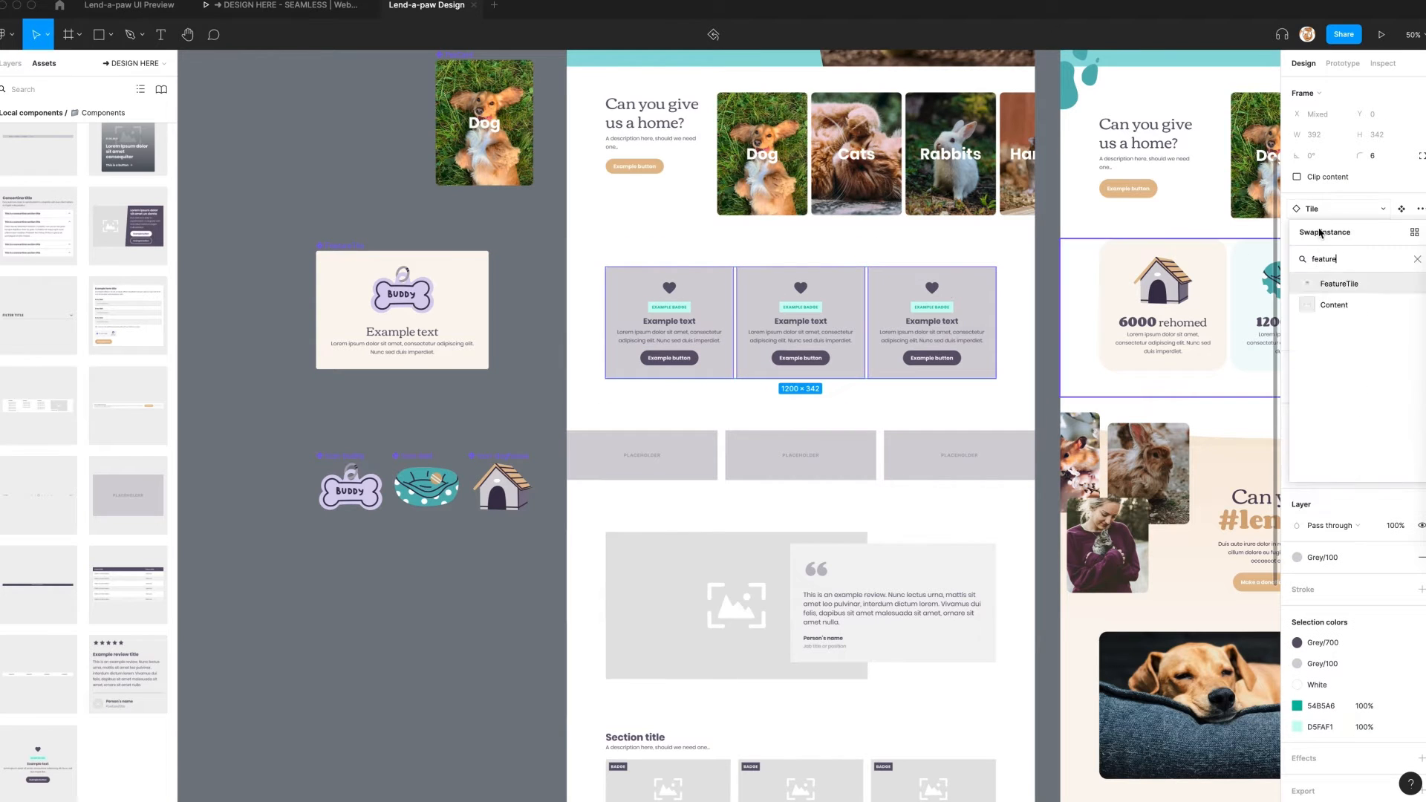
pyautogui.click(1332, 284)
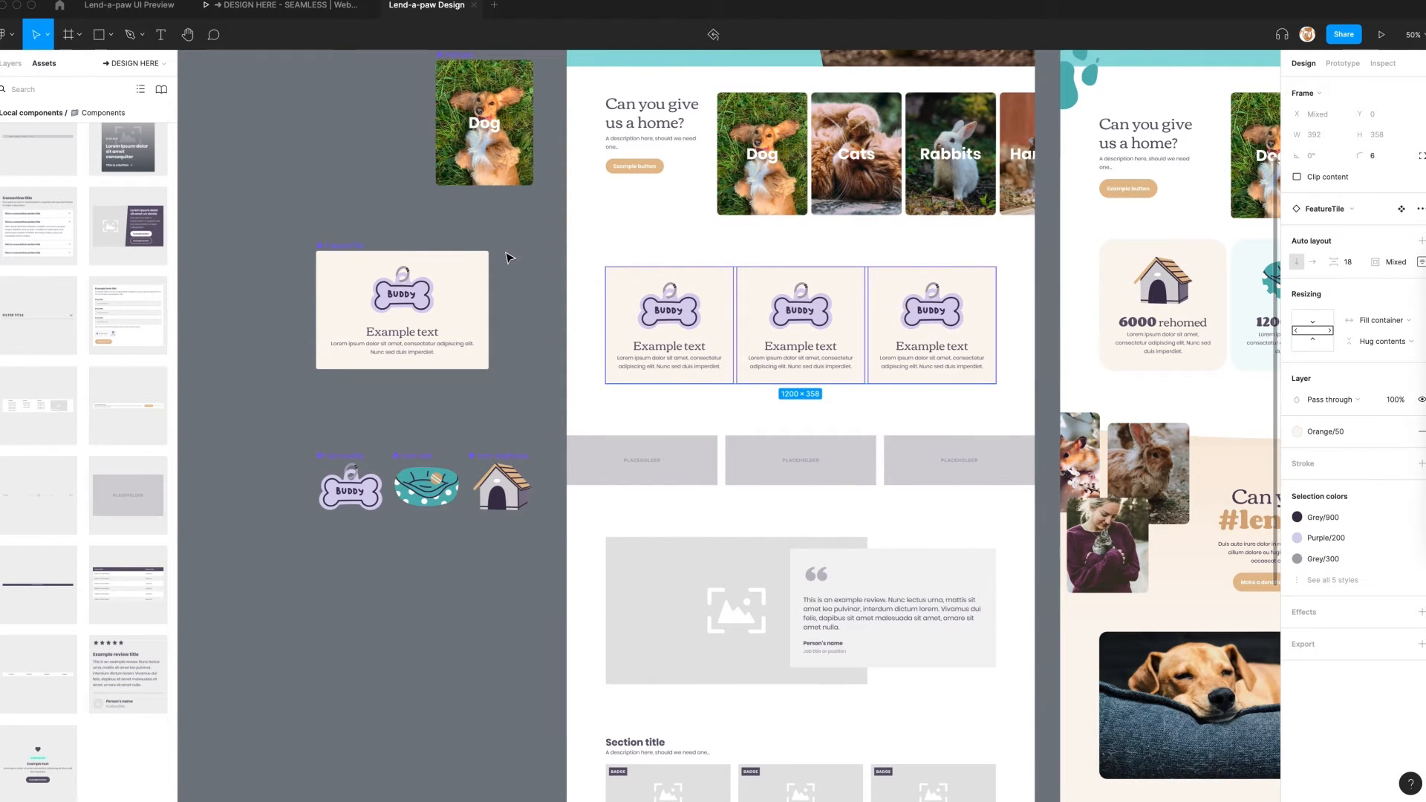
# Set the auto layout spacing of the main FeatureTile component to 40
pyautogui.click(407, 269)
pyautogui.write('40')
pyautogui.press('Return')
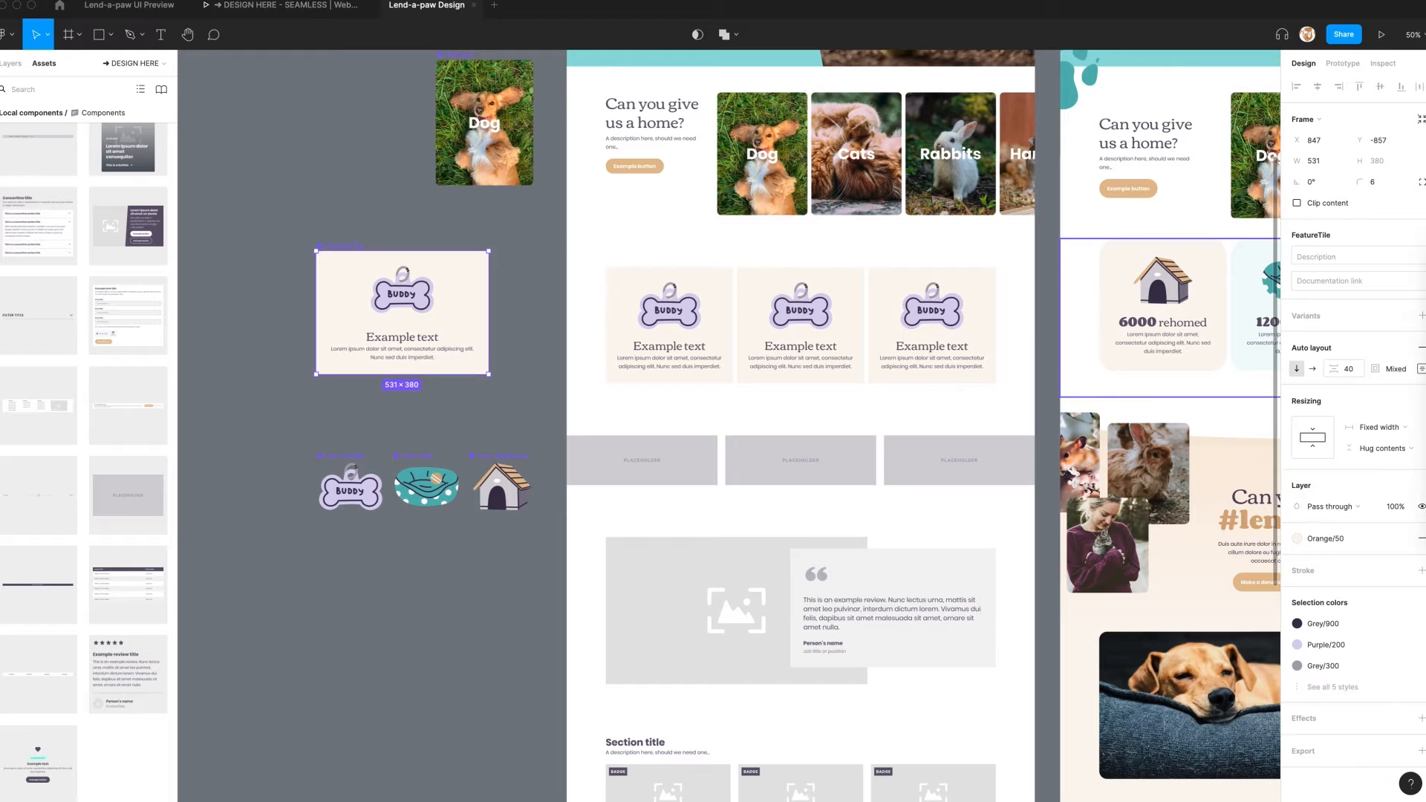
# Set the auto layout spacing of the three FeatureTile instances in the homepage row to 24
pyautogui.doubleClick(677, 349)
pyautogui.keyDown('shift'); pyautogui.click(839, 349); pyautogui.keyUp('shift')
pyautogui.keyDown('shift'); pyautogui.click(921, 344); pyautogui.keyUp('shift')
pyautogui.click(1351, 262)
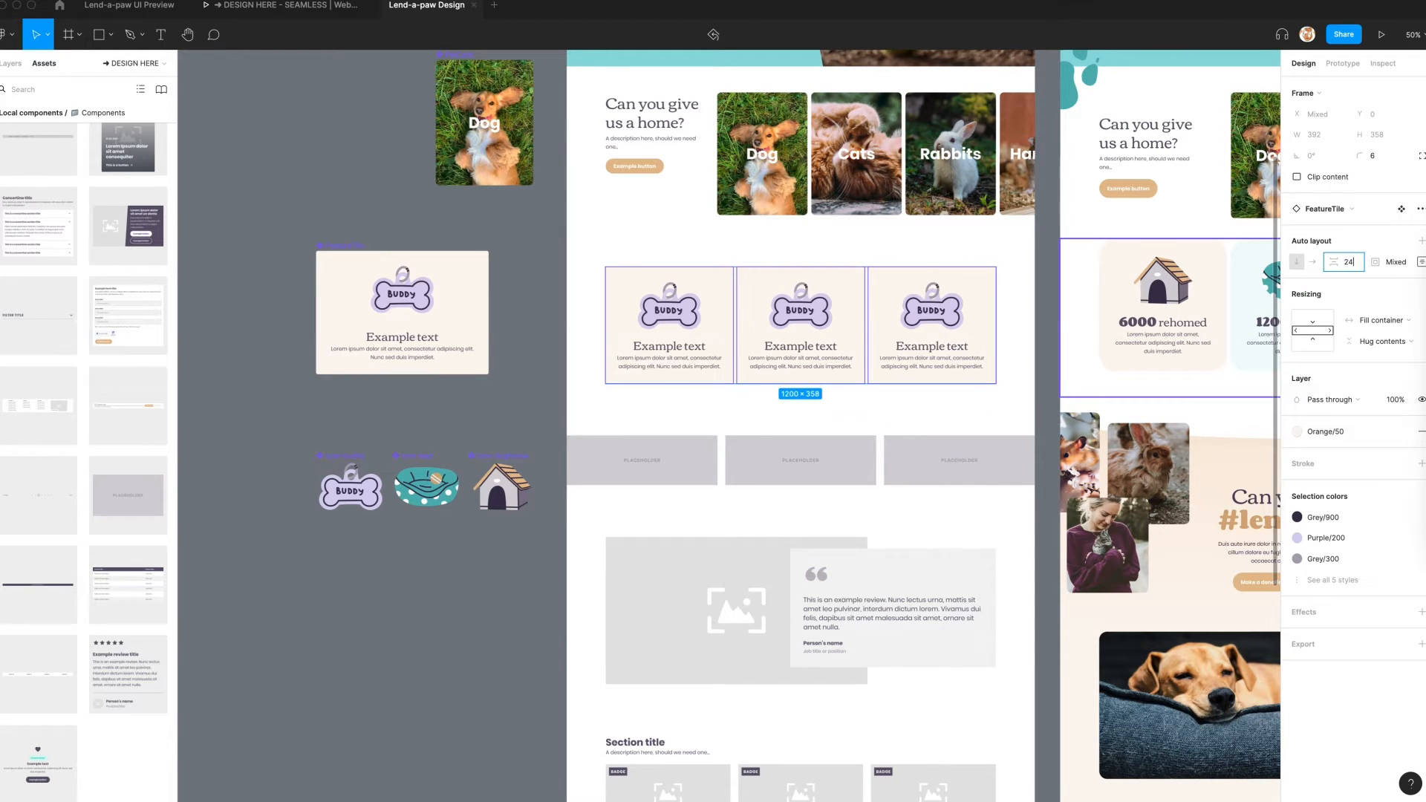
# Change the first tile's heading to "6000 rehomed" and give the number the Alternative 36px Bold style
pyautogui.doubleClick(668, 346)
pyautogui.doubleClick(668, 346)
pyautogui.write('6000 rehome')
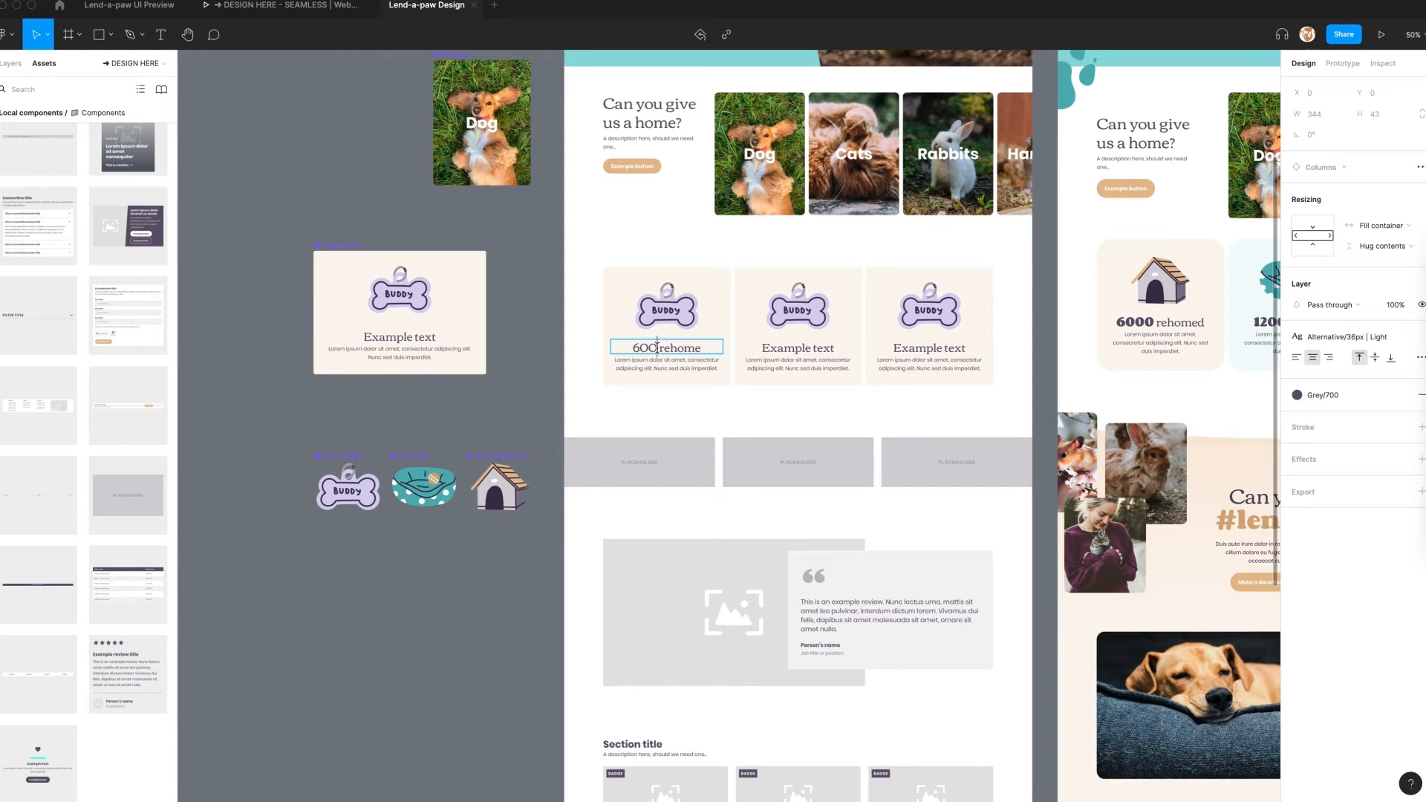
pyautogui.click(1336, 334)
pyautogui.click(1337, 496)
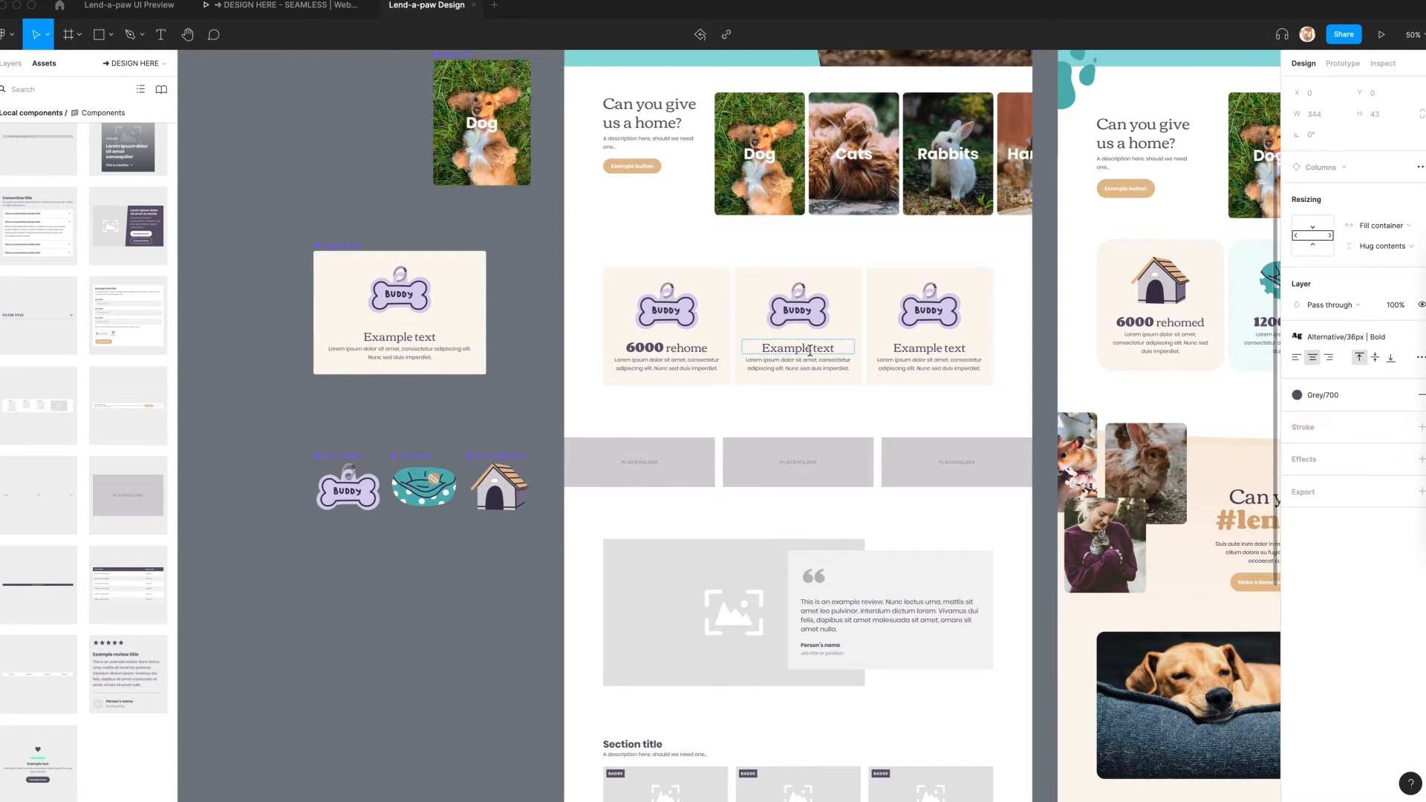
# Change the second tile's heading to "12000 saved" and give the number the Alternative 36px Bold style
pyautogui.hscroll(3, 609, 347)
pyautogui.doubleClick(700, 348)
pyautogui.doubleClick(700, 348)
pyautogui.write('12000 saved')
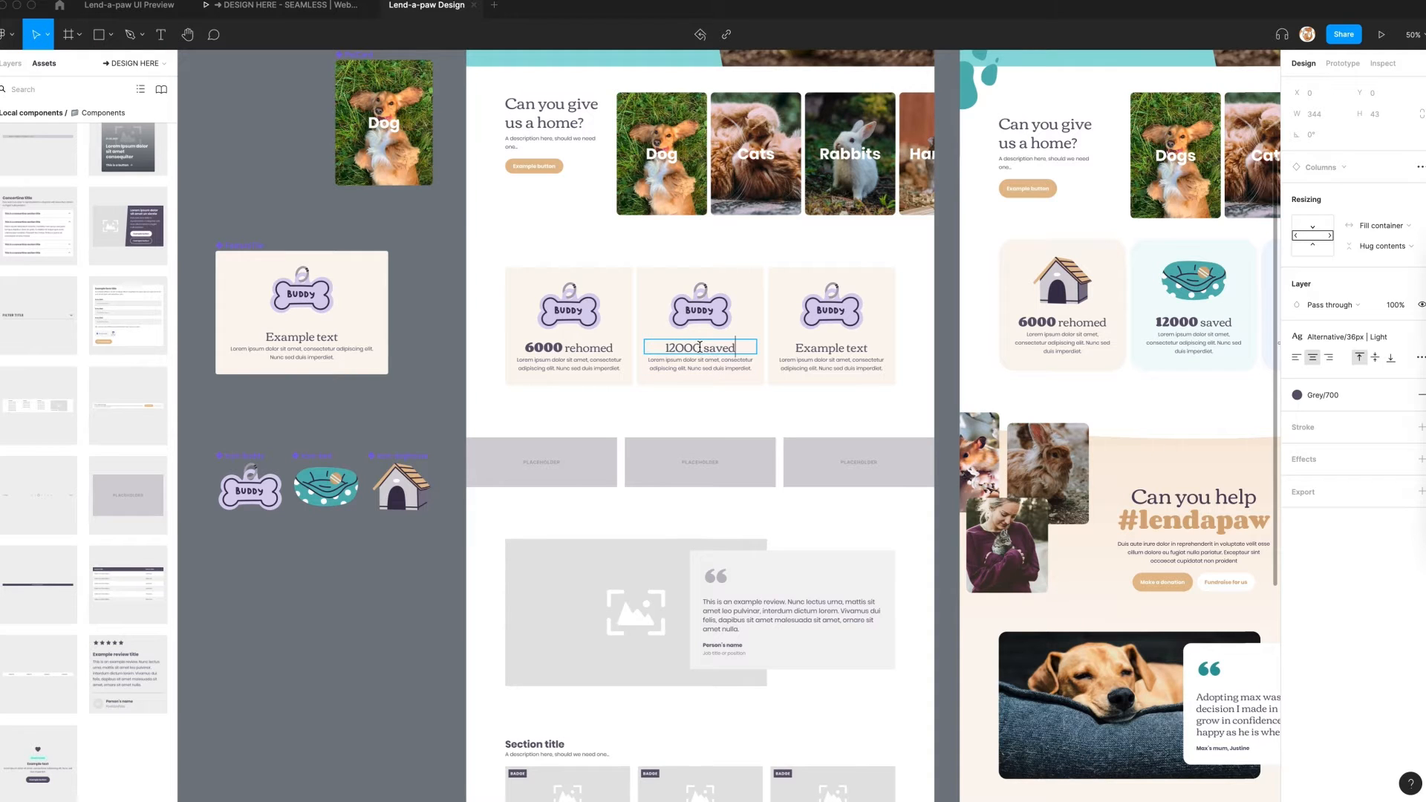
pyautogui.click(1329, 336)
pyautogui.click(1337, 503)
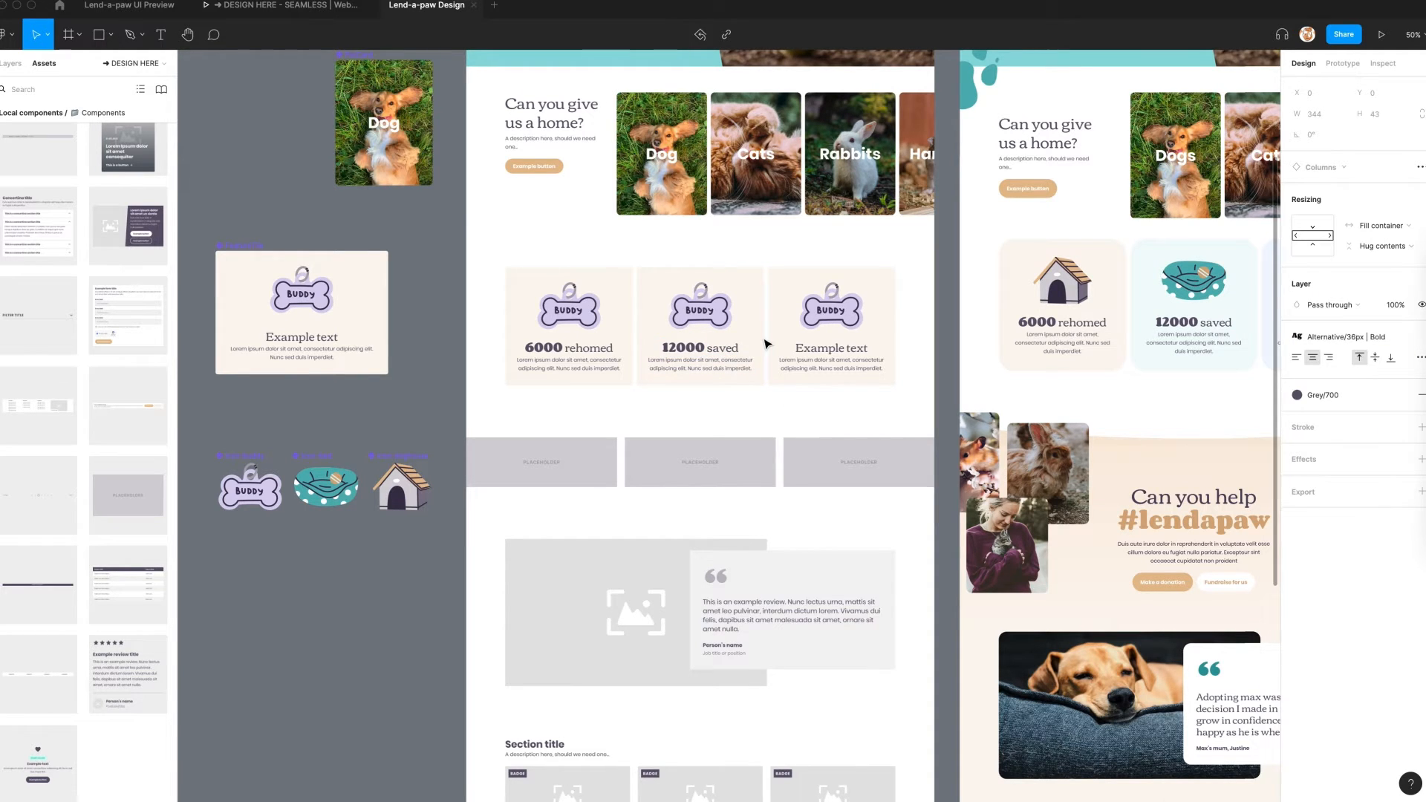
# Change the third tile's heading to "893 reunited" and give the number the Alternative 36px Bold style
pyautogui.hscroll(4, 719, 357)
pyautogui.doubleClick(719, 357)
pyautogui.doubleClick(719, 357)
pyautogui.write('893 reunited')
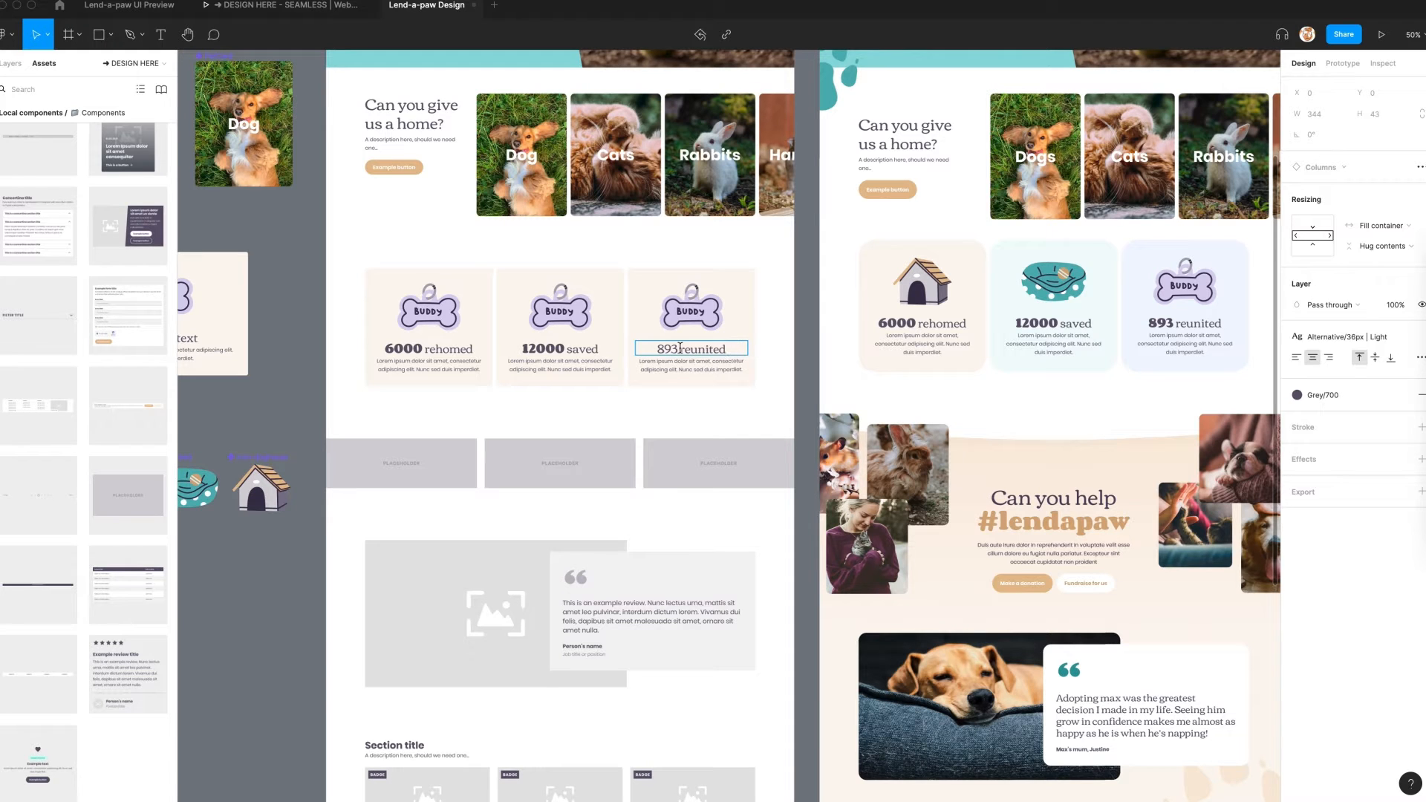
pyautogui.doubleClick(677, 348)
pyautogui.click(1346, 336)
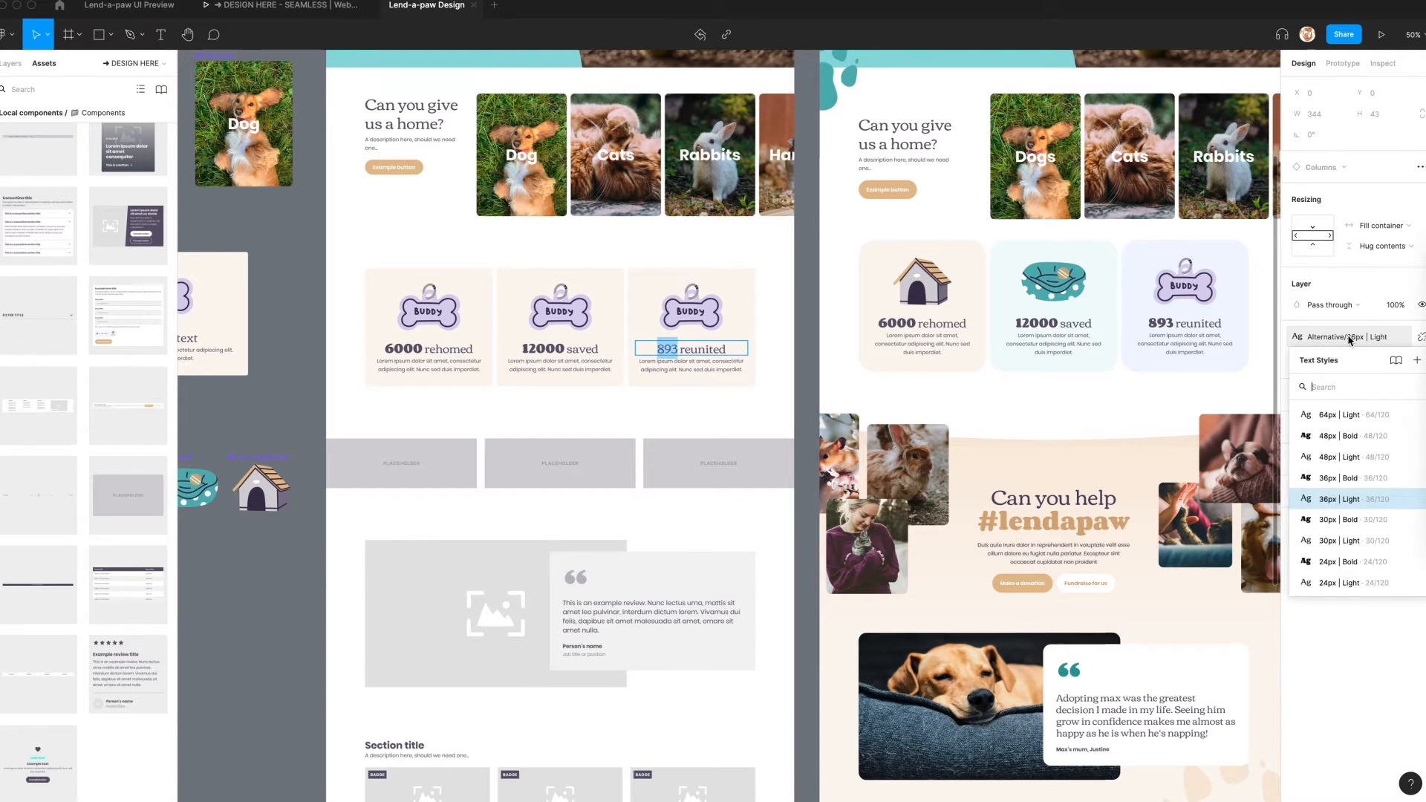
pyautogui.click(1337, 503)
pyautogui.click(308, 238)
# Swap the bone tag for icon-doghouse in the "6000 rehomed" tile and for icon-bed in the "12000 saved" tile
pyautogui.hscroll(-4, 308, 238)
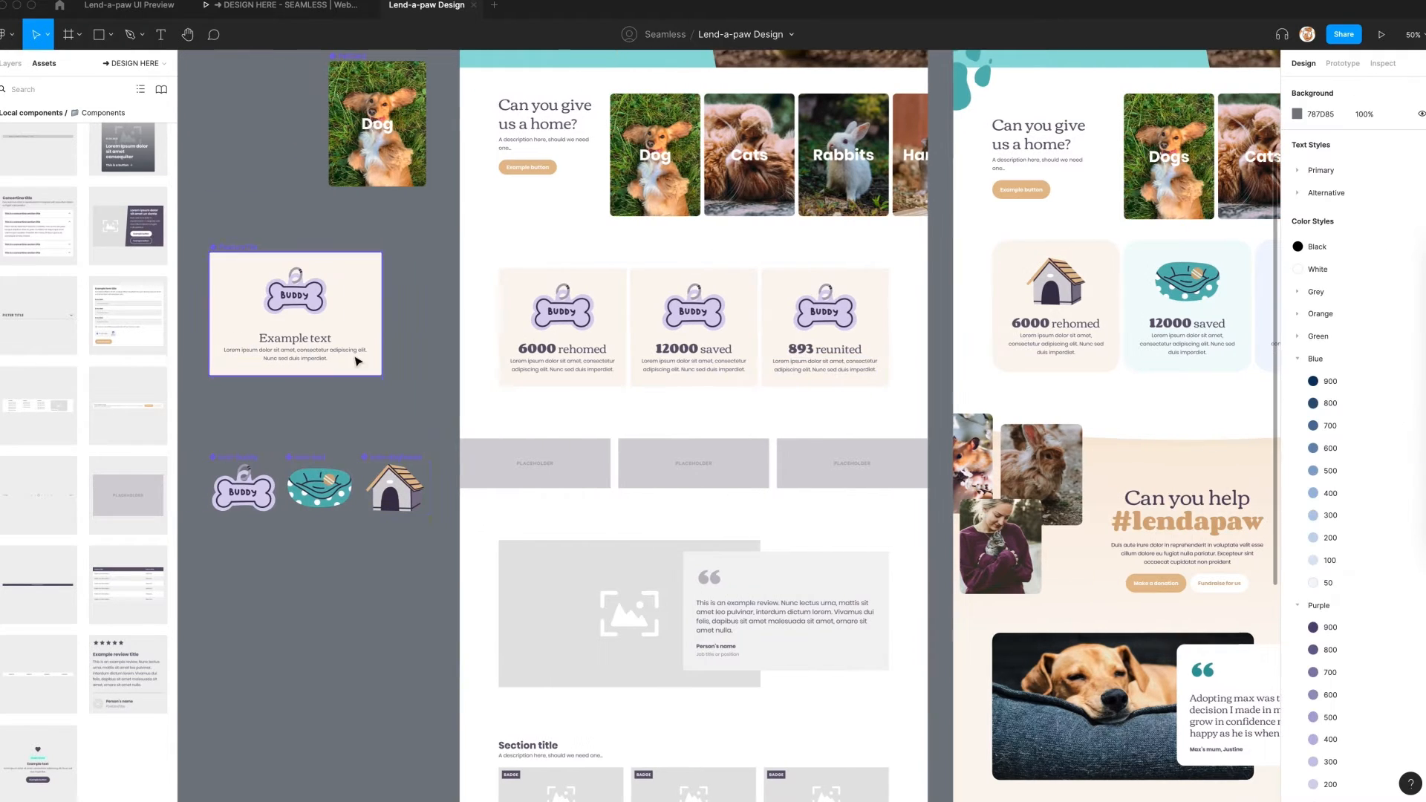
pyautogui.doubleClick(585, 316)
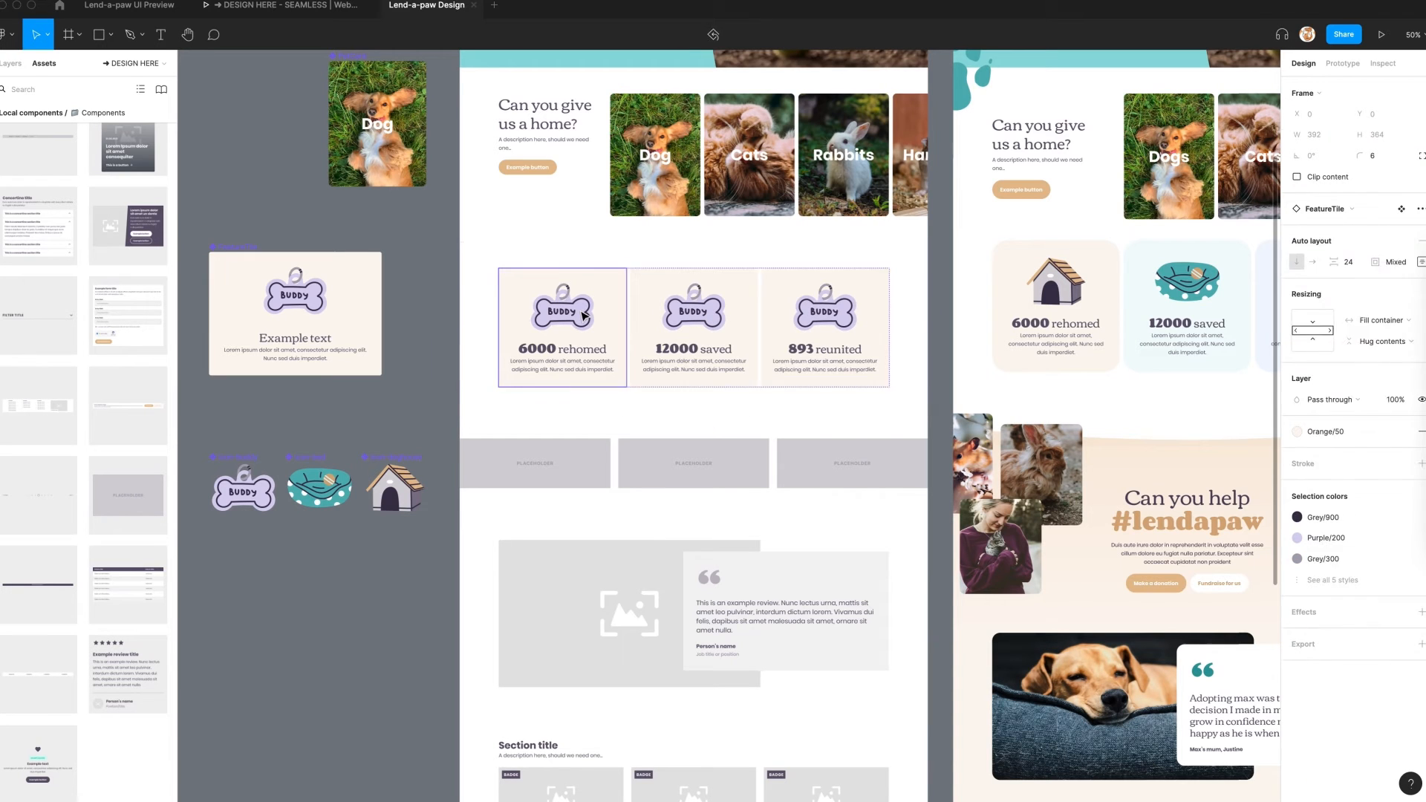
pyautogui.click(1328, 212)
pyautogui.click(1340, 373)
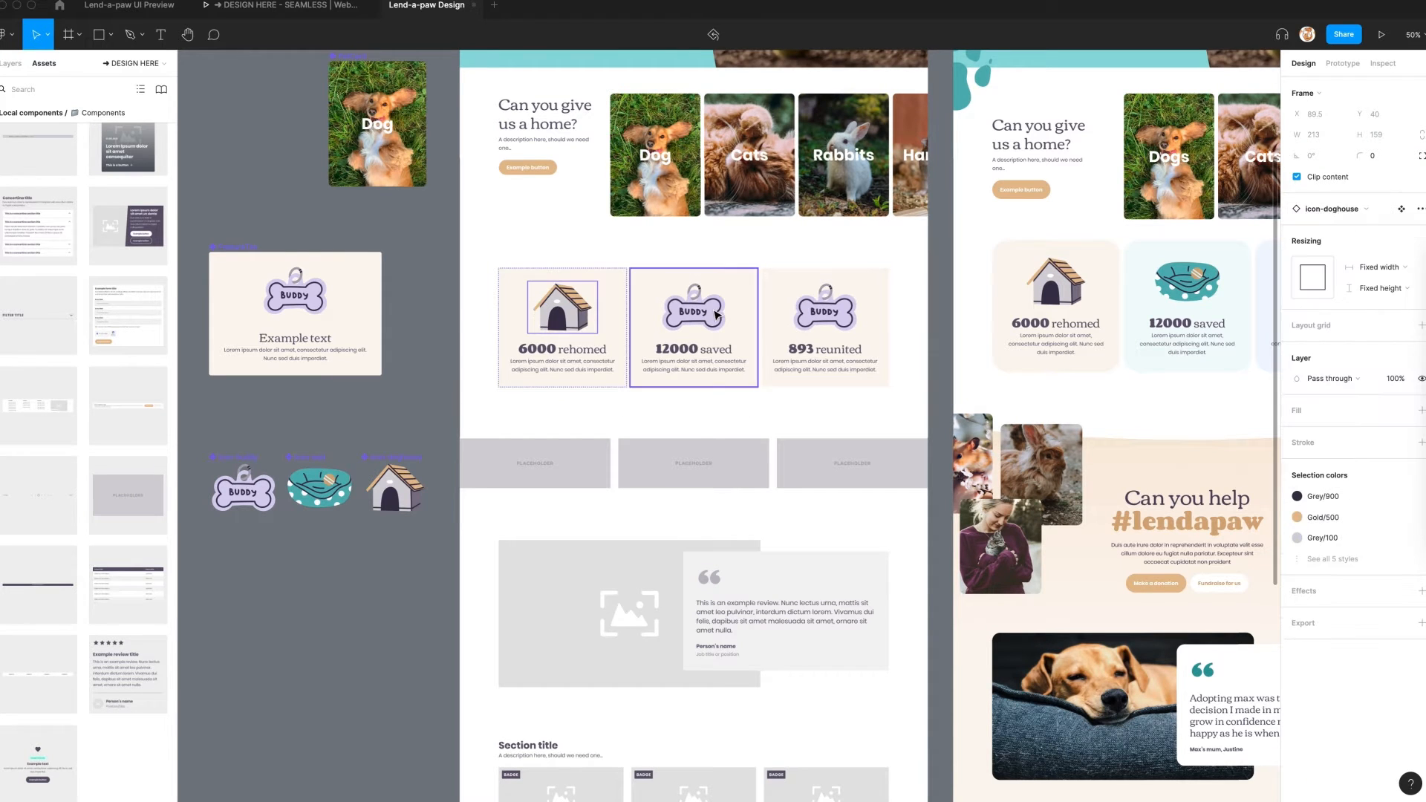
pyautogui.doubleClick(713, 300)
pyautogui.click(1328, 210)
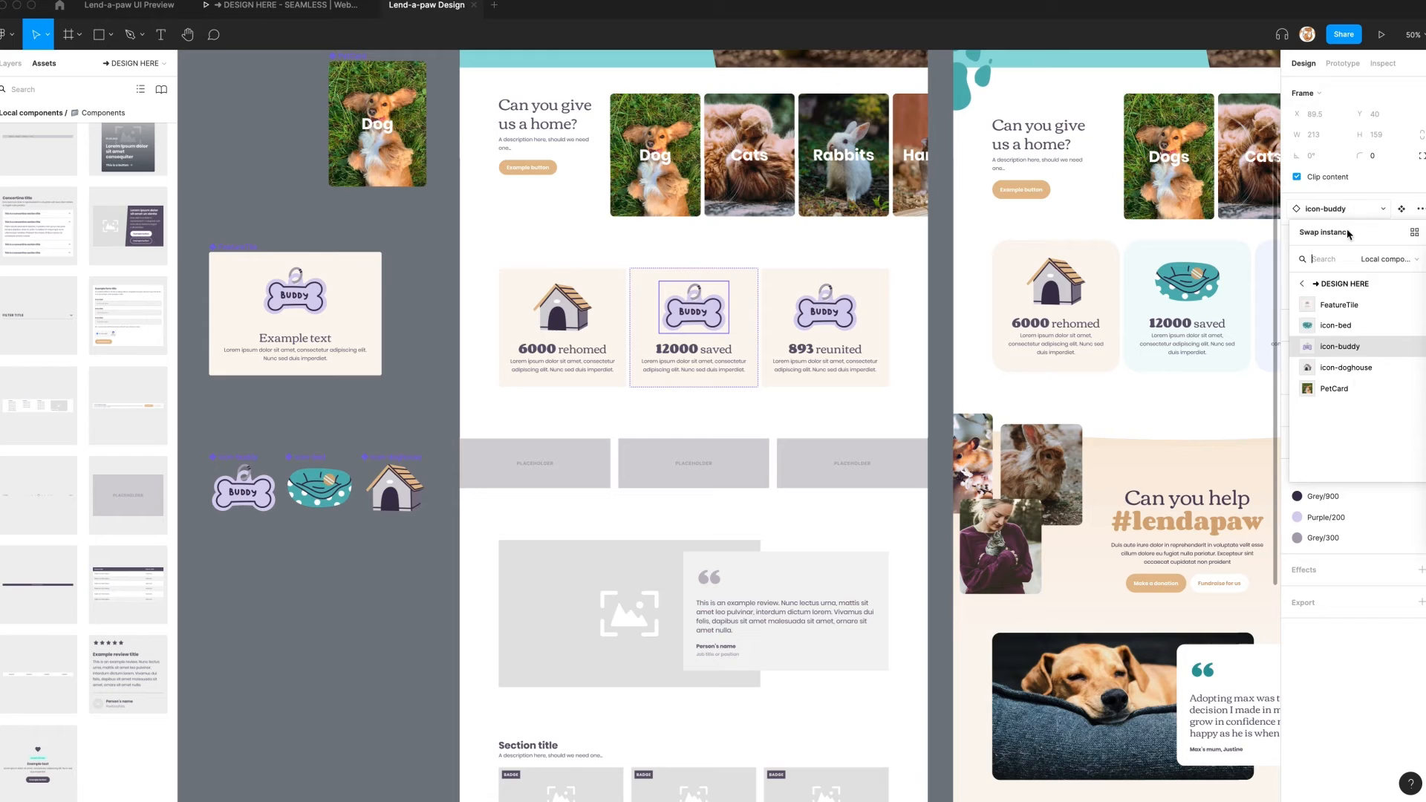
pyautogui.click(1346, 350)
# Fill the "12000 saved" tile with the palest green color style and the "893 reunited" tile with Purple/50
pyautogui.click(688, 272)
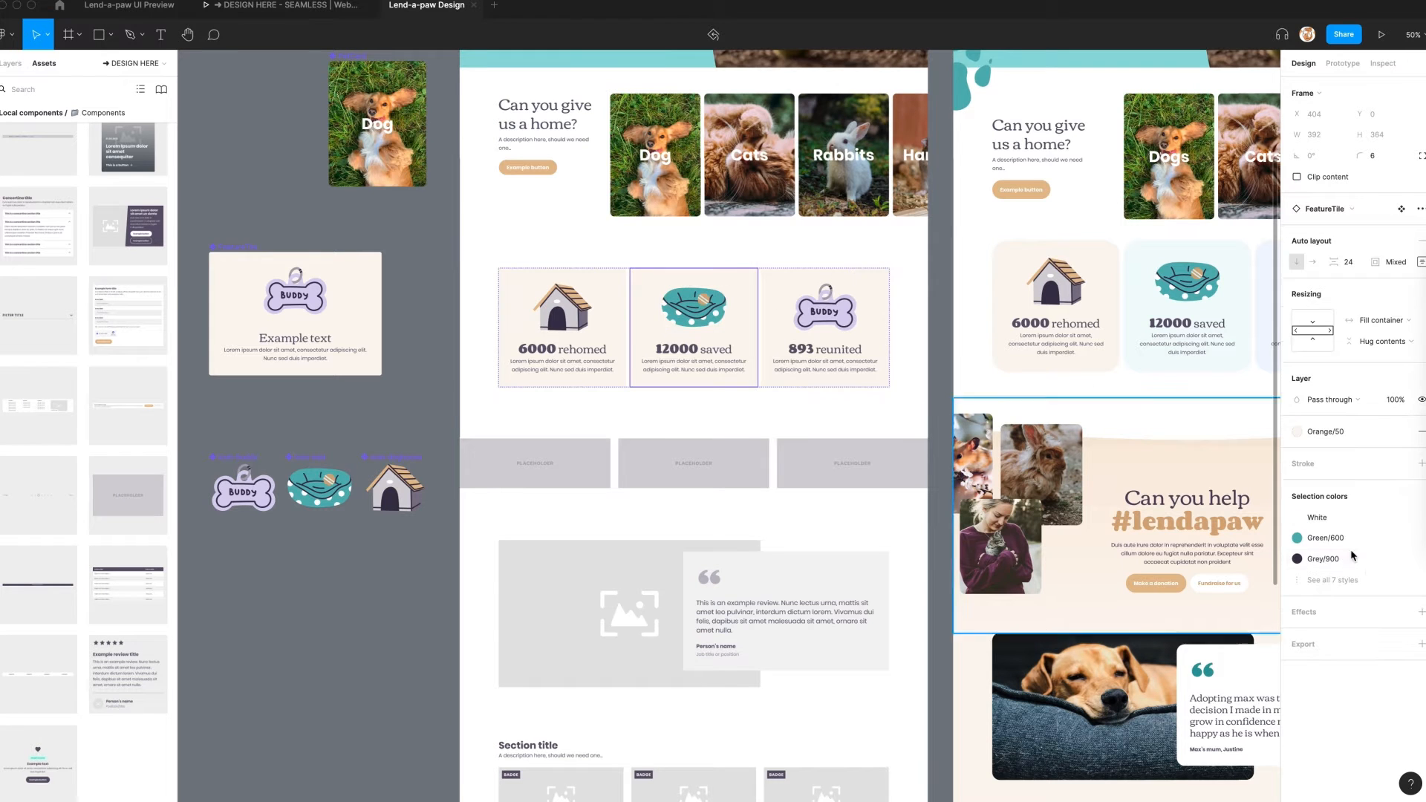
pyautogui.click(1334, 438)
pyautogui.click(1368, 658)
pyautogui.click(594, 297)
pyautogui.click(824, 297)
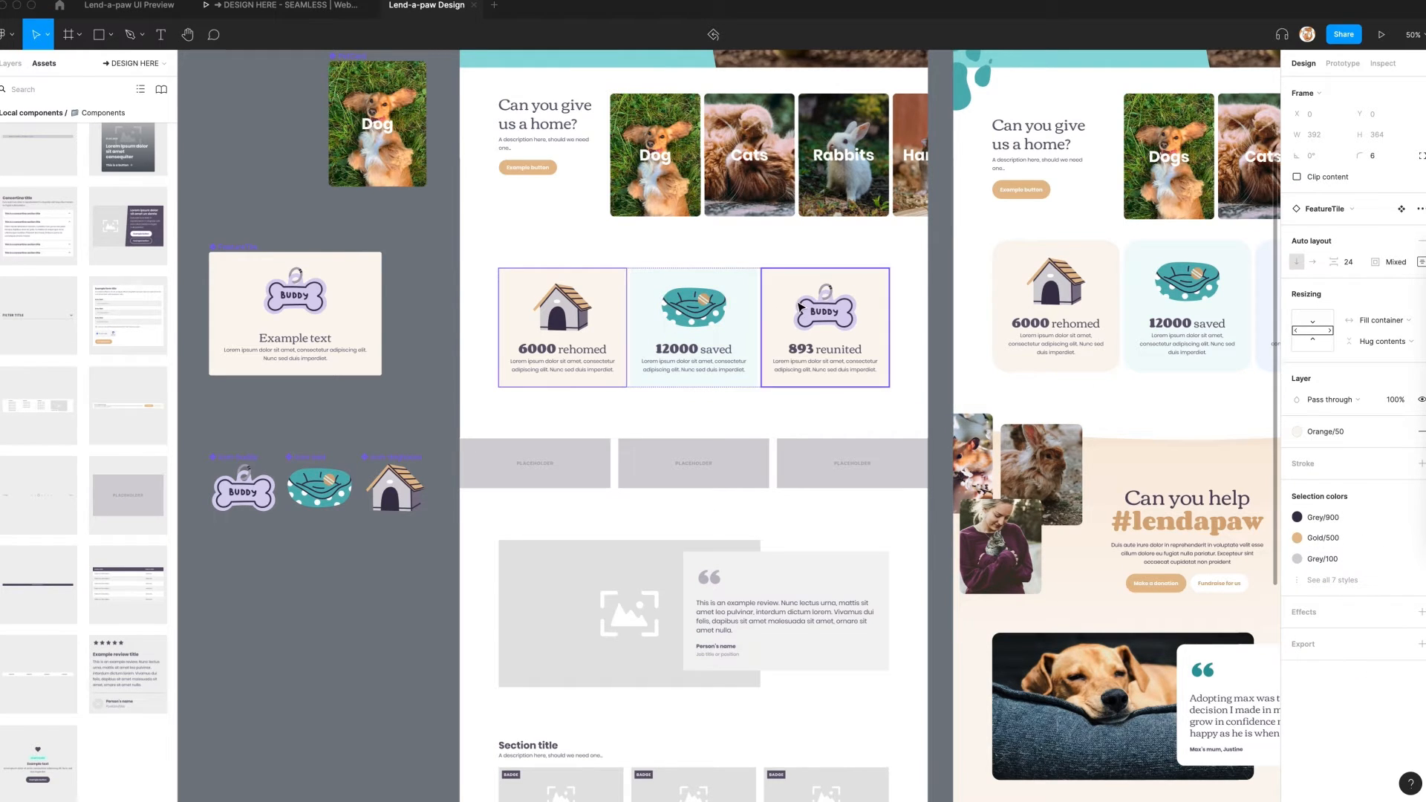
pyautogui.hscroll(5, 824, 297)
pyautogui.click(1326, 432)
pyautogui.scroll(-2, 1368, 661)
pyautogui.click(1370, 674)
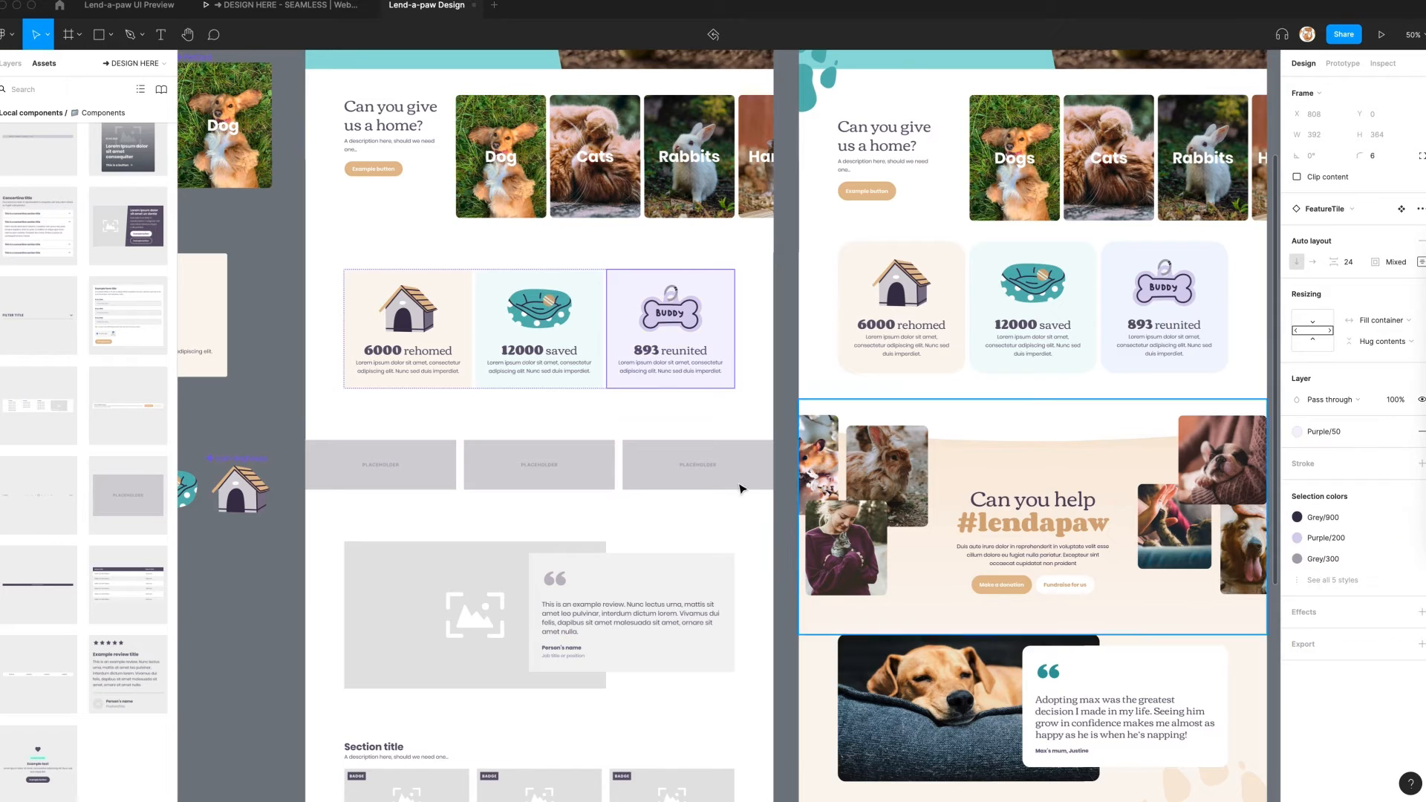
# Set the main FeatureTile component's corner radius to 48 and its padding to 48
pyautogui.hscroll(-3, 1130, 601)
pyautogui.click(957, 288)
pyautogui.click(203, 249)
pyautogui.click(1382, 185)
pyautogui.write('6')
pyautogui.press('Return')
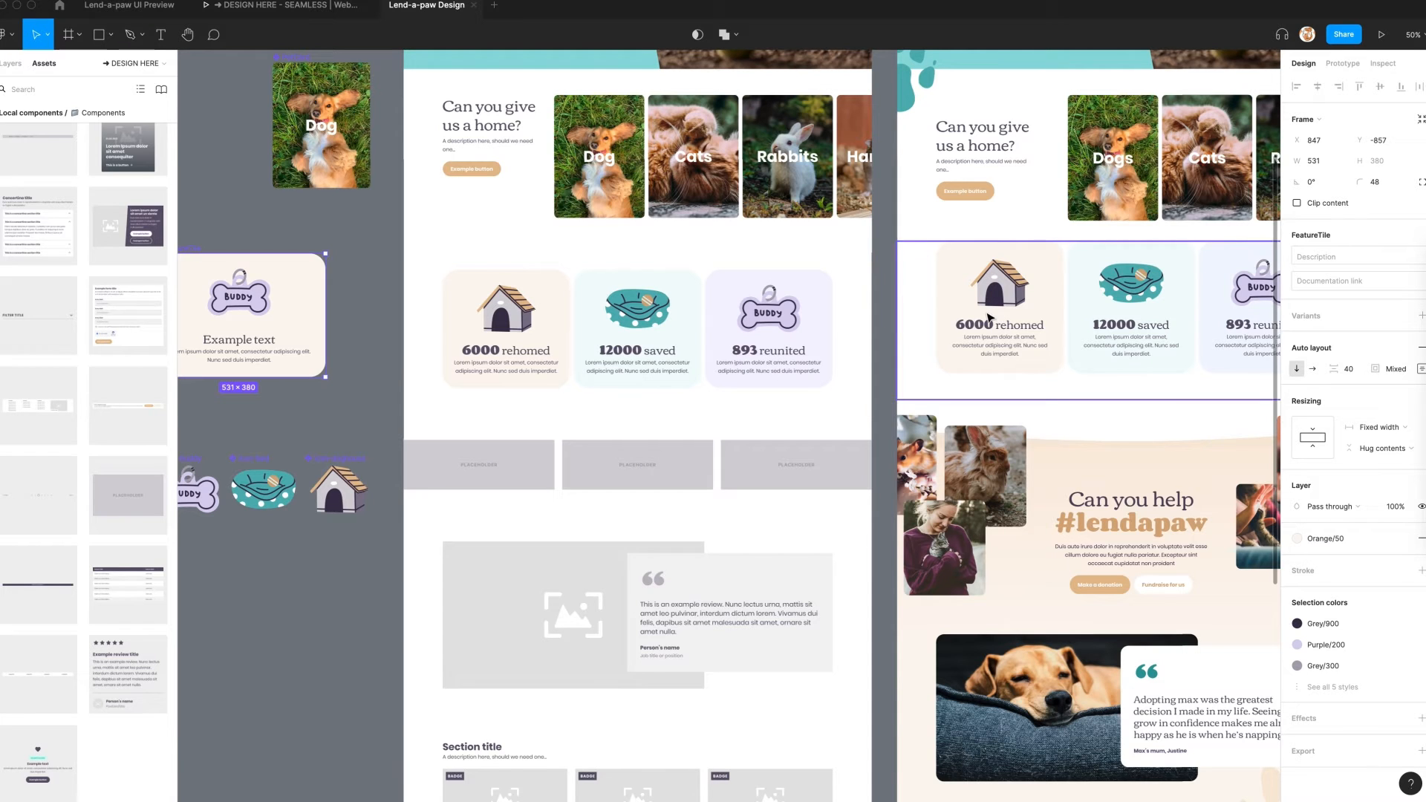
pyautogui.write('48')
pyautogui.press('Return')
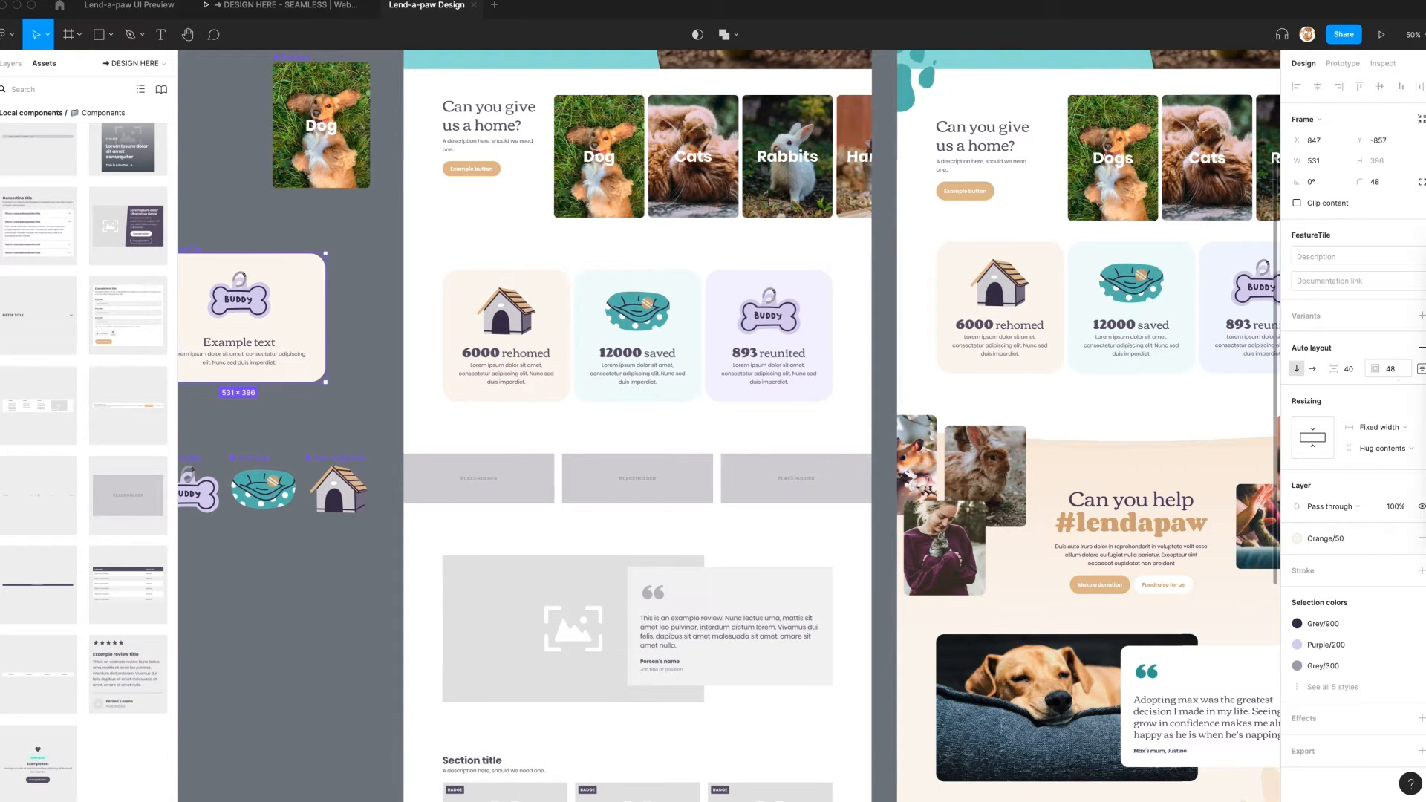
pyautogui.click(369, 403)
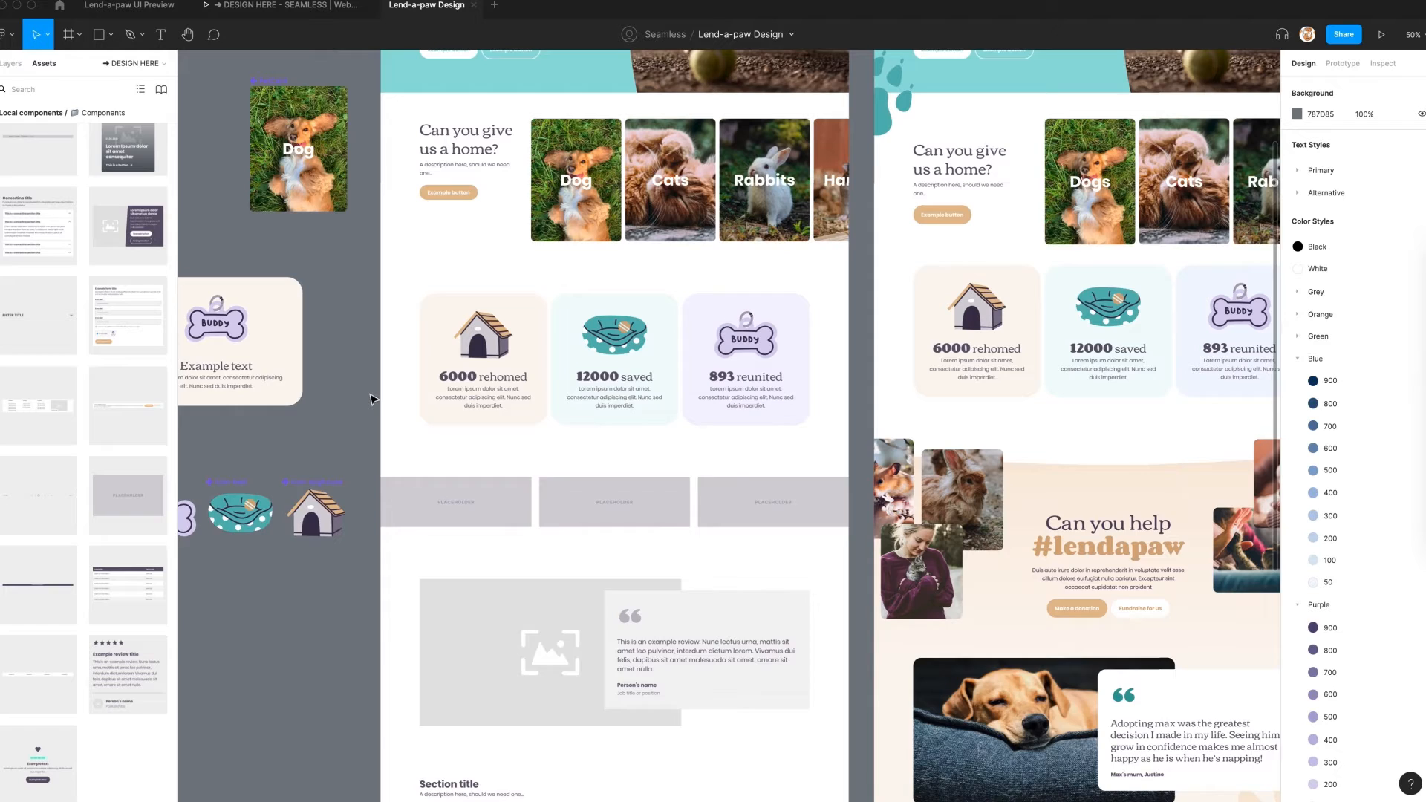
# Set the bottom padding of the "Can you give us a home?" carousel section to 0
pyautogui.scroll(3, 371, 401)
pyautogui.hscroll(2, 694, 360)
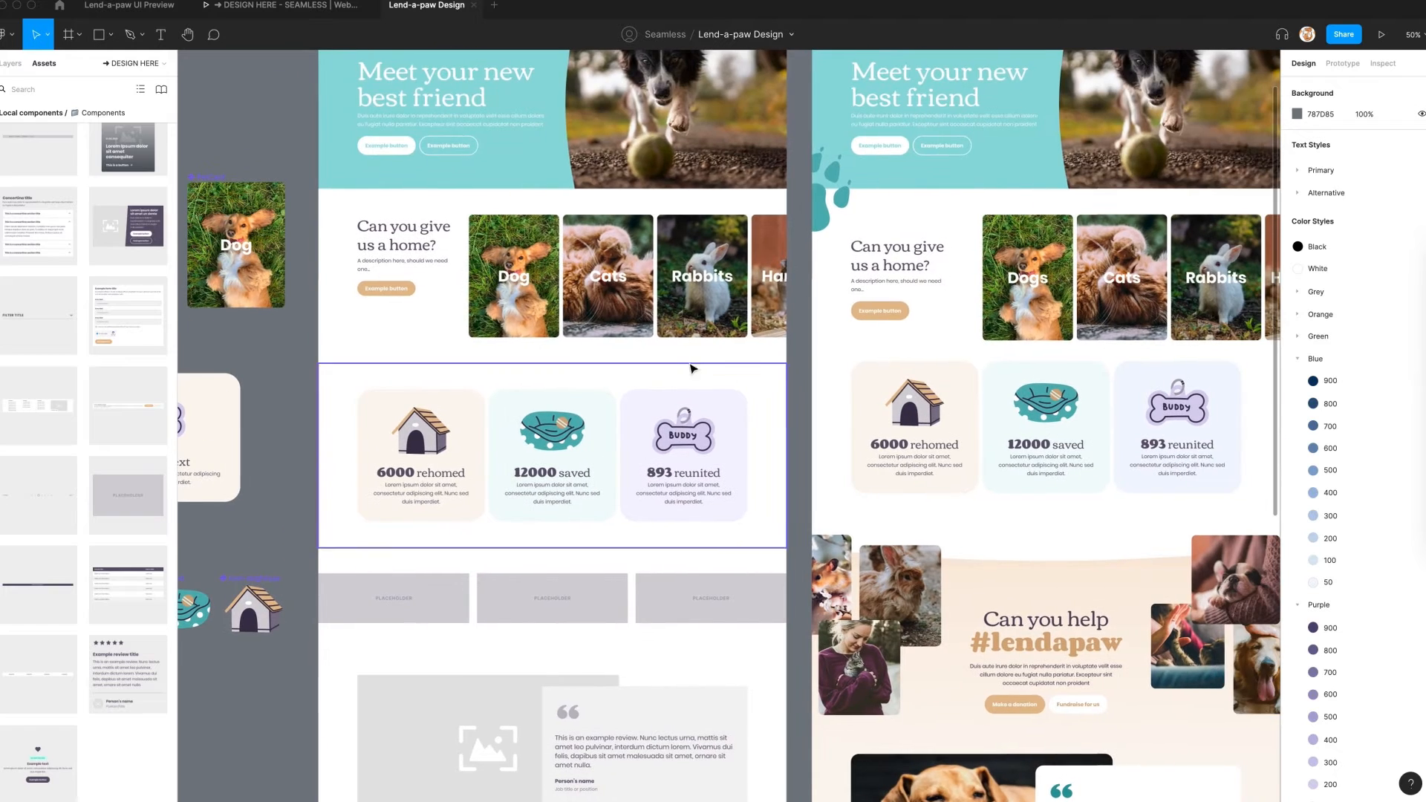
pyautogui.click(541, 356)
pyautogui.click(1417, 346)
pyautogui.click(1378, 433)
pyautogui.write('0')
pyautogui.press('Return')
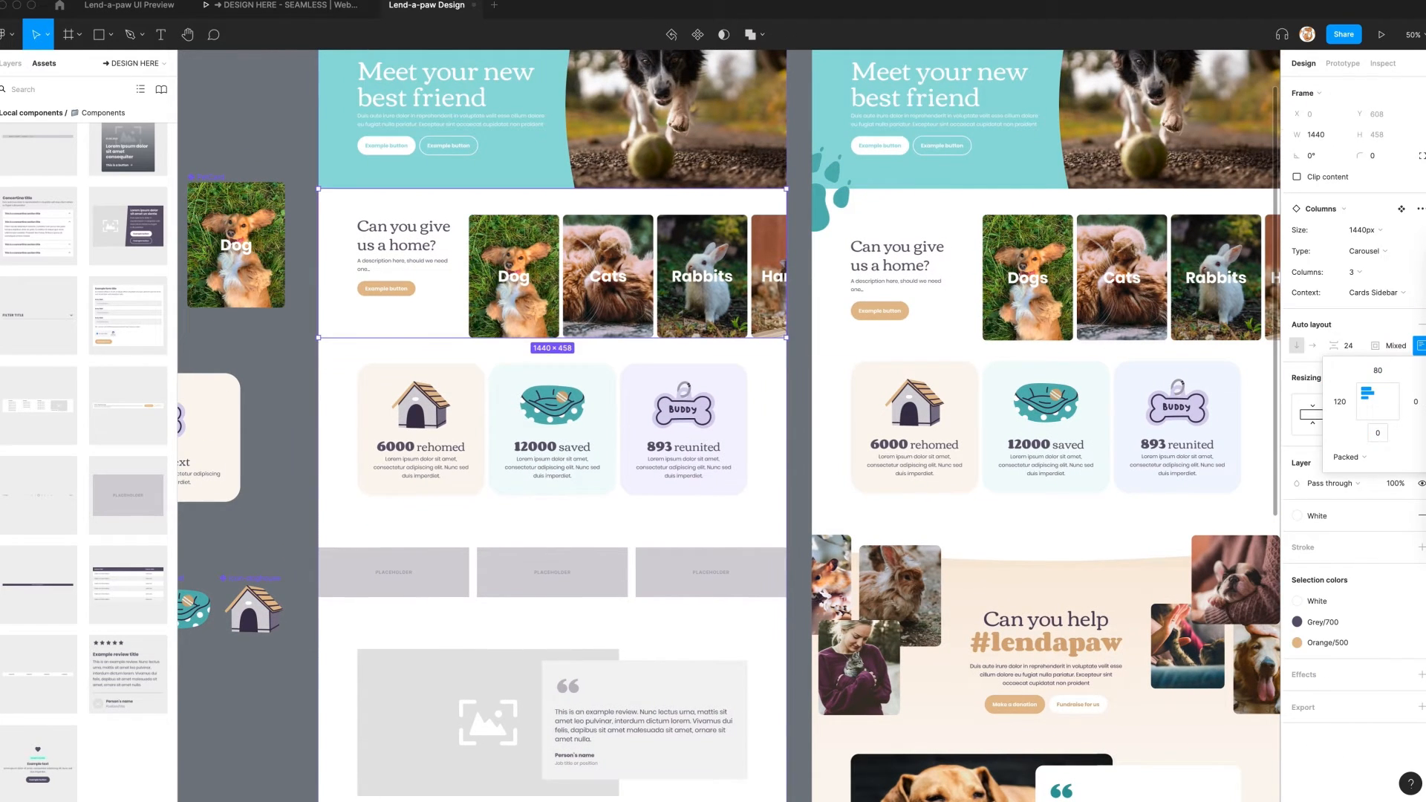
# Set the spacing between the carousel section's intro text and its pet cards to 110
pyautogui.click(1348, 346)
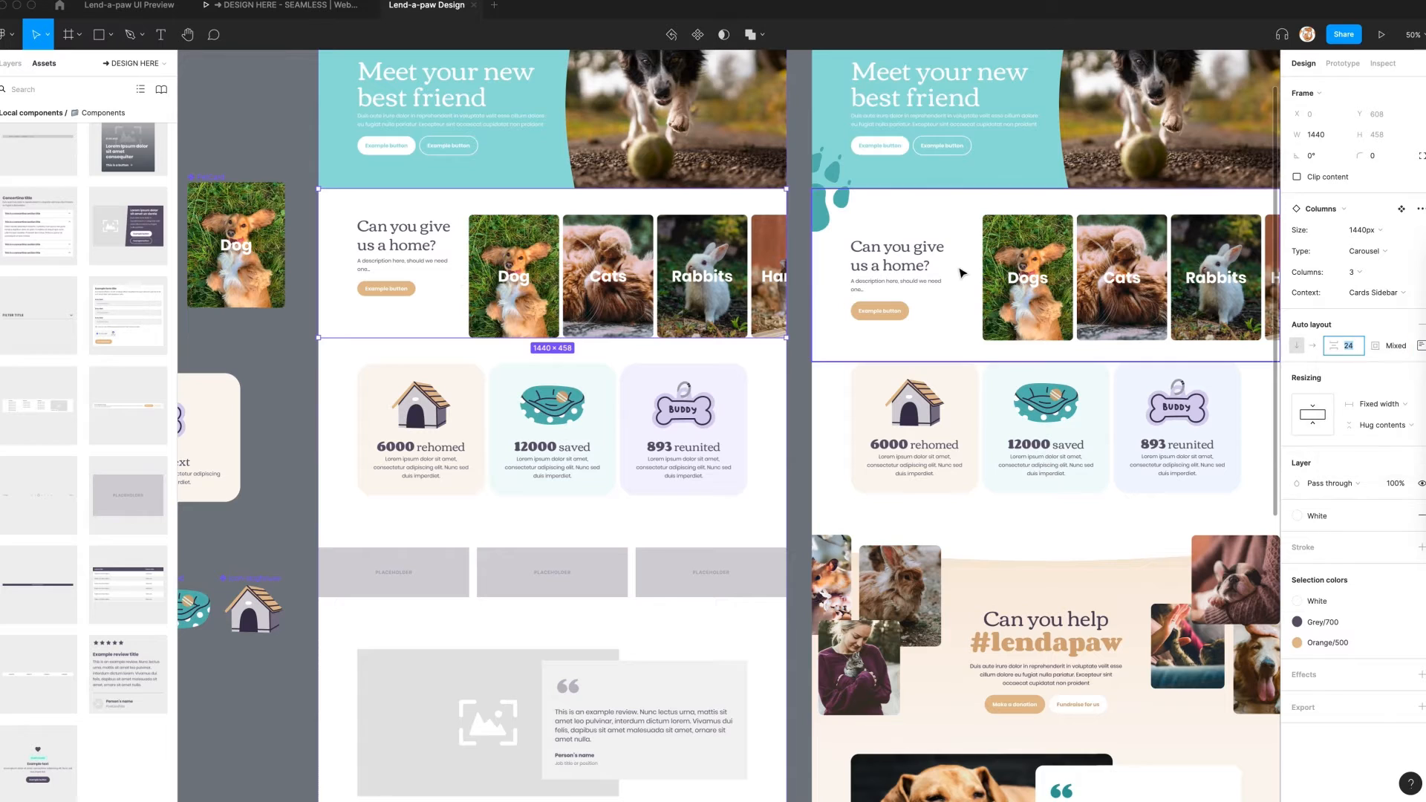
pyautogui.click(963, 272)
pyautogui.doubleClick(1010, 295)
pyautogui.click(446, 263)
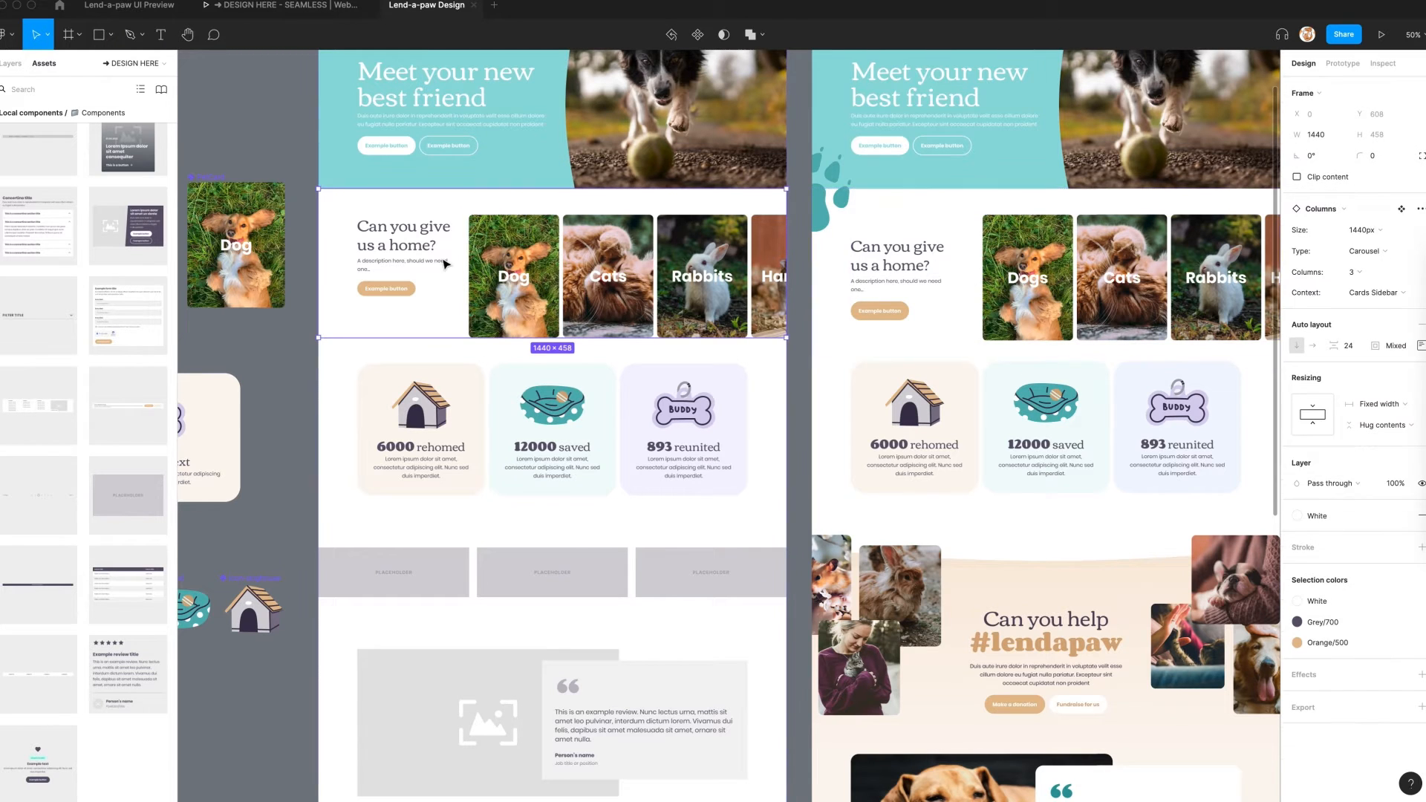
pyautogui.press('Return')
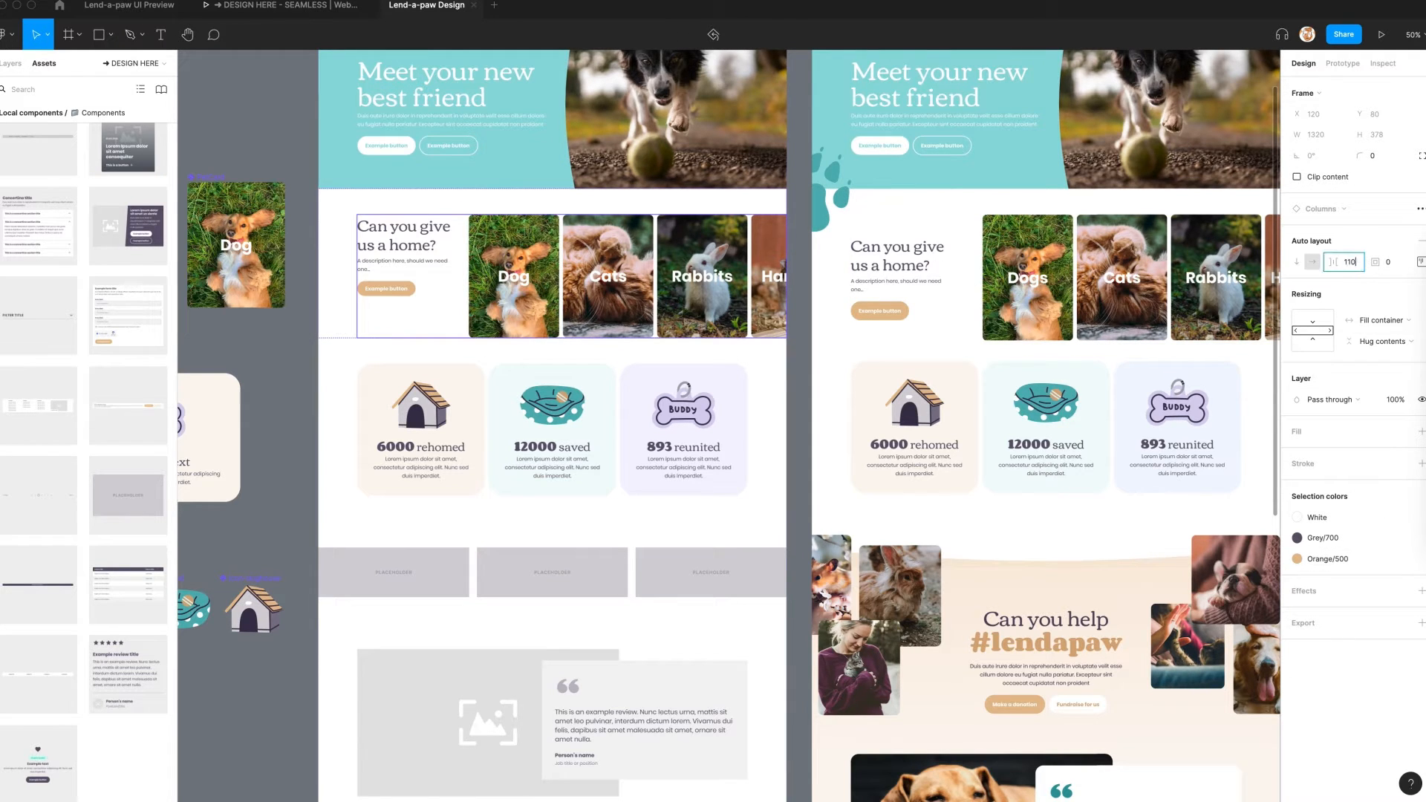
pyautogui.press('Return')
pyautogui.click(286, 395)
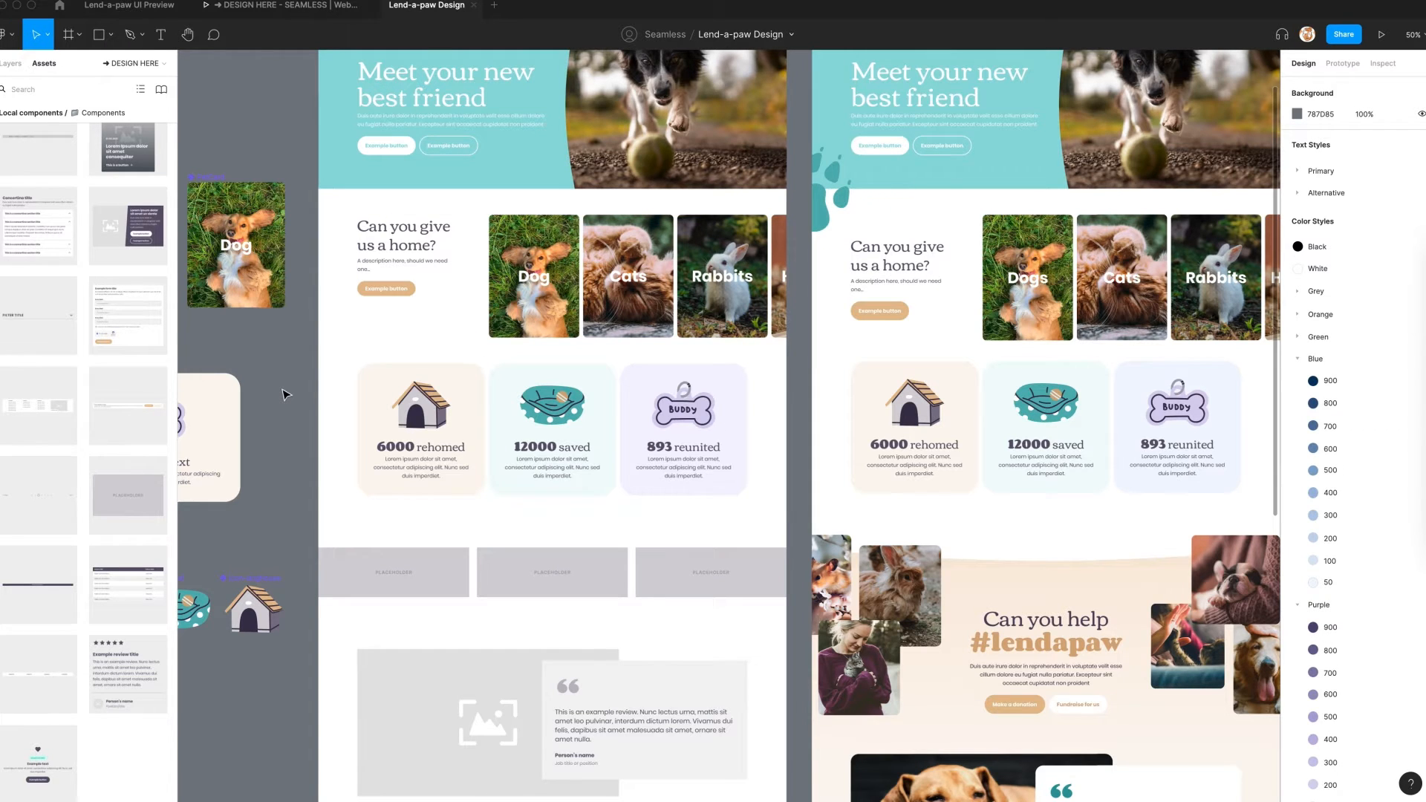
# Align the carousel section's intro text and pet cards to the left and vertically centered
pyautogui.click(443, 255)
pyautogui.click(1419, 345)
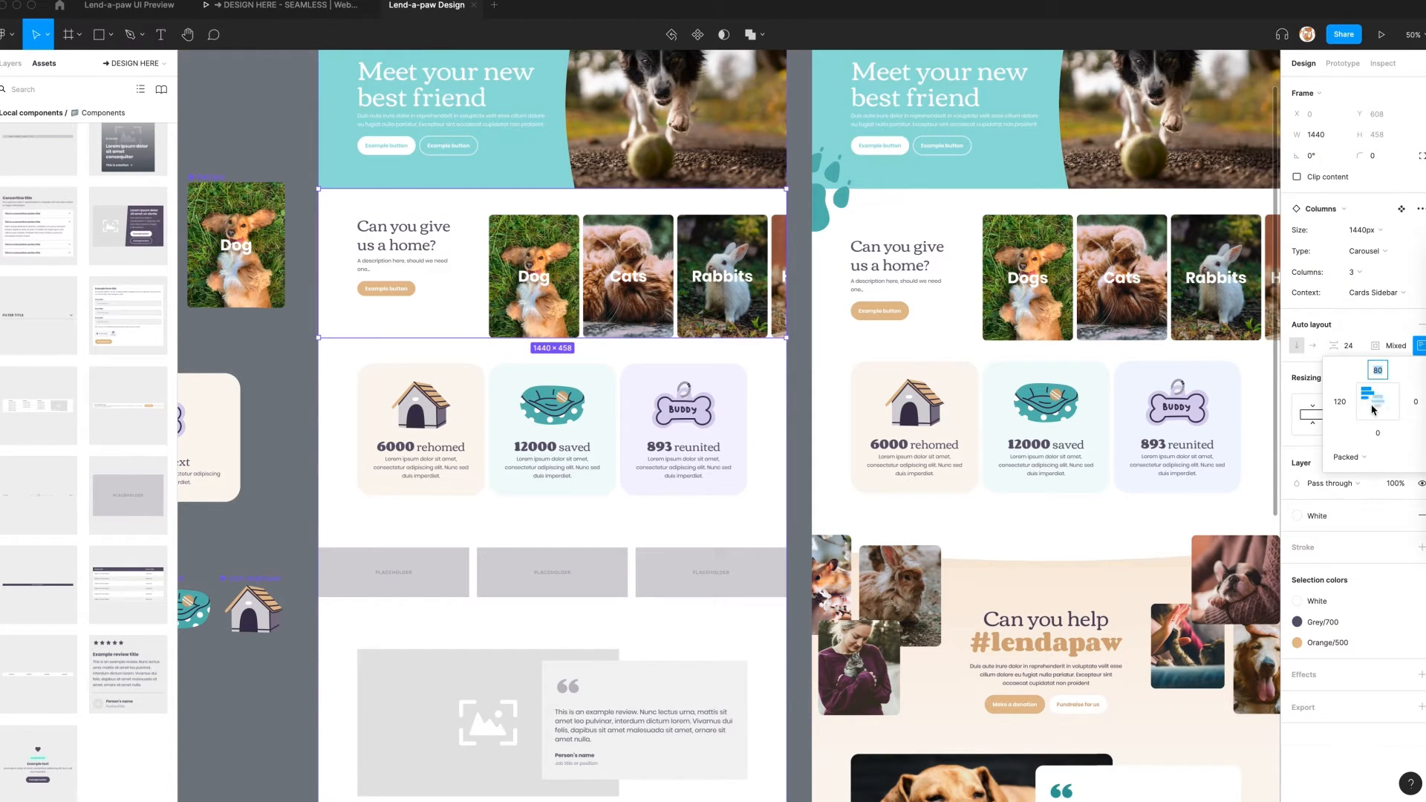
pyautogui.click(420, 269)
pyautogui.click(1422, 263)
pyautogui.click(1368, 329)
pyautogui.click(1368, 319)
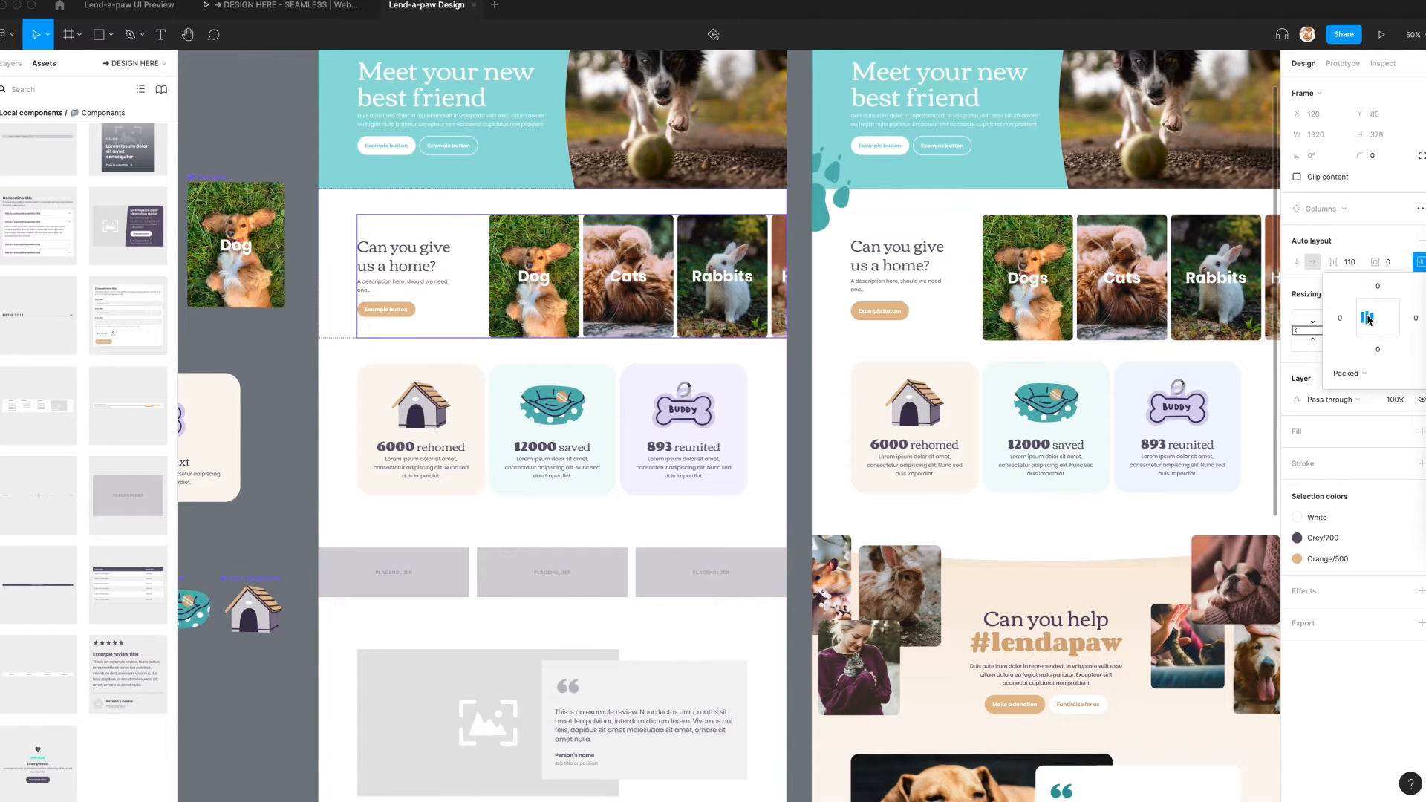
pyautogui.click(300, 417)
pyautogui.scroll(3, 301, 421)
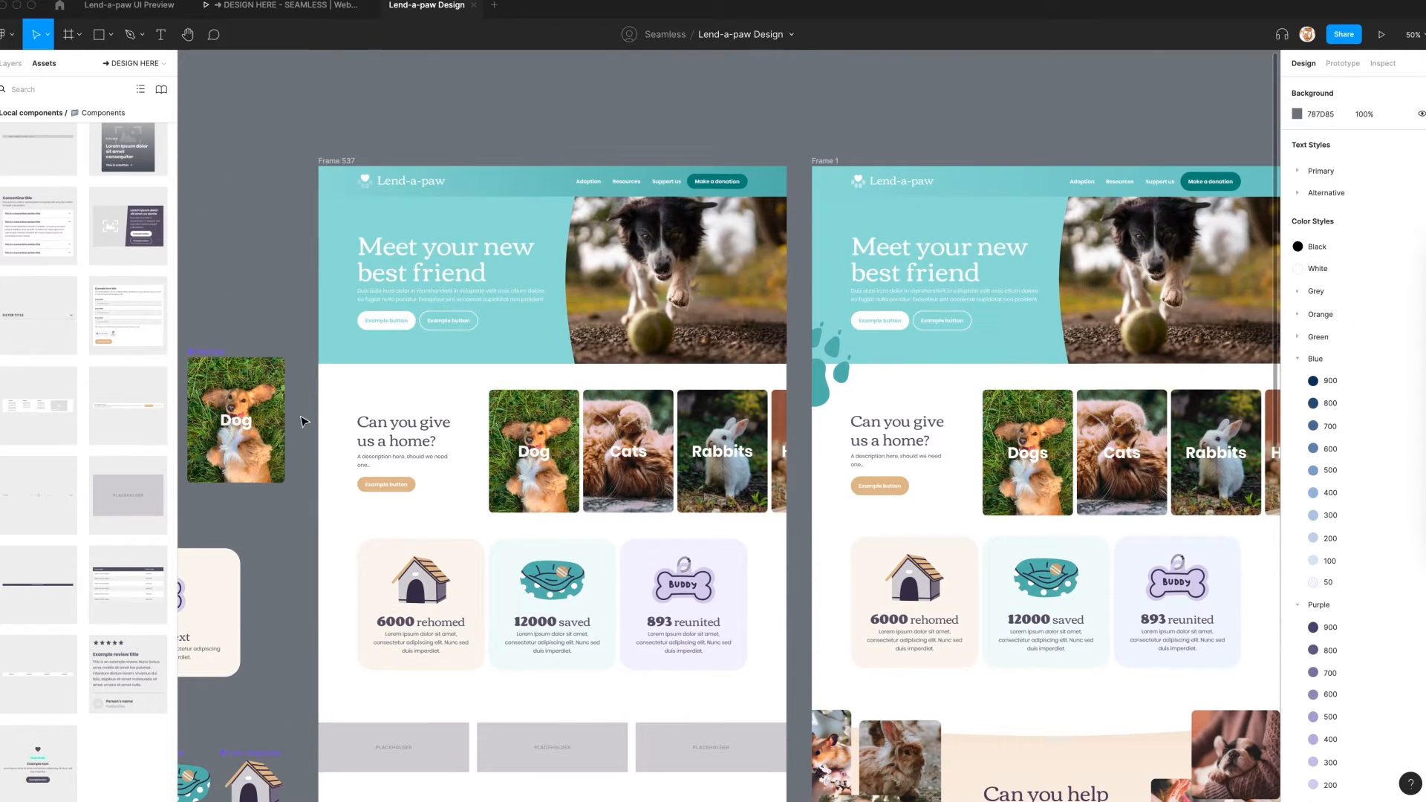
# Detach the three-placeholder Scaffolding section from its component and delete the label inside each placeholder
pyautogui.scroll(-7, 301, 421)
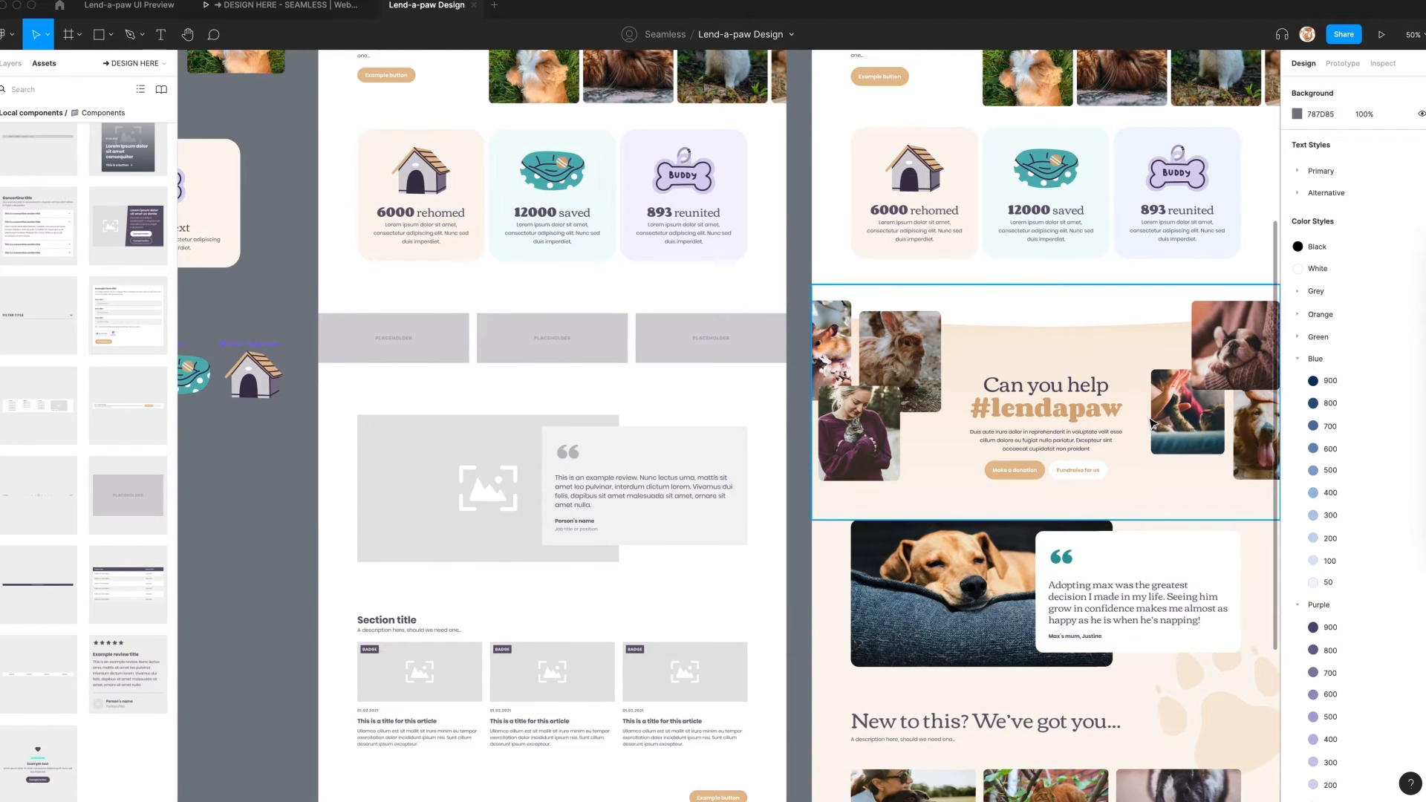
pyautogui.click(613, 352)
pyautogui.click(1419, 209)
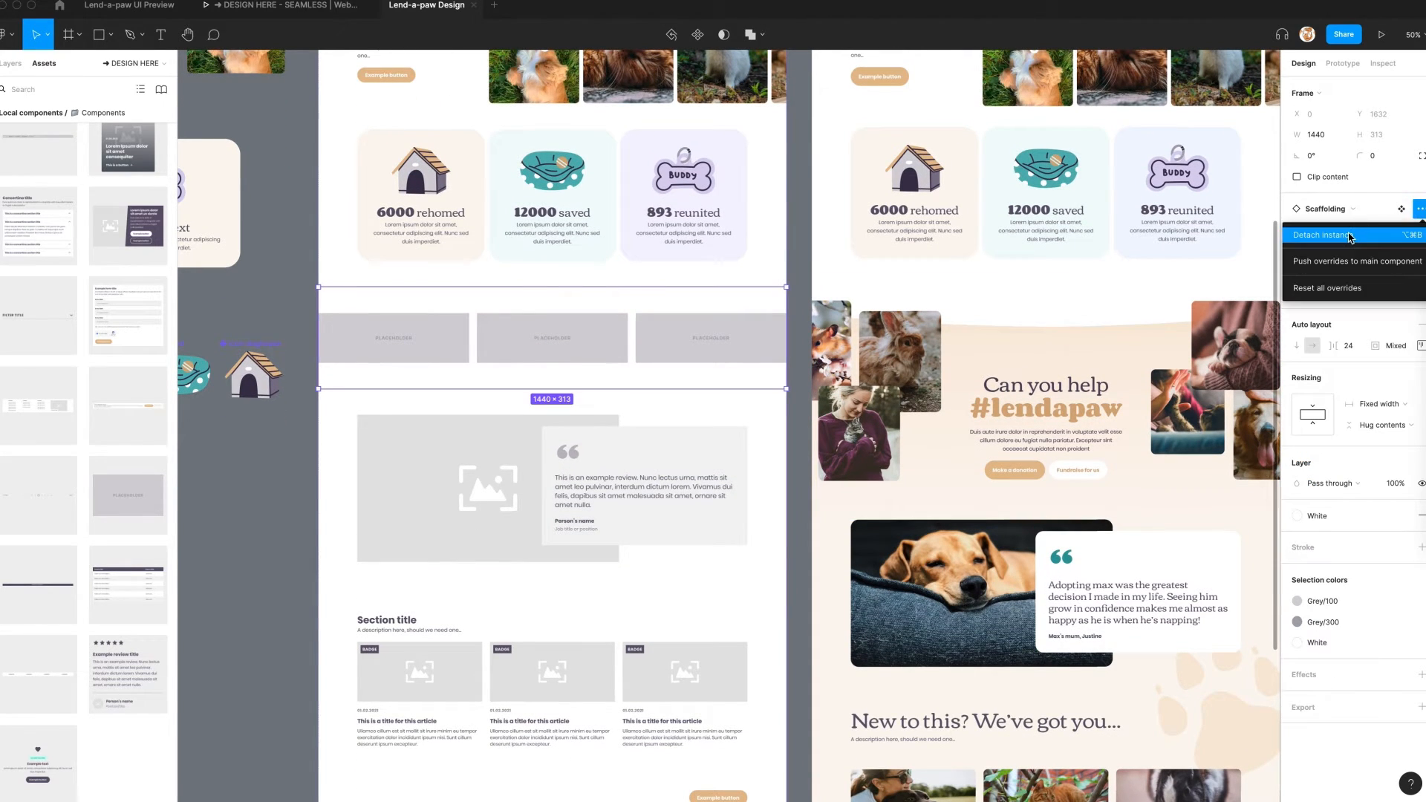
pyautogui.click(1343, 238)
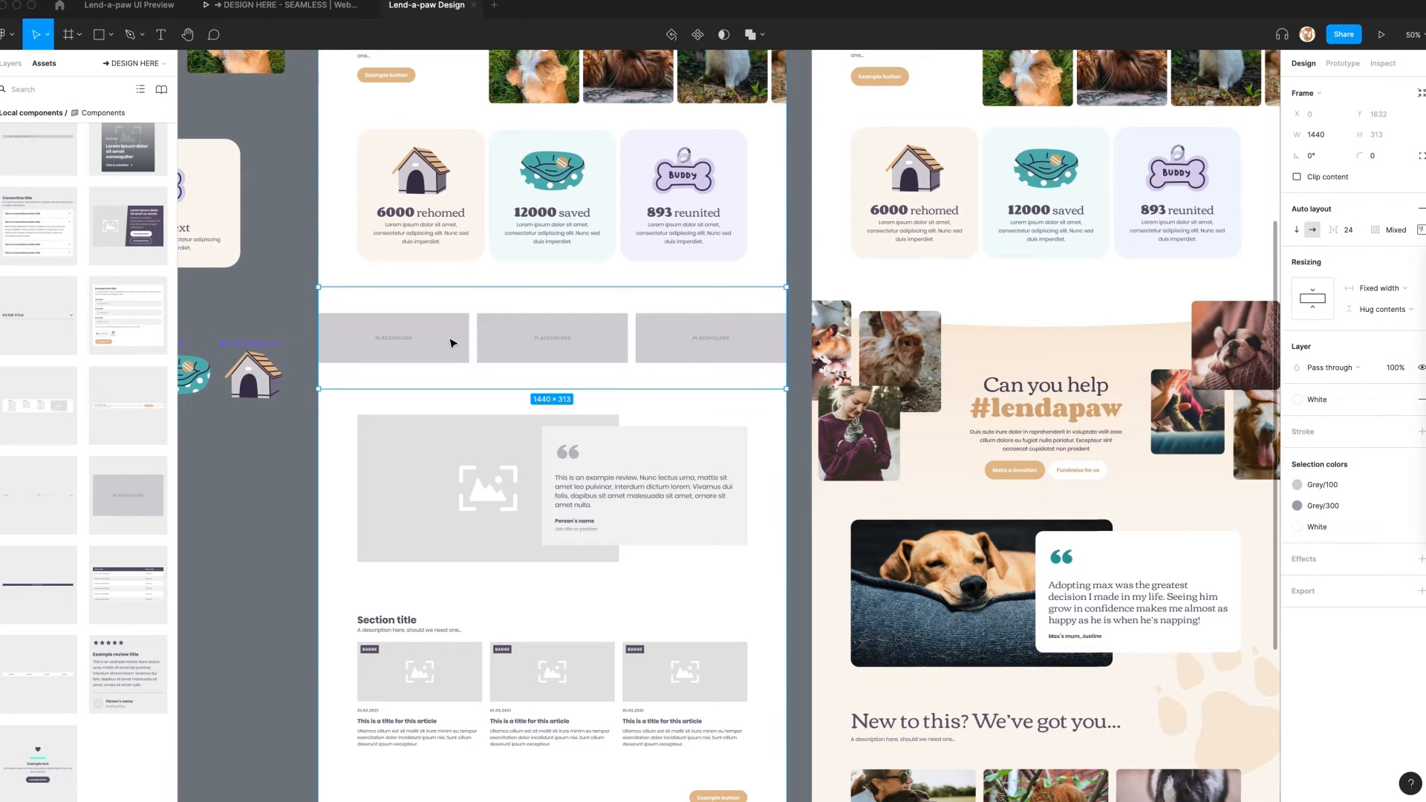
pyautogui.keyDown('super'); pyautogui.click(499, 352); pyautogui.keyUp('super')
pyautogui.keyDown('shift'); pyautogui.keyDown('super'); pyautogui.click(448, 350); pyautogui.keyUp('super'); pyautogui.keyUp('shift')
pyautogui.keyDown('shift'); pyautogui.keyDown('super'); pyautogui.click(656, 350); pyautogui.keyUp('super'); pyautogui.keyUp('shift')
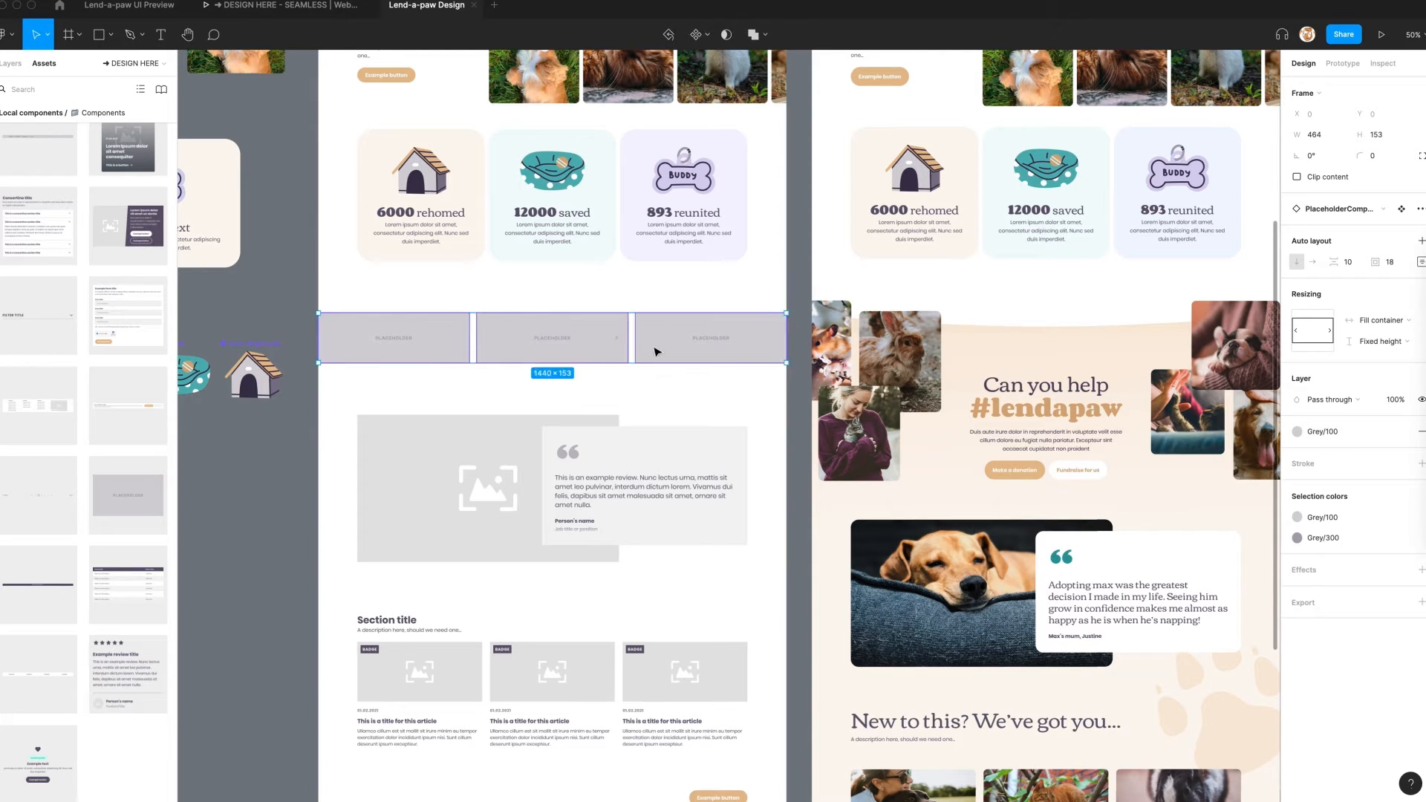
pyautogui.press('Delete')
# Copy the left photo collage from the reference's #lendapaw section into the first placeholder and make that placeholder hug its contents vertically
pyautogui.doubleClick(879, 378)
pyautogui.press('super+c')
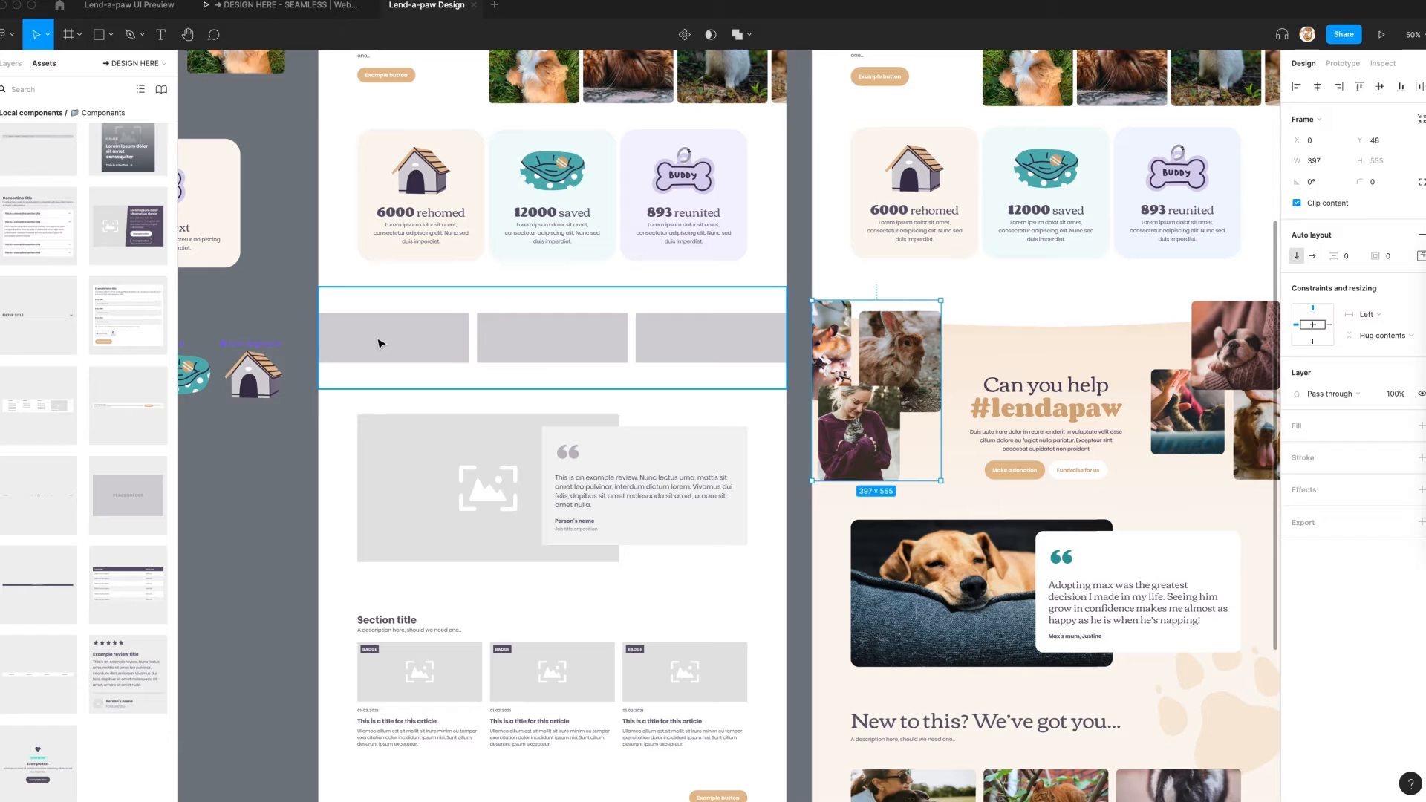
pyautogui.doubleClick(380, 344)
pyautogui.press('super+v')
pyautogui.click(1382, 289)
pyautogui.click(1364, 269)
pyautogui.click(1382, 308)
pyautogui.click(1382, 295)
# Copy the reference's right photo collage into the third placeholder and make that placeholder hug its contents vertically
pyautogui.doubleClick(1191, 401)
pyautogui.press('super+c')
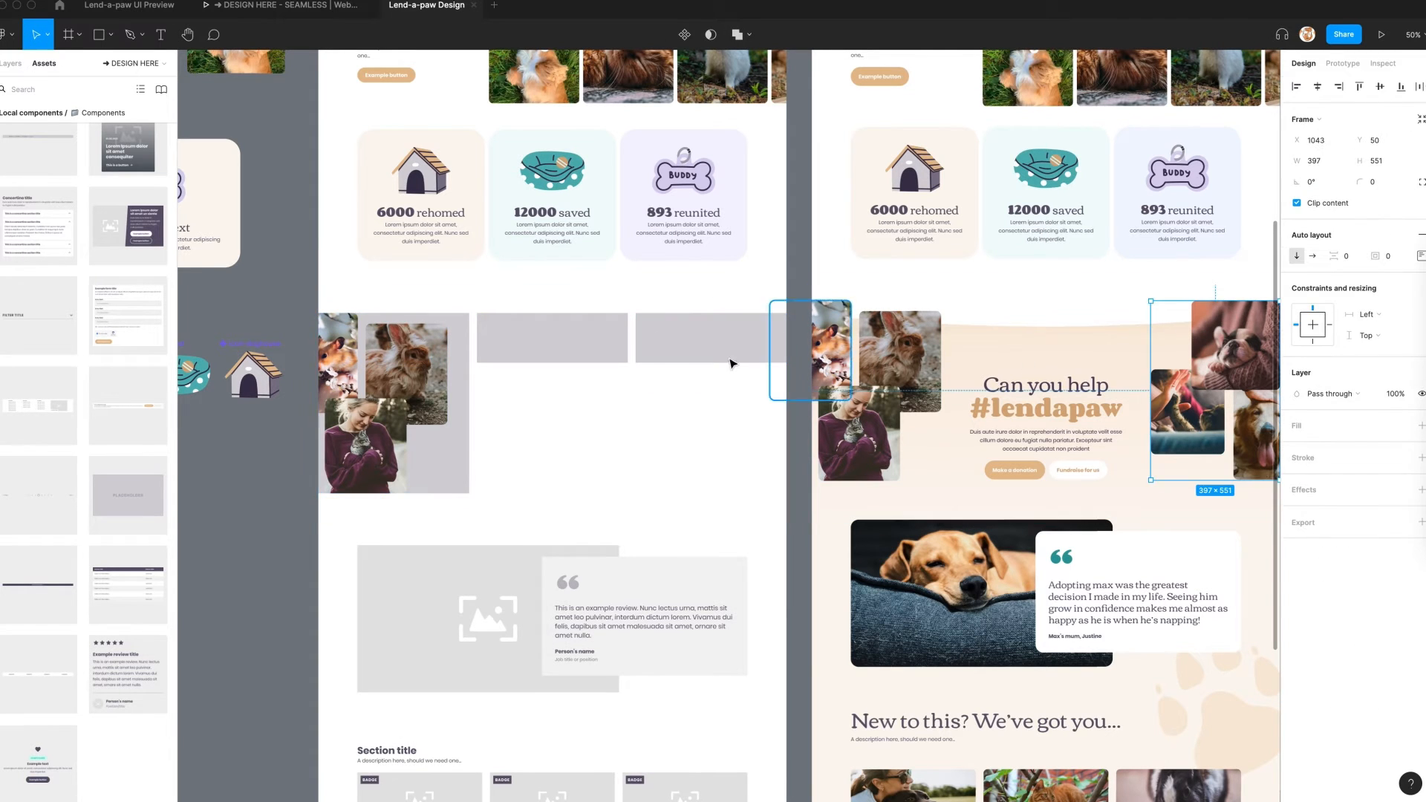
pyautogui.doubleClick(670, 345)
pyautogui.press('super+v')
pyautogui.click(1364, 308)
pyautogui.click(1382, 294)
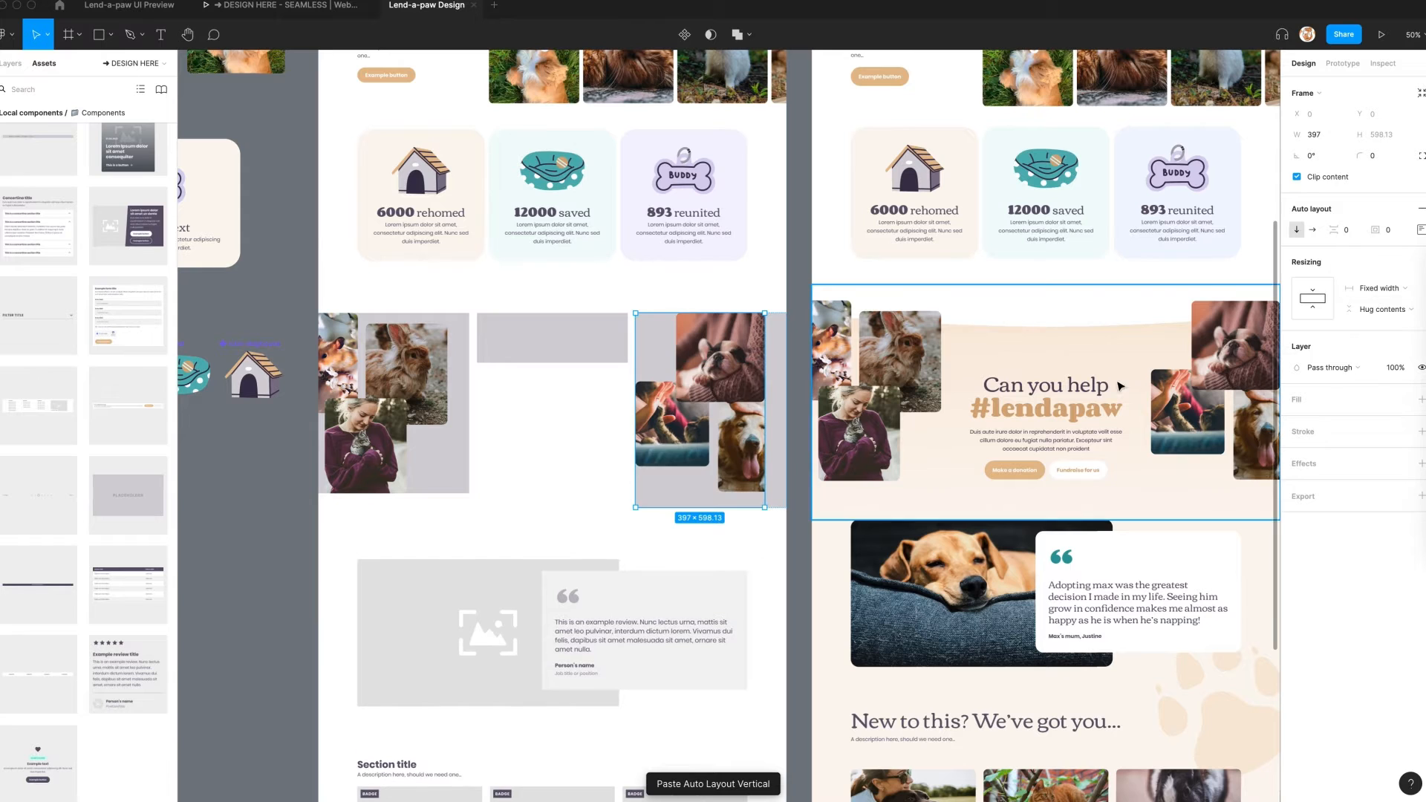
# Copy the reference's "Can you help #lendapaw" text and buttons into the middle placeholder and set its item spacing to 24
pyautogui.doubleClick(1073, 408)
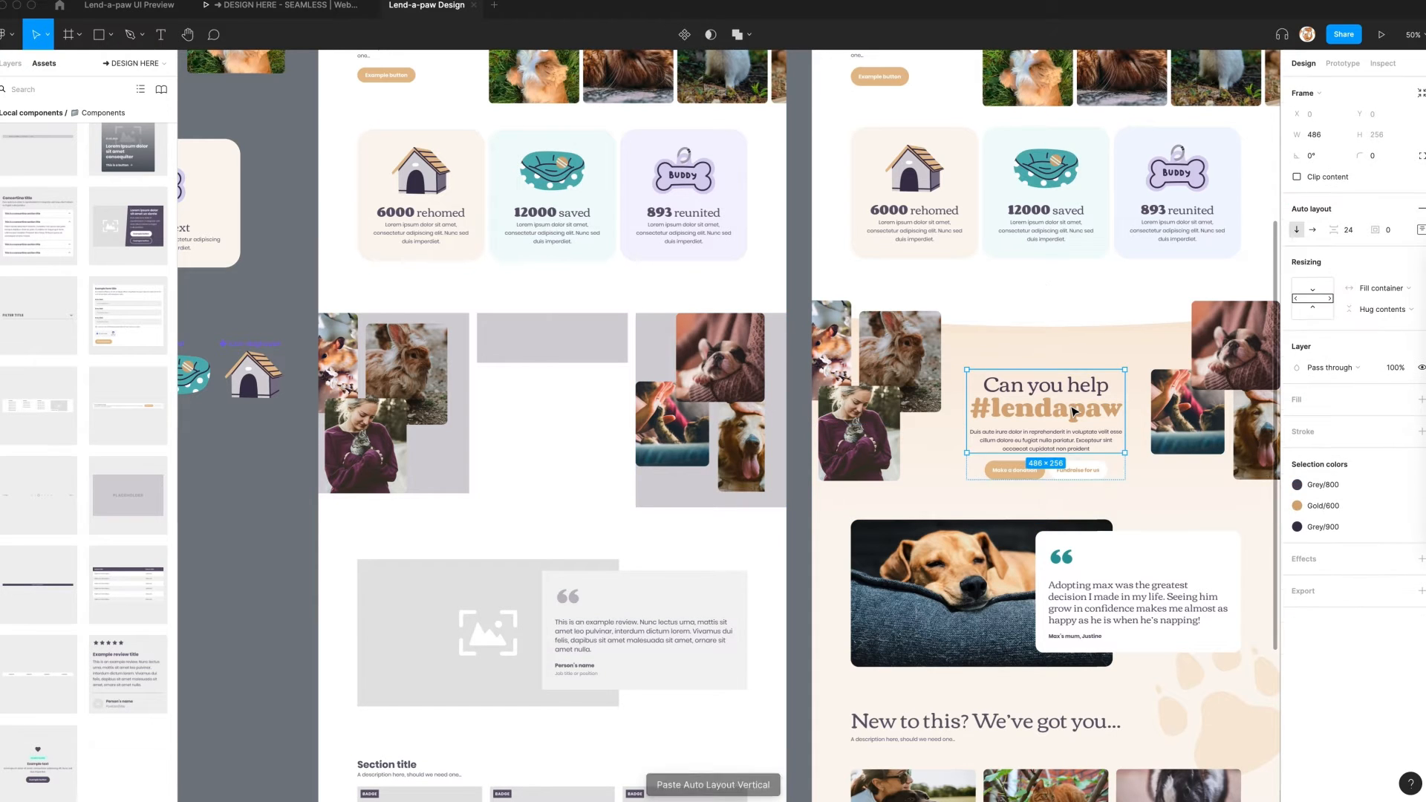
pyautogui.doubleClick(529, 349)
pyautogui.press('super+v')
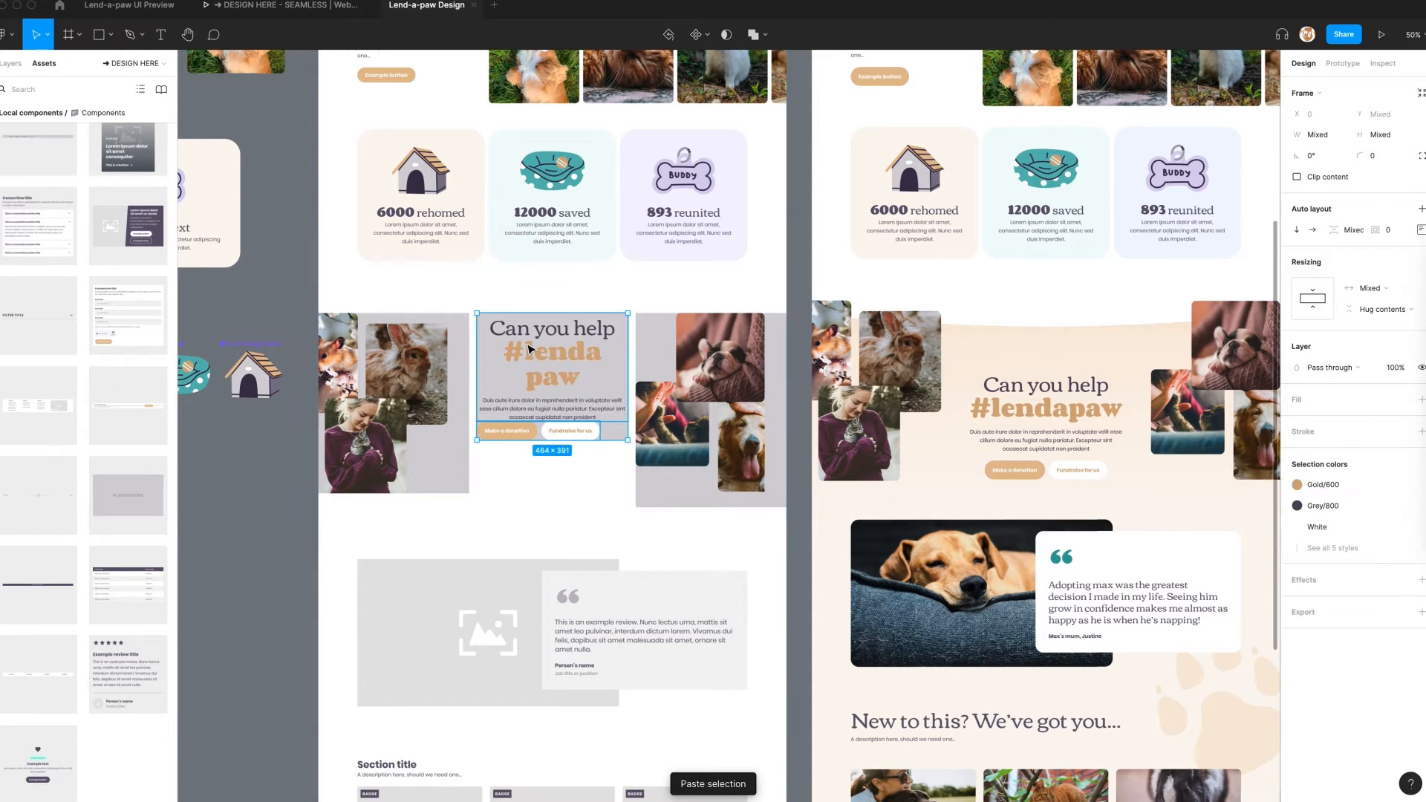
pyautogui.click(1419, 229)
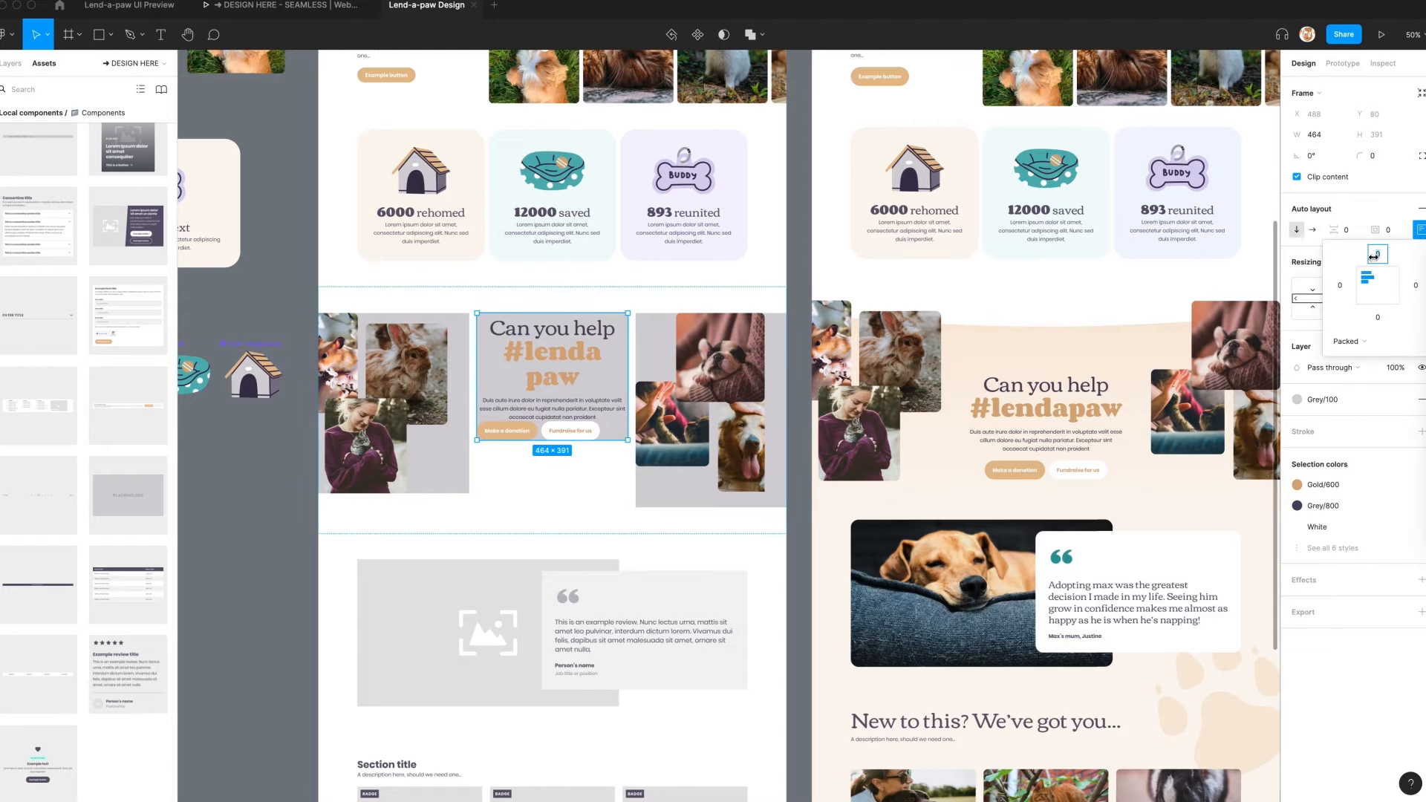
pyautogui.click(1353, 231)
pyautogui.write('24')
pyautogui.press('Return')
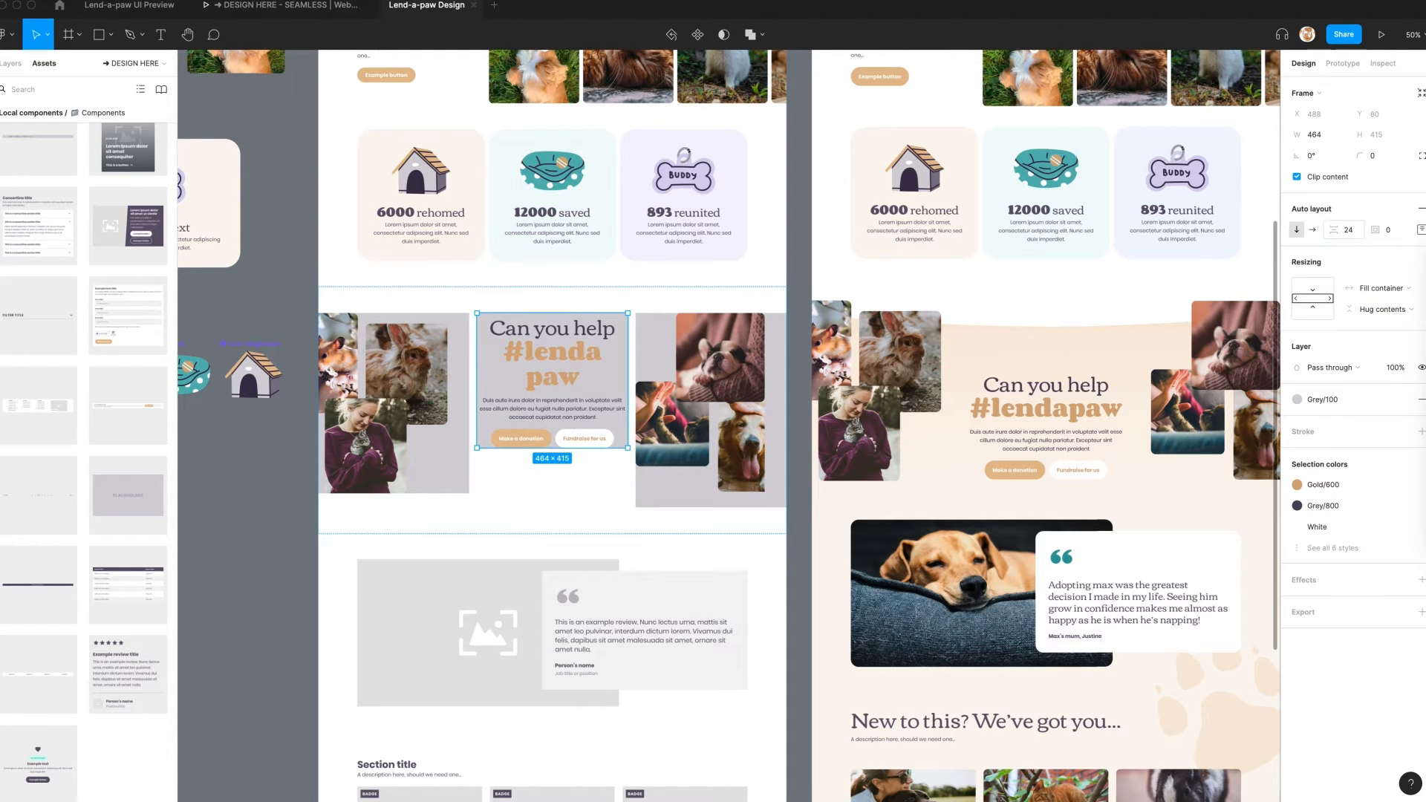
# Remove the grey fill from the placeholder columns and widen the middle text column to 512
pyautogui.click(1421, 399)
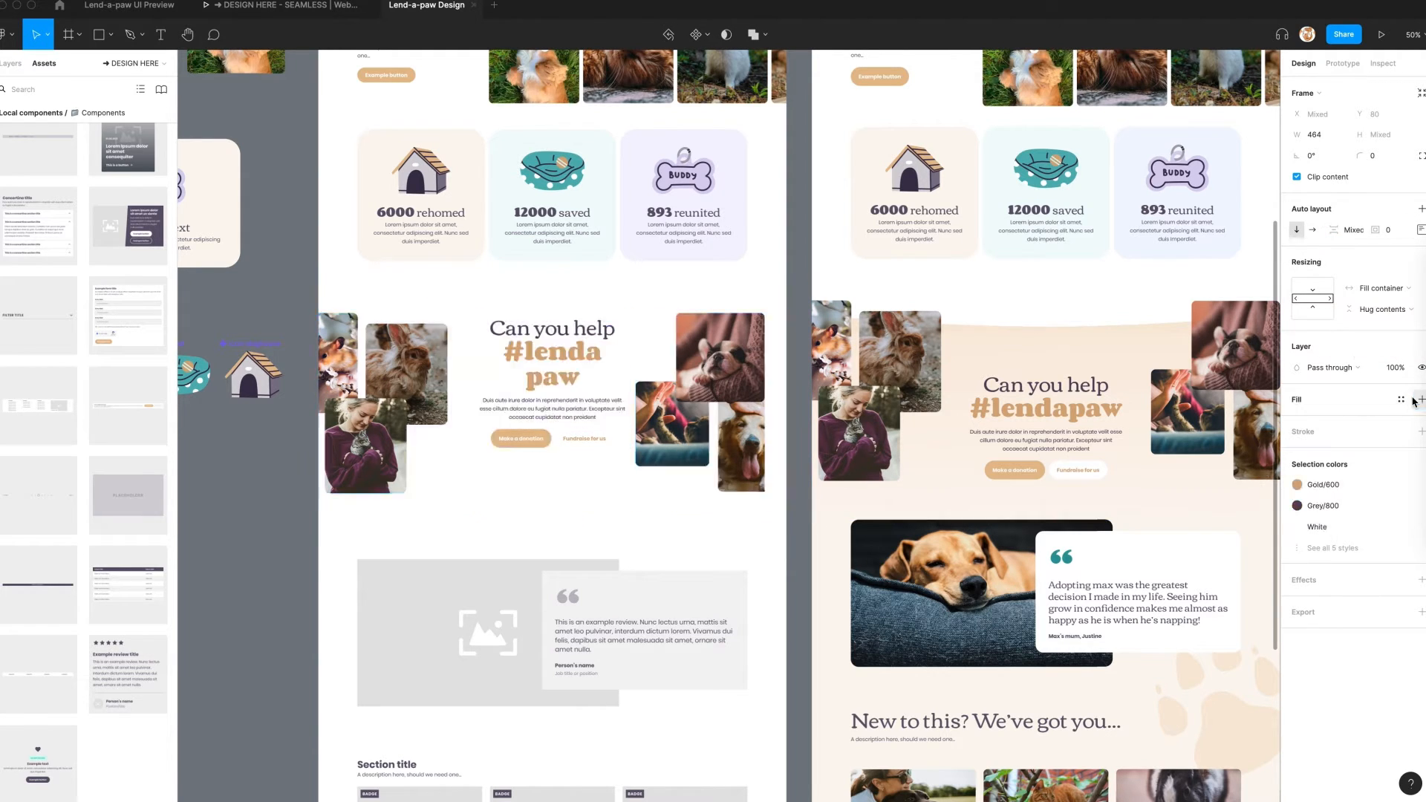
pyautogui.moveTo(628, 385)
pyautogui.mouseDown()
pyautogui.moveTo(646, 385)
pyautogui.moveTo(632, 386)
pyautogui.mouseUp()
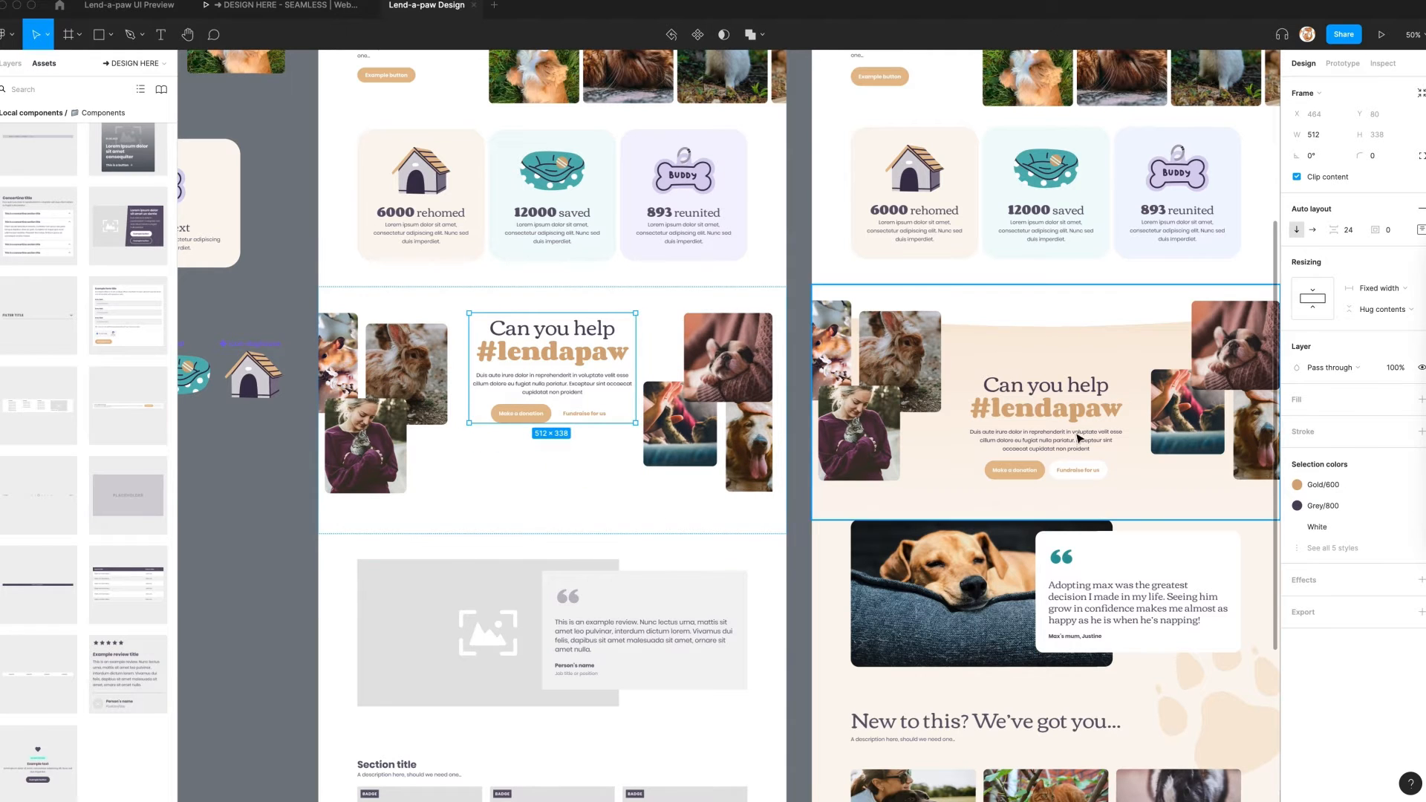
# Set the spacing between the #lendapaw section's columns to 80 and center-align them
pyautogui.click(1064, 433)
pyautogui.click(515, 468)
pyautogui.click(1347, 231)
pyautogui.write('48')
pyautogui.press('Return')
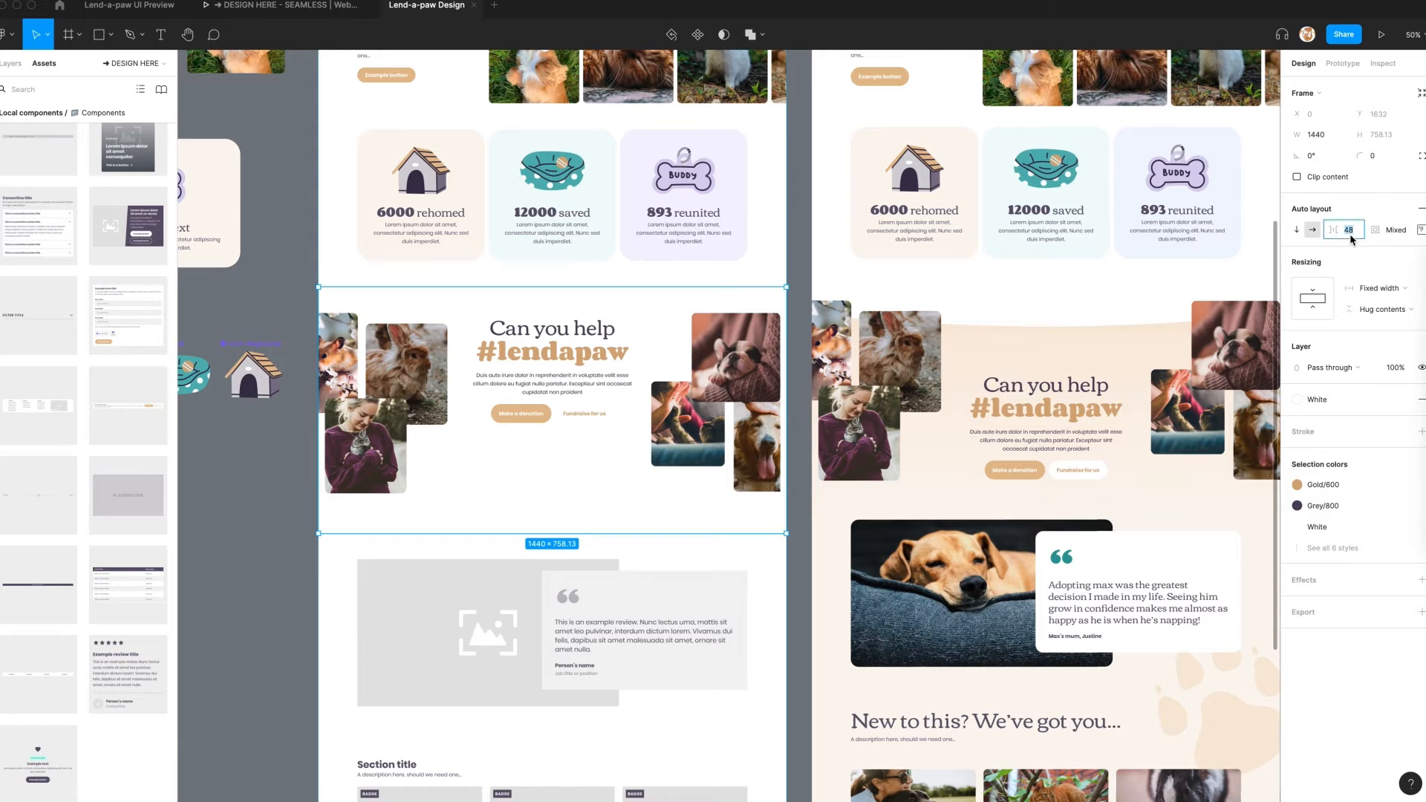
pyautogui.press('Return')
pyautogui.click(1421, 231)
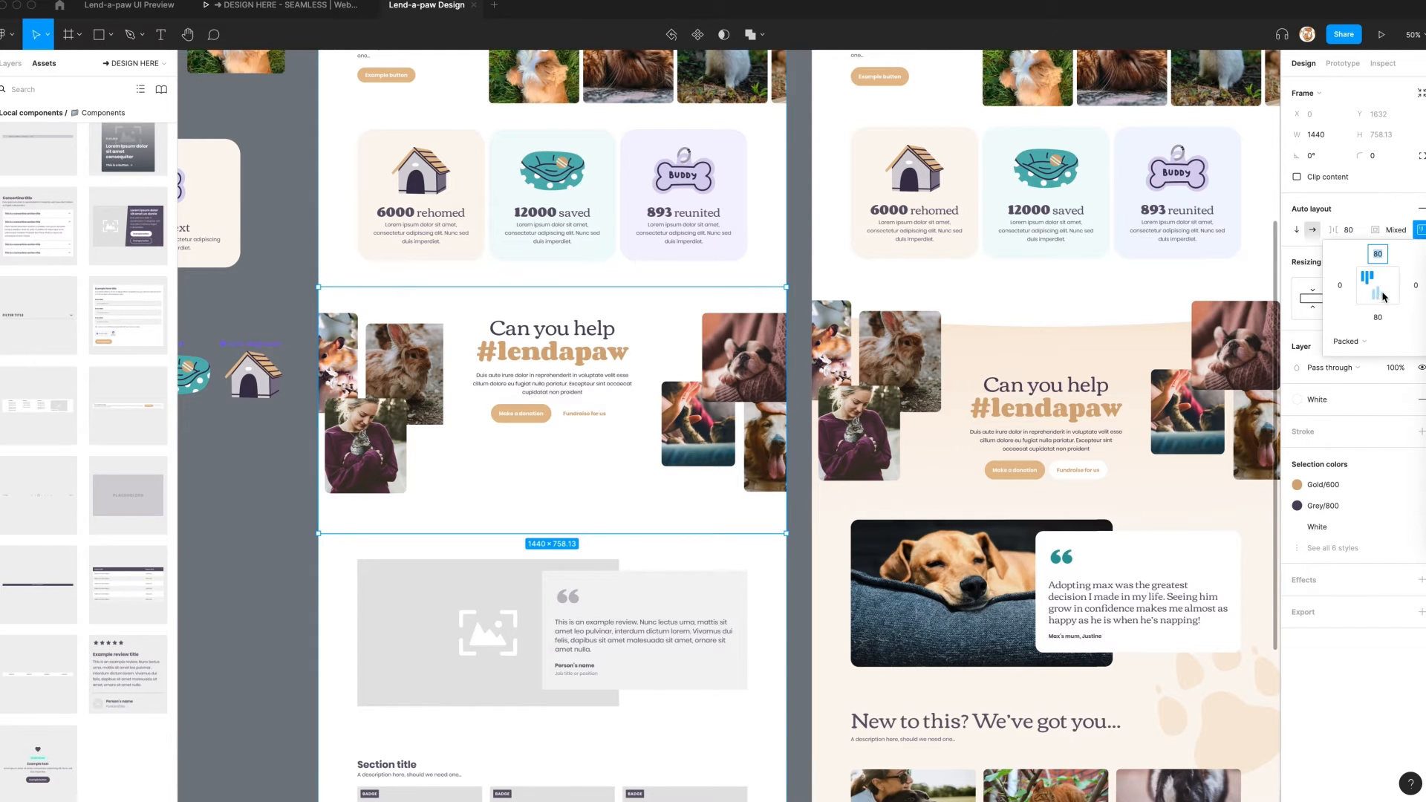
pyautogui.click(1379, 288)
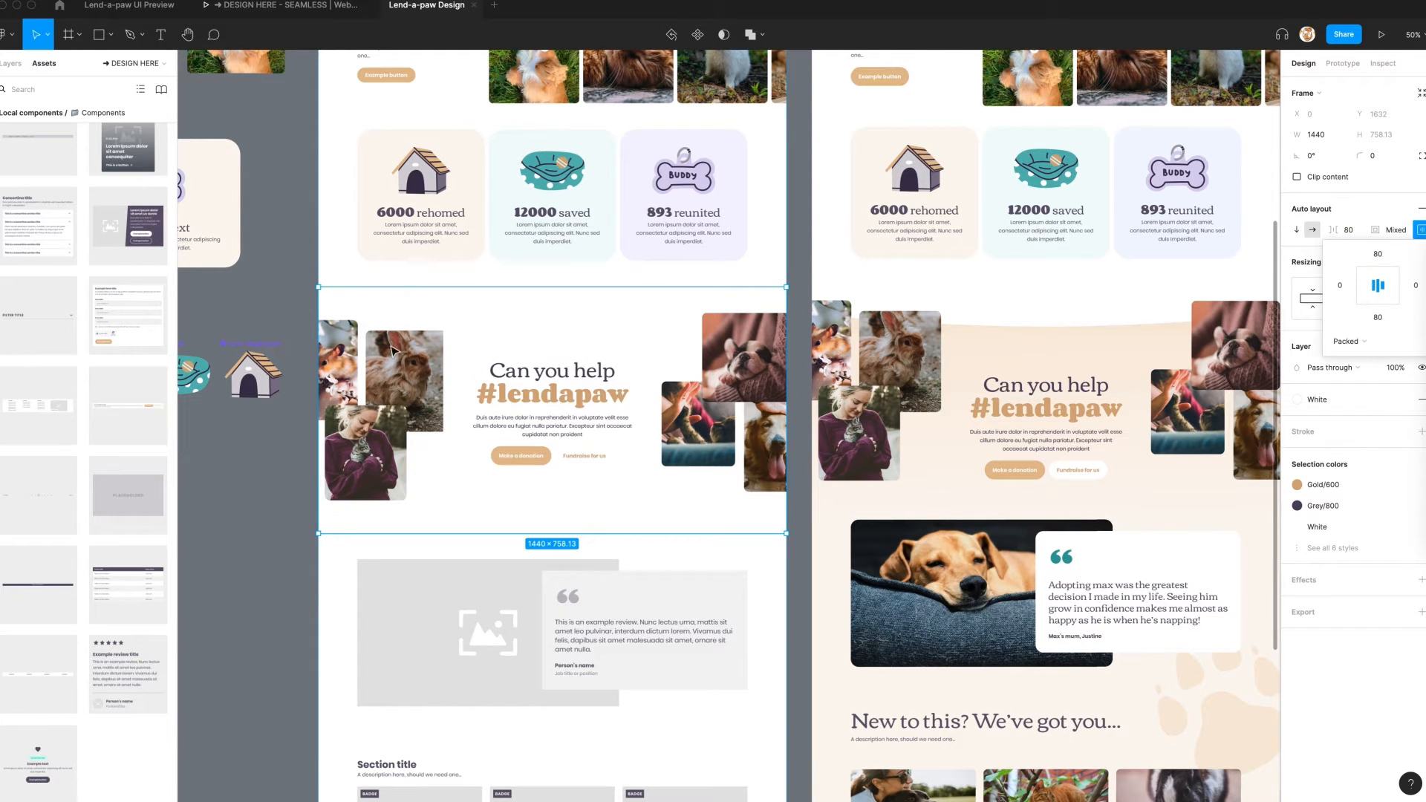
# Set the #lendapaw section's background fill to the Orange/100 color style
pyautogui.click(1138, 389)
pyautogui.click(548, 421)
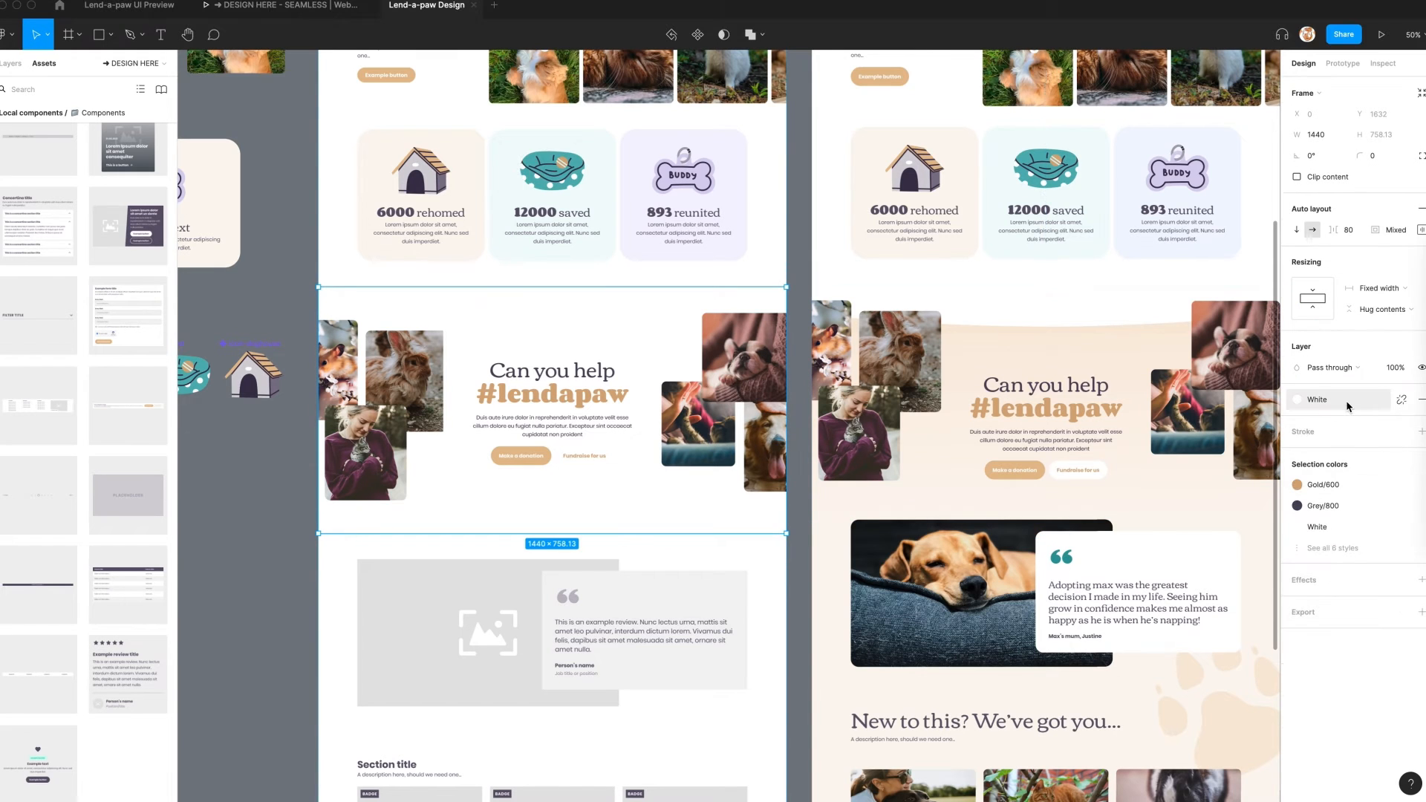
pyautogui.click(1347, 401)
pyautogui.click(1349, 611)
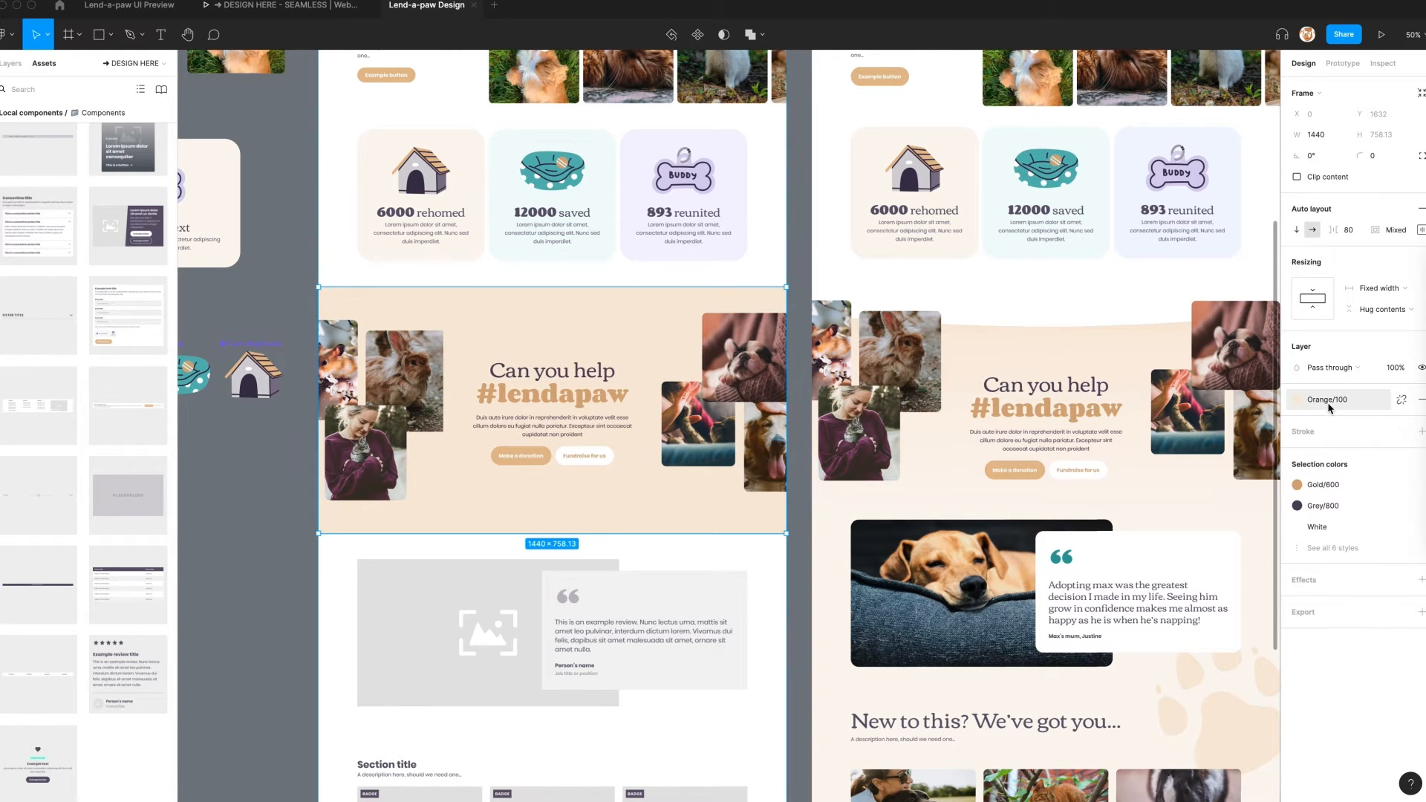
# Detach the section's fill style and turn it into a linear gradient from F6EADB to FBF6F0, both fully opaque
pyautogui.click(1401, 400)
pyautogui.click(1296, 420)
pyautogui.click(1147, 423)
pyautogui.click(1162, 439)
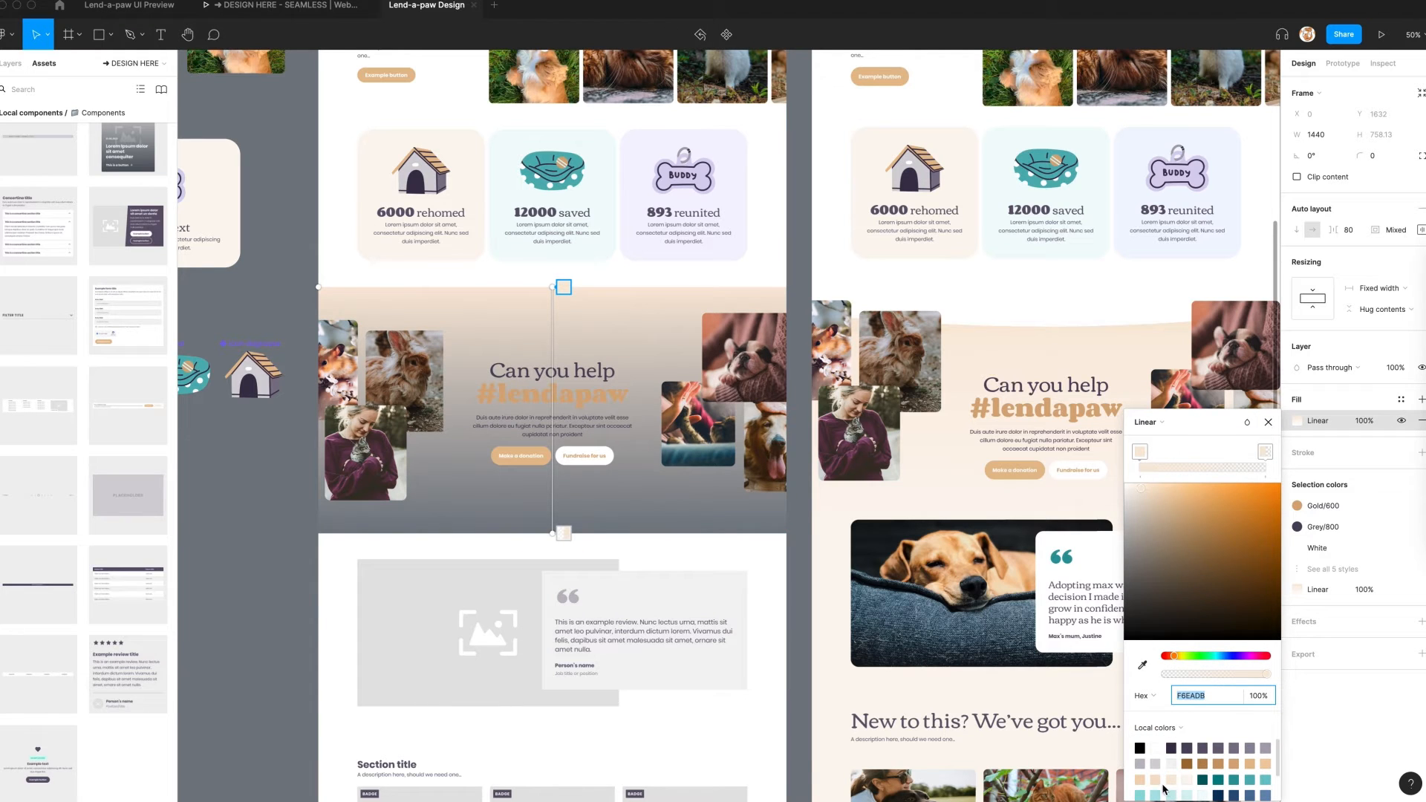
pyautogui.click(1264, 451)
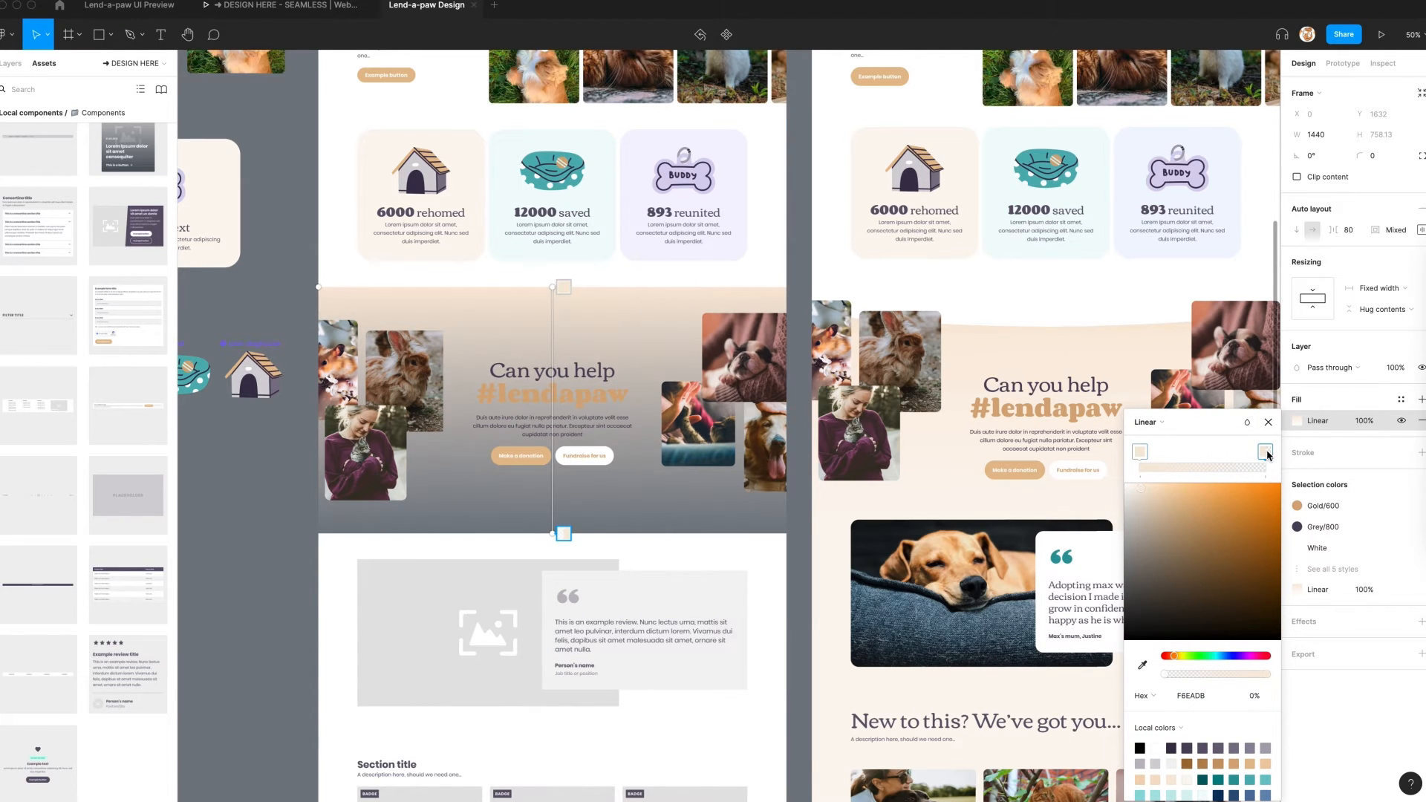
pyautogui.click(1188, 776)
pyautogui.press('Escape')
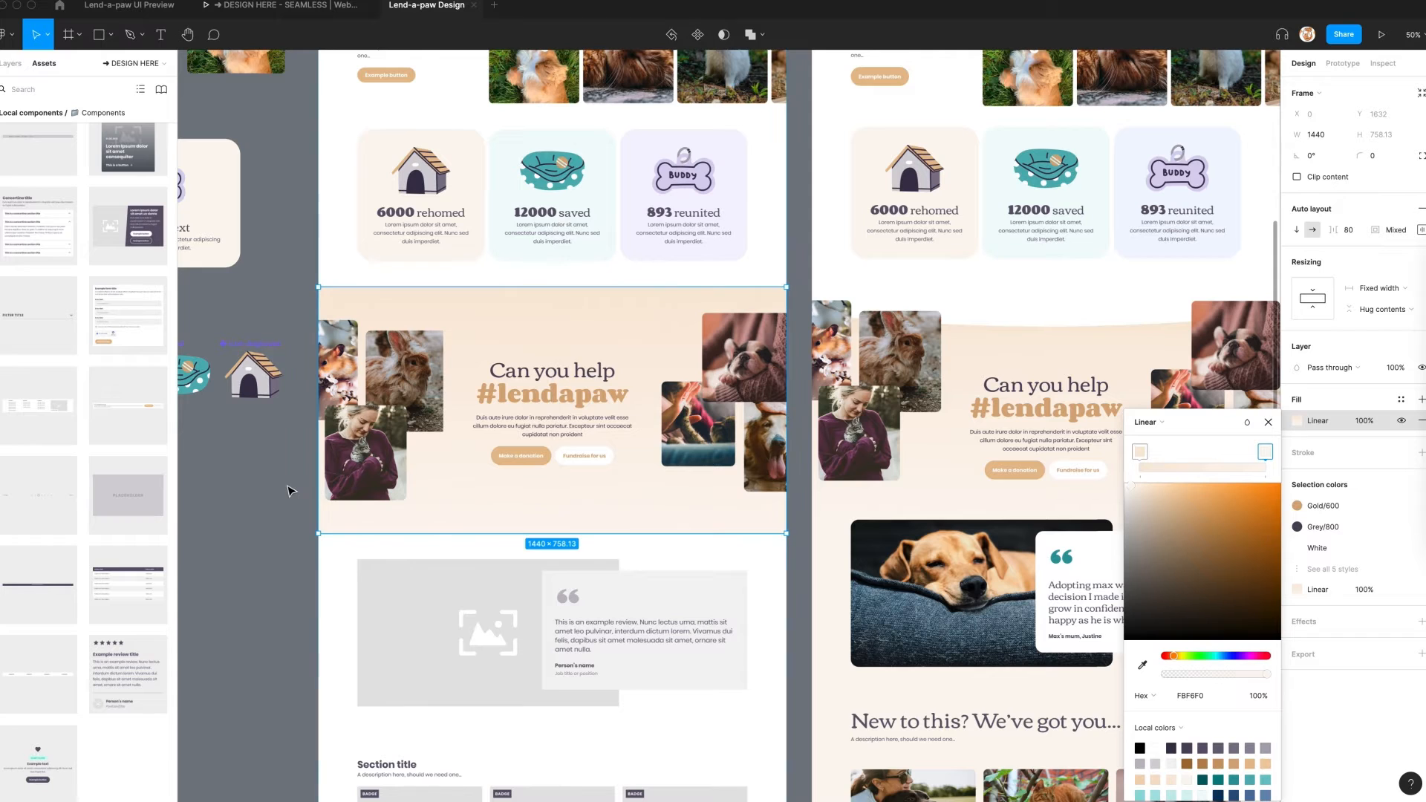
# Set the #lendapaw section's top and bottom padding to 48
pyautogui.scroll(1, 293, 490)
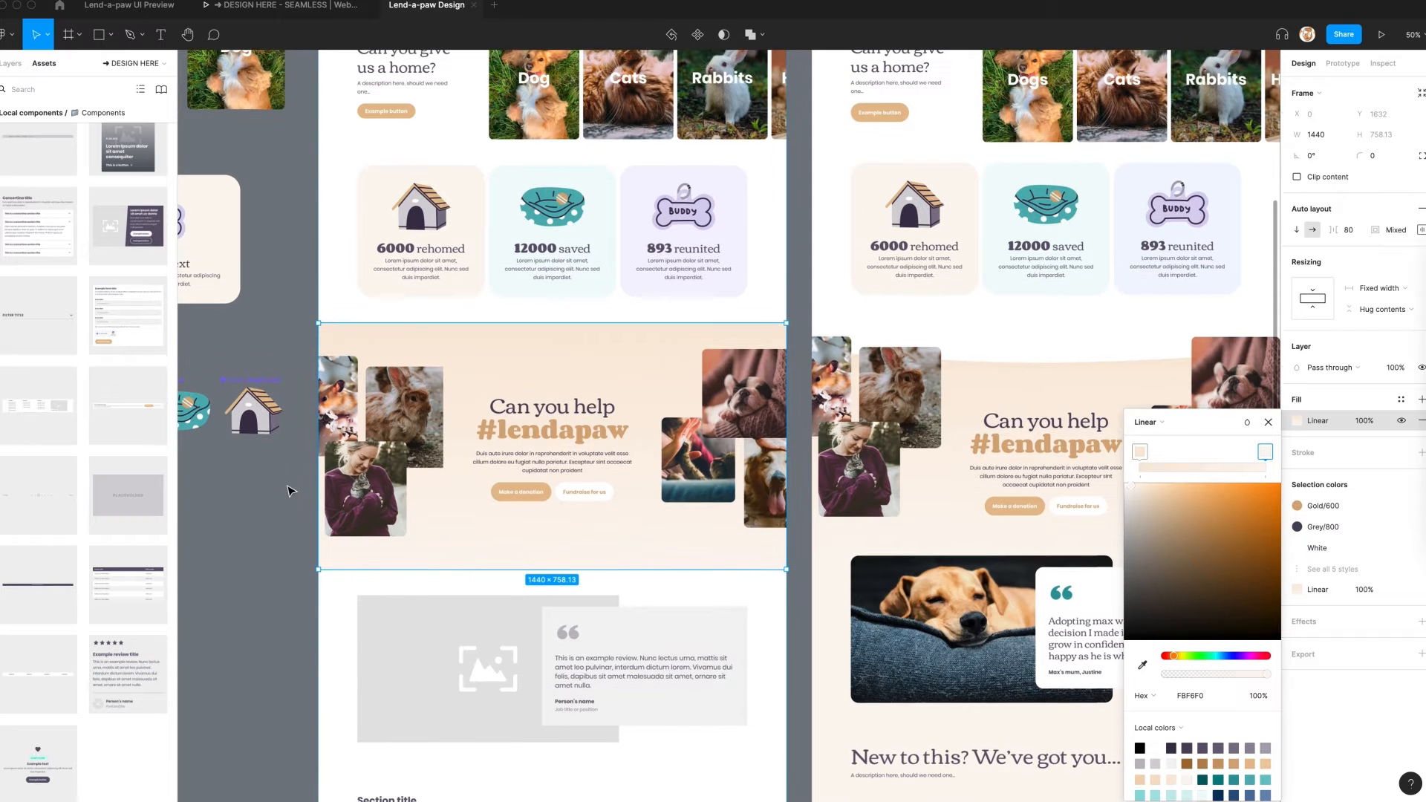
pyautogui.click(1419, 230)
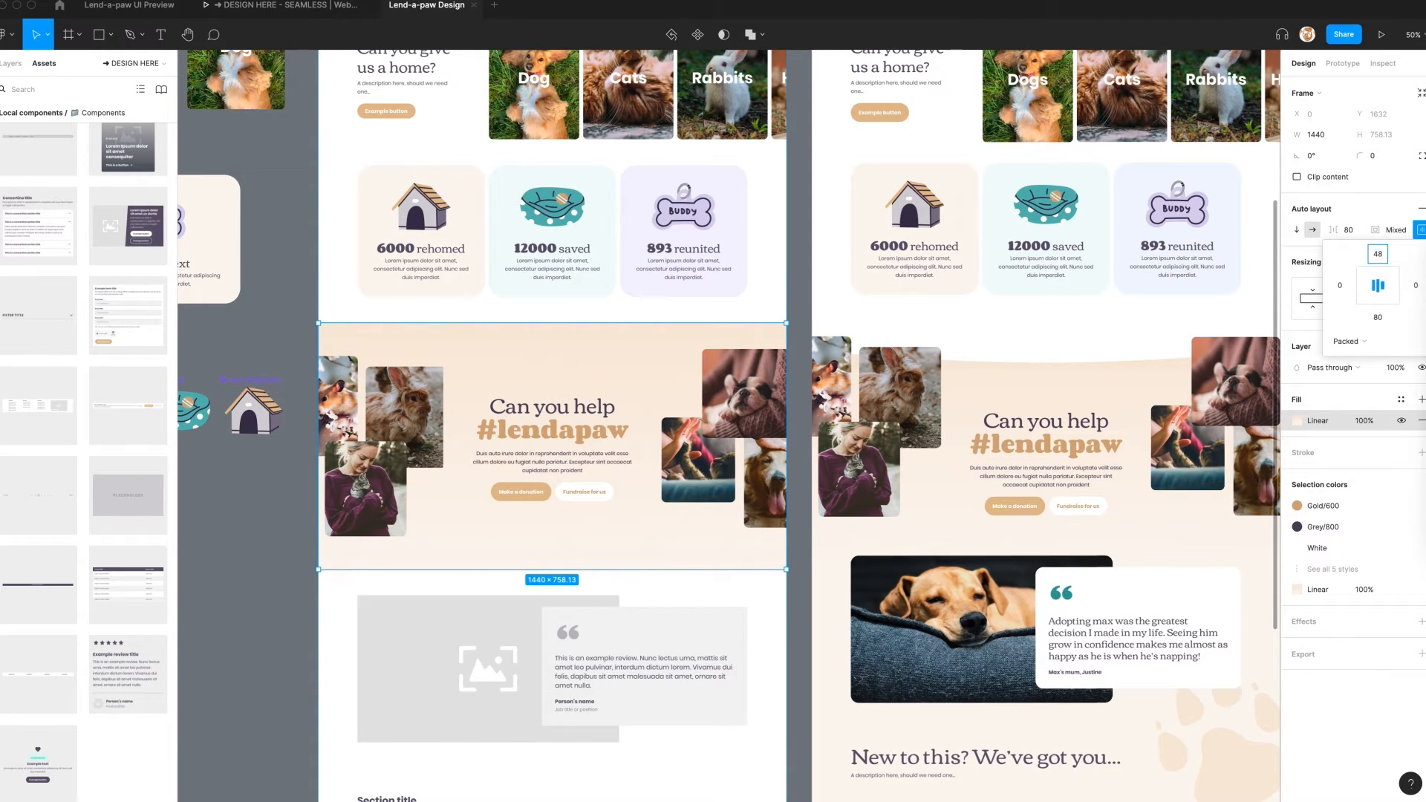
pyautogui.press('Tab')
pyautogui.press('Tab')
pyautogui.write('48')
pyautogui.press('Tab')
# Change the Testimonial section's background fill from White to a pale orange color style matching the reference
pyautogui.scroll(-3, 494, 481)
pyautogui.click(344, 473)
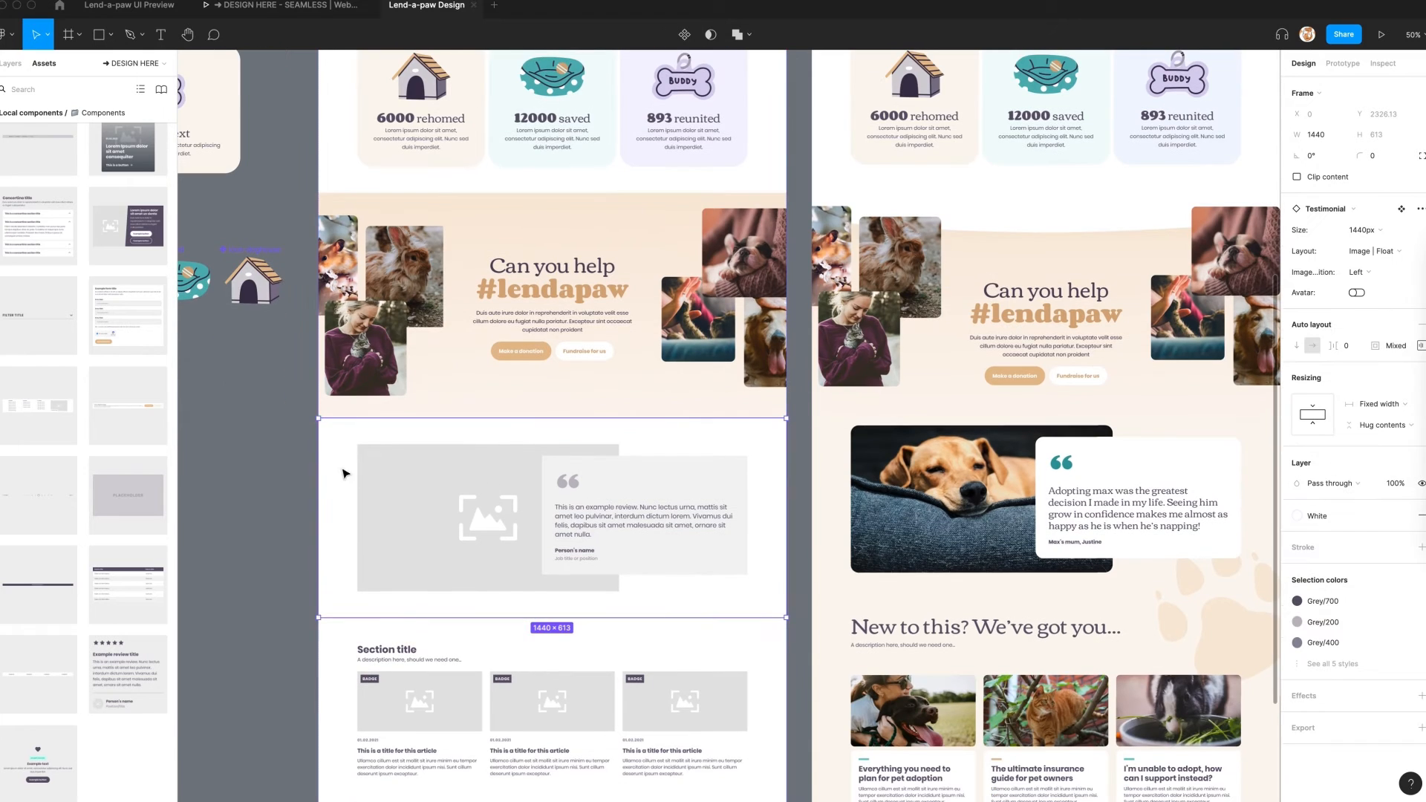
pyautogui.click(1330, 519)
pyautogui.click(1342, 682)
pyautogui.click(254, 483)
# Copy the sleeping dog photo fill from the reference testimonial onto the testimonial's placeholder image
pyautogui.keyDown('super'); pyautogui.click(930, 488); pyautogui.keyUp('super')
pyautogui.click(1384, 480)
pyautogui.press('super+c')
pyautogui.keyDown('super'); pyautogui.click(502, 511); pyautogui.keyUp('super')
pyautogui.press('super+v')
pyautogui.click(1421, 500)
# Set the testimonial image's corner radius to 24, matching the reference image
pyautogui.click(1373, 182)
pyautogui.write('24')
pyautogui.press('Return')
pyautogui.keyDown('super'); pyautogui.click(925, 479); pyautogui.keyUp('super')
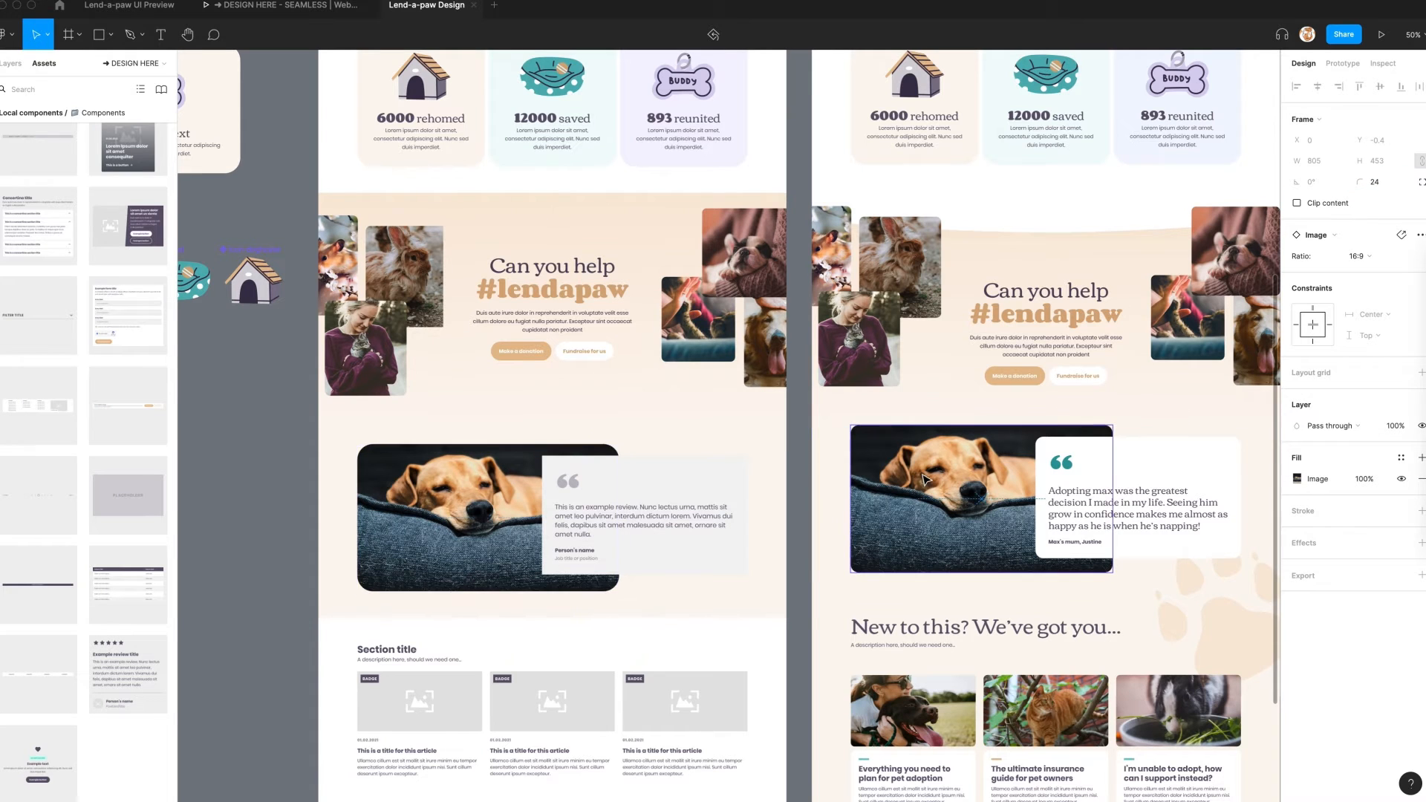
pyautogui.keyDown('super'); pyautogui.click(499, 496); pyautogui.keyUp('super')
pyautogui.click(1386, 185)
pyautogui.write('24')
pyautogui.press('Return')
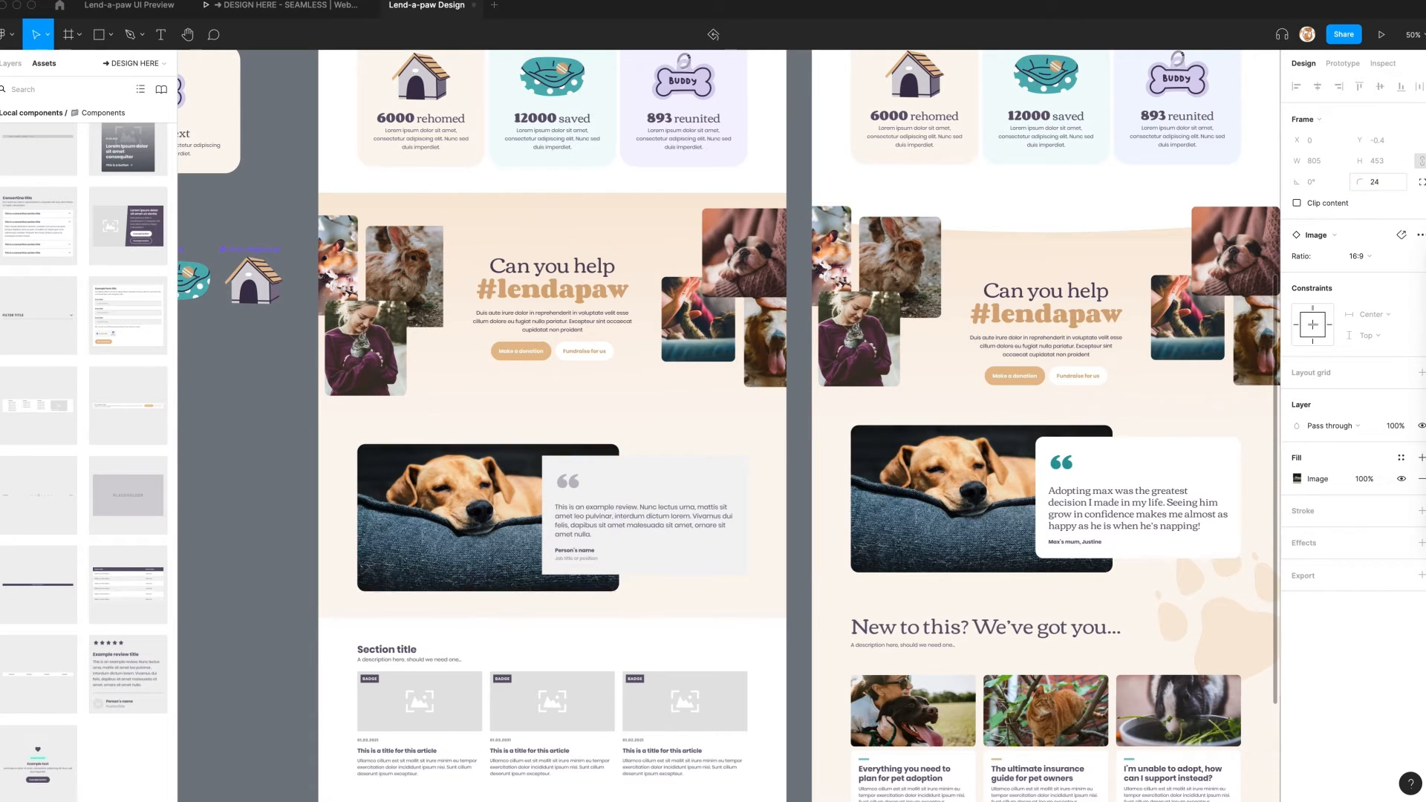
# Try to recolor the testimonial's quote mark by replacing its Grey/400 color with Green/700
pyautogui.click(589, 487)
pyautogui.click(1297, 585)
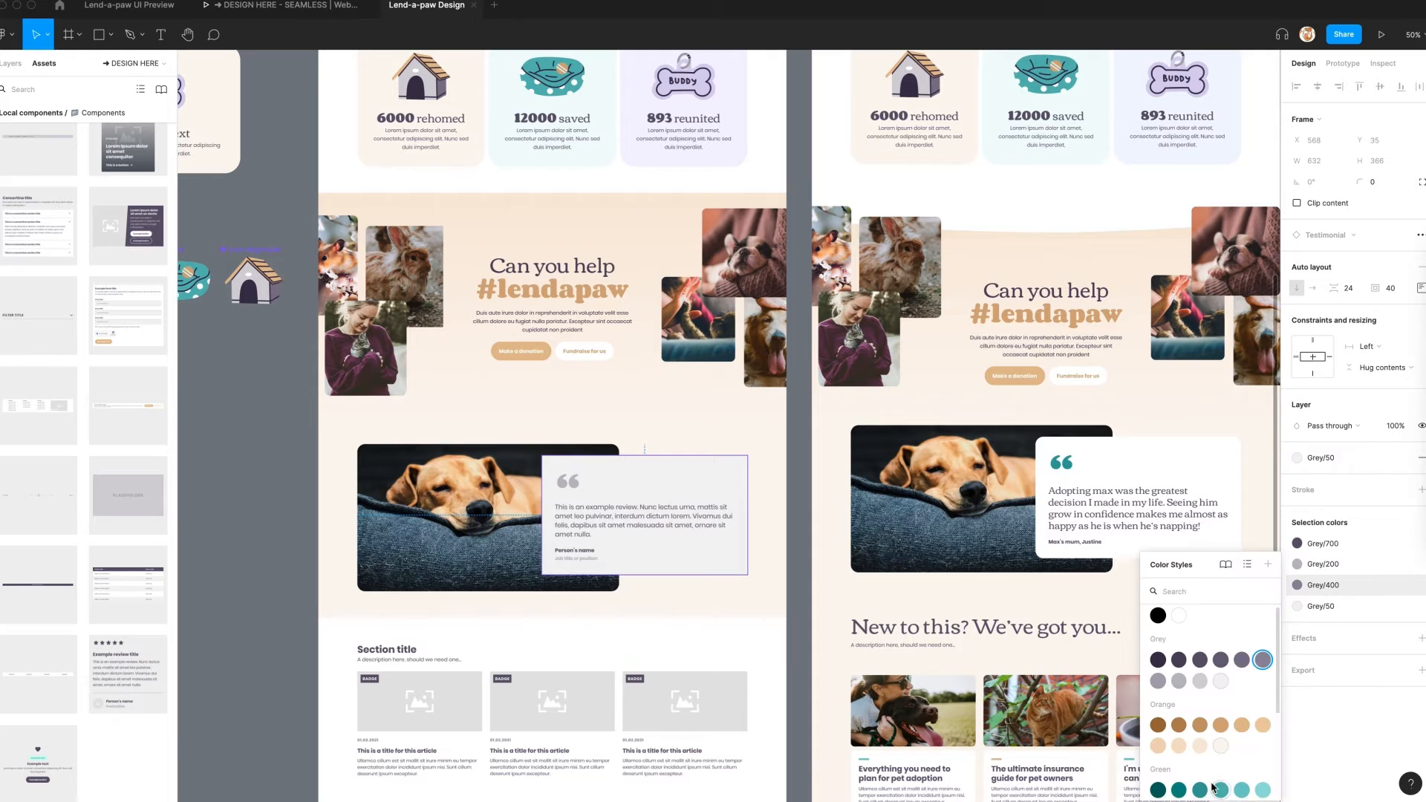
pyautogui.click(1199, 791)
# Delete the job title line beneath the person's name in the testimonial card
pyautogui.doubleClick(590, 560)
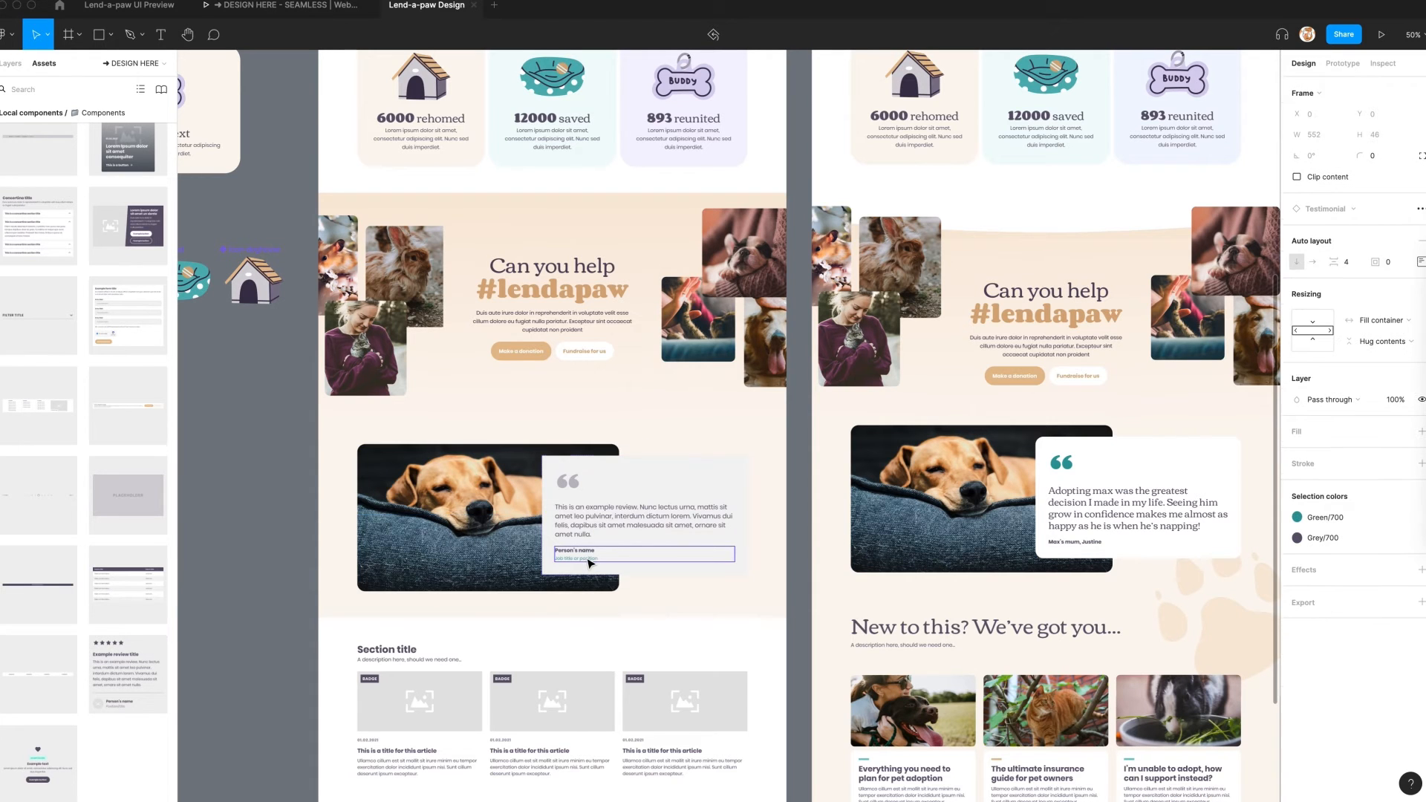
pyautogui.press('Delete')
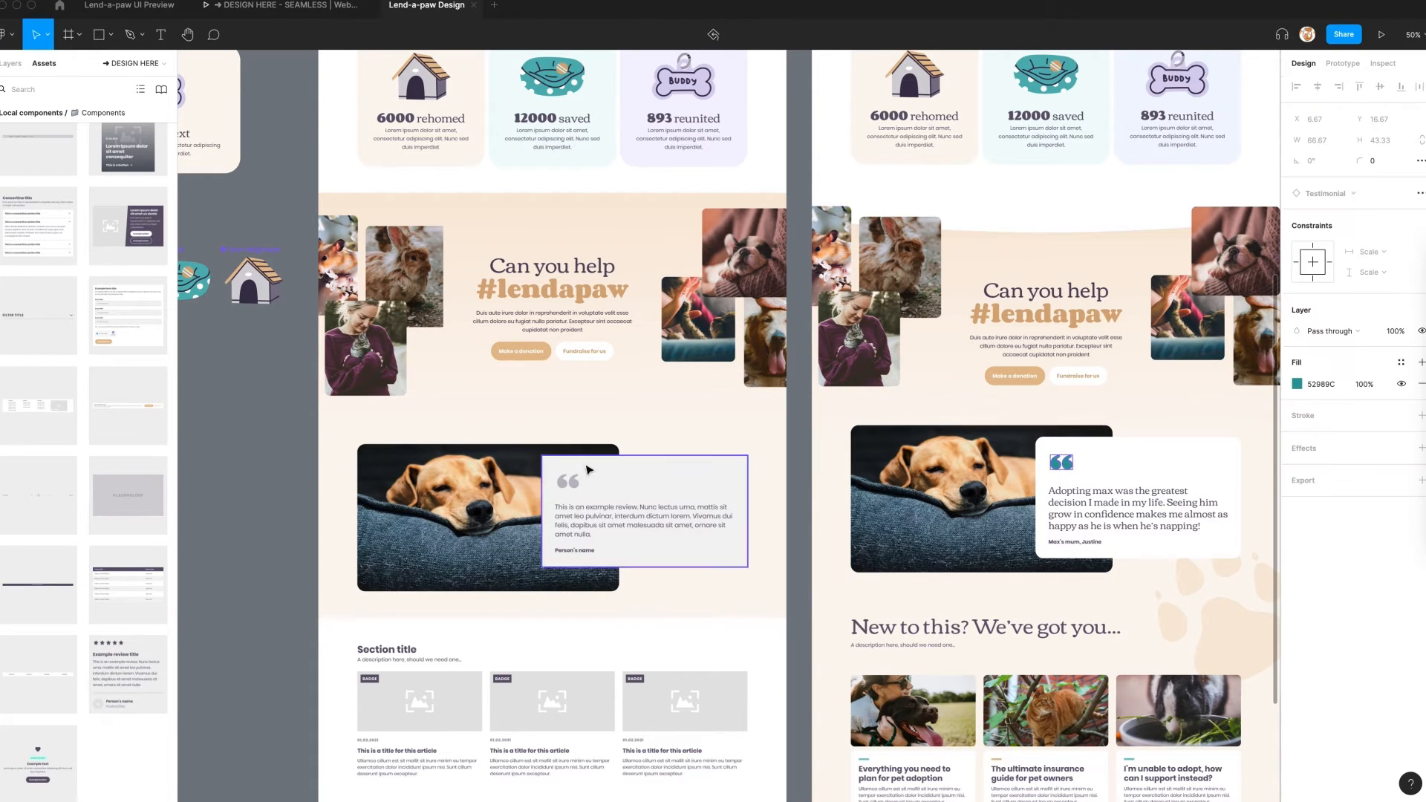
# Recolor the testimonial's quote mark green and round the corners of its text card
pyautogui.doubleClick(568, 481)
pyautogui.click(1297, 538)
pyautogui.click(1199, 776)
pyautogui.click(690, 493)
pyautogui.press('Return')
# Replace the example review with the reference's "Adopting max was the greatest decision..." quote and apply the Alternative/30px | Light text style
pyautogui.doubleClick(1102, 514)
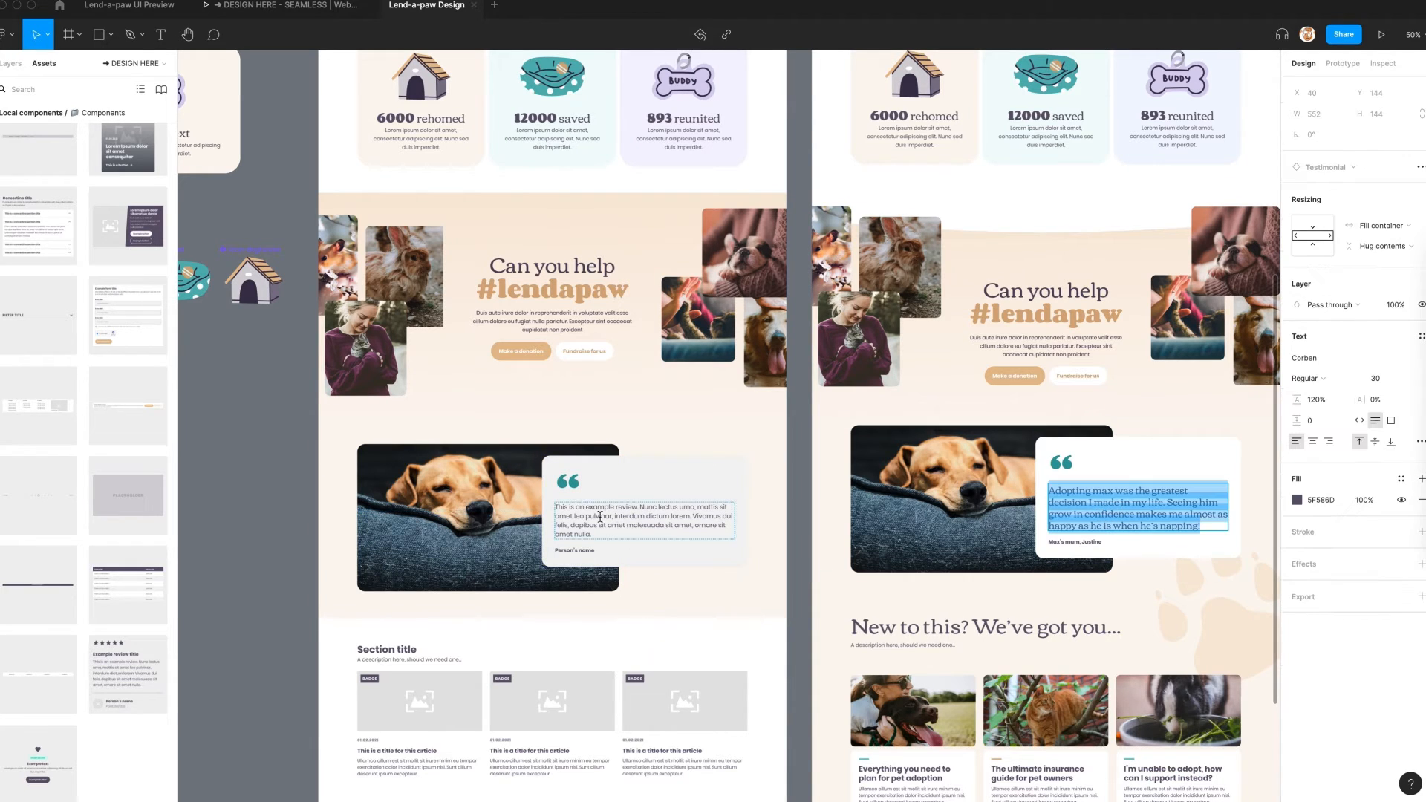
pyautogui.hotkey('ctrl', 'c')
pyautogui.doubleClick(600, 516)
pyautogui.hotkey('ctrl', 'v')
pyautogui.hotkey('ctrl', 'a')
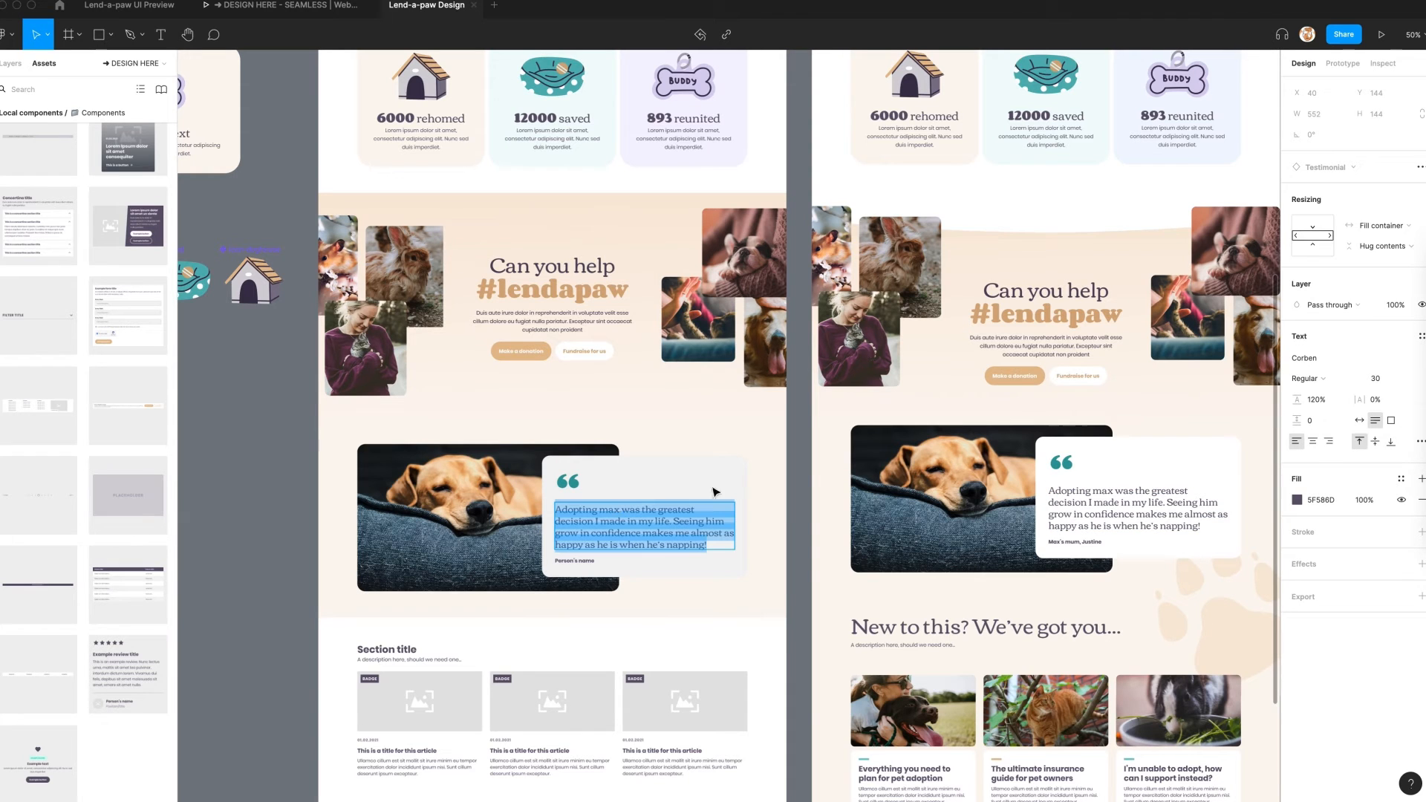
pyautogui.click(1422, 336)
pyautogui.click(1336, 530)
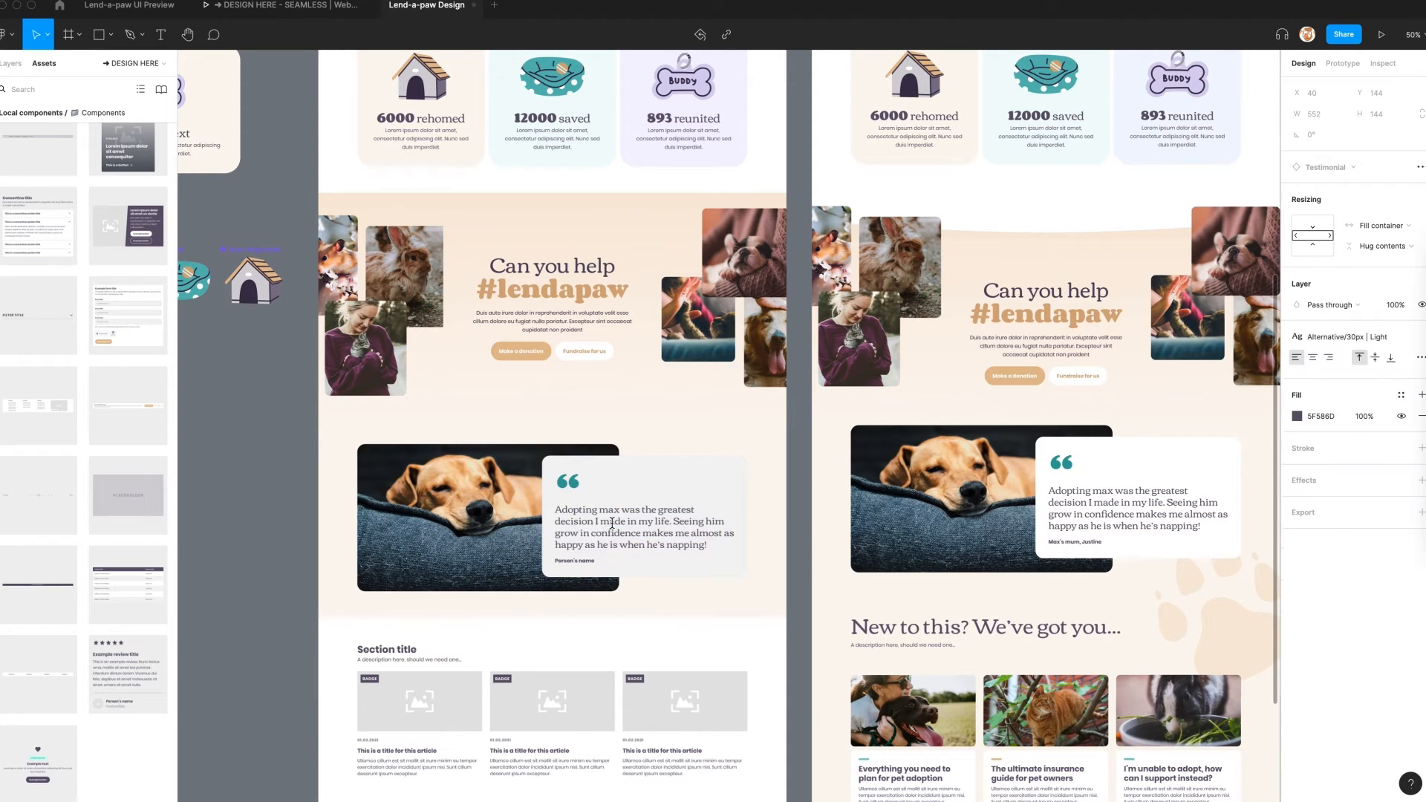
# Replace the testimonial's placeholder person's name with the attribution used in the reference
pyautogui.doubleClick(580, 562)
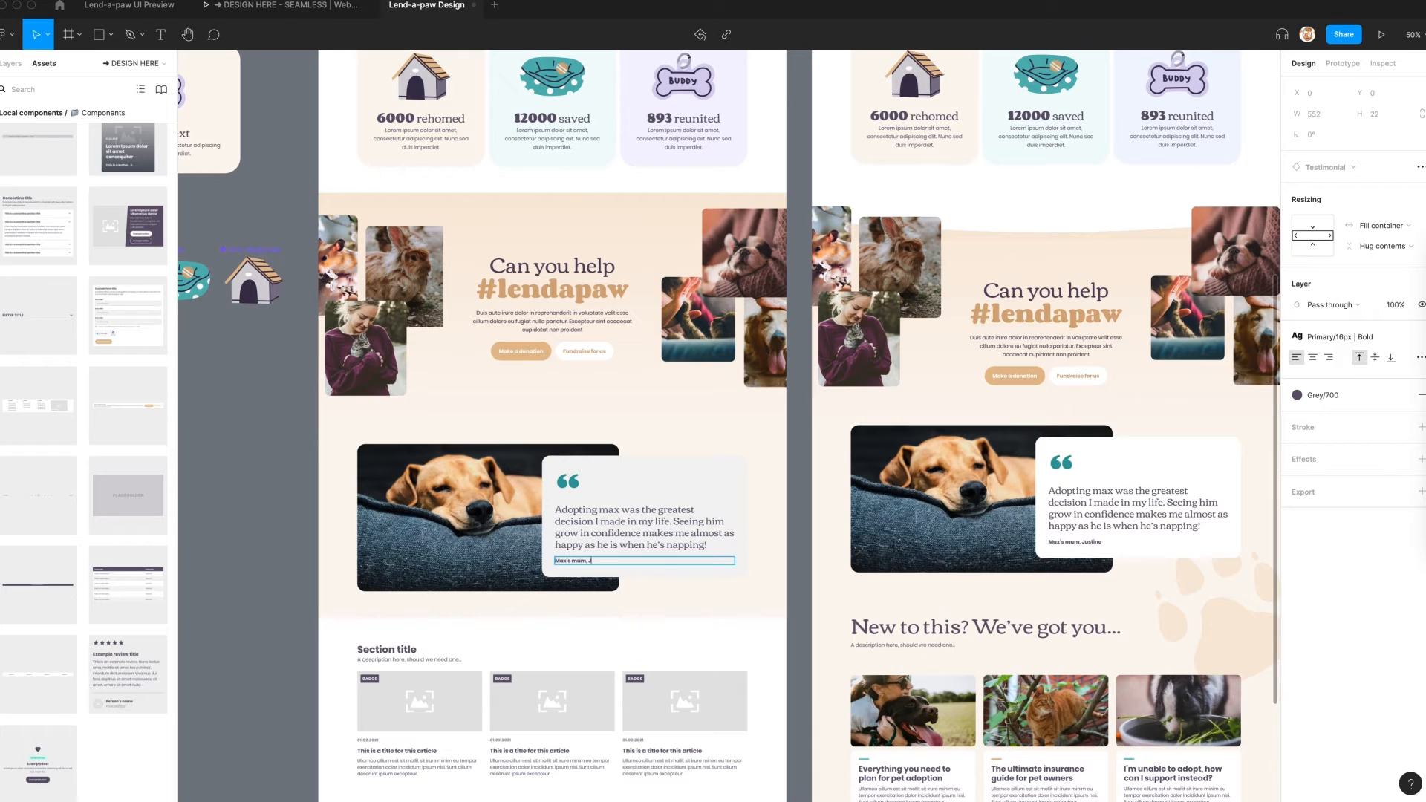
pyautogui.click(258, 532)
# Set the item spacing of the article cards section to 80
pyautogui.scroll(-3, 258, 533)
pyautogui.click(474, 497)
pyautogui.click(1351, 347)
pyautogui.write('80')
# Apply the Alternative/64px | Light text style to the article section's title and change it to "New to this? We've got you..."
pyautogui.doubleClick(404, 434)
pyautogui.click(1421, 337)
pyautogui.click(1306, 525)
pyautogui.write("New to this? We've got you...")
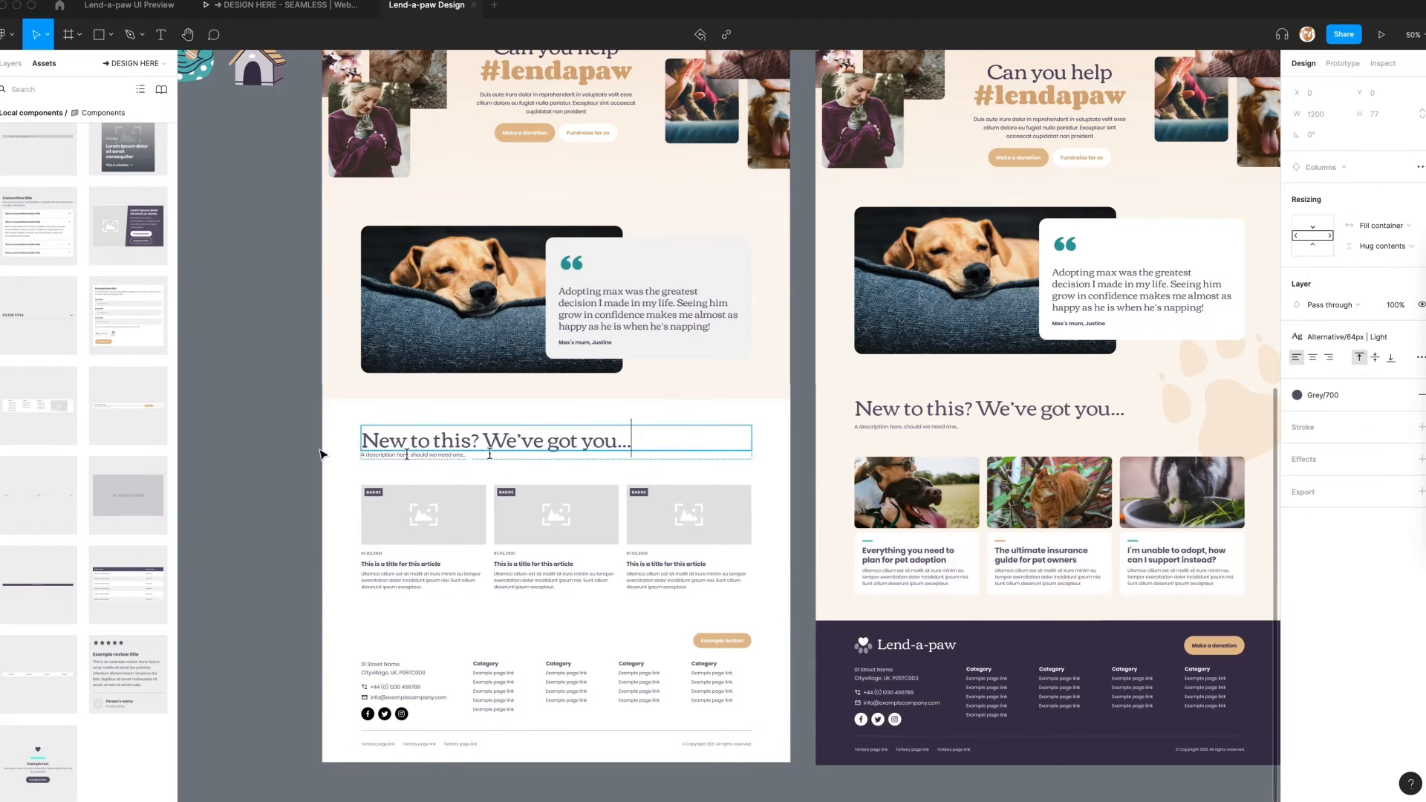
pyautogui.press('Escape')
pyautogui.press('Escape')
pyautogui.click(284, 451)
pyautogui.scroll(-1, 255, 462)
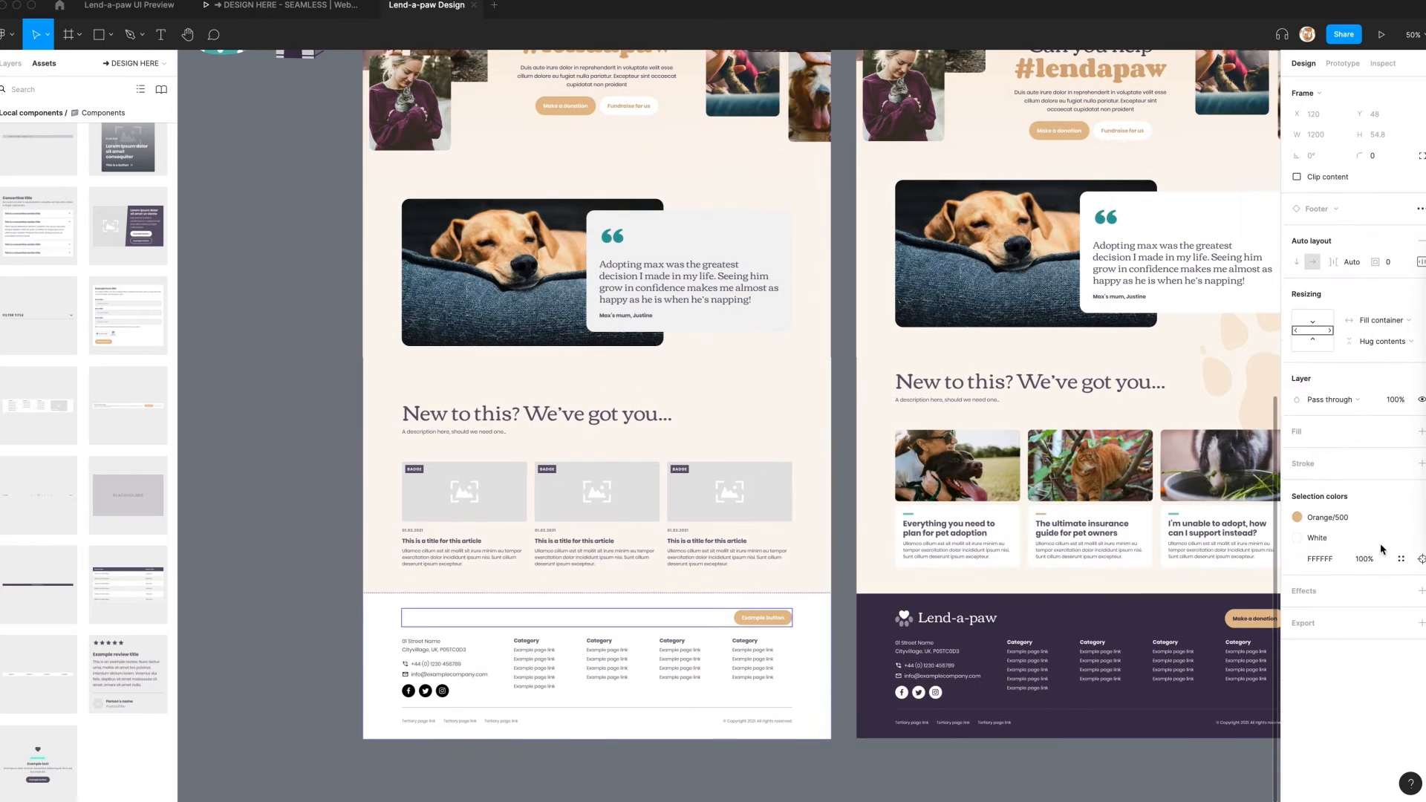
# Recolour the footer with a dark grey background and white text, logo and icons to match the reference
pyautogui.click(548, 633)
pyautogui.click(1330, 643)
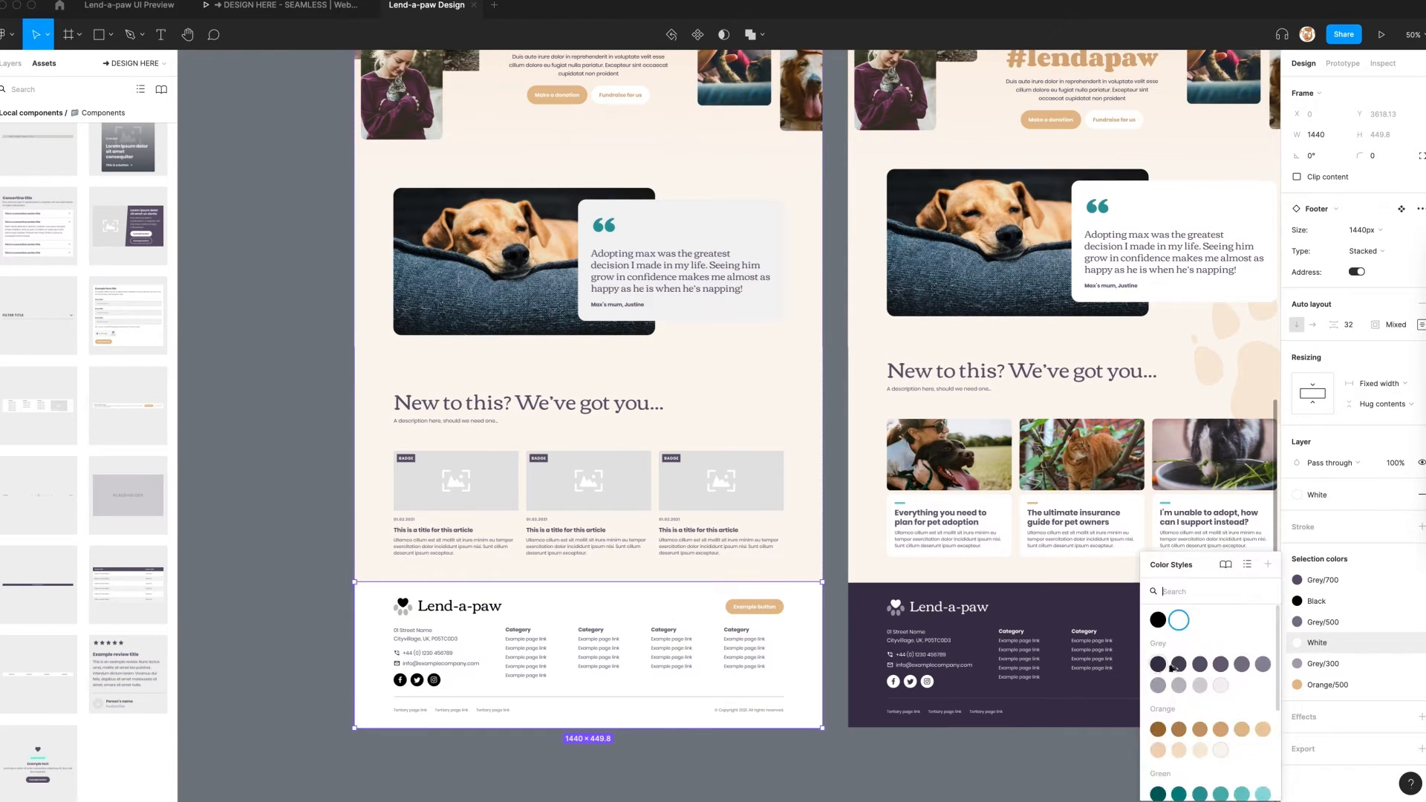
pyautogui.click(1182, 665)
pyautogui.click(1318, 582)
pyautogui.click(1179, 621)
pyautogui.click(1322, 601)
pyautogui.click(1158, 665)
pyautogui.keyDown('super'); pyautogui.click(742, 697); pyautogui.keyUp('super')
pyautogui.click(1318, 366)
pyautogui.click(1329, 491)
# Change the footer's button label to "Make a donation"
pyautogui.doubleClick(756, 607)
pyautogui.write('Make a donation')
pyautogui.click(301, 622)
# Place a Card component on the empty canvas beside the page, with its Image option set to Top
pyautogui.scroll(1, 301, 622)
pyautogui.scroll(2, 128, 222)
pyautogui.moveTo(128, 211); pyautogui.dragTo(244, 412)
pyautogui.click(1366, 255)
pyautogui.click(1366, 272)
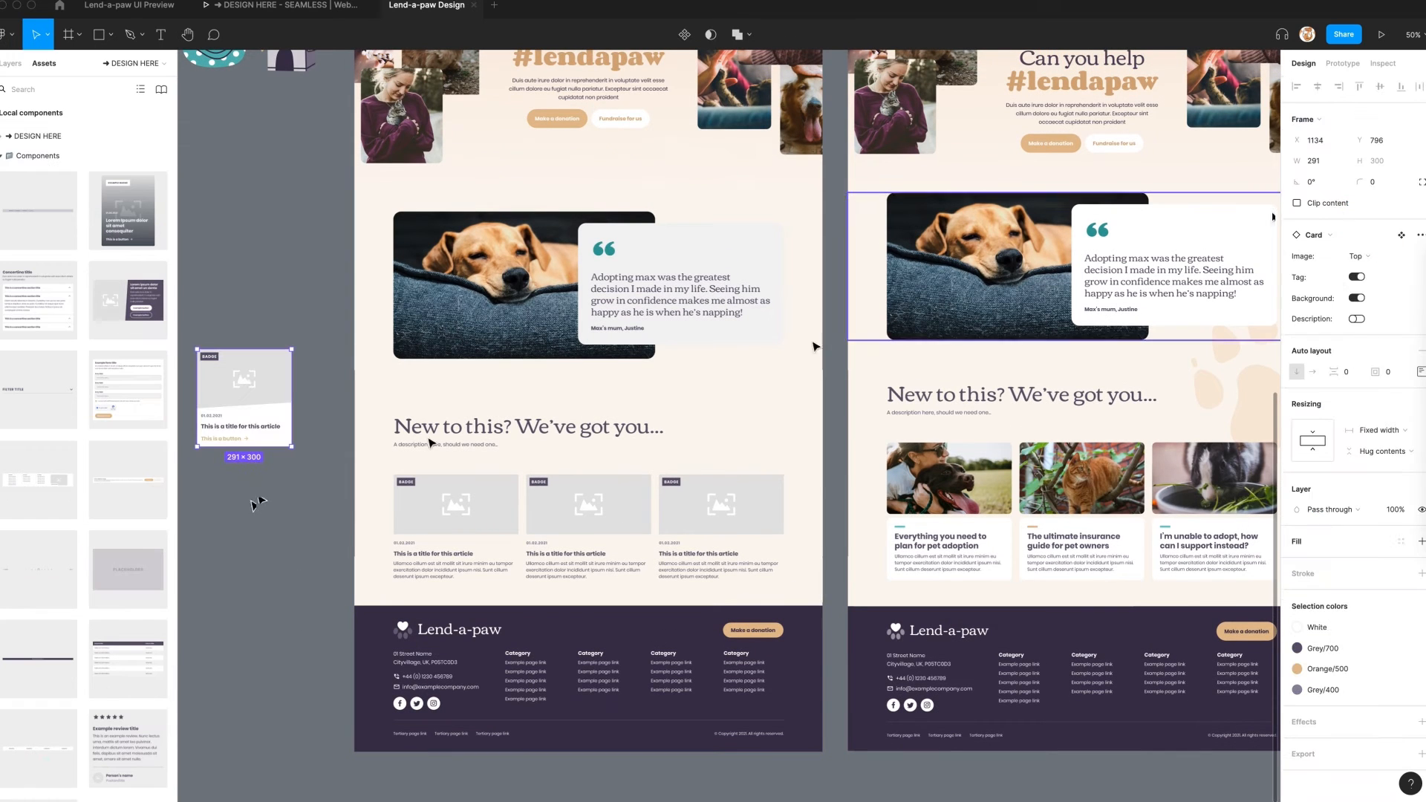
pyautogui.keyDown('super'); pyautogui.click(269, 414); pyautogui.keyUp('super')
pyautogui.click(323, 424)
pyautogui.click(280, 388)
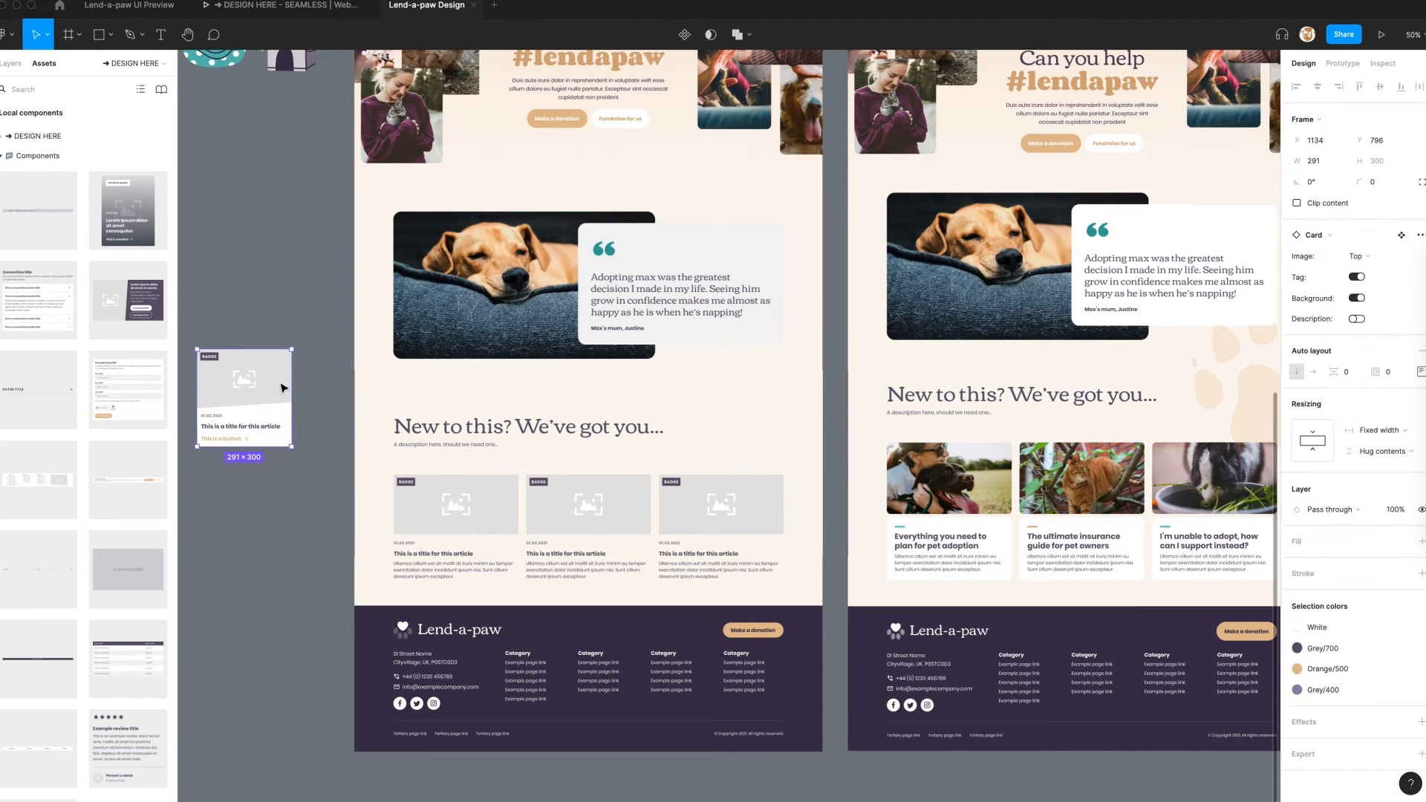
# Turn off the card's tag, turn on its description, and delete the date and text button
pyautogui.click(1358, 278)
pyautogui.click(1357, 319)
pyautogui.keyDown('super'); pyautogui.click(268, 408); pyautogui.keyUp('super')
pyautogui.press('Delete')
pyautogui.click(245, 379)
pyautogui.keyDown('super'); pyautogui.click(216, 459); pyautogui.keyUp('super')
pyautogui.press('Delete')
# Match the card's text block to the reference article card, with the title "Everything you need to plan for pet adoption"
pyautogui.keyDown('super'); pyautogui.click(206, 418); pyautogui.keyUp('super')
pyautogui.hscroll(-1, 795, 513)
pyautogui.keyDown('super'); pyautogui.click(985, 552); pyautogui.keyUp('super')
pyautogui.doubleClick(290, 469)
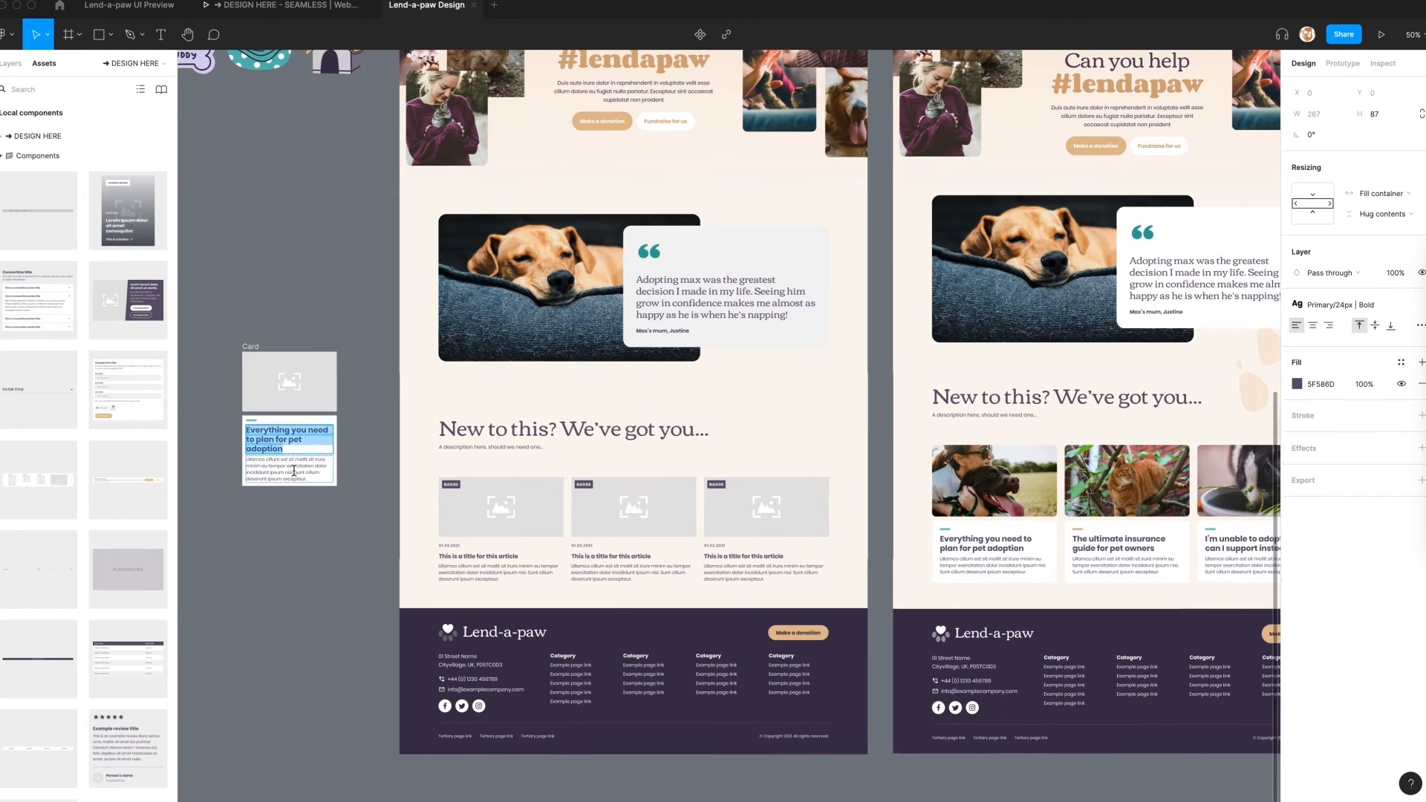
pyautogui.click(296, 525)
# Set the card image's height to 220 and the padding of the text block below it to 24
pyautogui.doubleClick(289, 382)
pyautogui.click(1376, 134)
pyautogui.write('220')
pyautogui.press('Return')
pyautogui.click(322, 441)
pyautogui.click(1389, 230)
pyautogui.write('24')
pyautogui.press('Return')
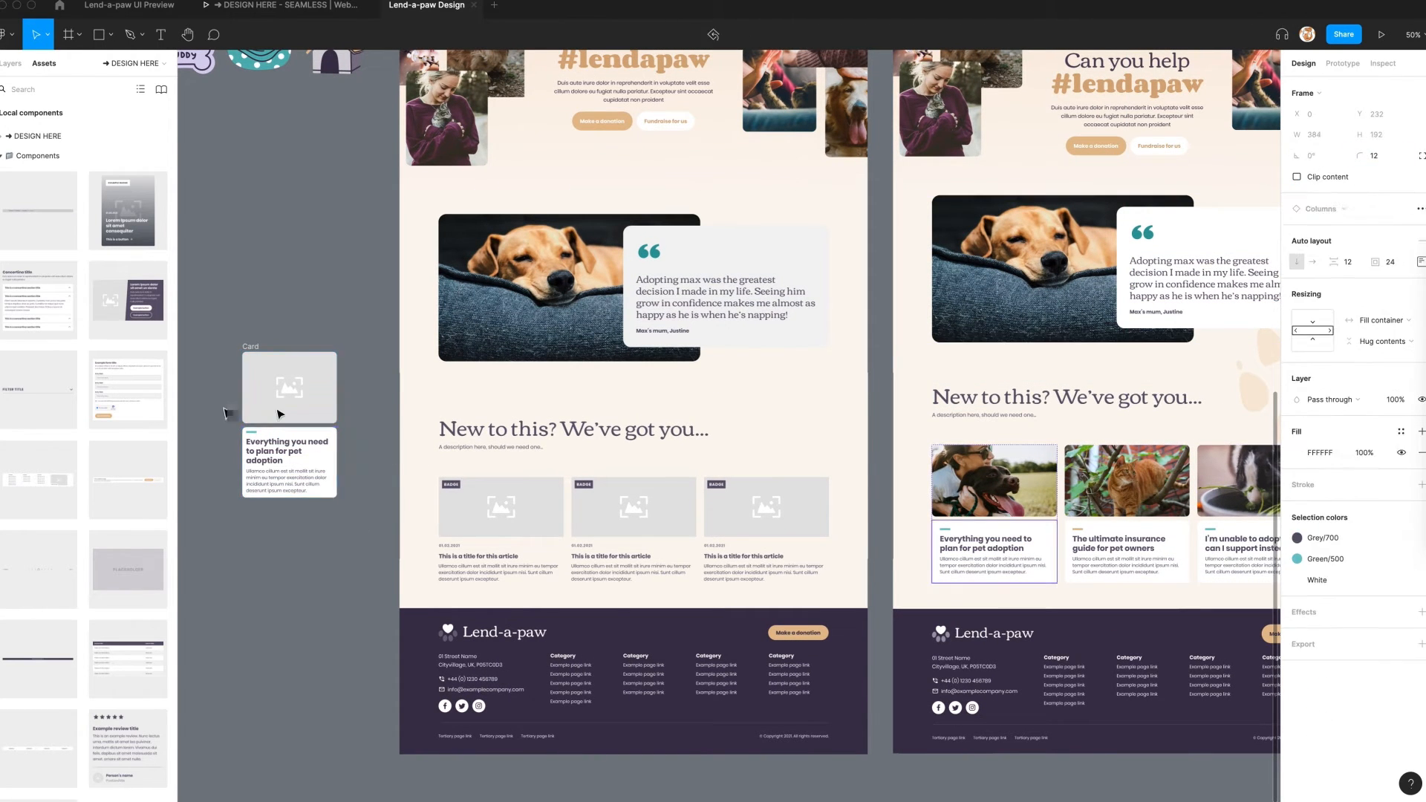
# Widen the card and paste the reference's dog photo properties onto its image
pyautogui.click(250, 346)
pyautogui.moveTo(338, 414); pyautogui.dragTo(353, 414)
pyautogui.doubleClick(994, 480)
pyautogui.press('super+alt+c')
pyautogui.press('super+alt+v')
# Make the card a component and swap the three placeholder article cards for it
pyautogui.click(254, 346)
pyautogui.press('super+alt+k')
pyautogui.keyDown('shift'); pyautogui.click(633, 529); pyautogui.keyUp('shift')
pyautogui.click(1320, 212)
pyautogui.click(1322, 258)
pyautogui.click(321, 541)
# Title the second article "The ultimate insurance guide for pet owners" and the third "I'm unable to adopt, how can I support instead?"
pyautogui.hscroll(1, 519, 557)
pyautogui.doubleClick(614, 585)
pyautogui.press('super+a')
pyautogui.press('super+v')
pyautogui.doubleClick(701, 582)
pyautogui.doubleClick(1218, 544)
pyautogui.press('super+c')
pyautogui.press('super+v')
pyautogui.click(341, 414)
# Arrange the custom component masters in a tidy column on the canvas beside the page
pyautogui.scroll(9, 318, 393)
pyautogui.scroll(-9, 317, 393)
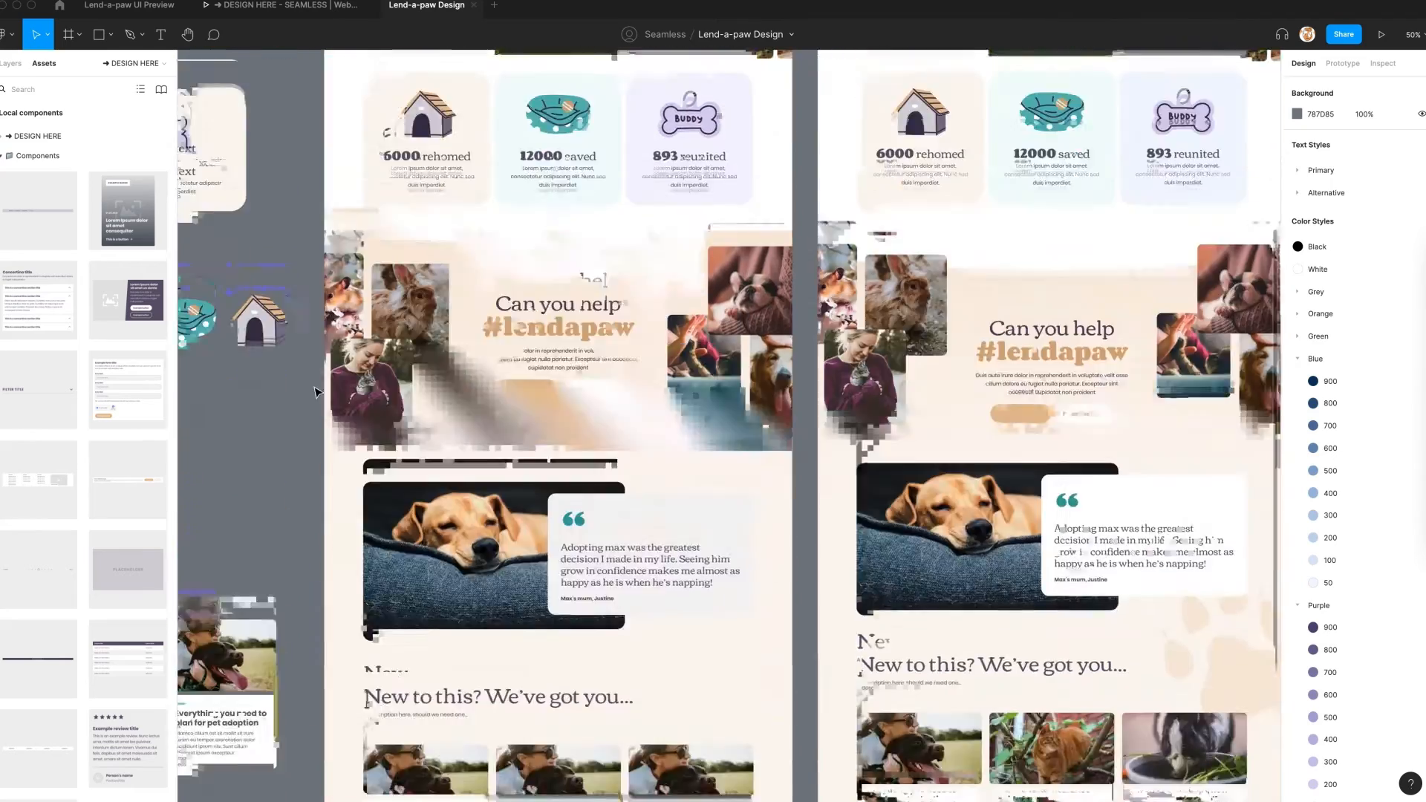
pyautogui.press('super+minus')
pyautogui.scroll(2, 318, 392)
pyautogui.moveTo(447, 568); pyautogui.dragTo(400, 456)
pyautogui.moveTo(453, 197); pyautogui.dragTo(392, 213)
pyautogui.moveTo(309, 182); pyautogui.dragTo(505, 592)
pyautogui.moveTo(400, 210); pyautogui.dragTo(283, 185)
pyautogui.click(375, 267)
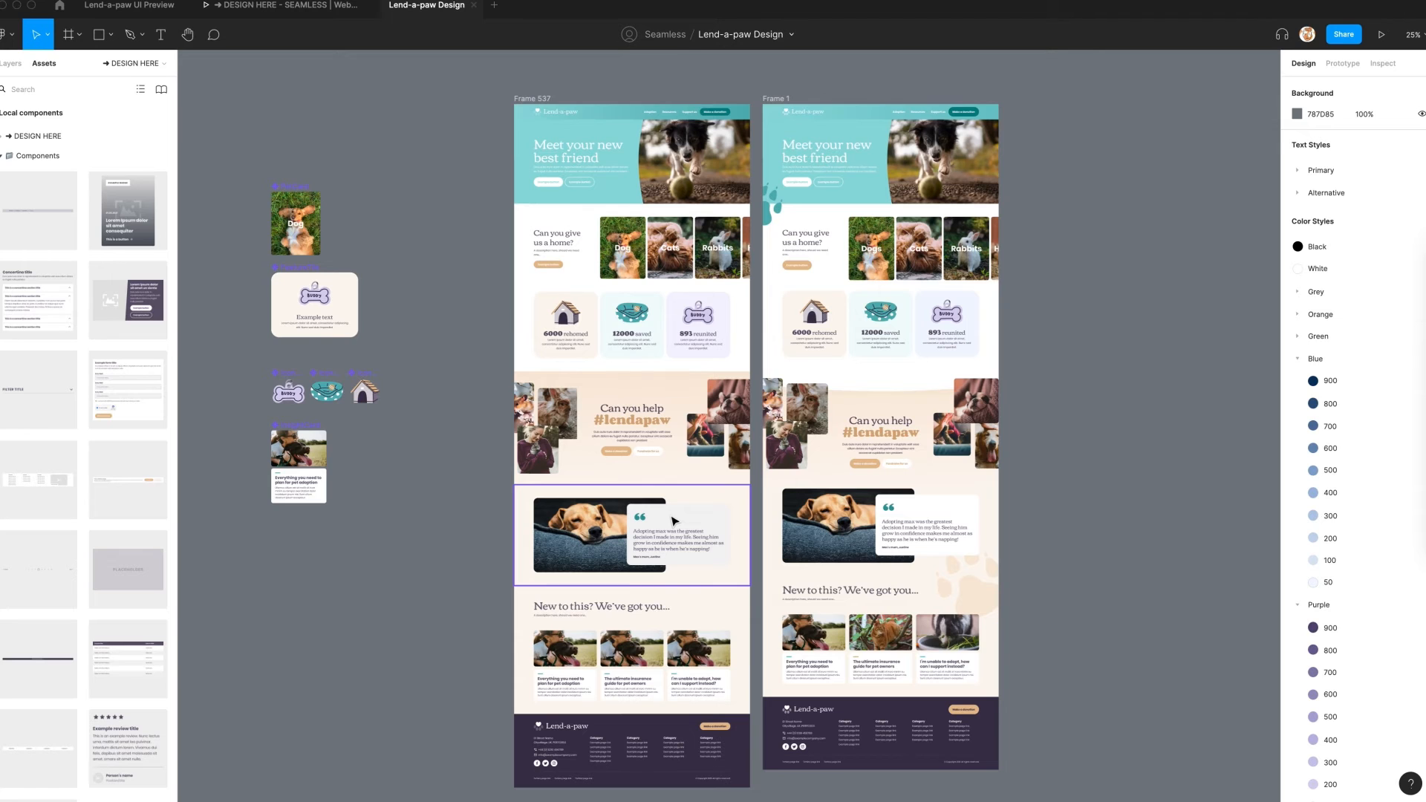
# Set the #lendapaw section's top padding to 0 and remove its auto layout
pyautogui.hotkey('ctrl', '=')
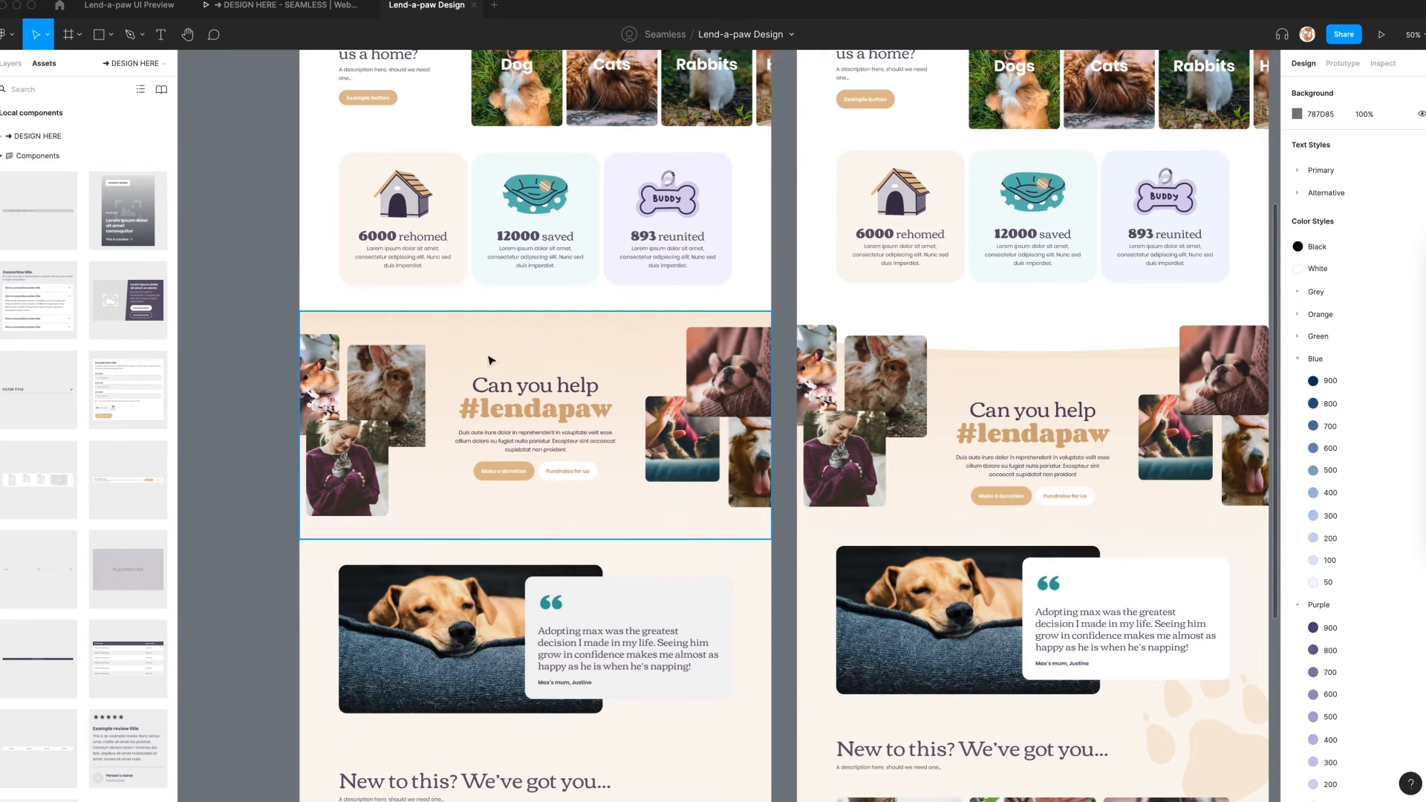
pyautogui.click(678, 431)
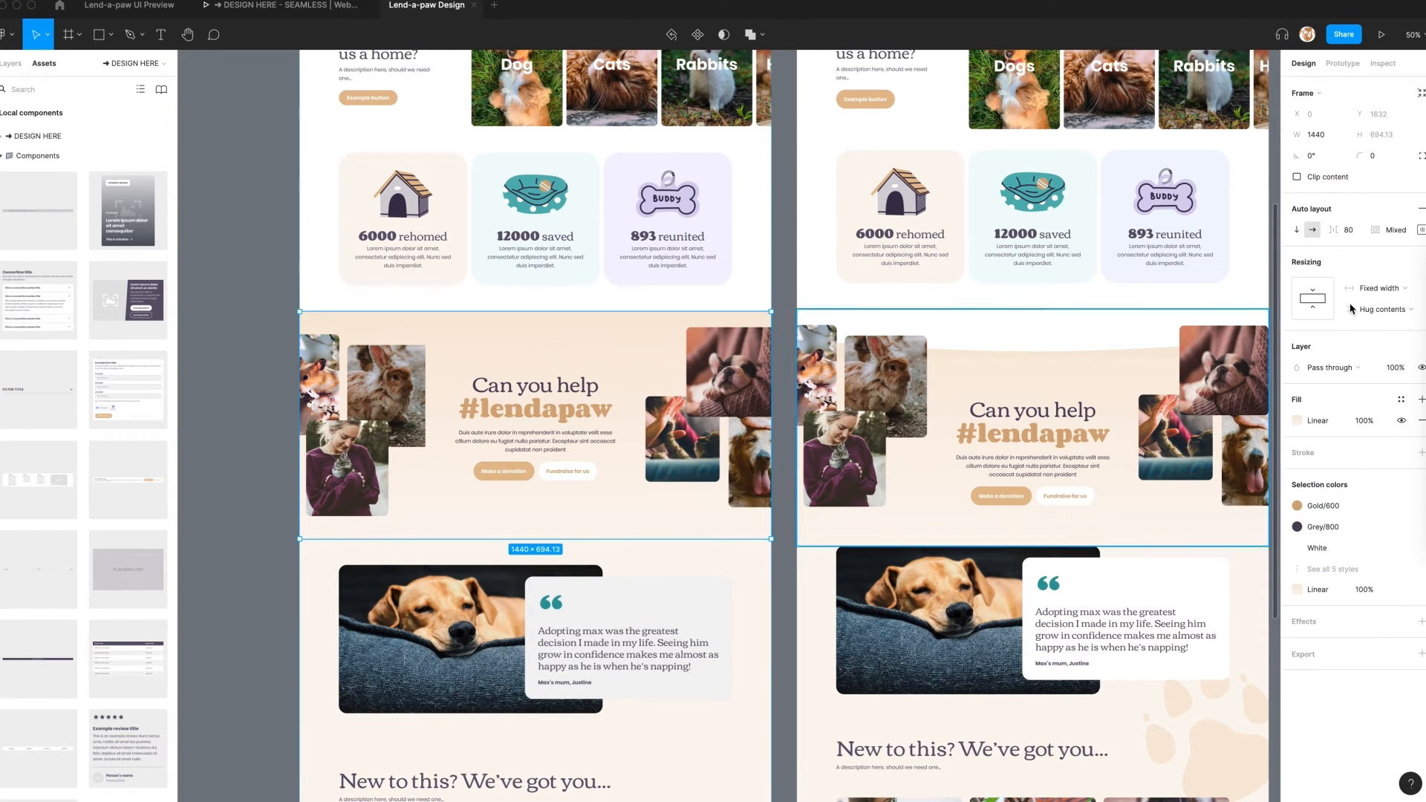
pyautogui.click(1419, 229)
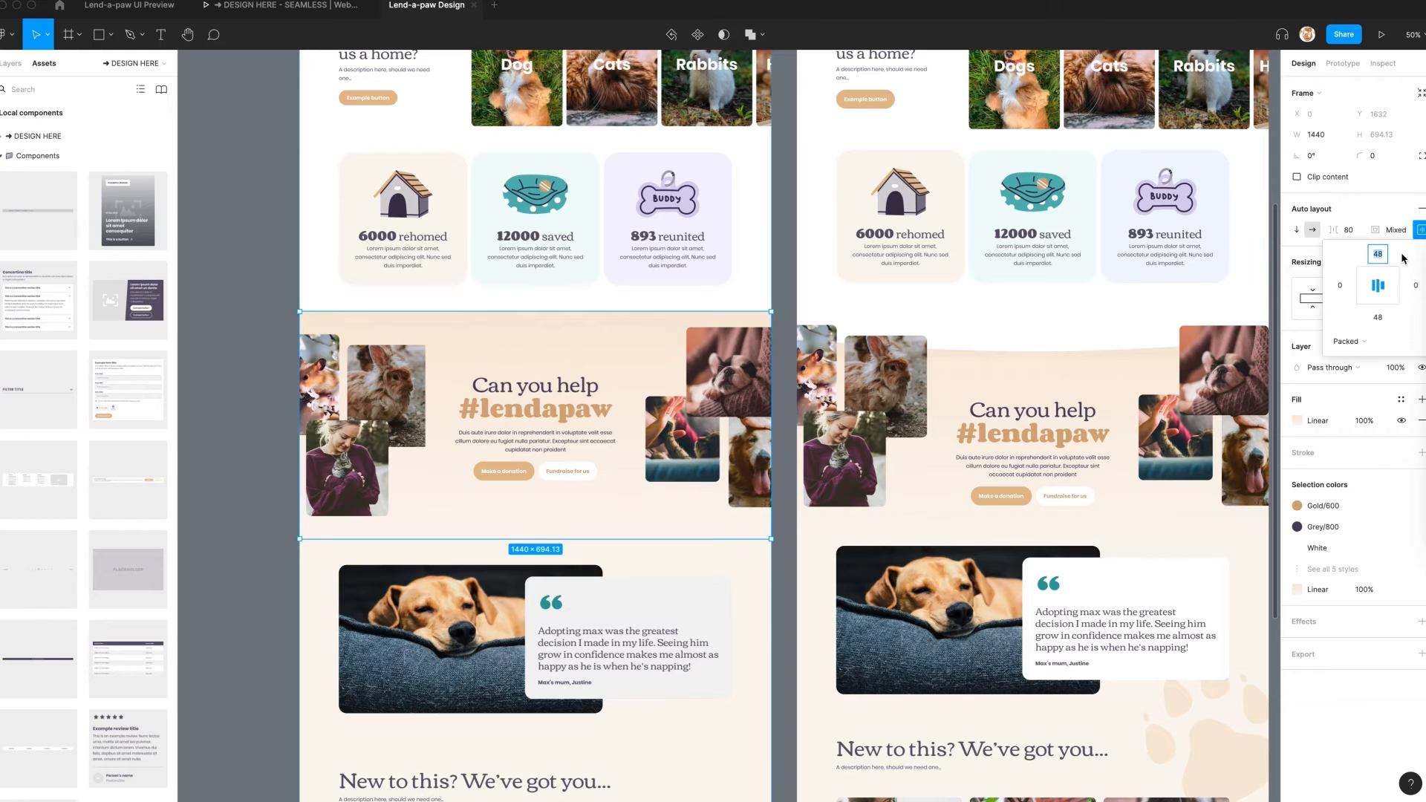
pyautogui.write('0')
pyautogui.press('Return')
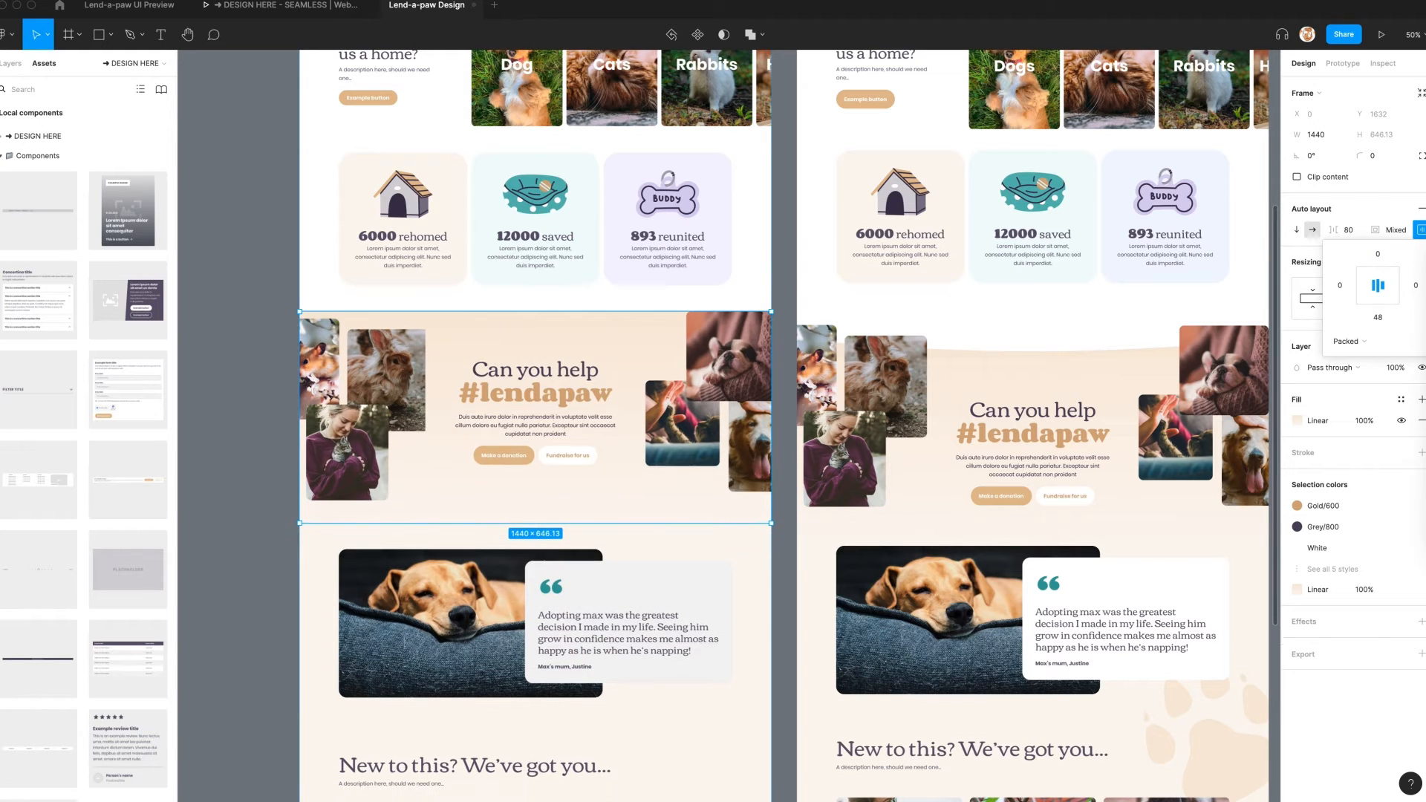
pyautogui.click(1420, 230)
pyautogui.click(1419, 209)
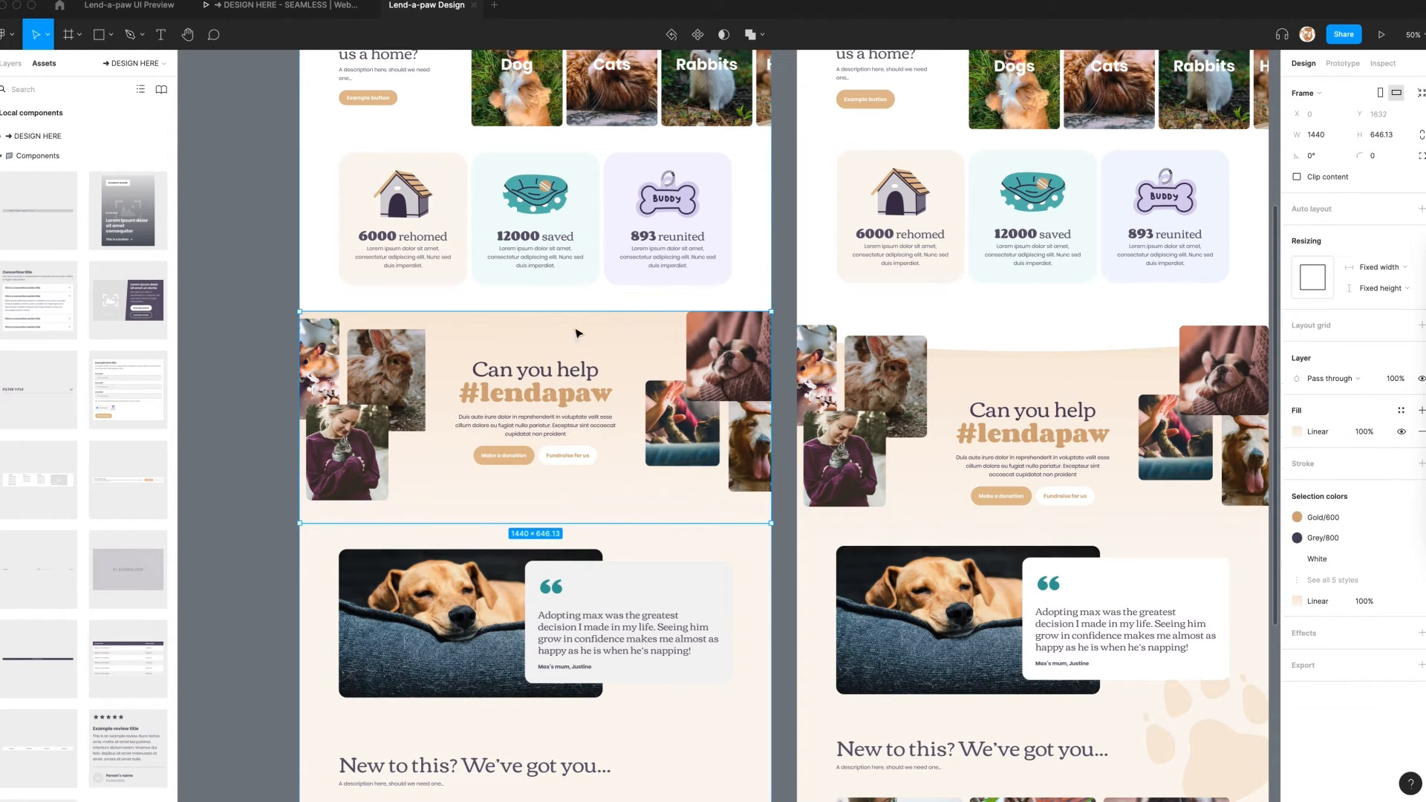
pyautogui.click(205, 166)
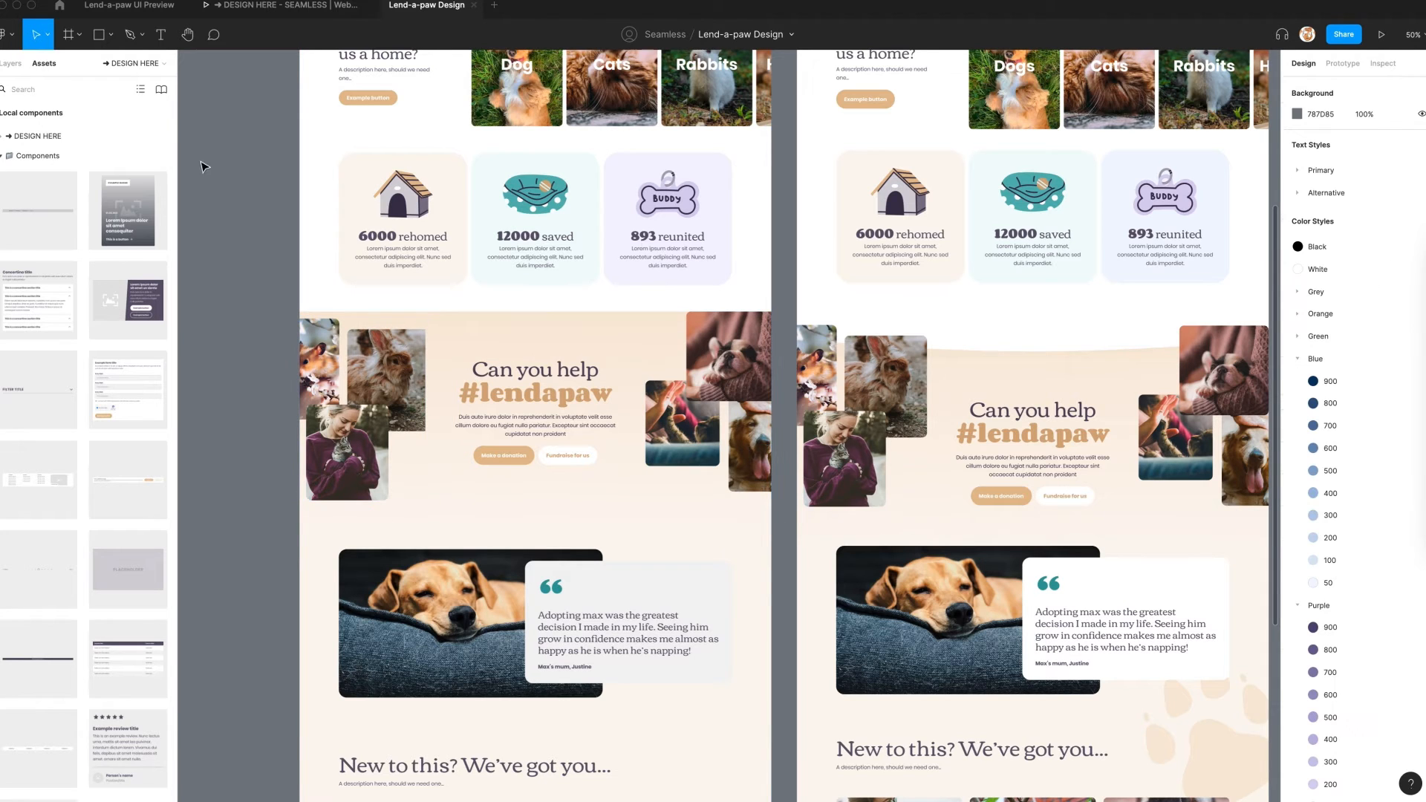
# Place a Divider component at the top edge of the #lendapaw section, with type Curve-out and direction Bottom
pyautogui.click(2, 157)
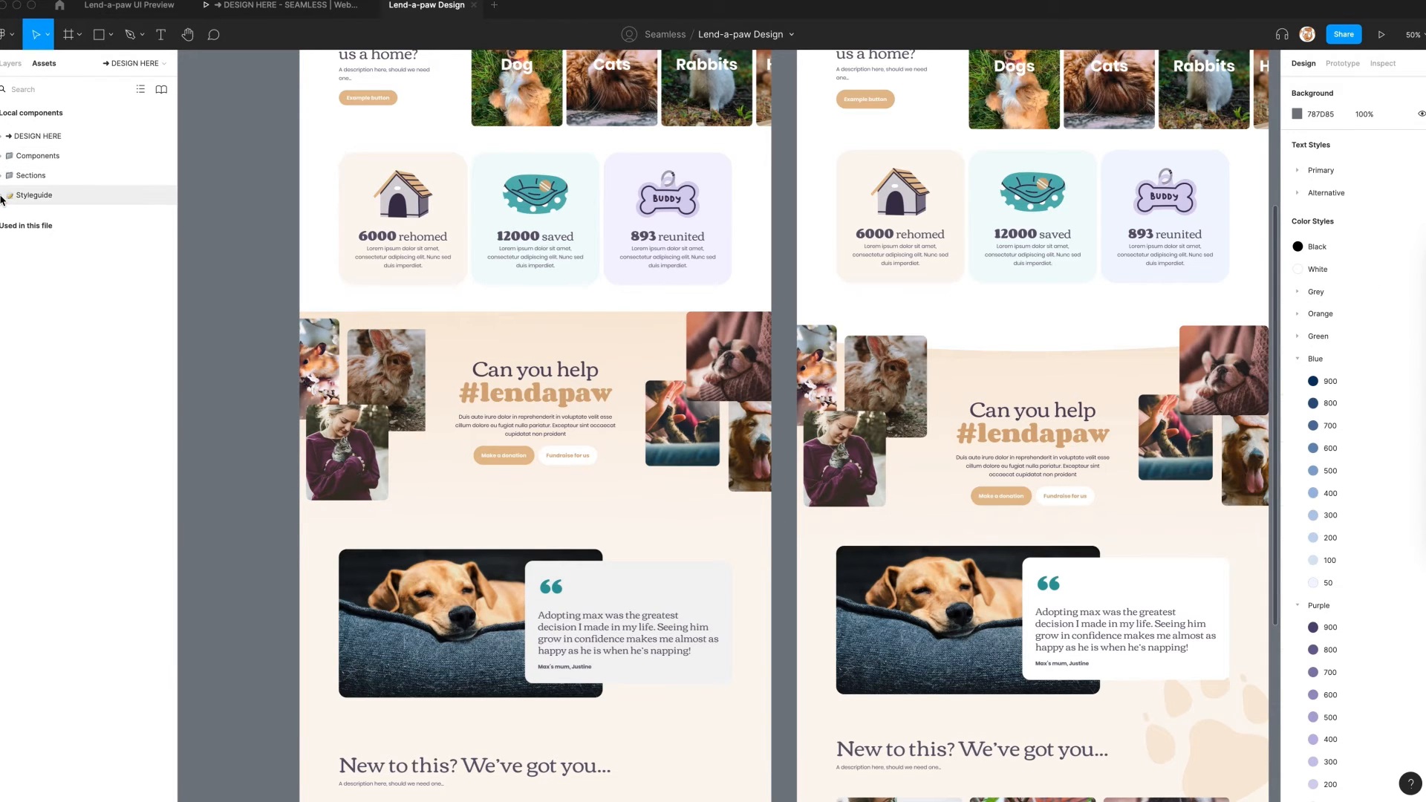
pyautogui.click(2, 196)
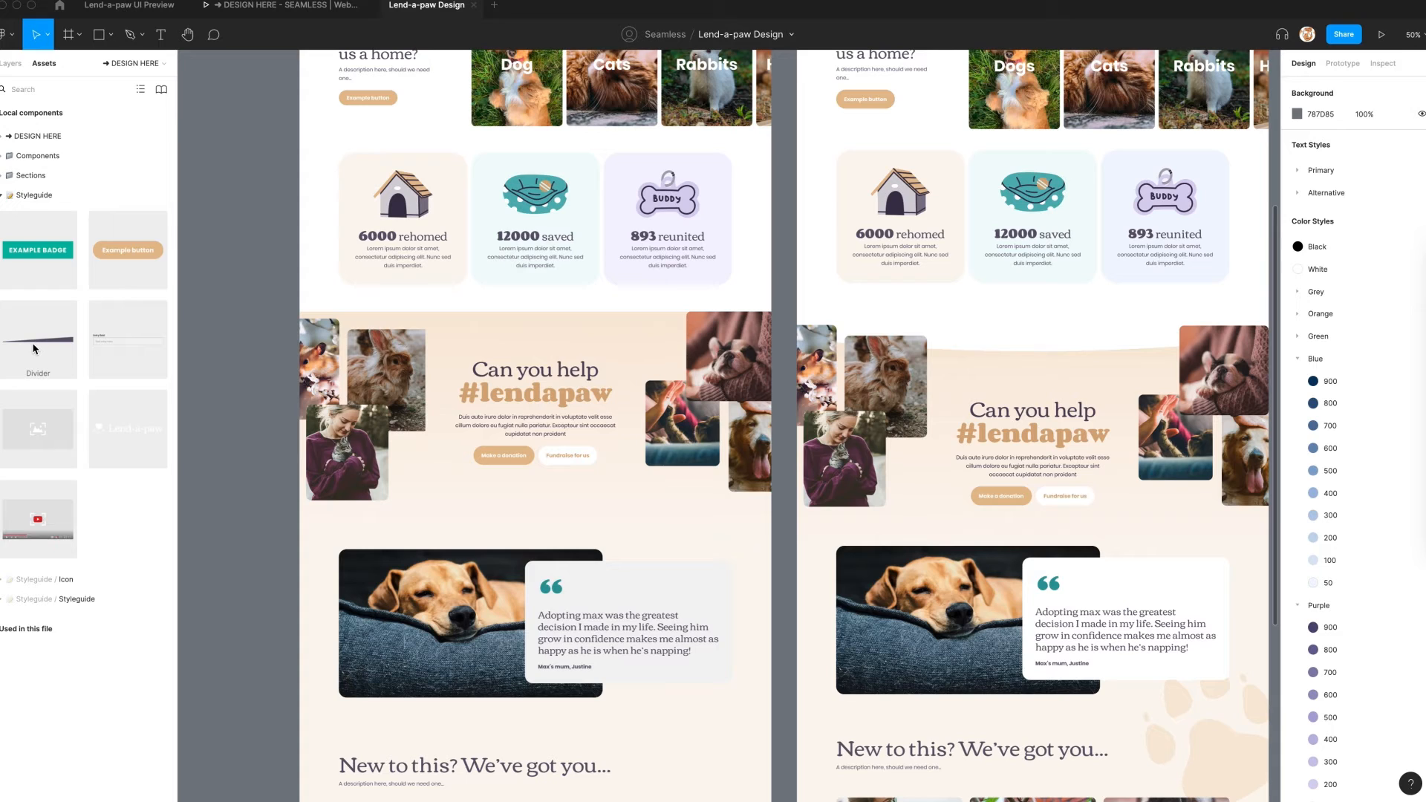
pyautogui.moveTo(481, 345); pyautogui.dragTo(490, 333)
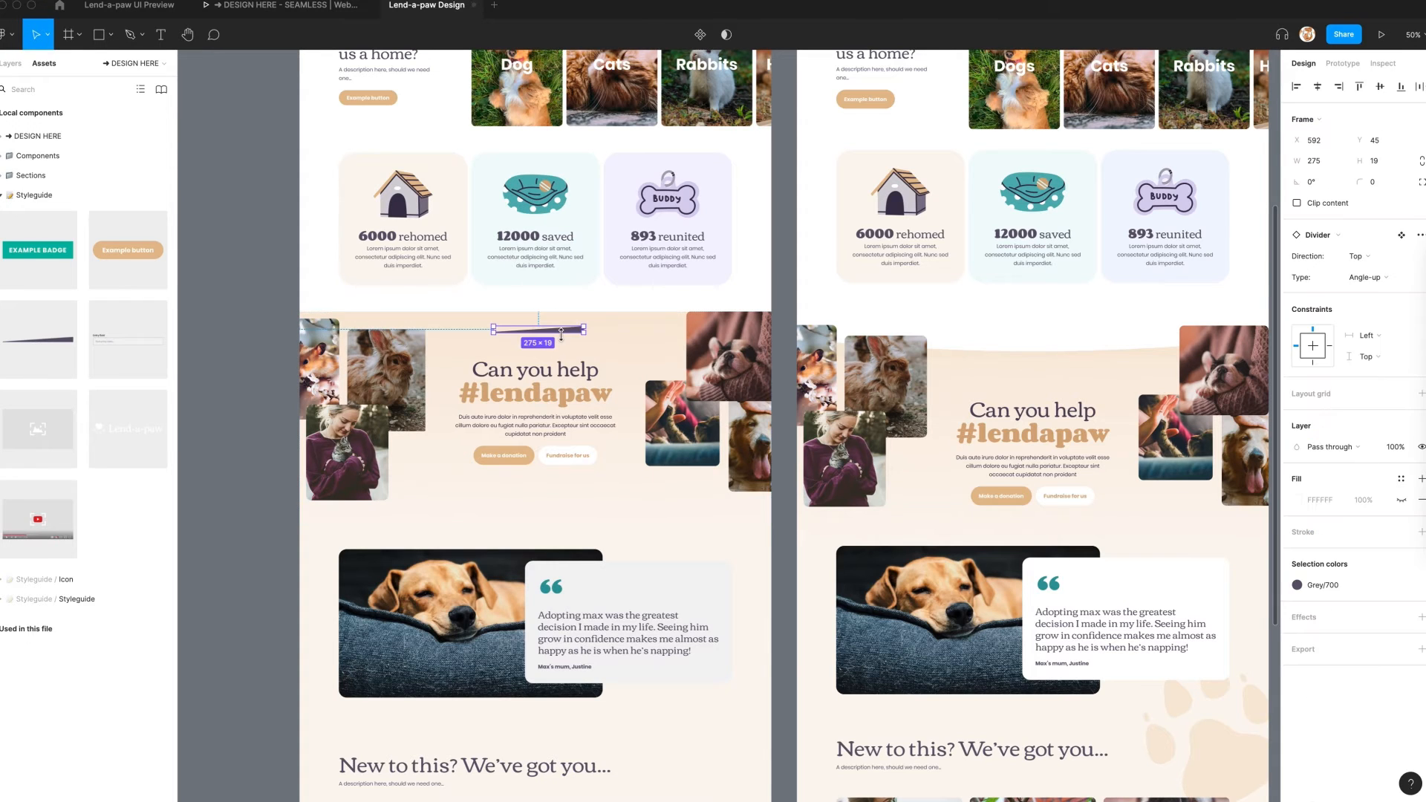
pyautogui.click(1370, 278)
pyautogui.click(1391, 357)
pyautogui.click(1363, 256)
pyautogui.click(1374, 225)
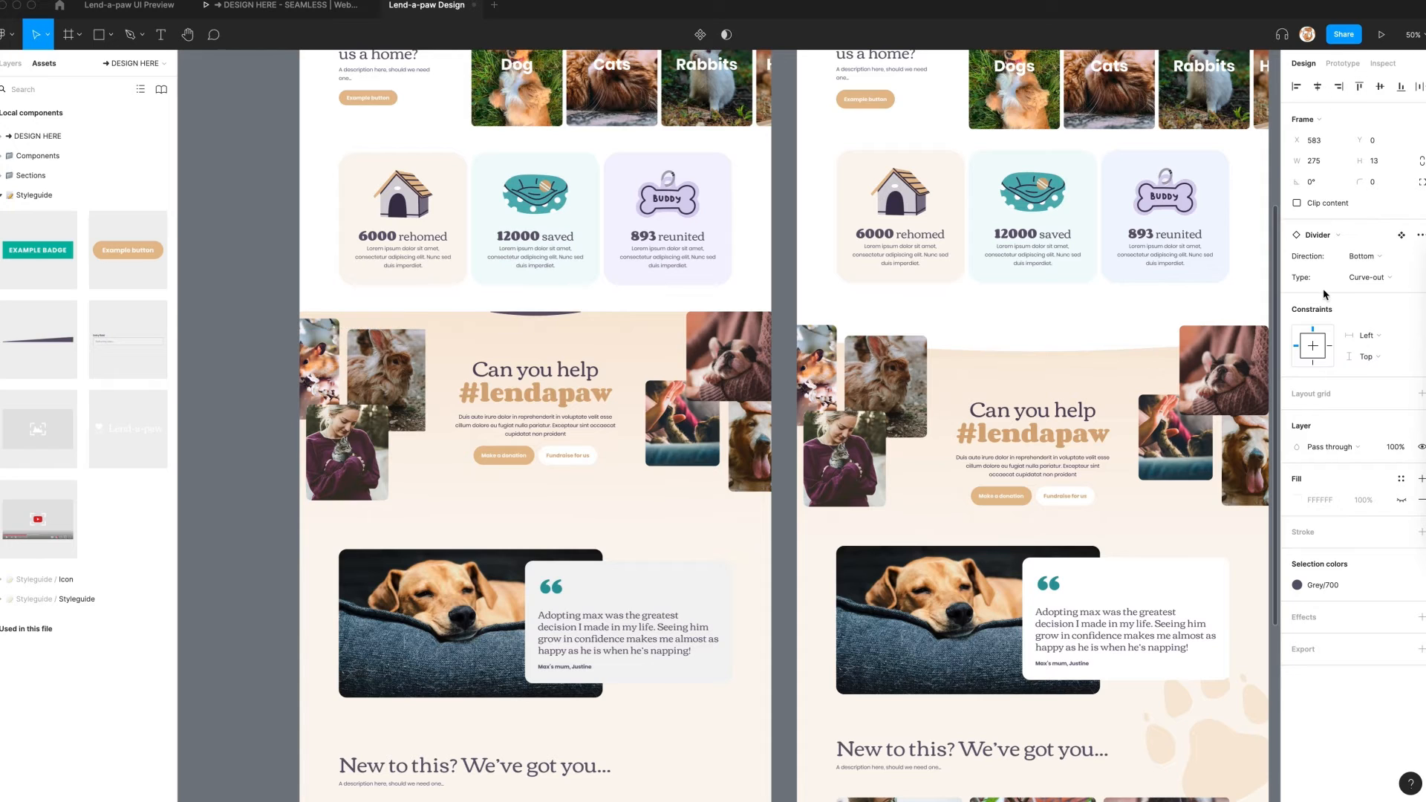
# Set the divider's horizontal constraint to Left and right and stretch it across the section to about 1441 × 69
pyautogui.click(1368, 335)
pyautogui.click(1384, 366)
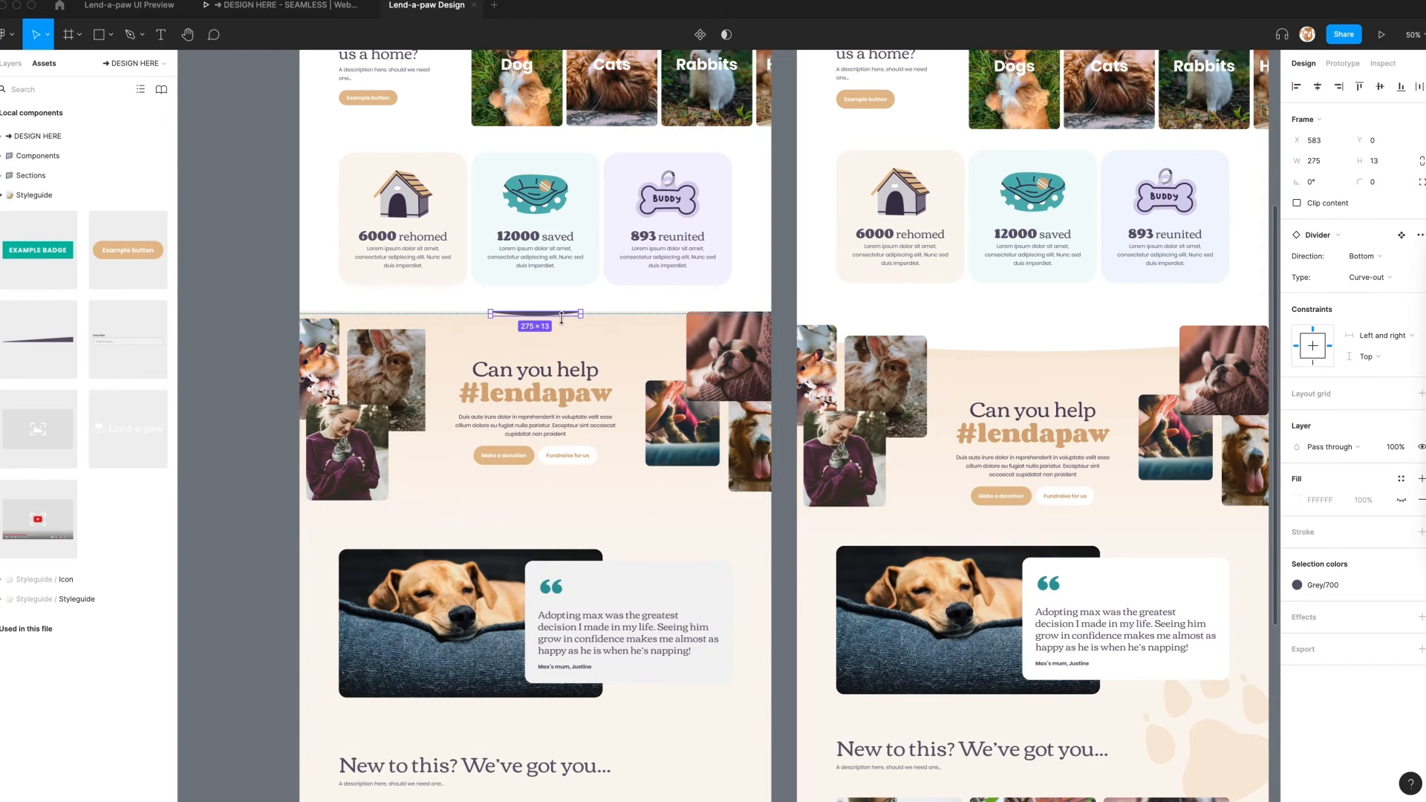
pyautogui.moveTo(559, 317); pyautogui.dragTo(556, 333)
pyautogui.moveTo(349, 320); pyautogui.dragTo(301, 318)
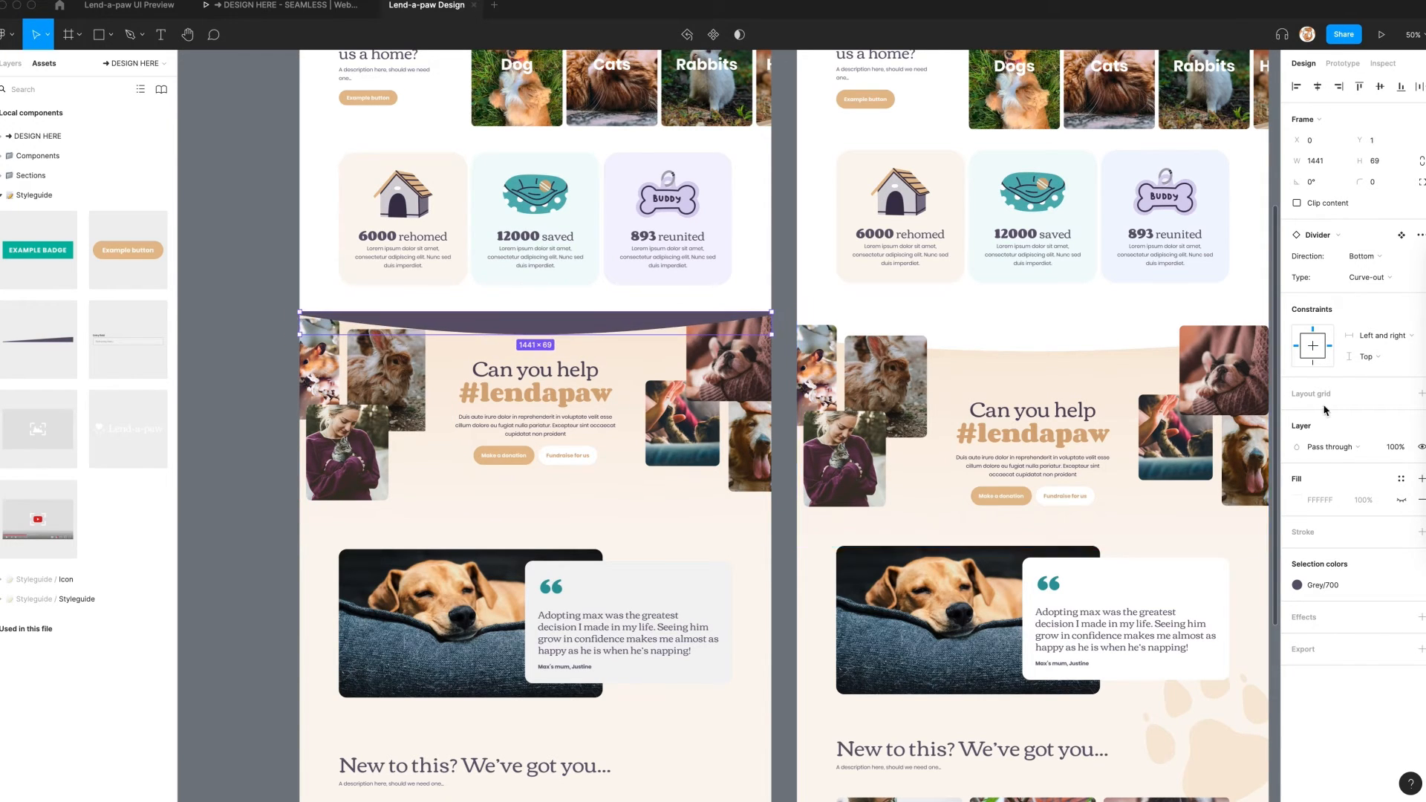
# Recolour the curved divider with the White style and place it behind the section's photos
pyautogui.click(1344, 585)
pyautogui.click(1179, 621)
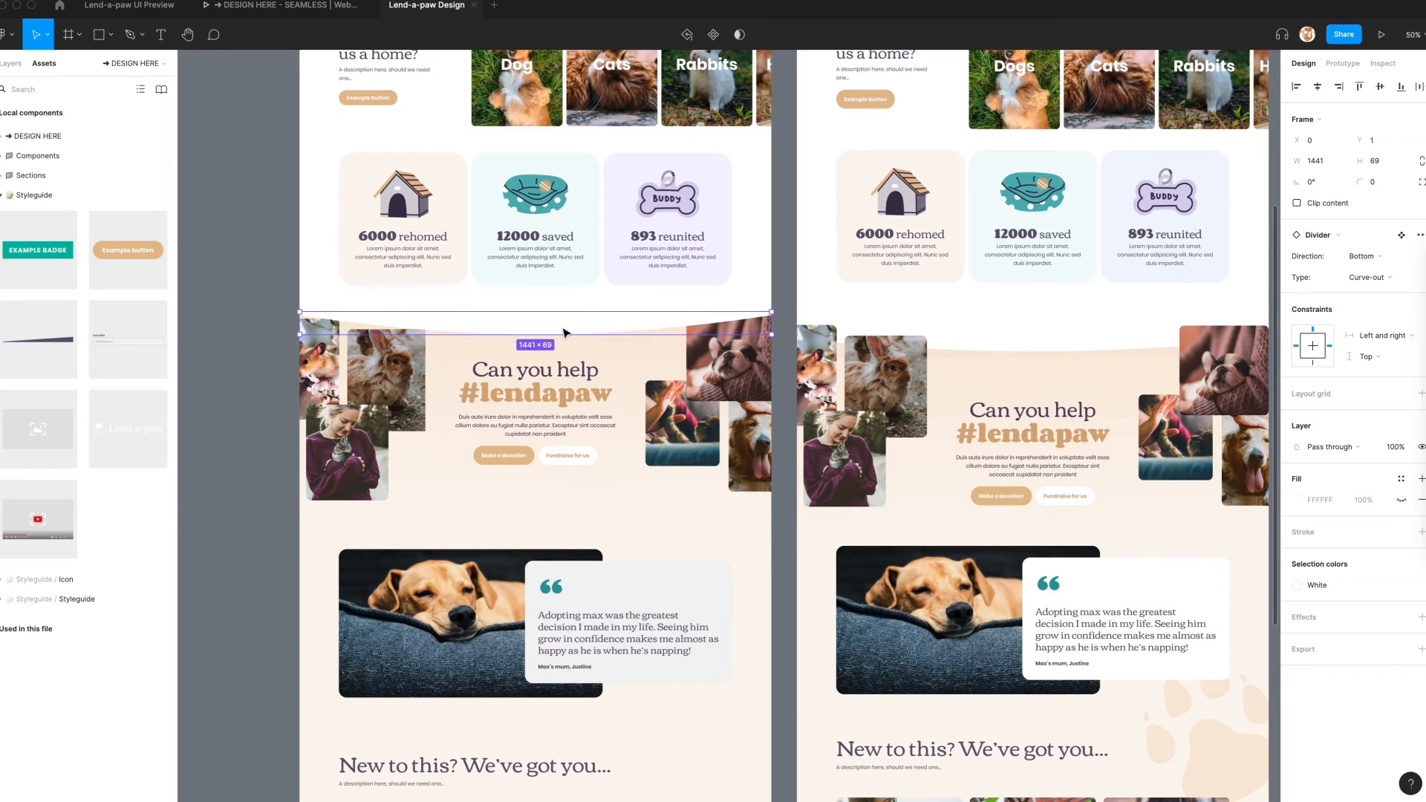
pyautogui.click(351, 372)
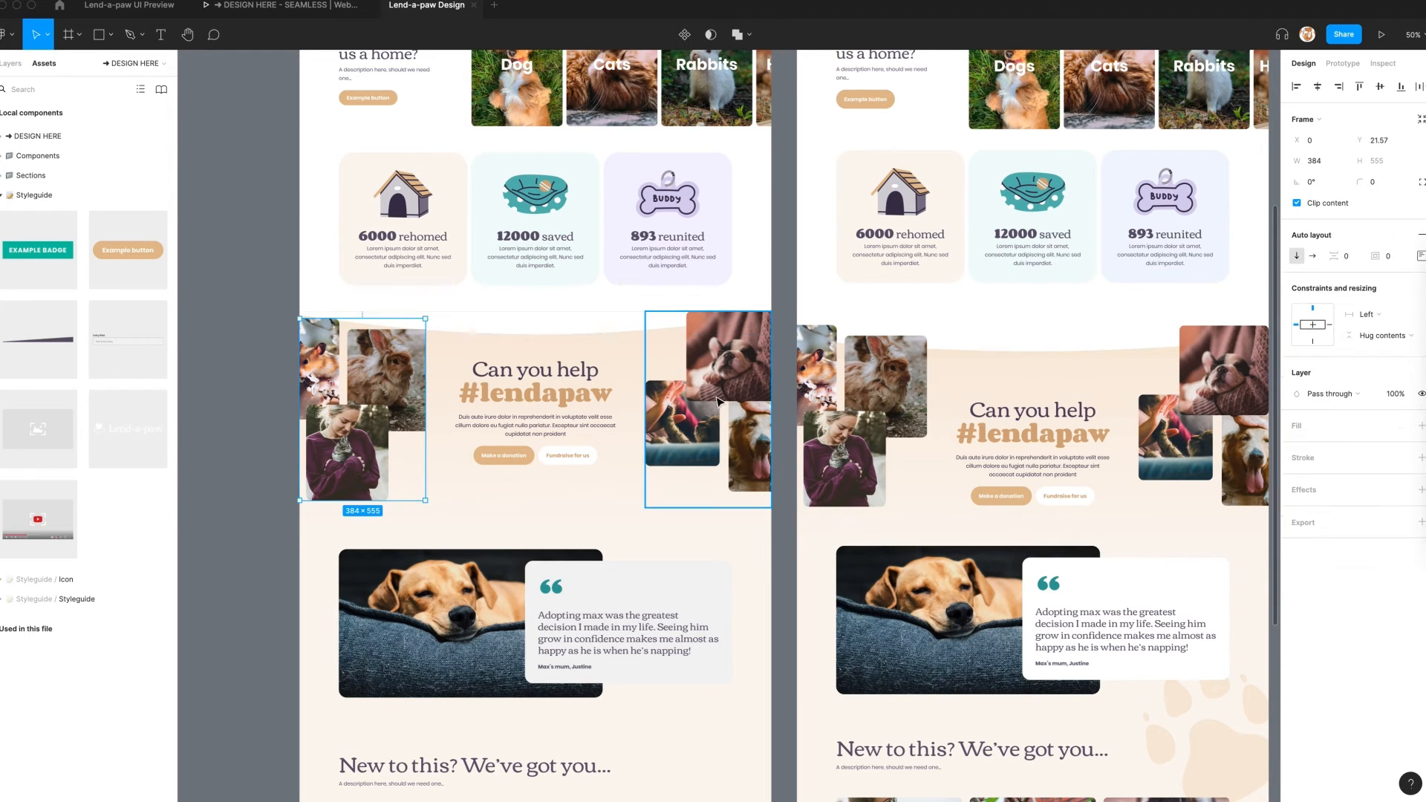
pyautogui.keyDown('super'); pyautogui.click(549, 325); pyautogui.keyUp('super')
pyautogui.press('Escape')
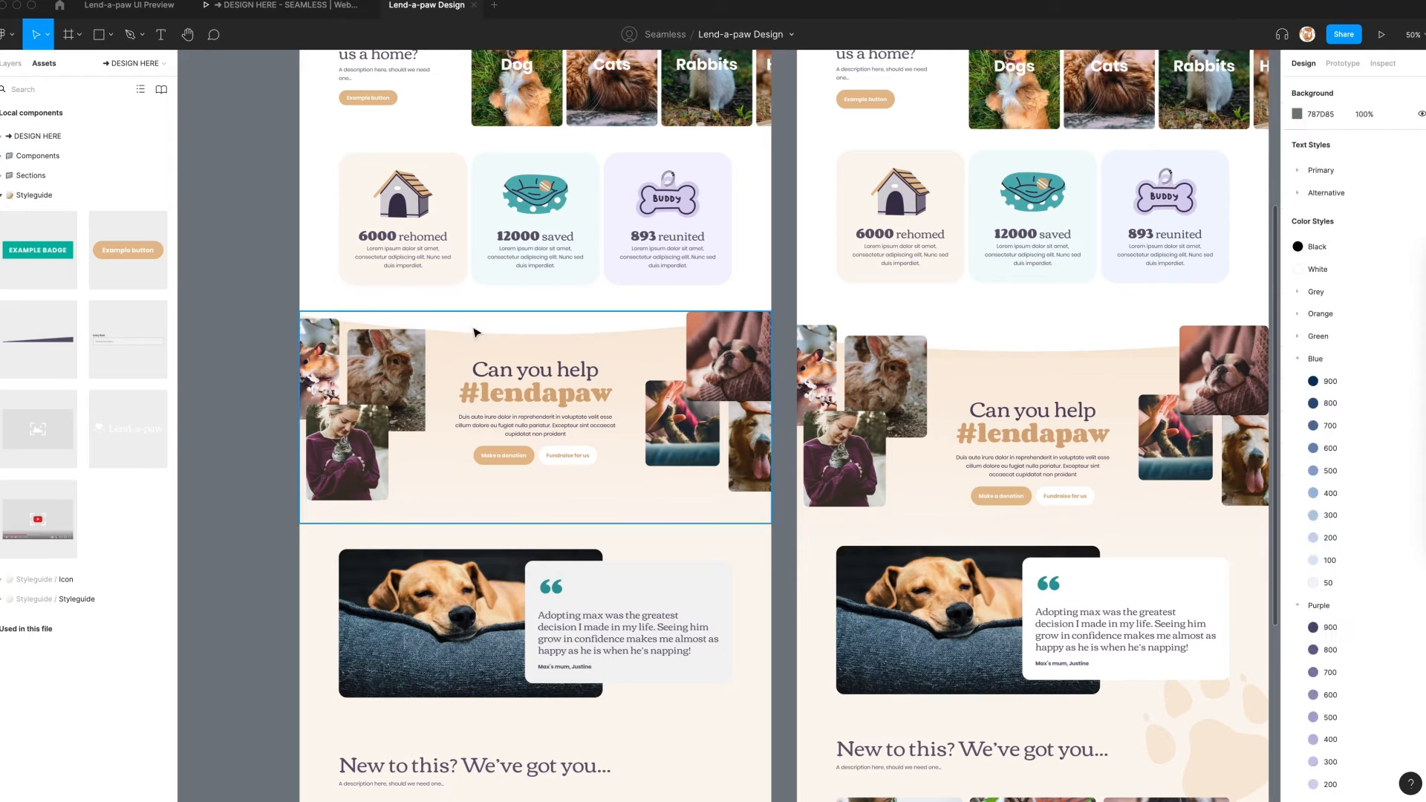
# Align the two photo groups of the #lendapaw section to its top edge
pyautogui.doubleClick(483, 331)
pyautogui.click(392, 364)
pyautogui.keyDown('shift'); pyautogui.click(730, 355); pyautogui.keyUp('shift')
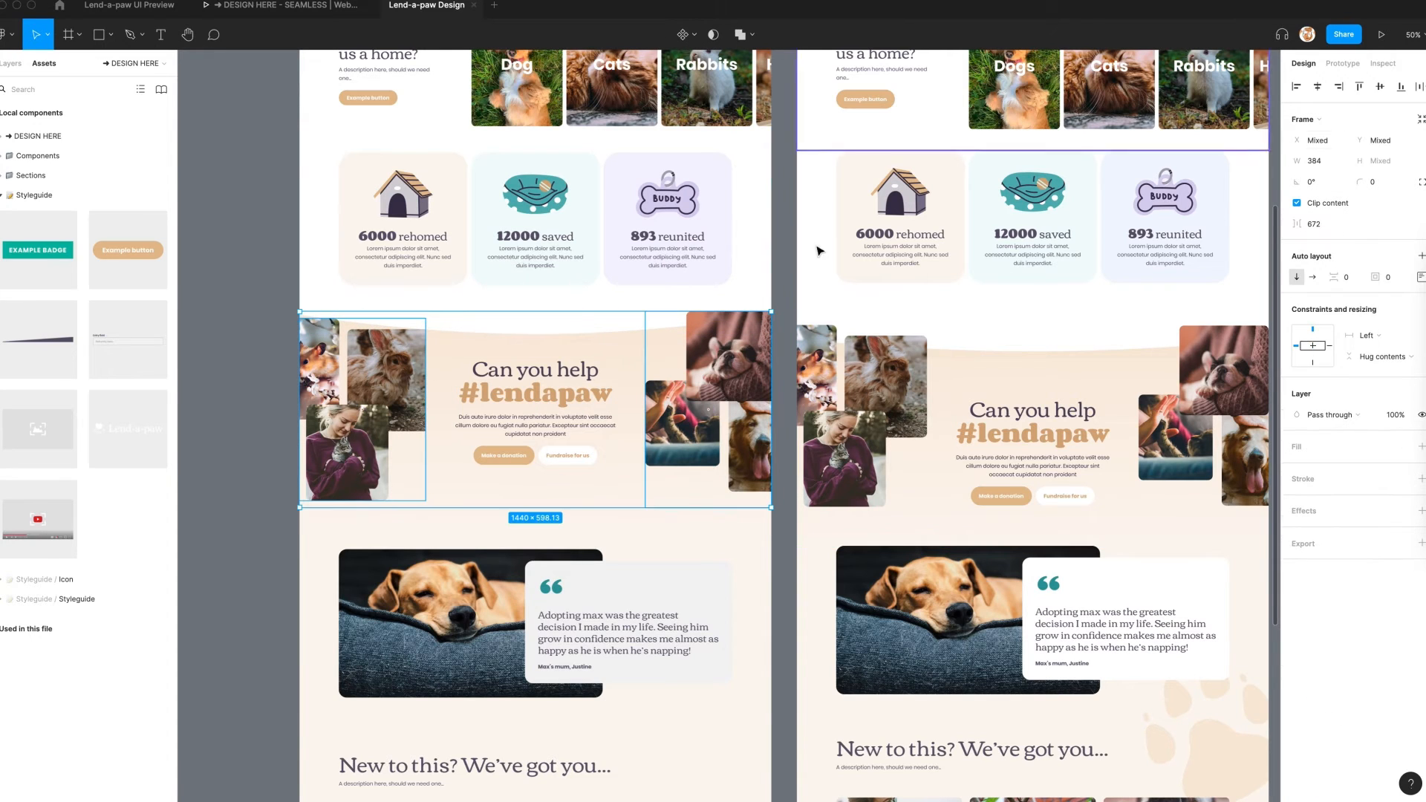
pyautogui.click(1358, 86)
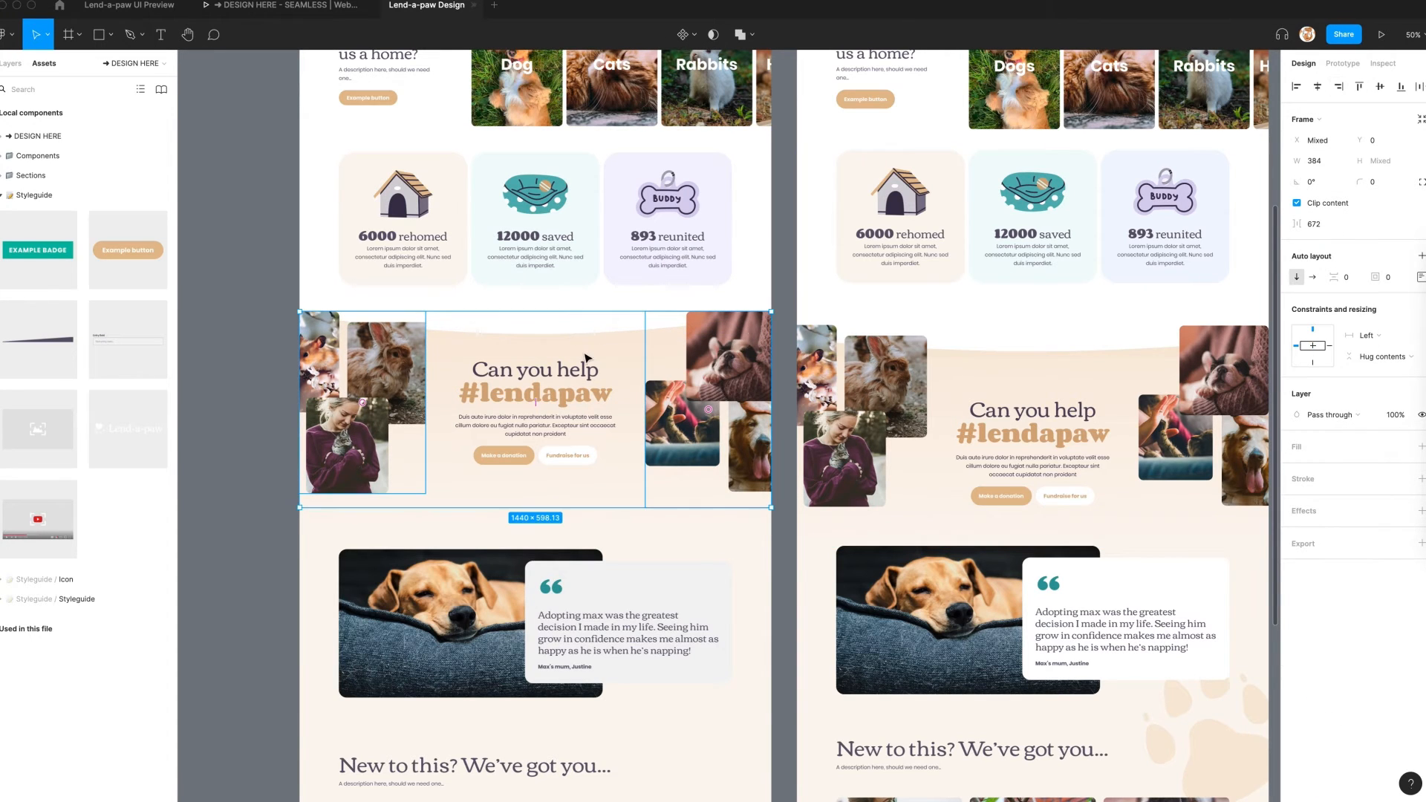
# Move the "Can you help #lendapaw" text and button block down by 80
pyautogui.click(540, 406)
pyautogui.hotkey('shift', 'Down')
pyautogui.hotkey('shift', 'Down')
pyautogui.hotkey('shift', 'Down')
pyautogui.hotkey('shift', 'Down')
pyautogui.hotkey('shift', 'Down')
pyautogui.hotkey('shift', 'Down')
pyautogui.hotkey('shift', 'Down')
pyautogui.hotkey('shift', 'Down')
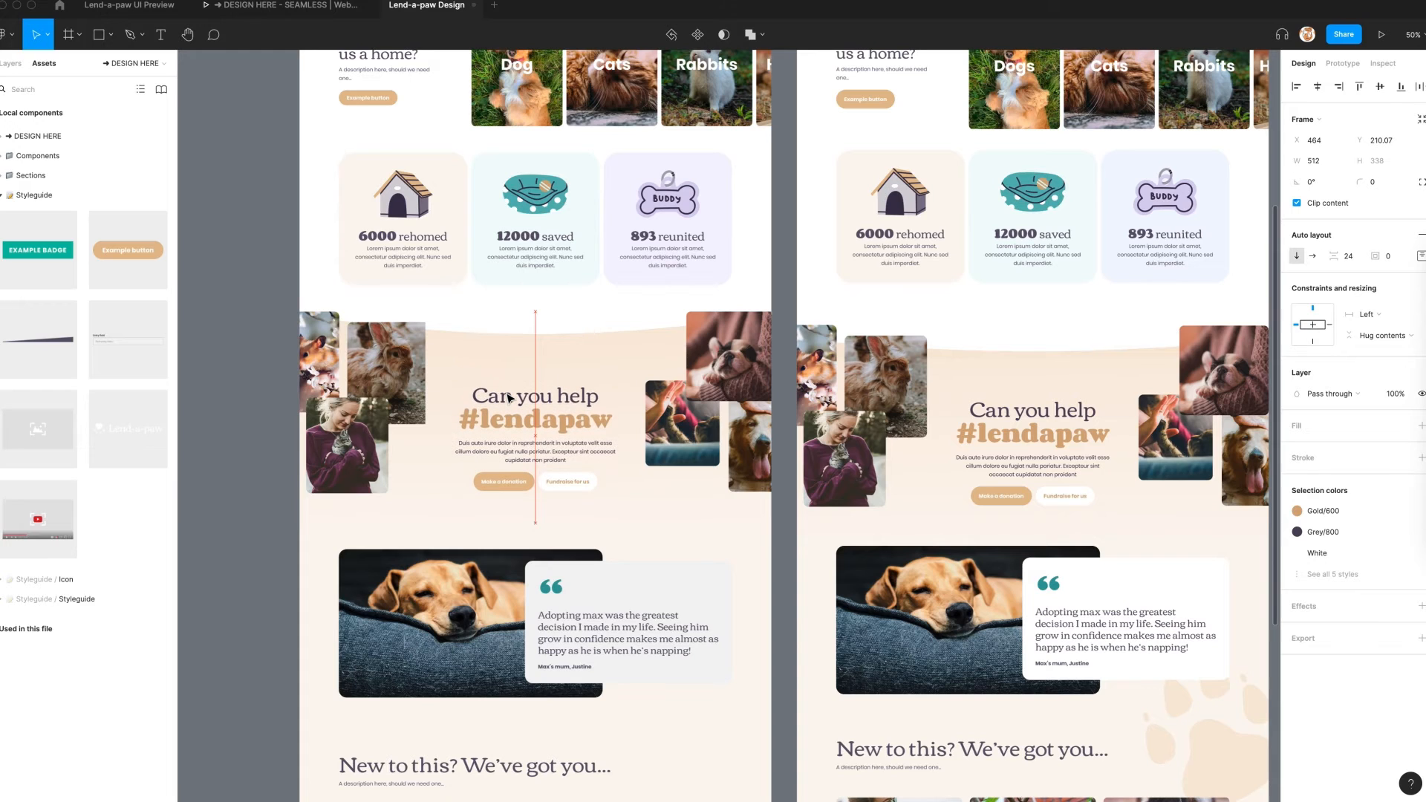
pyautogui.click(275, 414)
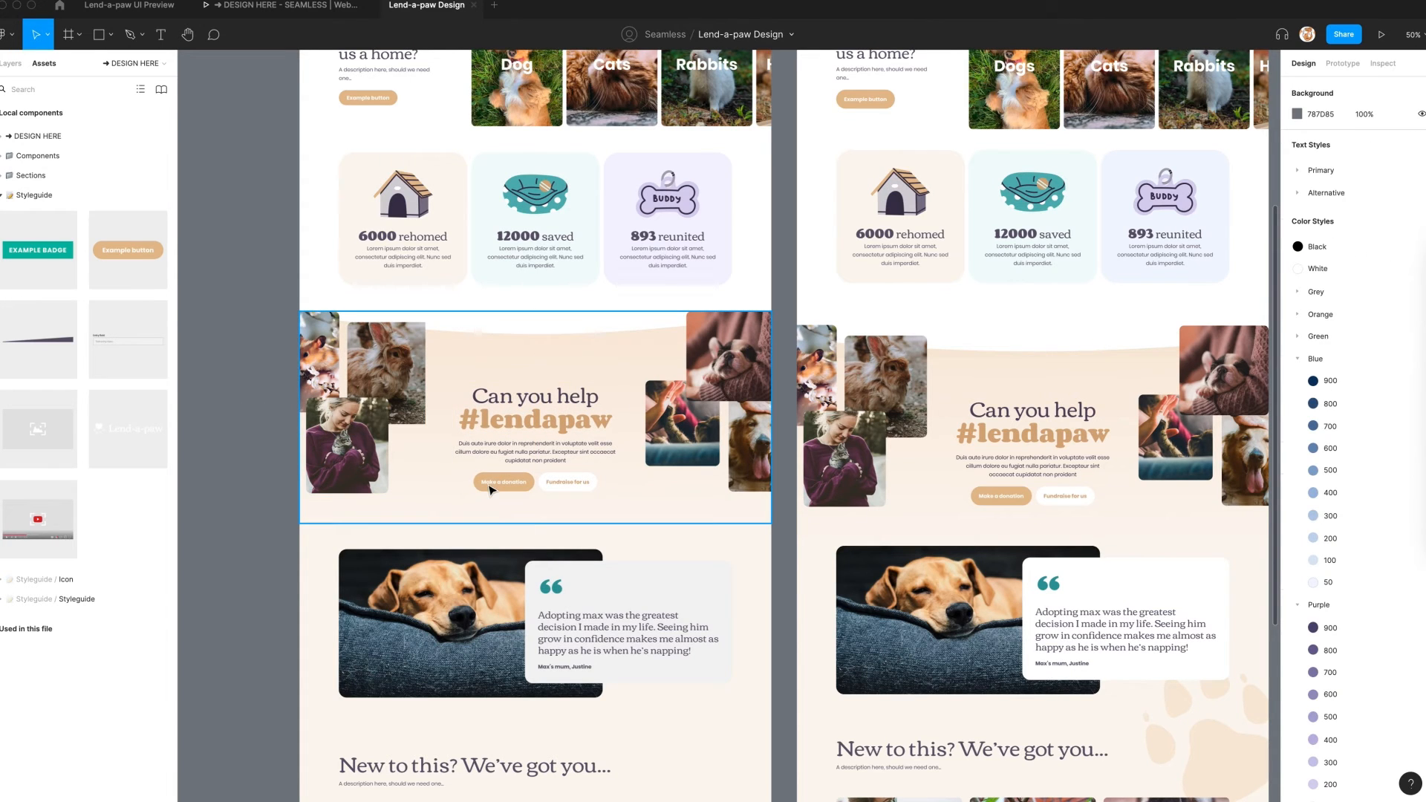
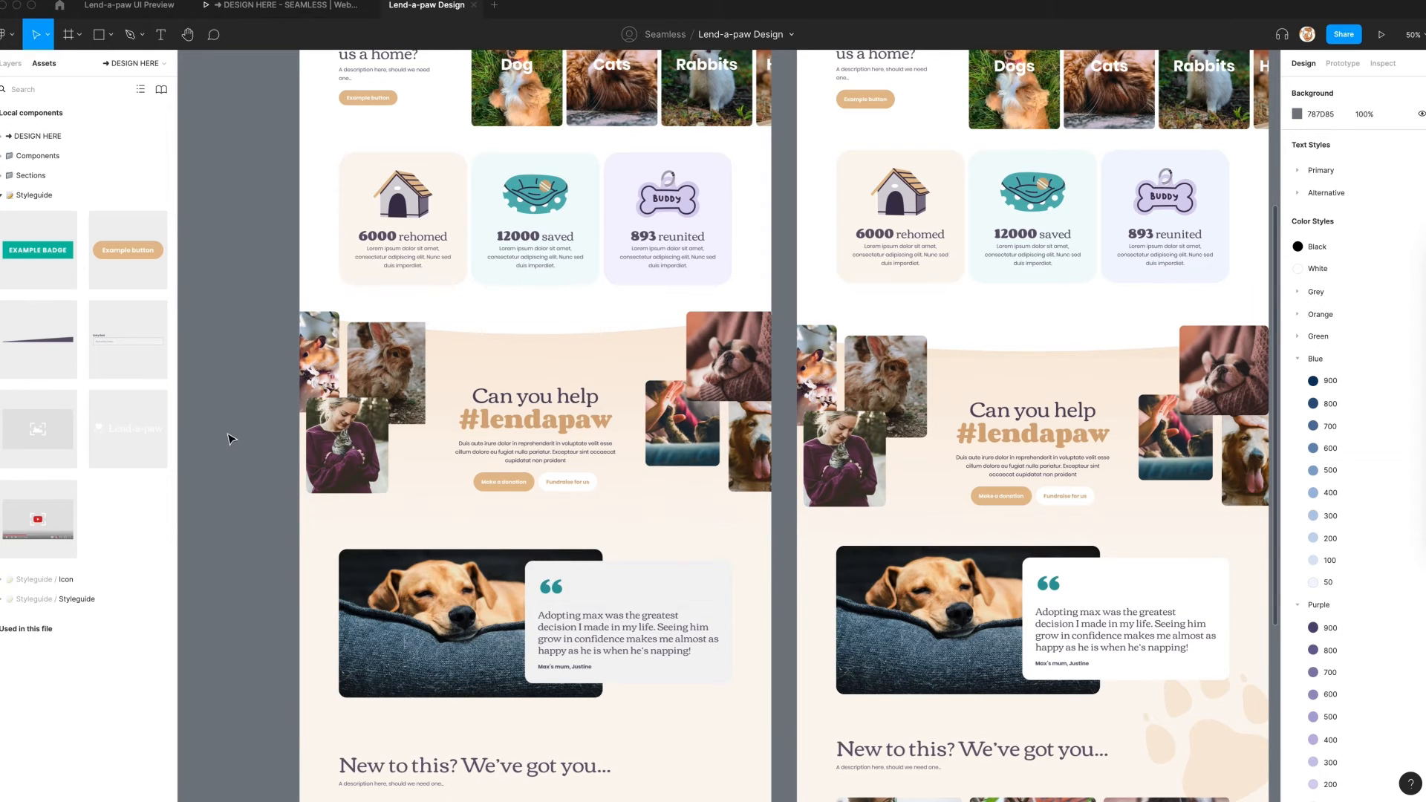
# Remove auto layout from the rebuilt page's main frame
pyautogui.scroll(-4, 371, 490)
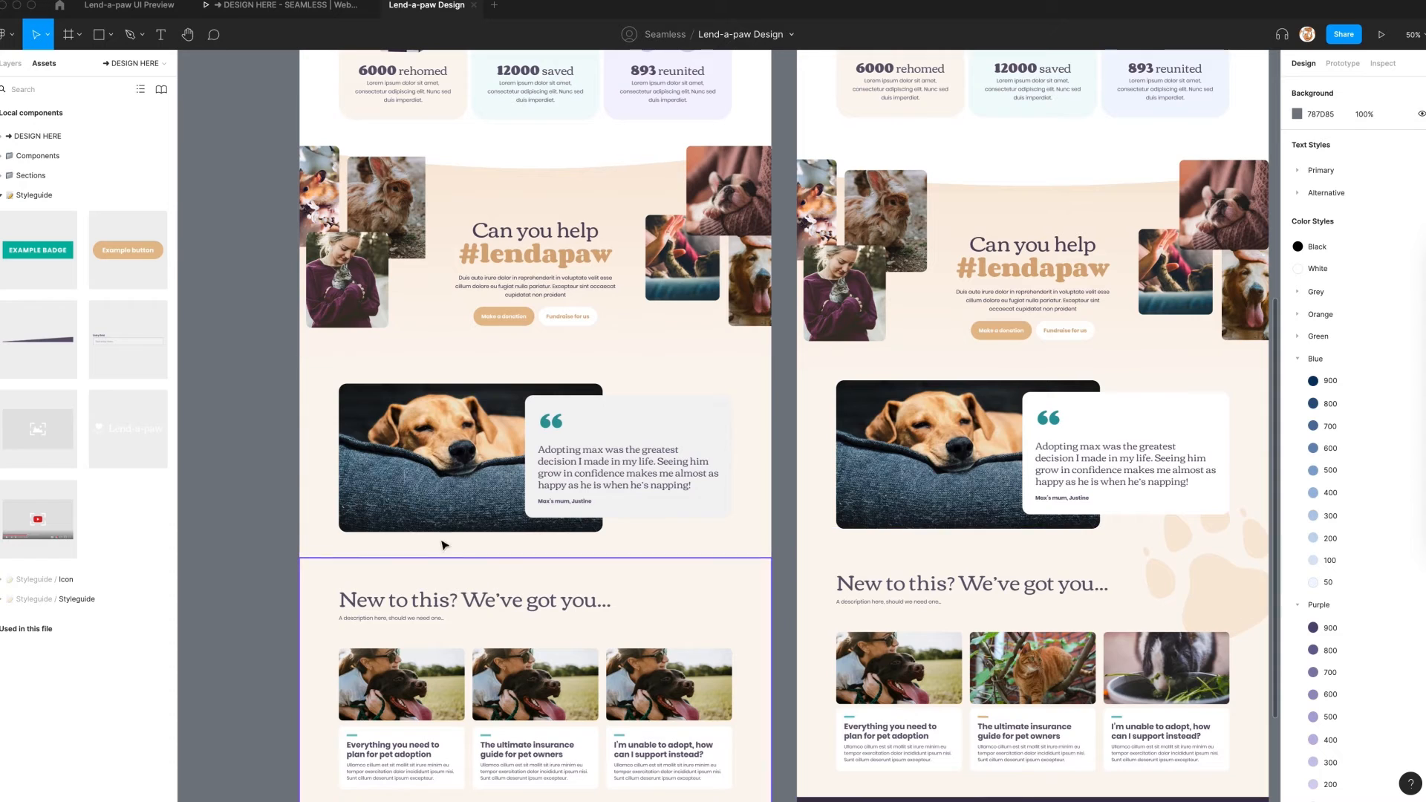
pyautogui.press('super+minus')
pyautogui.scroll(5, 675, 478)
pyautogui.click(541, 220)
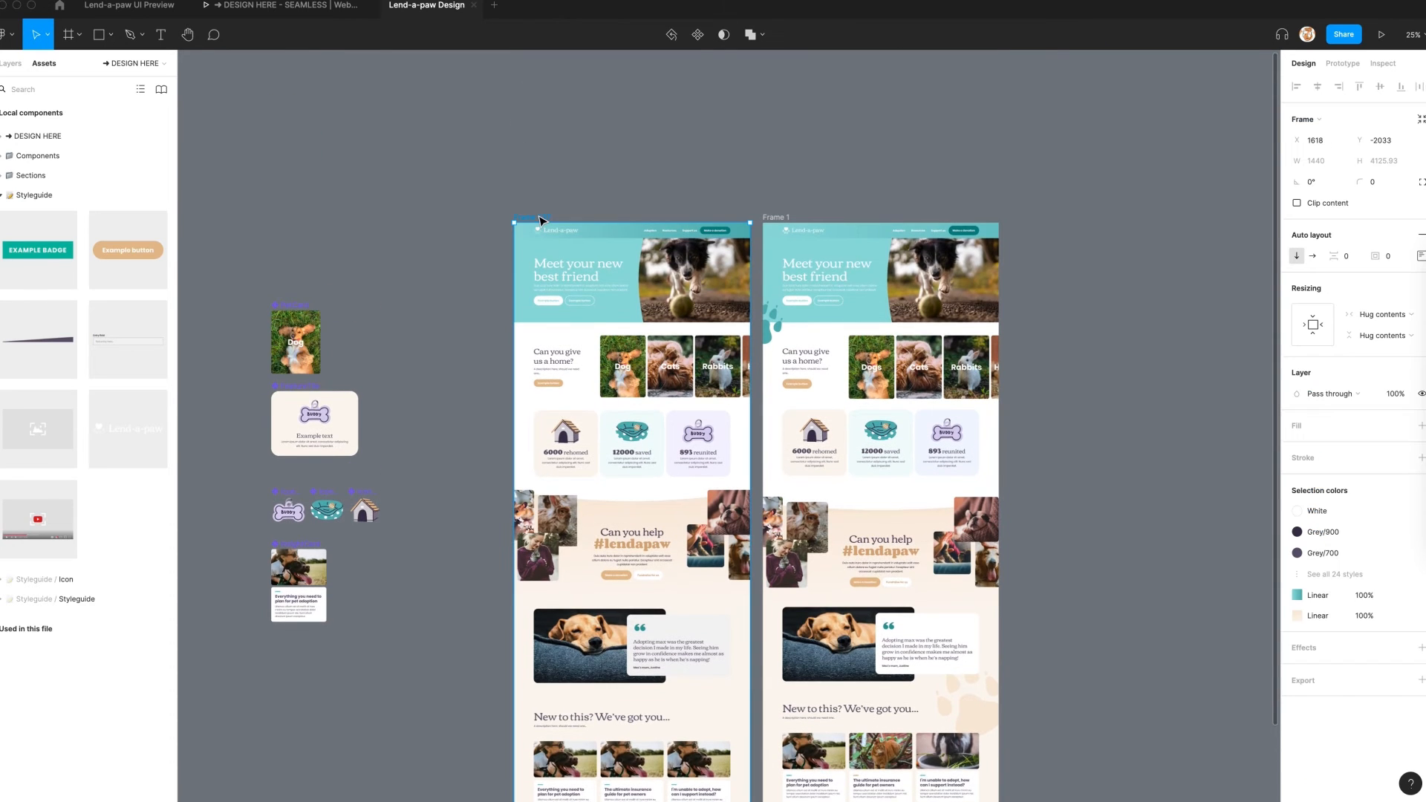
pyautogui.click(1422, 238)
# Copy the reference's teal paw print into the rebuilt page frame and turn on Clip content for that frame
pyautogui.scroll(-1, 502, 307)
pyautogui.click(775, 269)
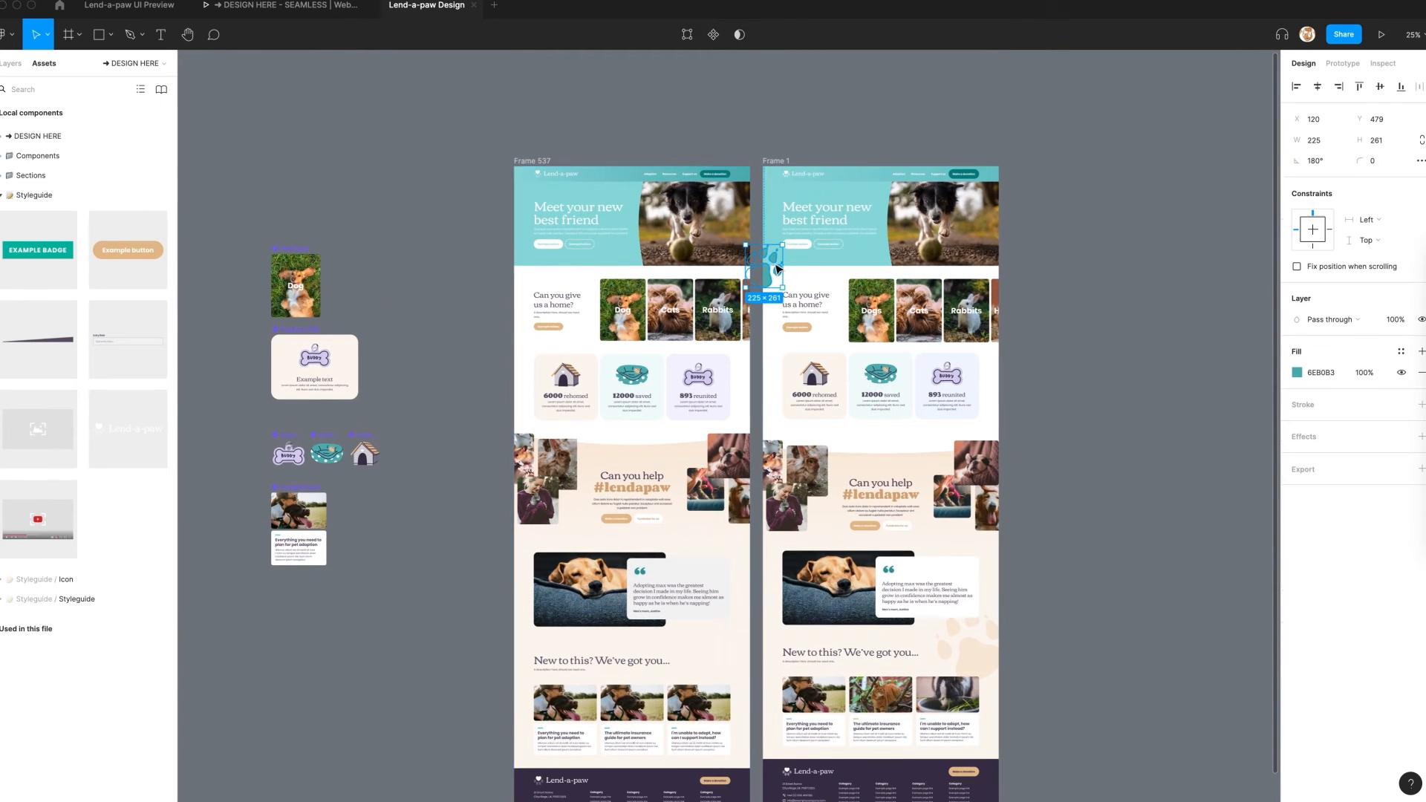
pyautogui.hscroll(1, 773, 270)
pyautogui.click(480, 158)
pyautogui.press('super+v')
pyautogui.scroll(1, 343, 209)
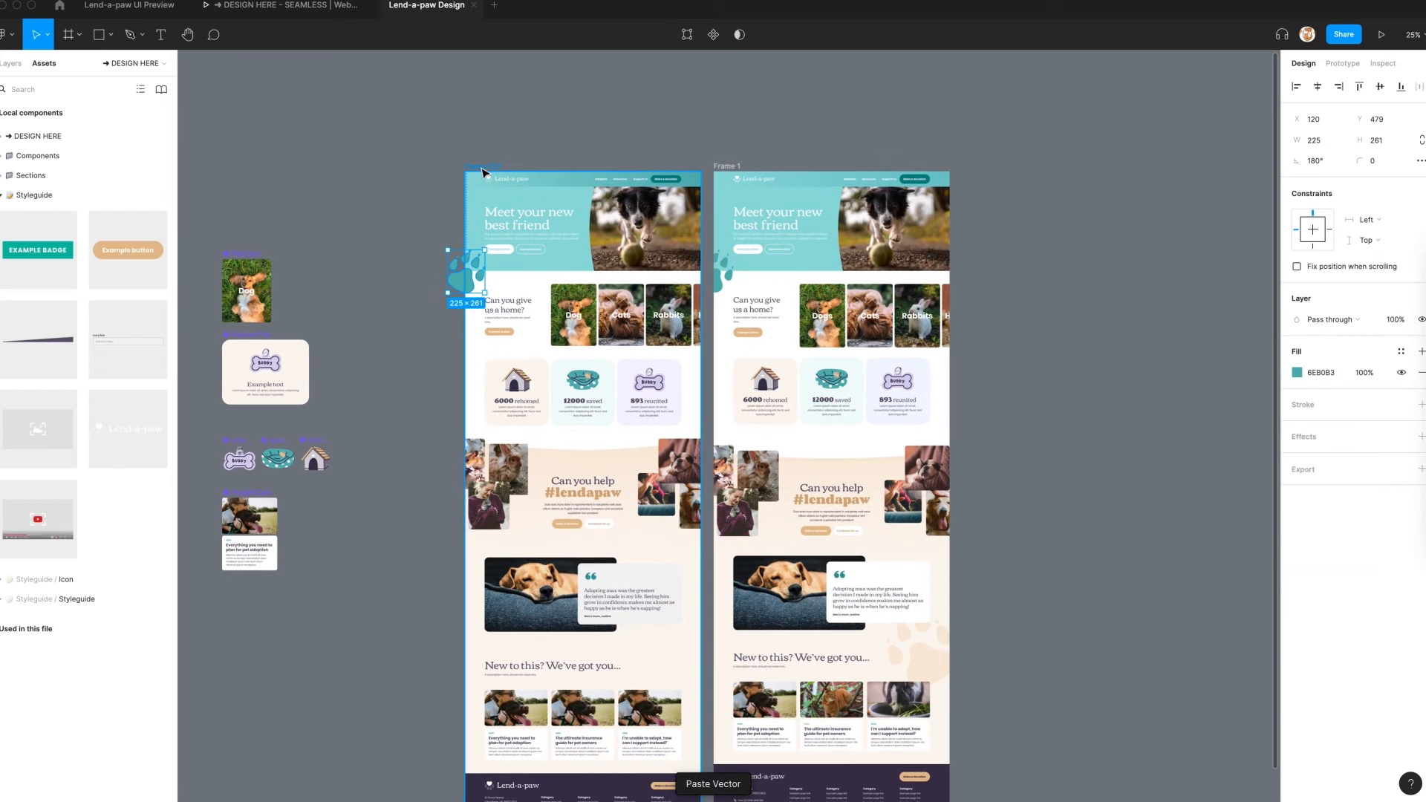
pyautogui.click(483, 167)
pyautogui.click(1297, 202)
pyautogui.scroll(-5, 438, 245)
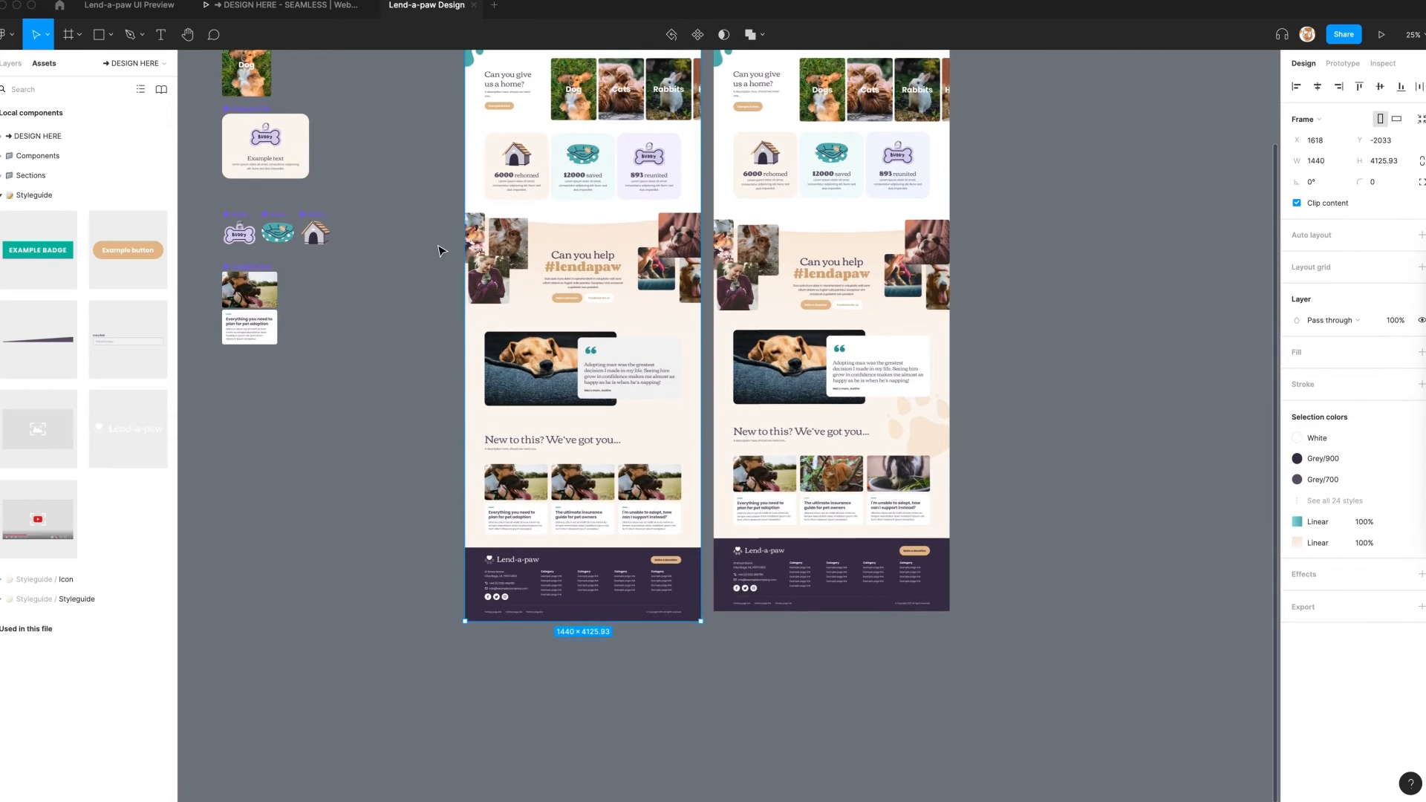
# Change the testimonial quote card's background to white
pyautogui.press('super+plus')
pyautogui.click(654, 393)
pyautogui.keyDown('super'); pyautogui.click(490, 281); pyautogui.keyUp('super')
pyautogui.click(1327, 458)
pyautogui.click(1327, 537)
# Copy the reference's large cream paw print into the rebuilt page and position it beside the "New to this?" heading, below the testimonial
pyautogui.moveTo(1228, 368); pyautogui.dragTo(1155, 450)
pyautogui.keyDown('shift'); pyautogui.click(708, 371); pyautogui.keyUp('shift')
pyautogui.keyDown('shift'); pyautogui.click(712, 398); pyautogui.keyUp('shift')
pyautogui.press('super+c')
pyautogui.hscroll(-8, 724, 405)
pyautogui.click(716, 493)
pyautogui.press('super+v')
pyautogui.moveTo(726, 472); pyautogui.dragTo(1072, 410)
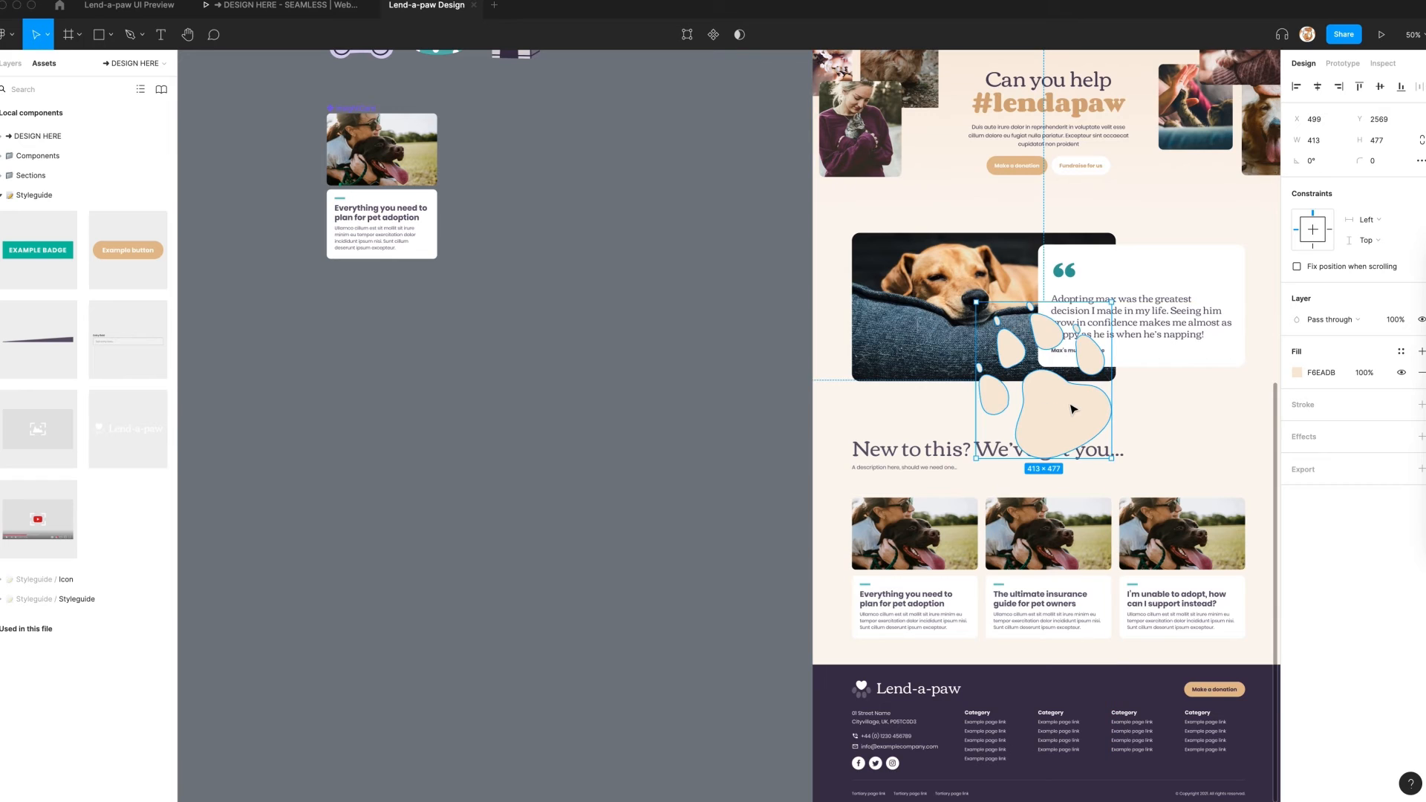
pyautogui.hscroll(6, 1072, 409)
pyautogui.moveTo(822, 416); pyautogui.dragTo(992, 472)
# Apply a cream colour style as the page frame's fill, with the paw print sitting behind the testimonial and article content
pyautogui.click(820, 437)
pyautogui.keyDown('shift'); pyautogui.click(839, 391); pyautogui.keyUp('shift')
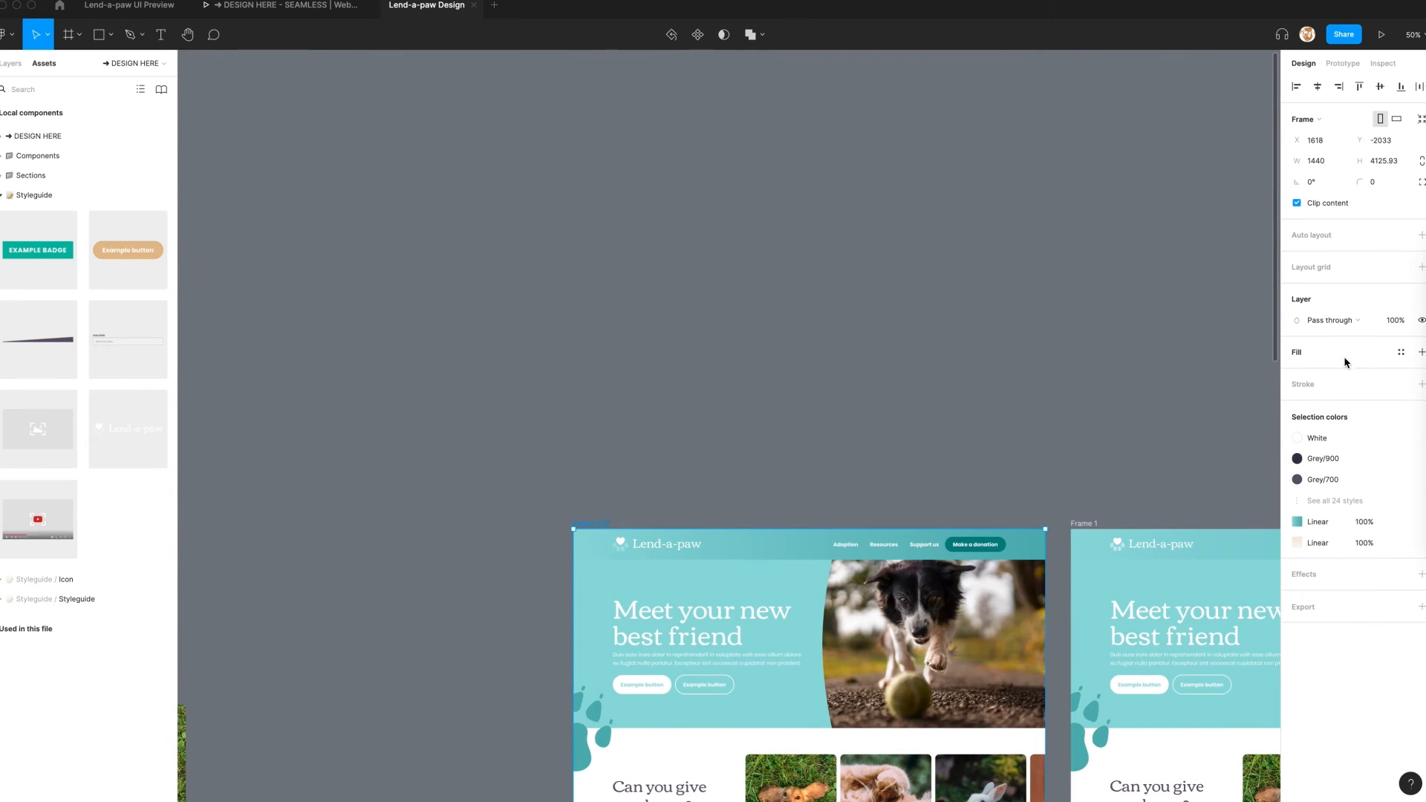
pyautogui.click(1401, 352)
pyautogui.click(1388, 564)
pyautogui.scroll(-14, 636, 464)
pyautogui.click(488, 389)
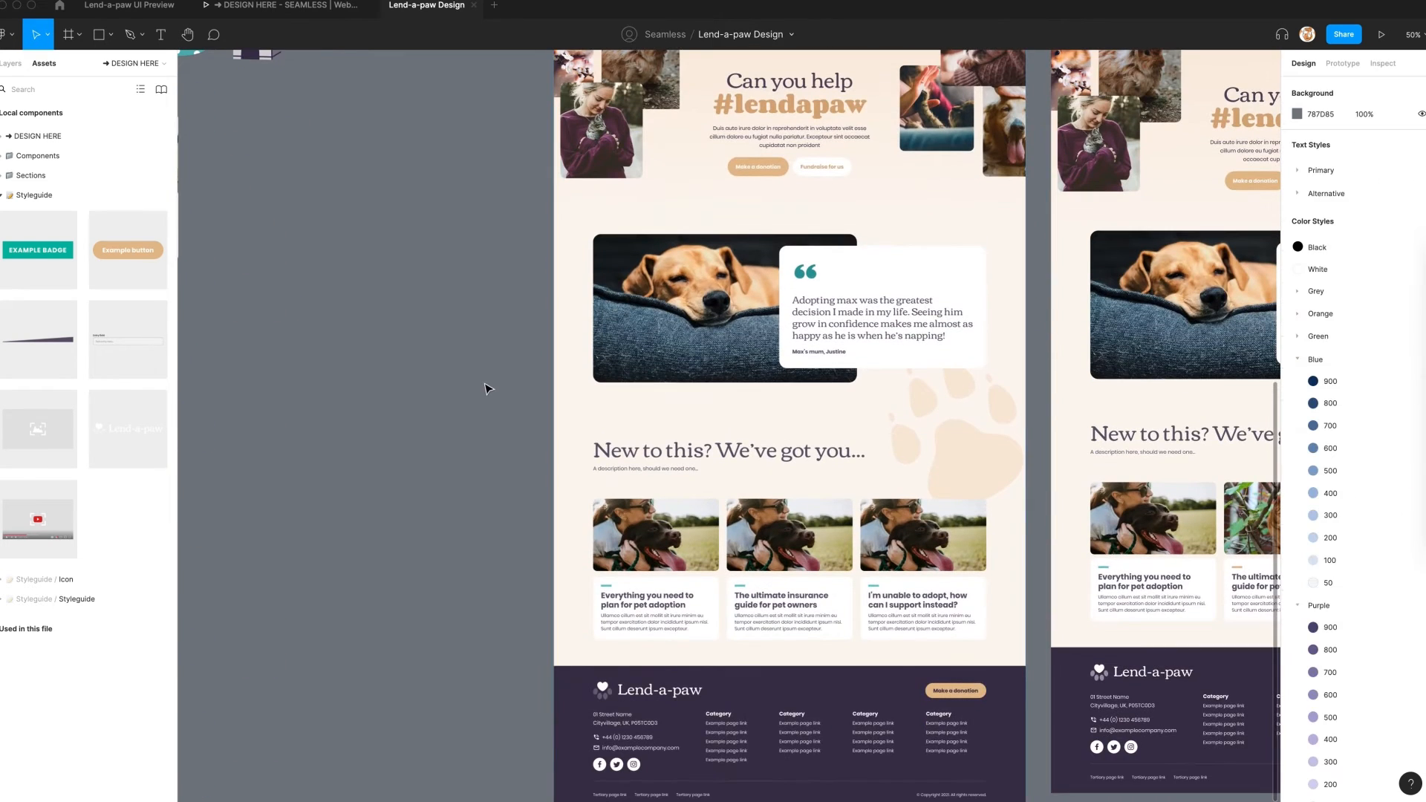
# Present the rebuilt homepage as a prototype and review it from the hero to the footer, then return to the design file
pyautogui.scroll(5, 488, 389)
pyautogui.hscroll(3, 488, 389)
pyautogui.scroll(5, 488, 388)
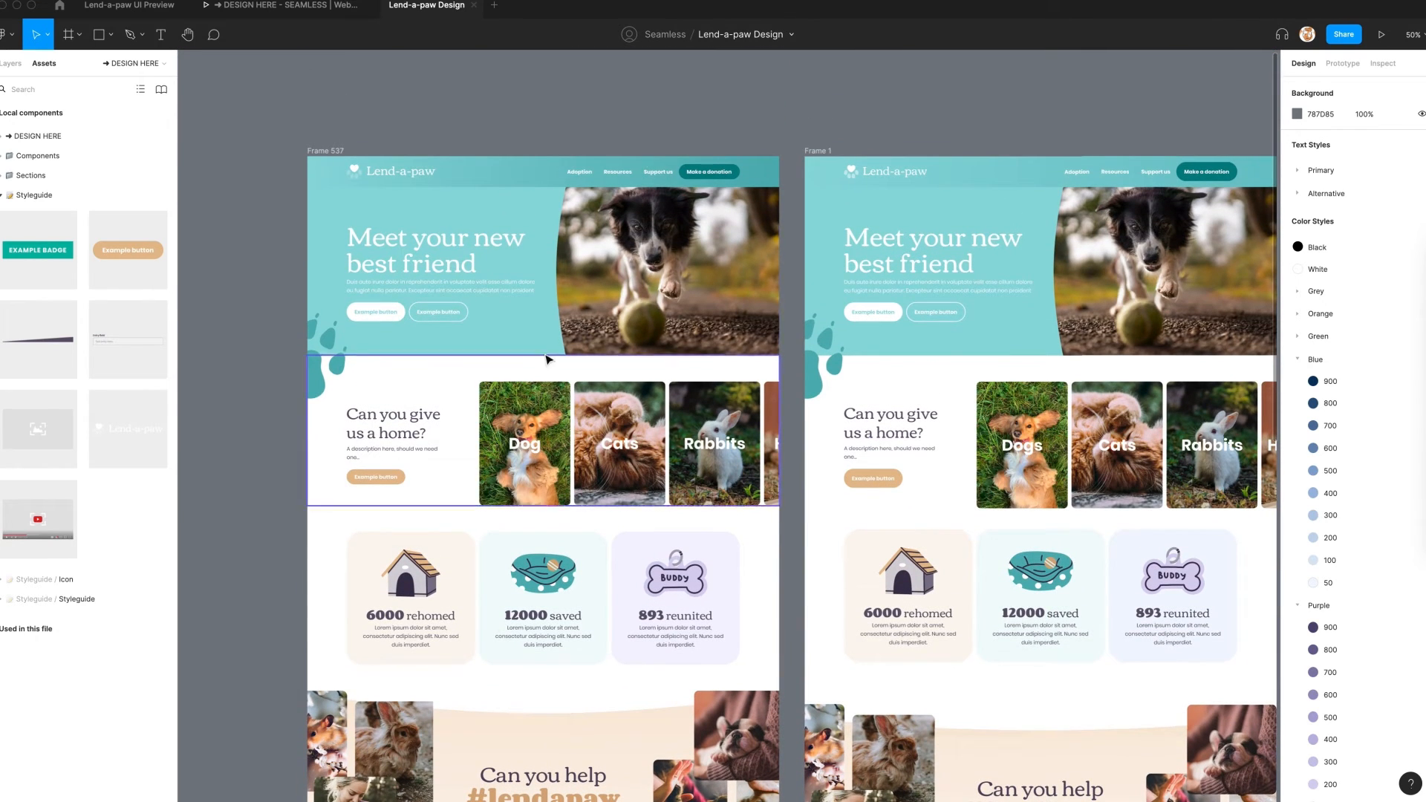
pyautogui.click(327, 151)
pyautogui.click(1344, 63)
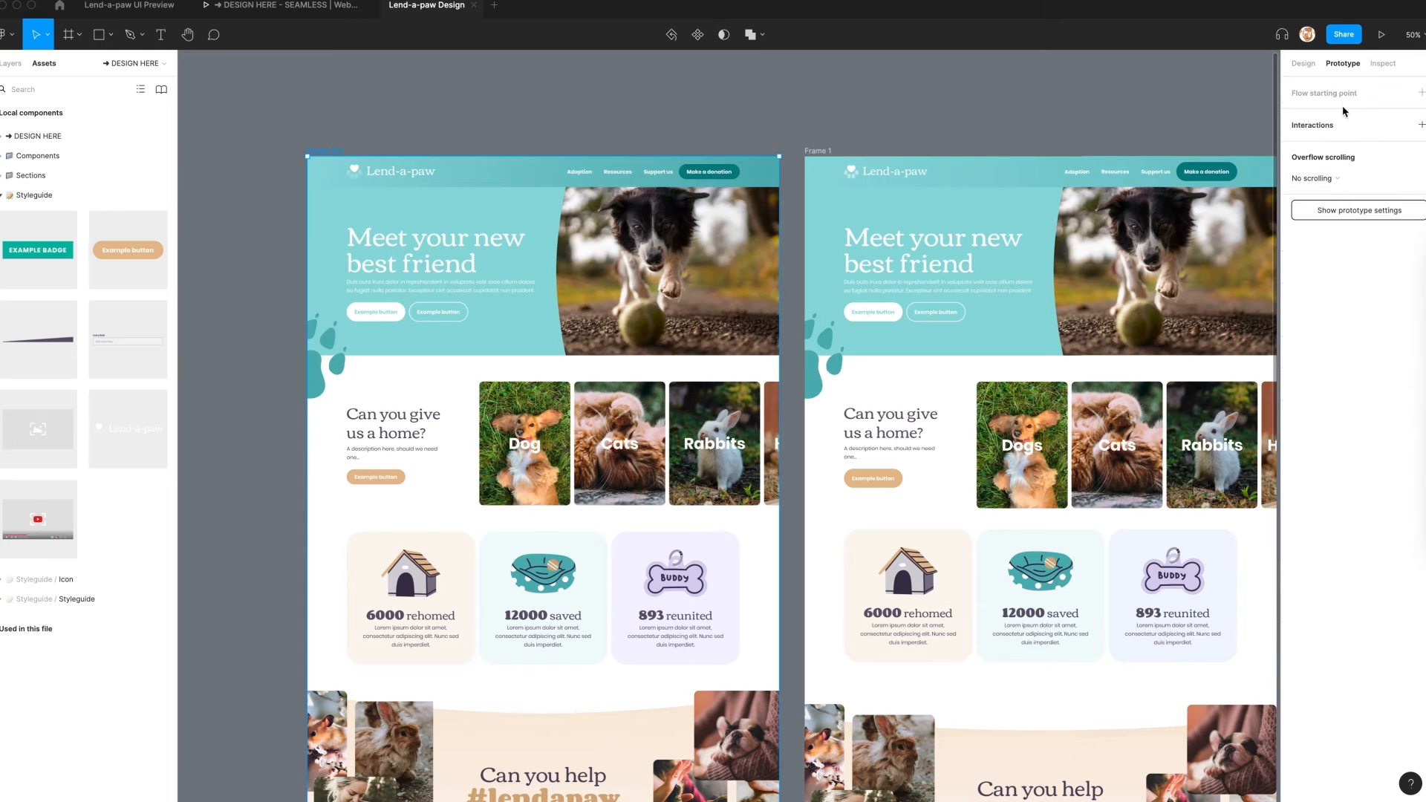
pyautogui.click(1268, 154)
pyautogui.click(1381, 34)
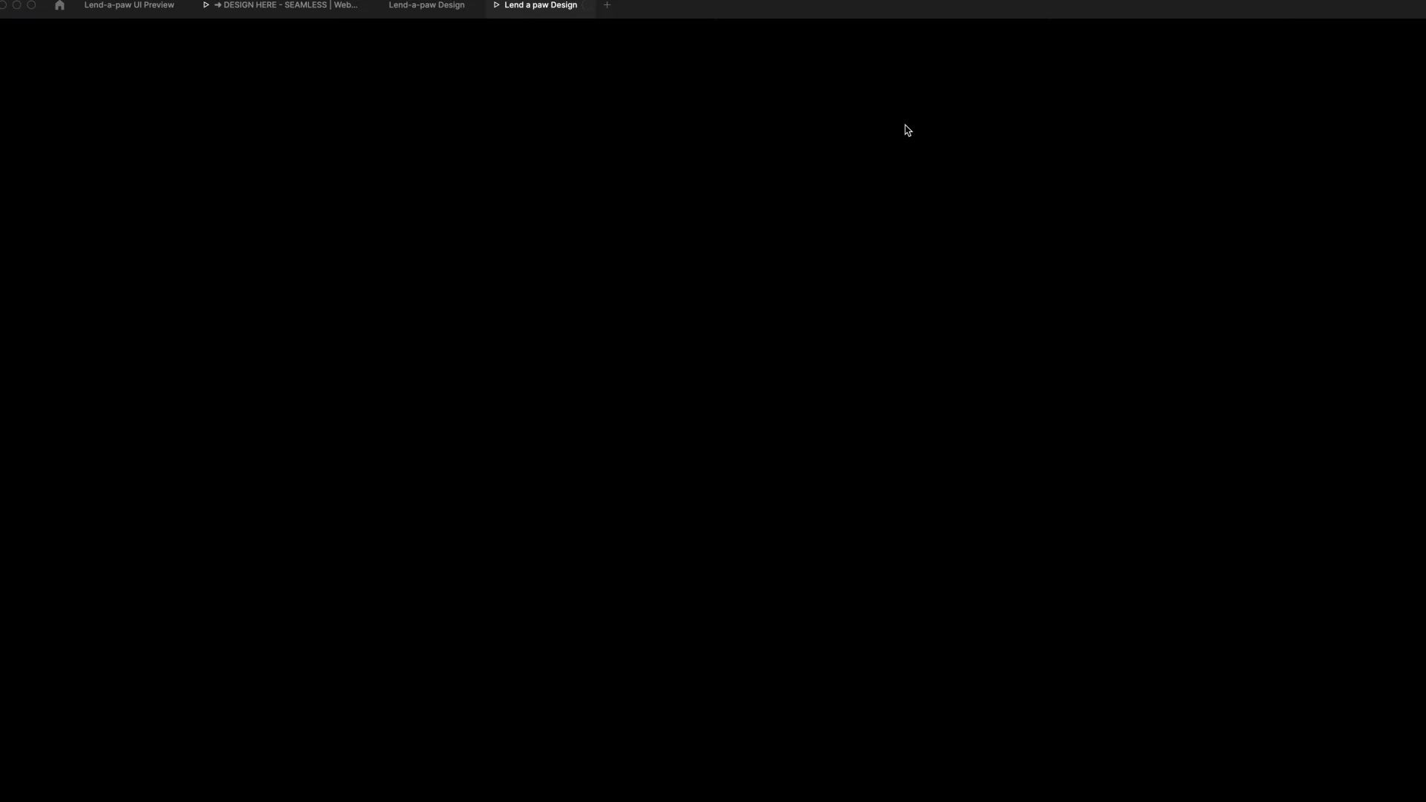
pyautogui.scroll(-6, 710, 279)
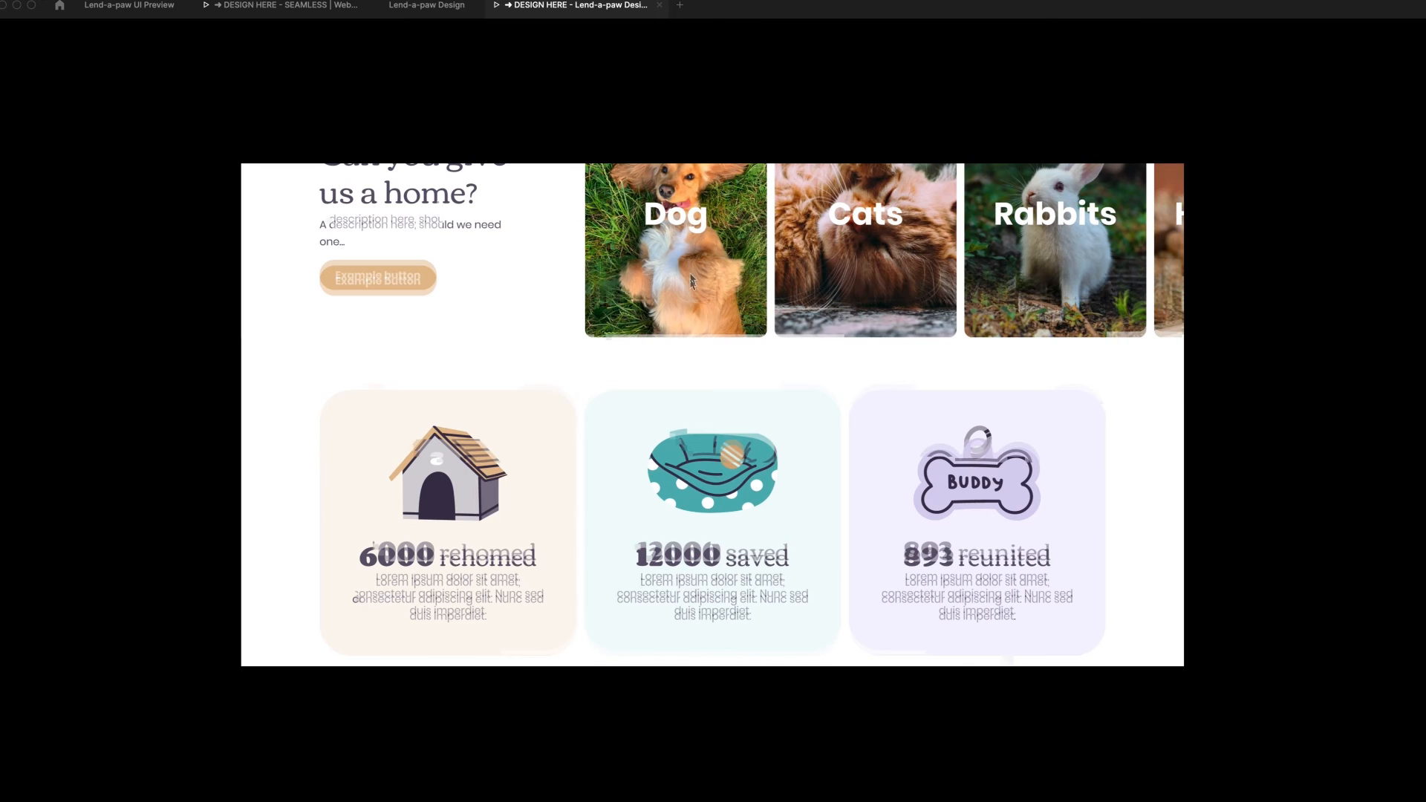
pyautogui.scroll(-8, 690, 281)
pyautogui.scroll(9, 598, 338)
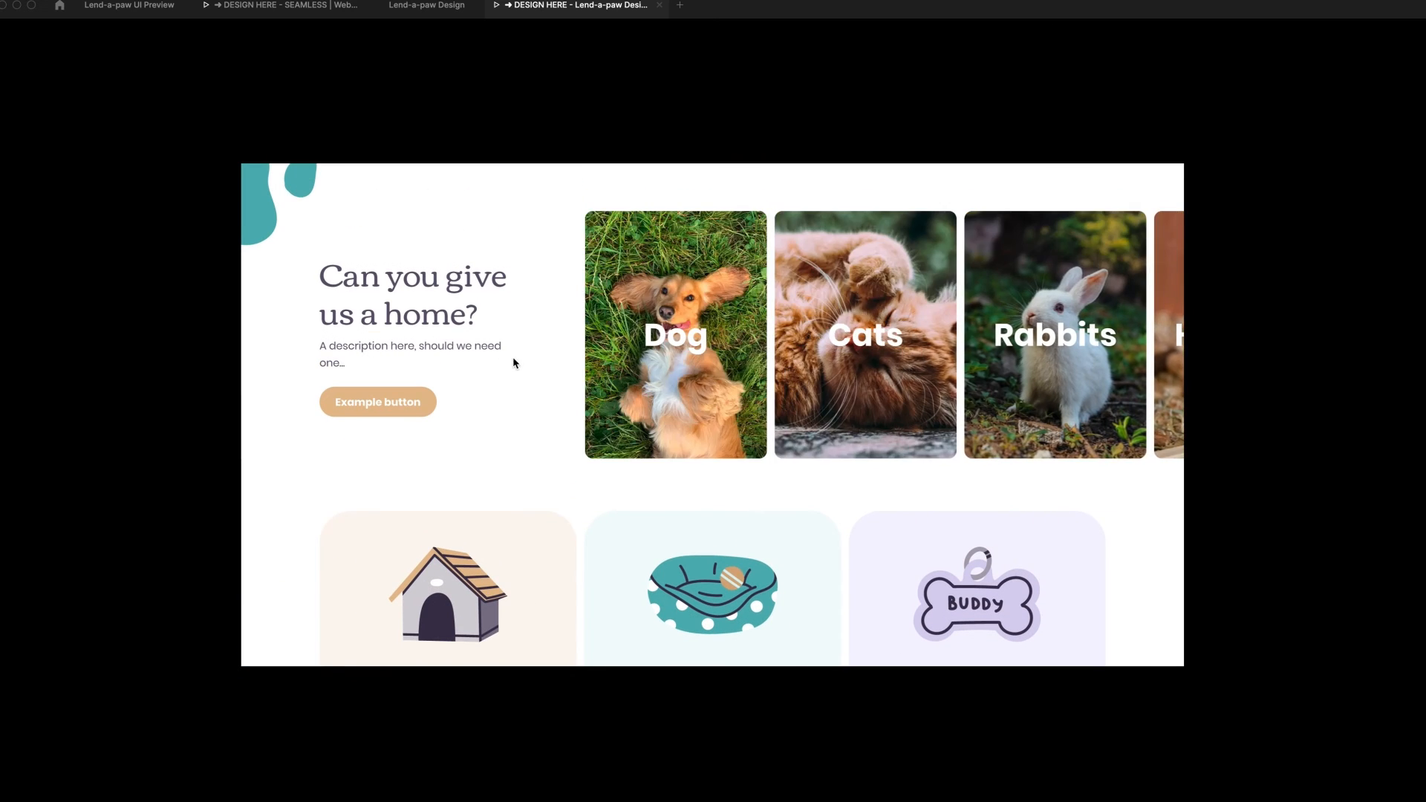
pyautogui.scroll(-6, 513, 360)
pyautogui.scroll(-10, 514, 363)
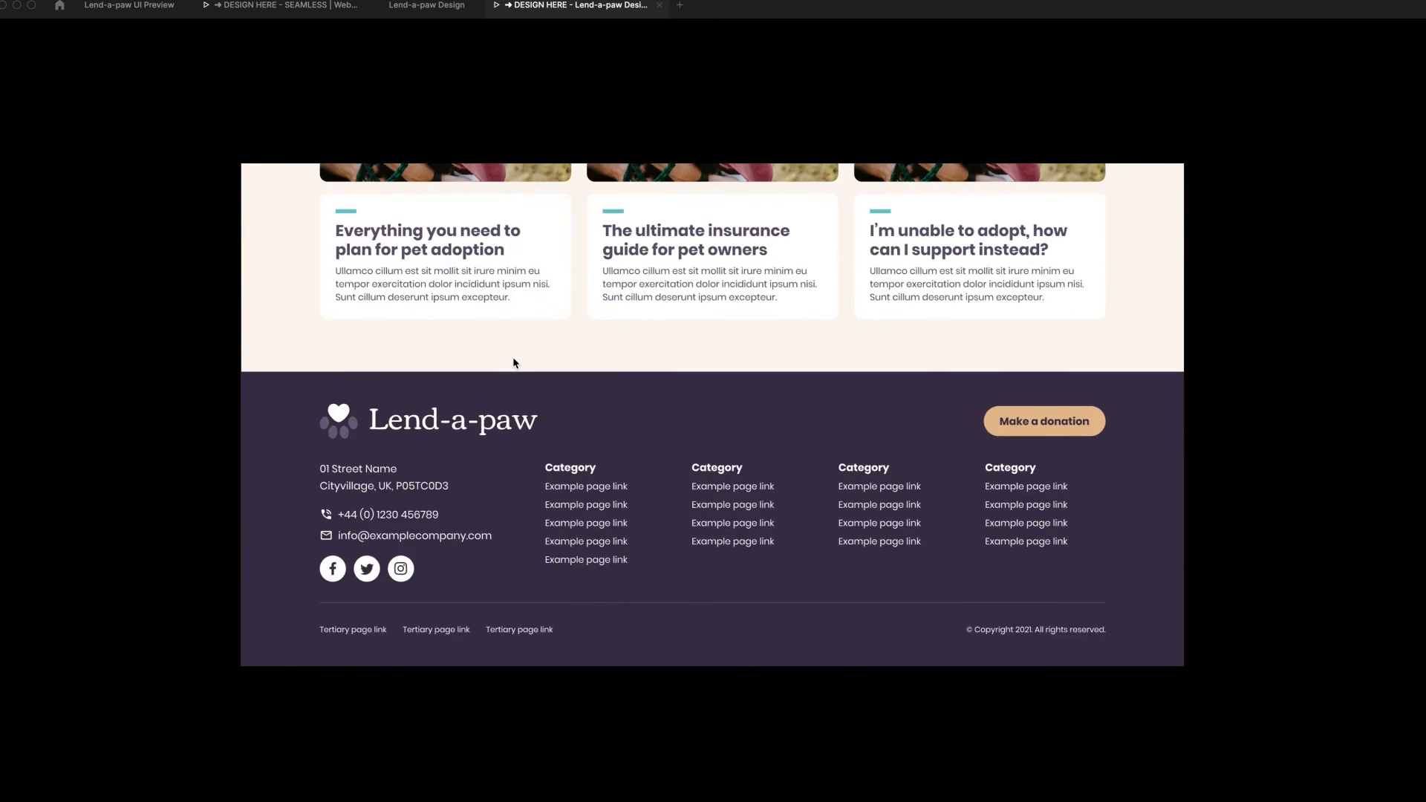
pyautogui.scroll(20, 514, 363)
pyautogui.click(426, 5)
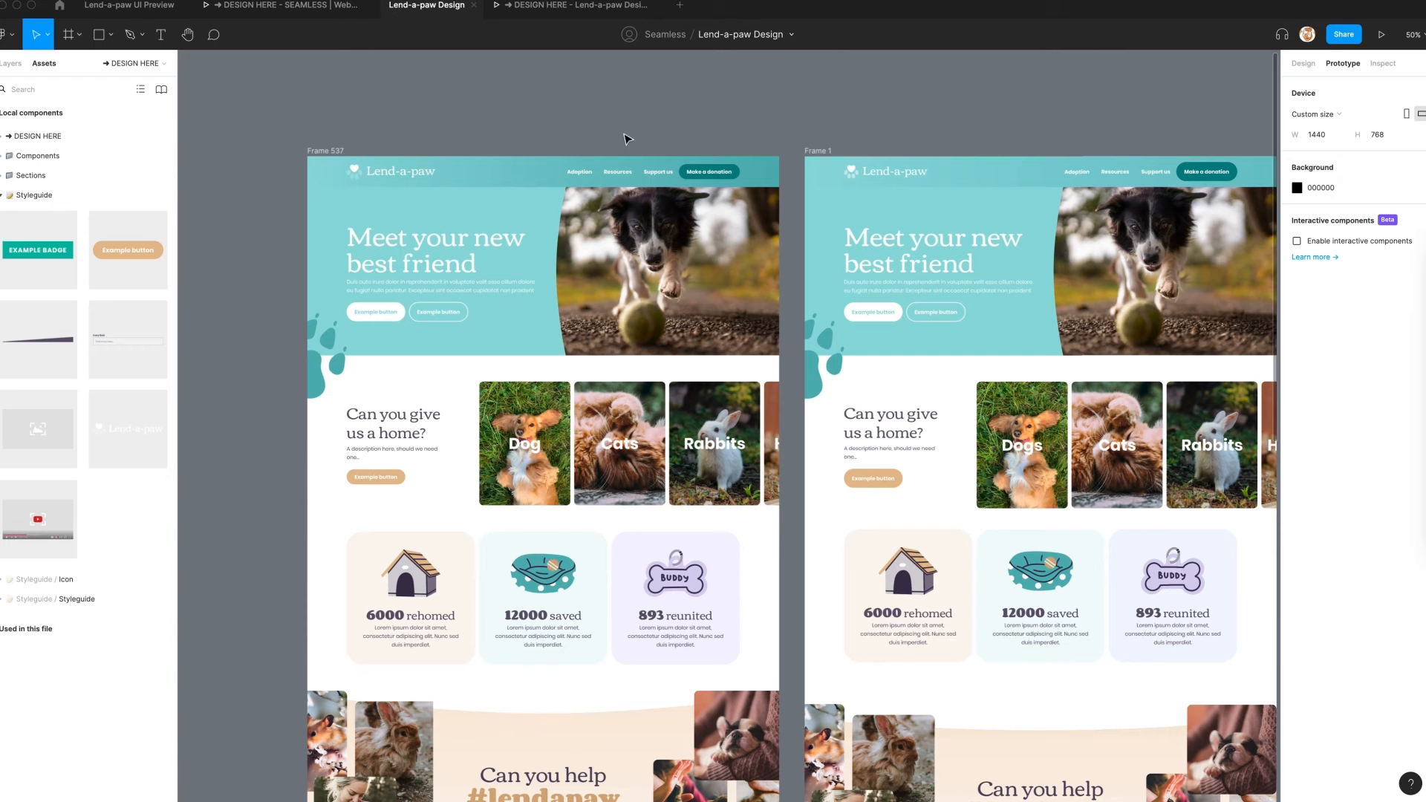
# Delete the original reference page frame beside the rebuilt homepage
pyautogui.press('super+minus')
pyautogui.hotkey('shift', 'e')
pyautogui.scroll(-1, 810, 208)
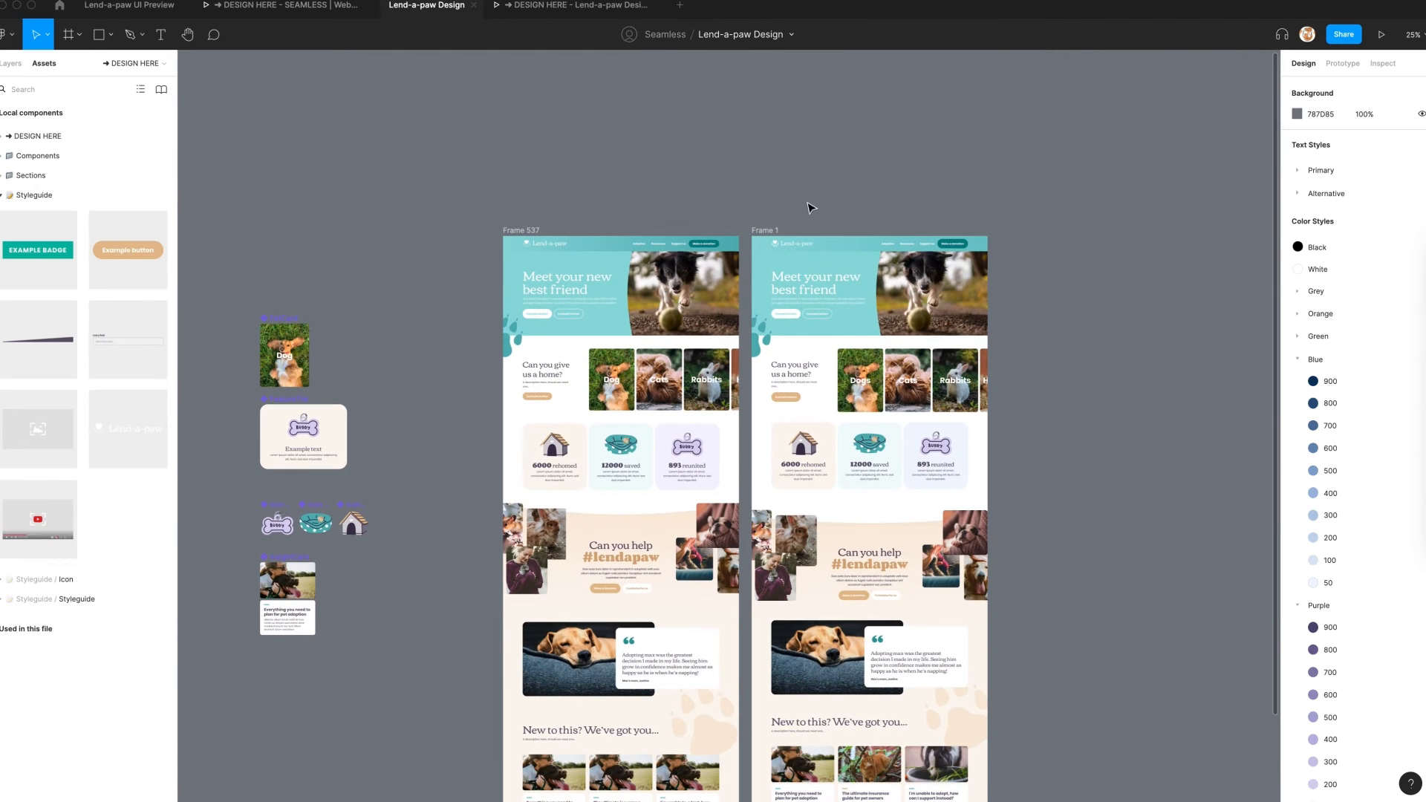
pyautogui.click(763, 236)
pyautogui.press('Delete')
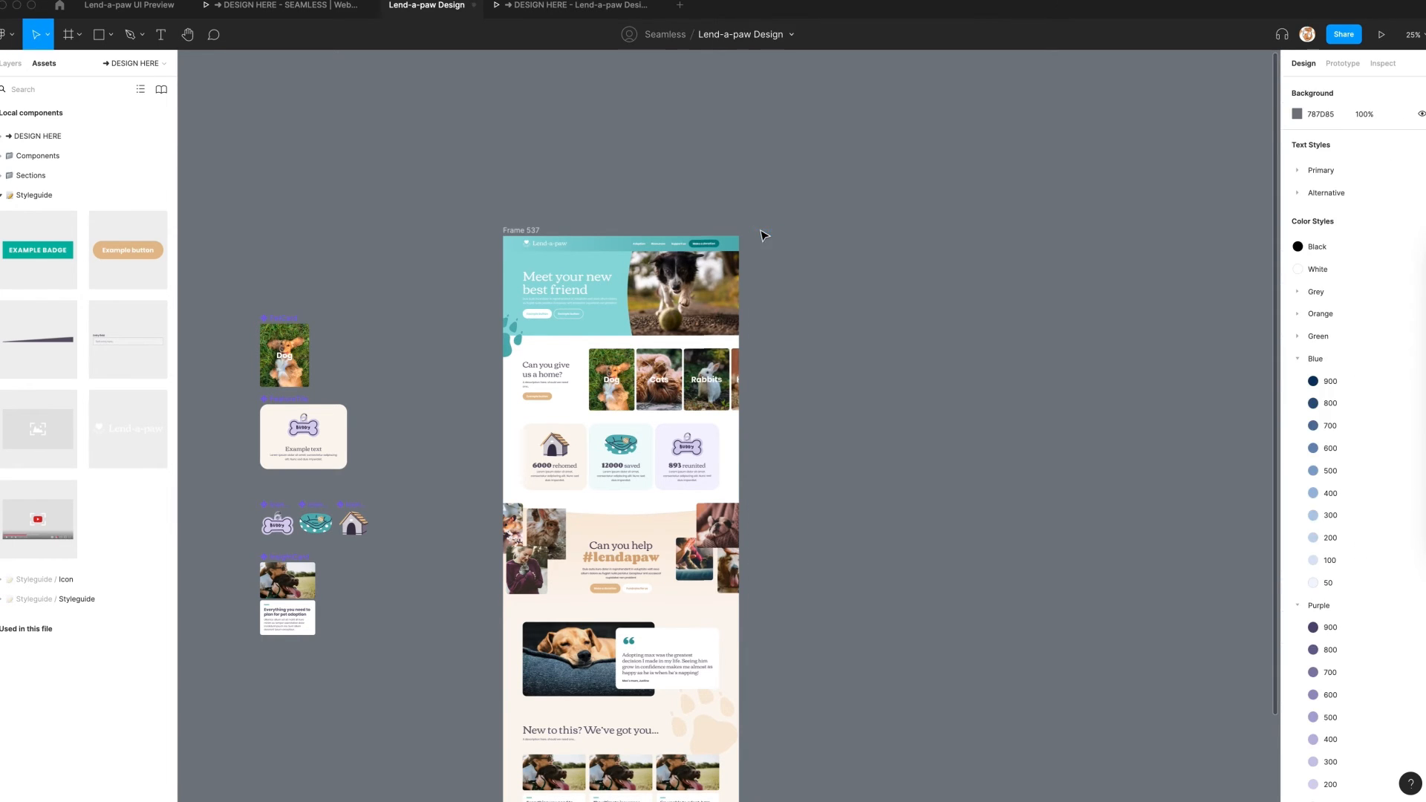
# Duplicate the rebuilt page frame alongside the original and add vertical auto layout to the copy
pyautogui.press('super+z')
pyautogui.press('super+equal')
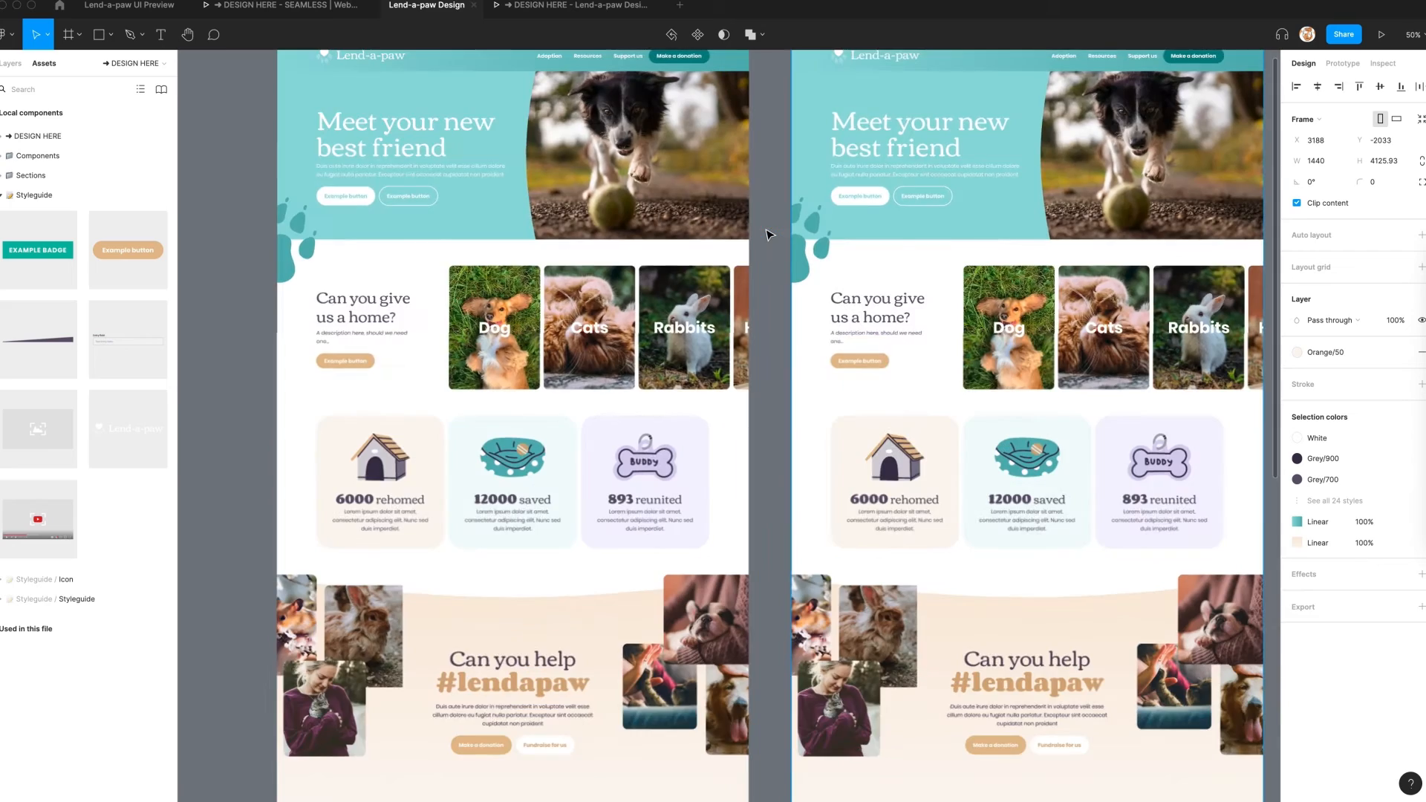
pyautogui.hscroll(5, 769, 234)
pyautogui.hotkey('shift', 'a')
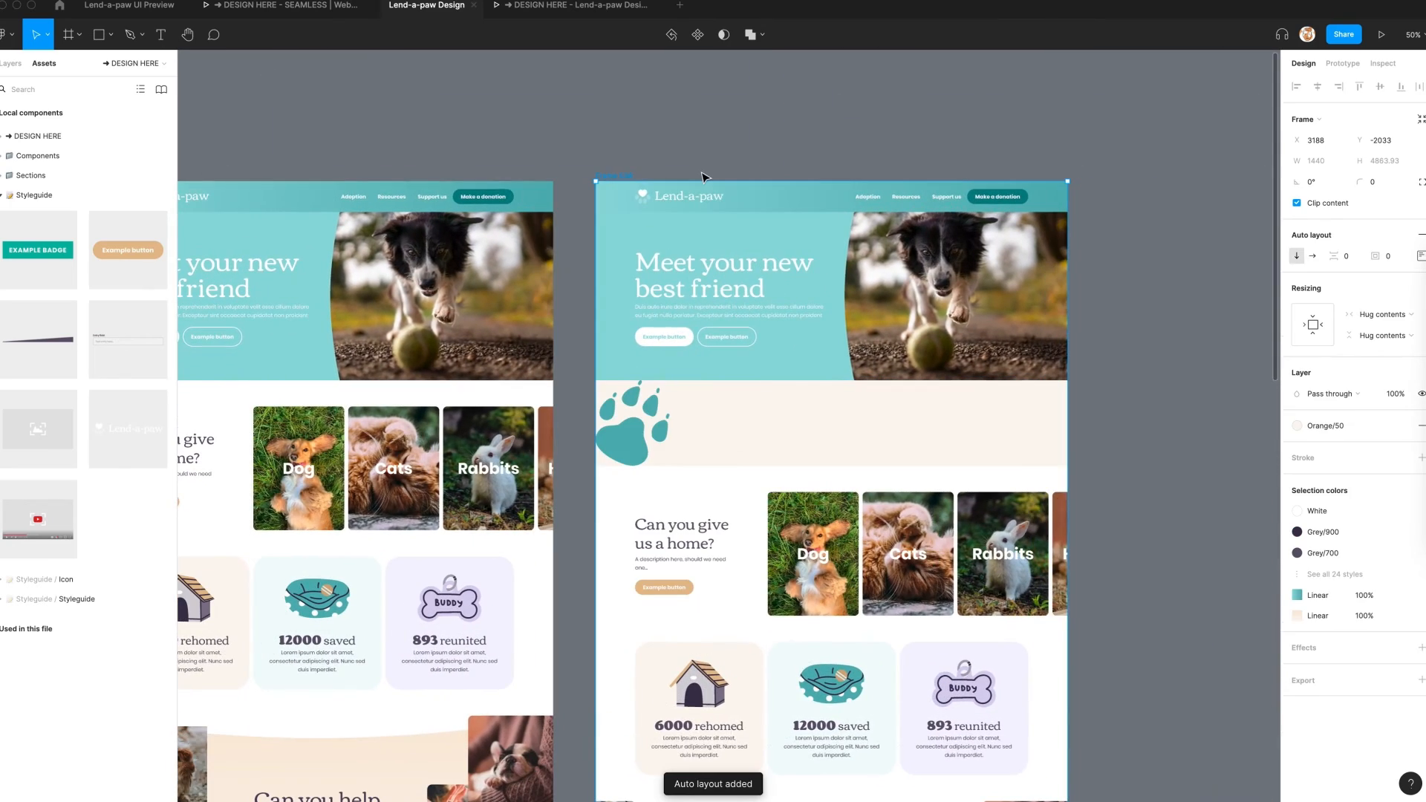
# Delete the teal and the cream paw print decorations from the duplicated page
pyautogui.click(643, 451)
pyautogui.scroll(-10, 821, 416)
pyautogui.keyDown('shift'); pyautogui.click(723, 522); pyautogui.keyUp('shift')
pyautogui.press('Delete')
pyautogui.scroll(10, 723, 522)
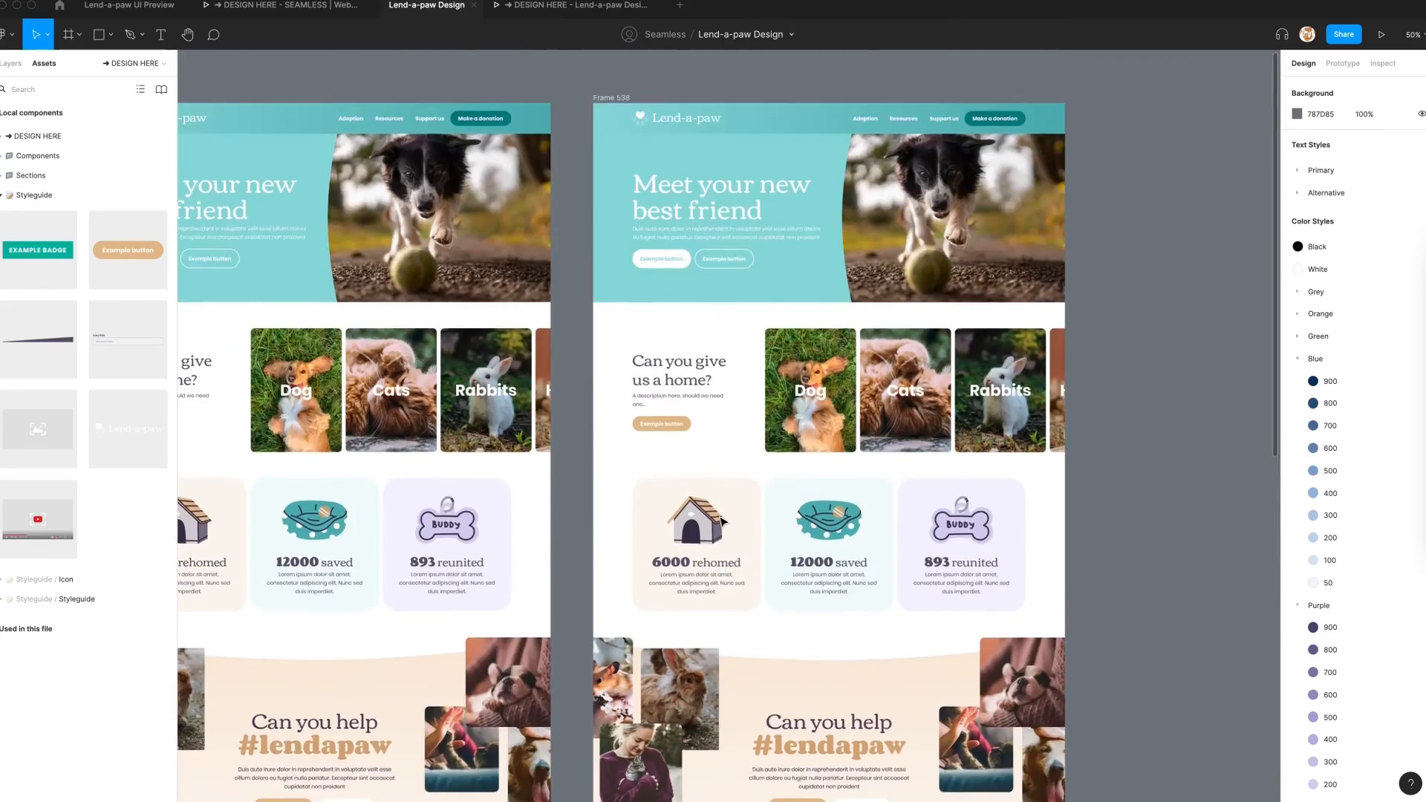
# Set the size of the duplicated page's navigation bar, hero and "Can you give us a home?" sections to 320px
pyautogui.scroll(3, 723, 522)
pyautogui.click(765, 222)
pyautogui.click(1380, 230)
pyautogui.click(1372, 167)
pyautogui.click(794, 356)
pyautogui.click(1363, 231)
pyautogui.click(1376, 166)
pyautogui.click(730, 503)
pyautogui.click(1364, 231)
pyautogui.click(1376, 166)
# Switch the statistics cards section and the testimonial section of the duplicated page to the 320px size
pyautogui.scroll(-2, 726, 484)
pyautogui.scroll(-3, 727, 484)
pyautogui.click(743, 583)
pyautogui.click(1365, 230)
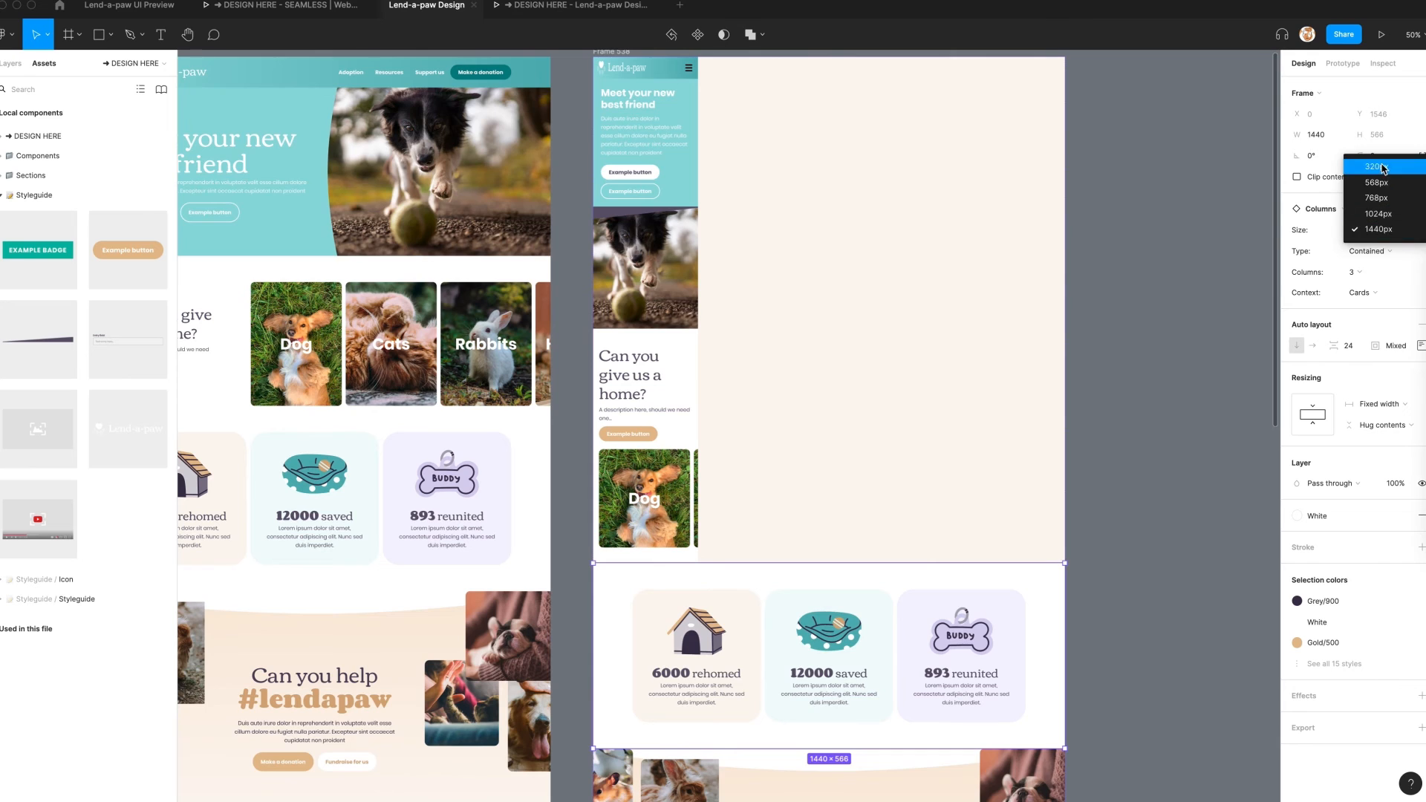
pyautogui.click(1378, 166)
pyautogui.scroll(-8, 760, 470)
pyautogui.click(765, 470)
pyautogui.scroll(-10, 965, 320)
pyautogui.click(952, 321)
pyautogui.click(1364, 230)
pyautogui.click(1374, 167)
# Switch the "New to this? We've got you..." articles section and the footer to the 320px size
pyautogui.click(987, 520)
pyautogui.click(1373, 231)
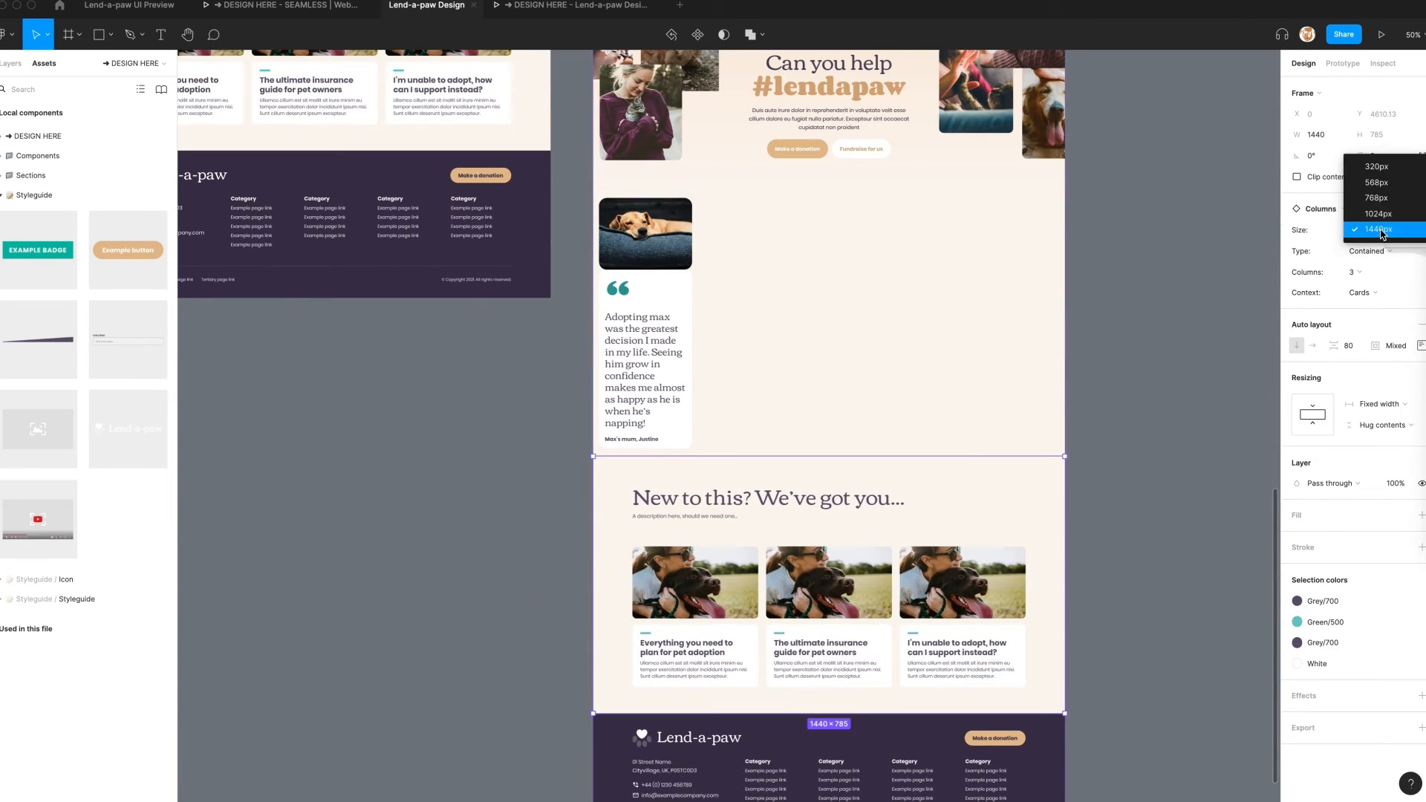
pyautogui.click(1376, 166)
pyautogui.scroll(-8, 810, 758)
pyautogui.scroll(-9, 807, 763)
pyautogui.click(854, 579)
pyautogui.click(1365, 230)
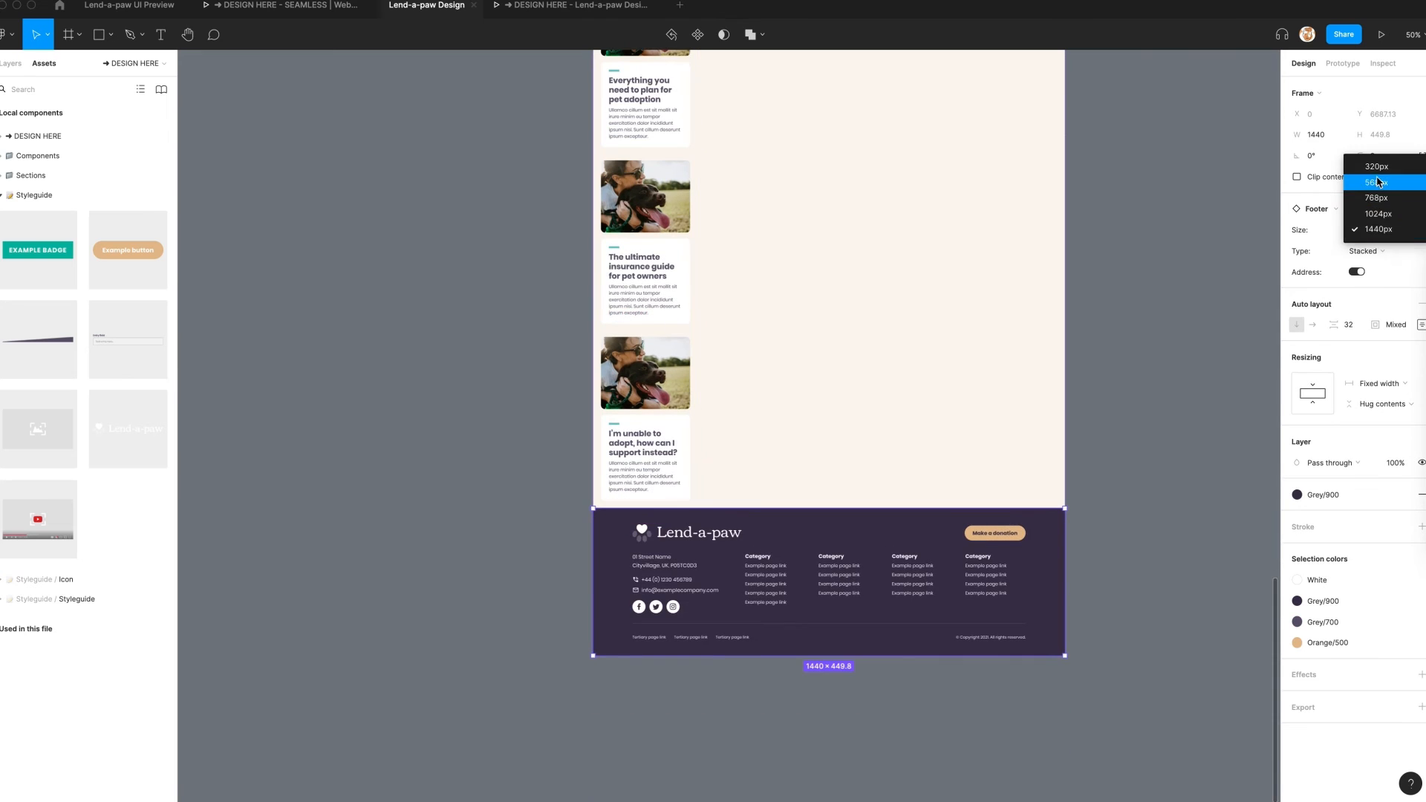
pyautogui.click(1374, 168)
# Apply the Alternative 36px | Light text style to the mobile hero heading "Meet your new best friend"
pyautogui.scroll(20, 670, 486)
pyautogui.scroll(12, 671, 487)
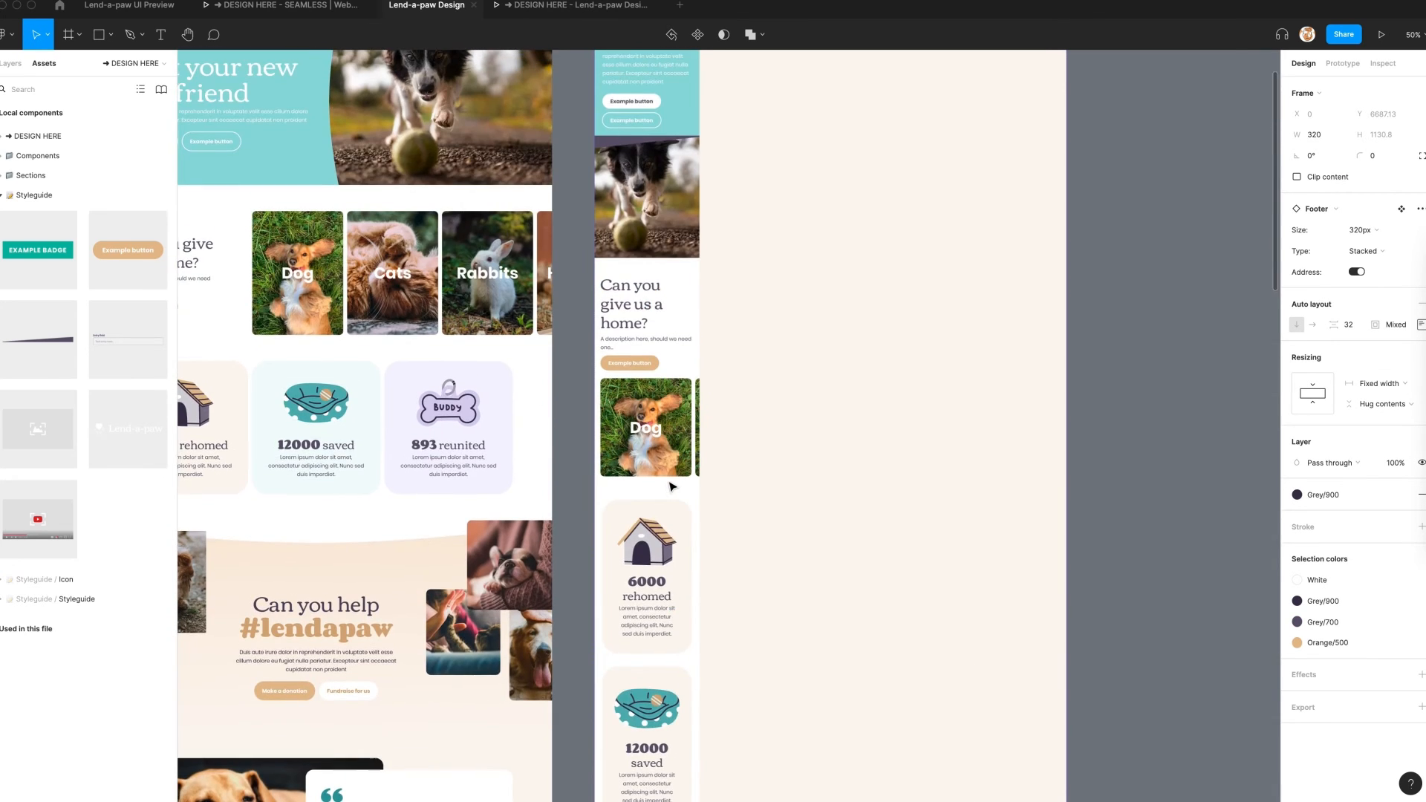
pyautogui.press('super+plus')
pyautogui.scroll(7, 671, 486)
pyautogui.scroll(3, 671, 486)
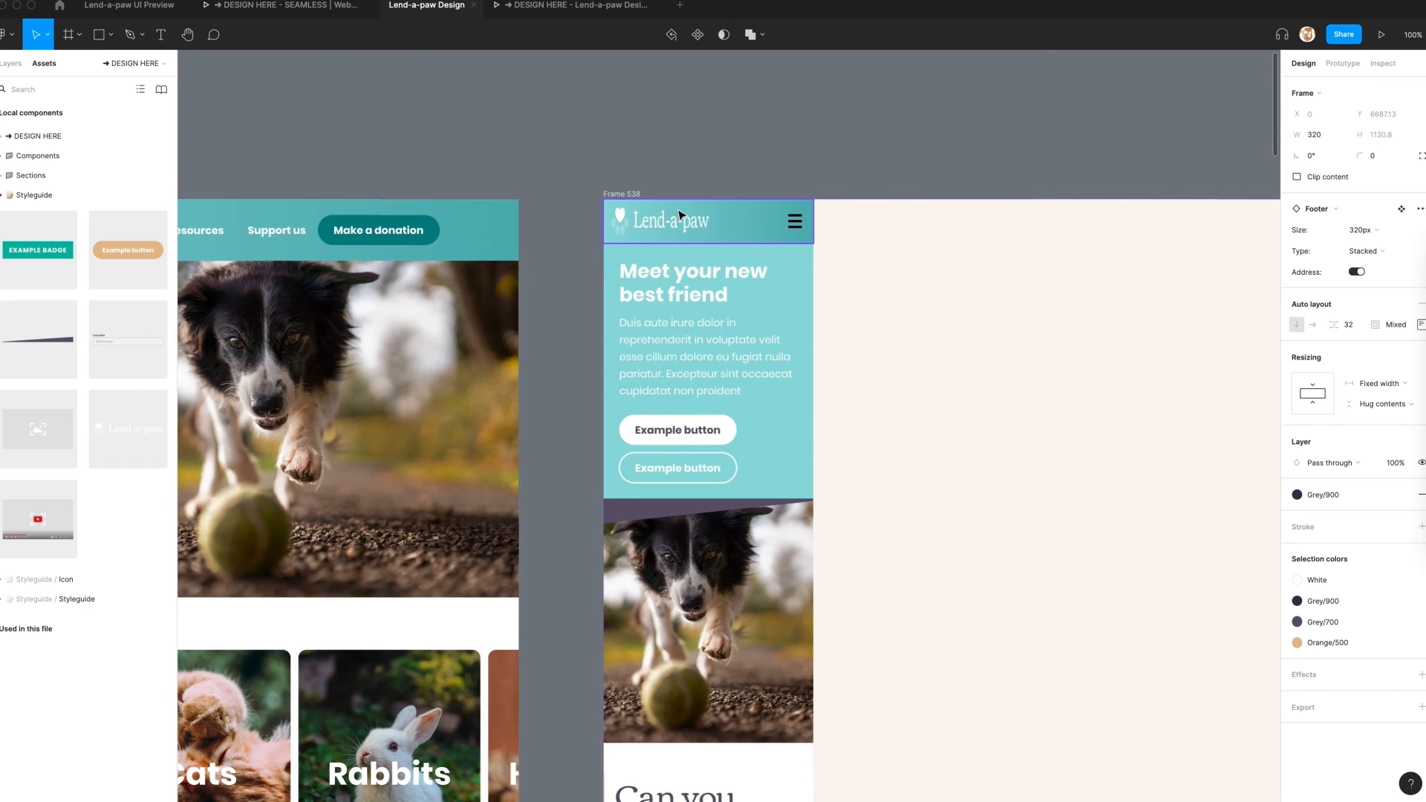
pyautogui.keyDown('super'); pyautogui.click(687, 289); pyautogui.keyUp('super')
pyautogui.click(1338, 337)
pyautogui.write('36')
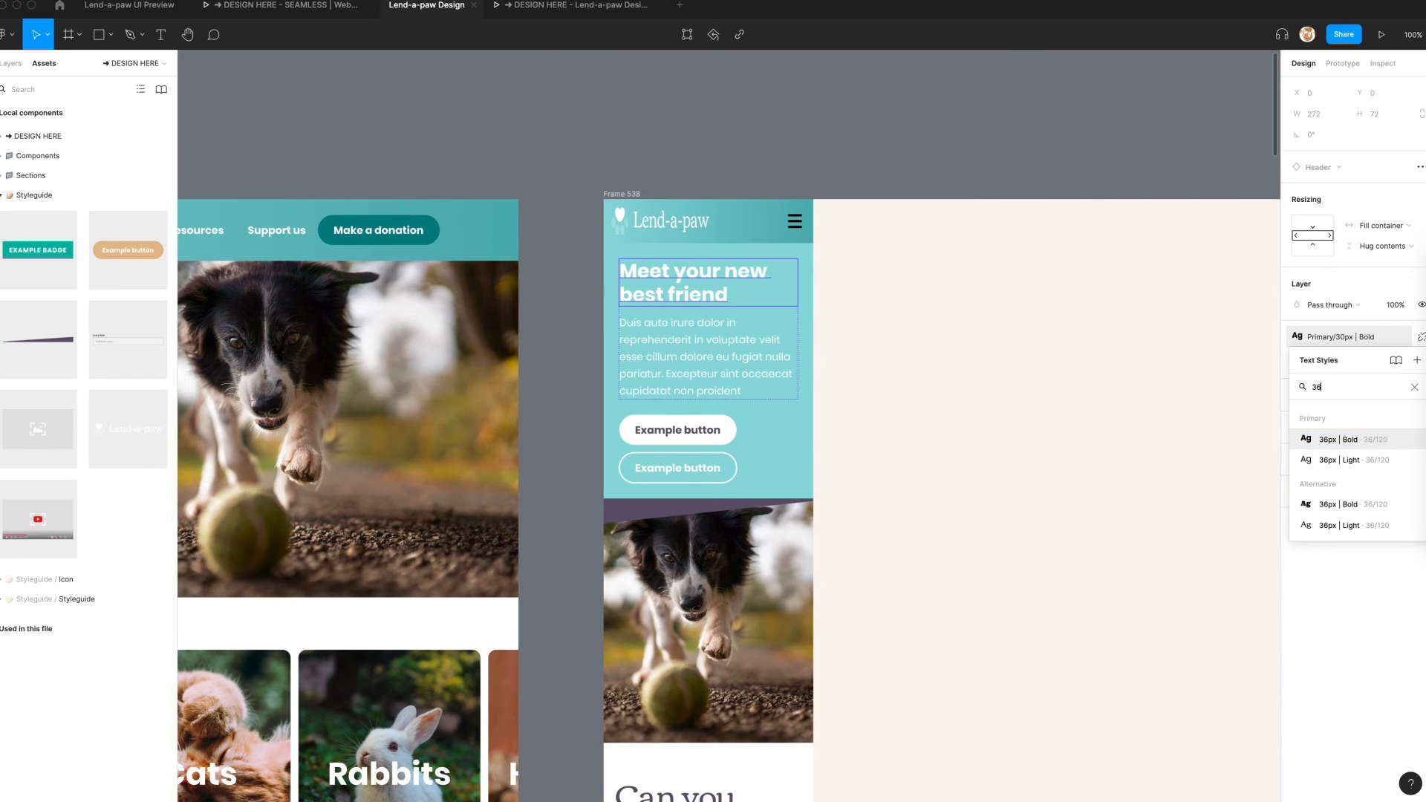
pyautogui.click(1345, 525)
# Change the mobile hero's divider type to Curve-in and recolour it with the light green style that matches the hero background
pyautogui.scroll(-5, 668, 416)
pyautogui.click(643, 384)
pyautogui.click(1319, 237)
pyautogui.click(1366, 277)
pyautogui.click(1369, 277)
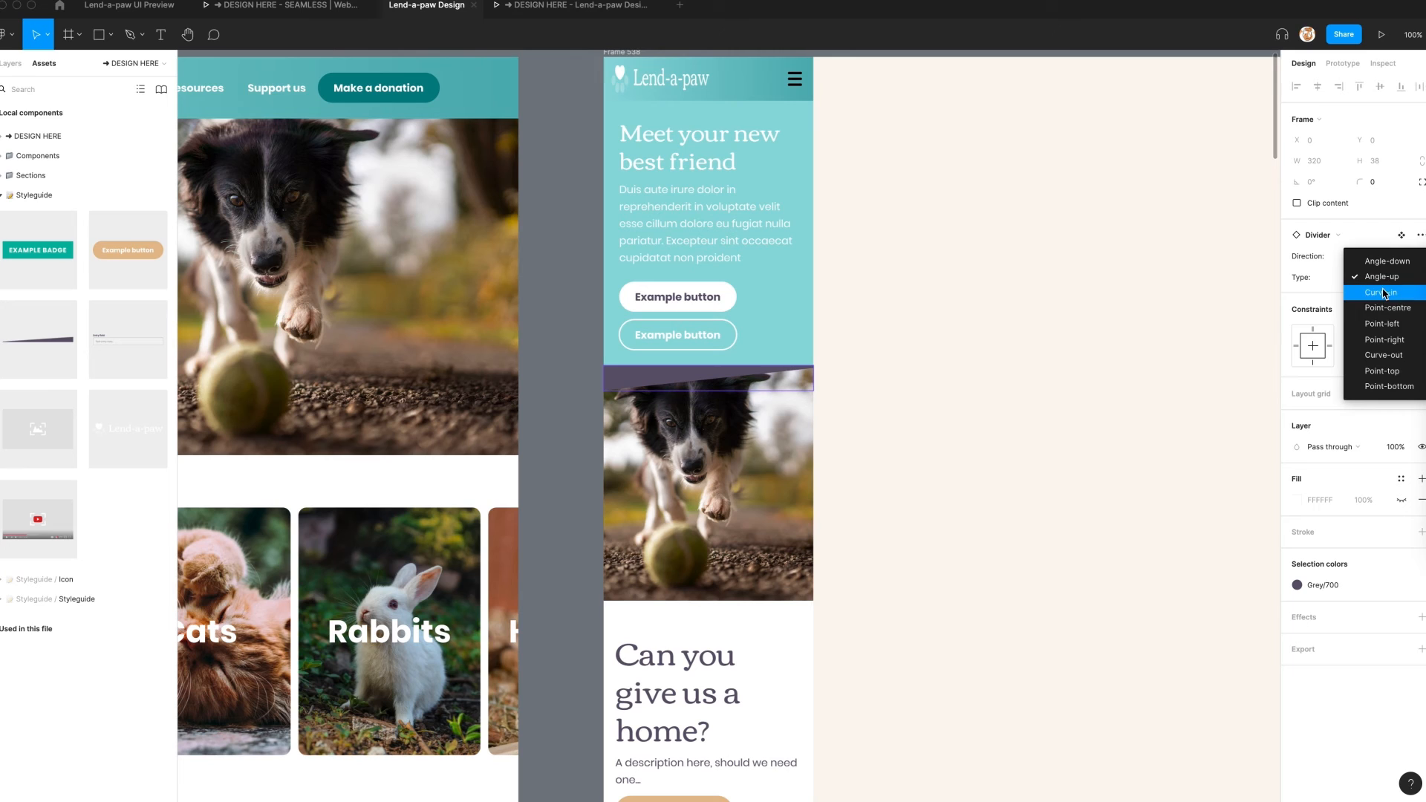
pyautogui.click(1383, 299)
pyautogui.click(1296, 584)
pyautogui.scroll(-3, 1262, 713)
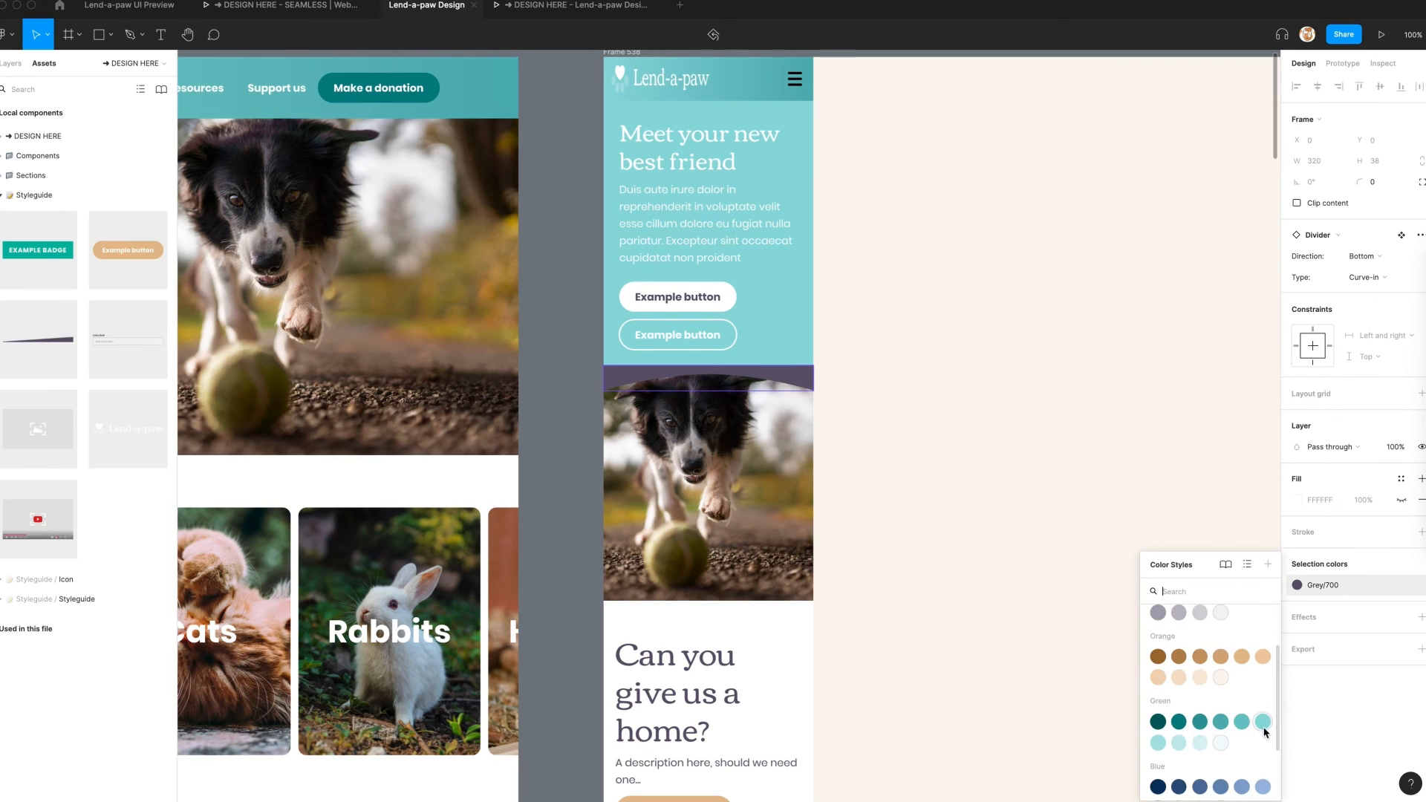
pyautogui.click(1265, 728)
pyautogui.click(580, 407)
# Recolour the label of the mobile hero's white button with the light green colour style
pyautogui.doubleClick(681, 296)
pyautogui.click(1297, 538)
pyautogui.click(1263, 769)
pyautogui.click(583, 394)
# Make the mobile navigation bar's menu icon white and set the page frame to a fixed width of 320
pyautogui.scroll(1, 595, 387)
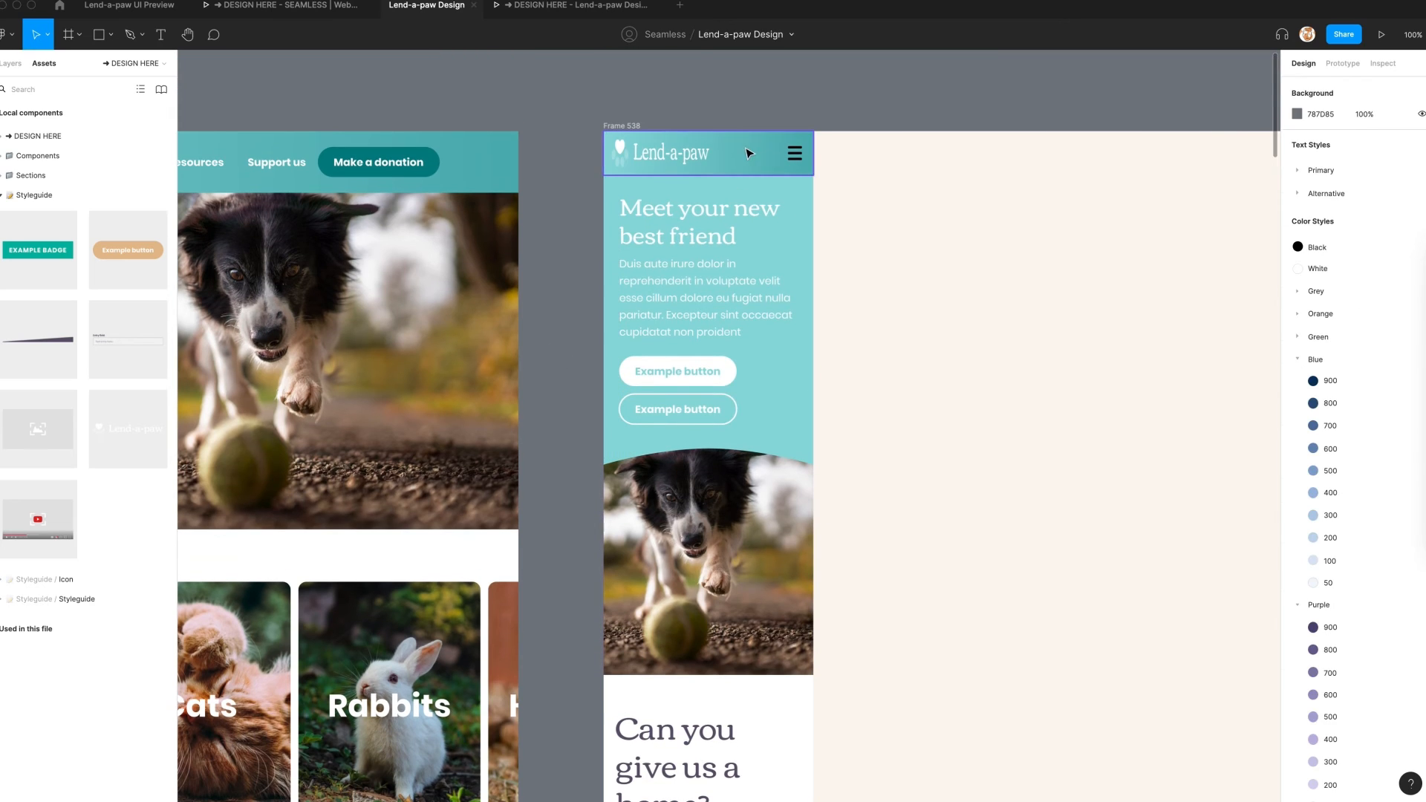
pyautogui.click(749, 151)
pyautogui.click(1104, 131)
pyautogui.click(1379, 318)
pyautogui.click(1374, 295)
pyautogui.write('320')
pyautogui.press('Return')
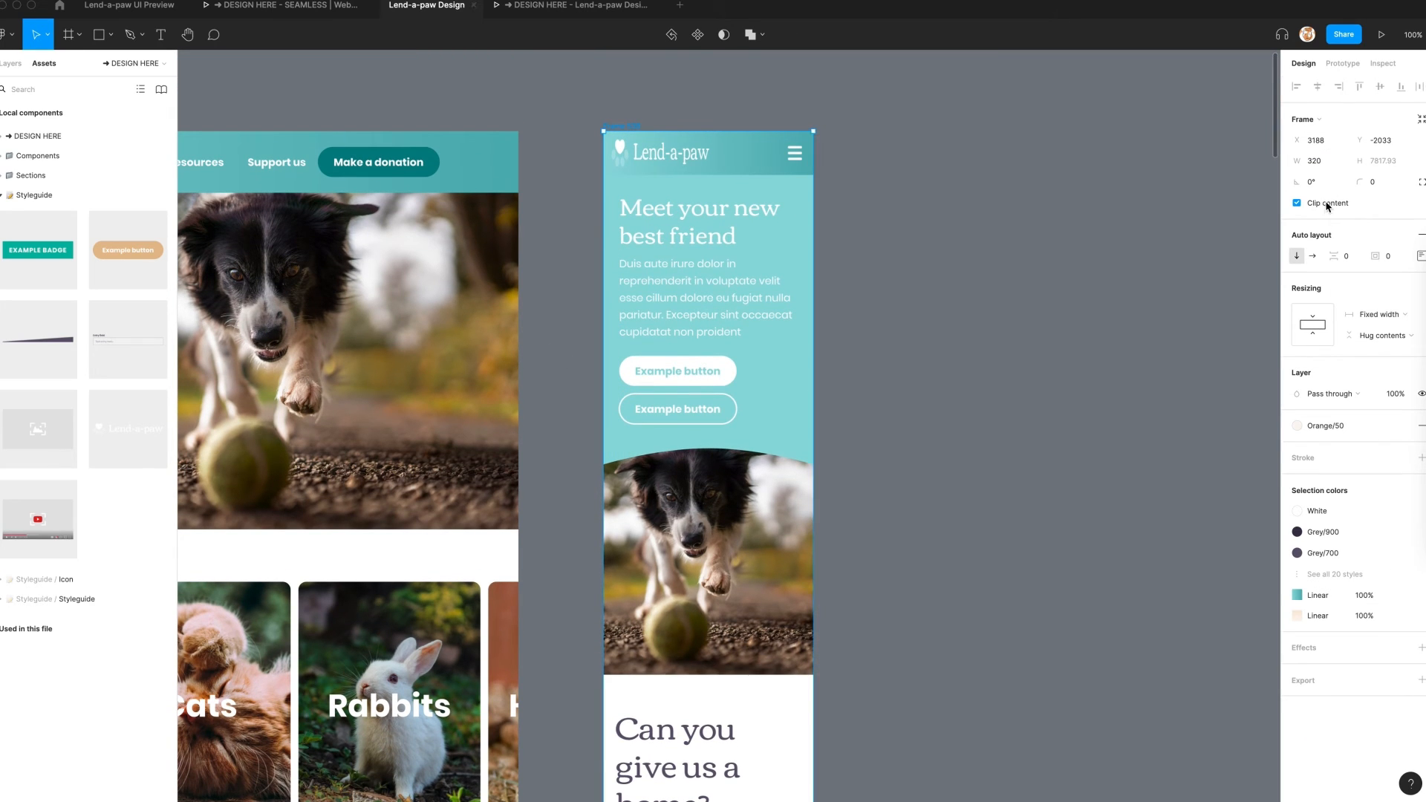
# Apply the Alternative 36px | Light text style to the mobile "Can you give us a home?" heading
pyautogui.scroll(-5, 564, 293)
pyautogui.click(700, 386)
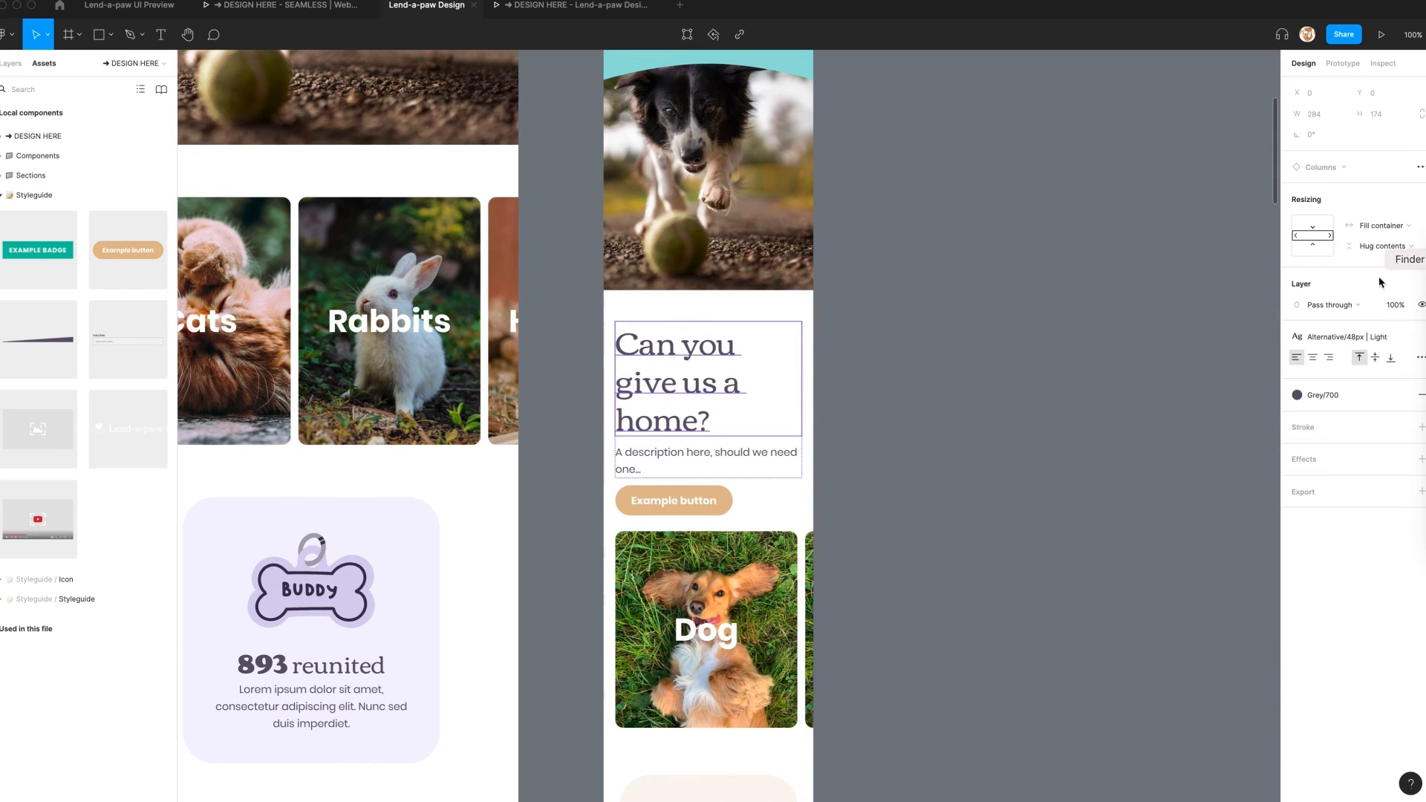
pyautogui.click(1365, 339)
pyautogui.click(1341, 560)
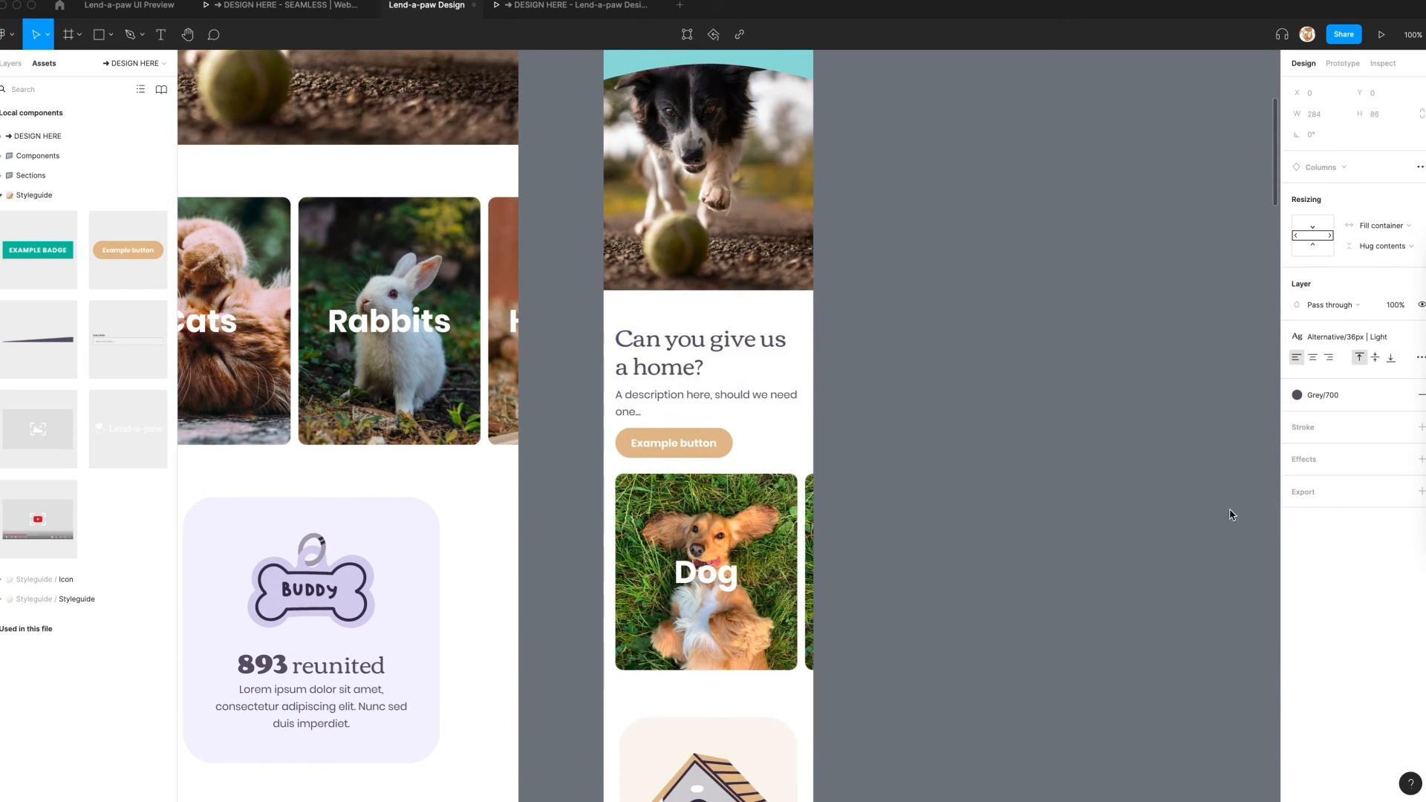
# Set the mobile statistics section's padding to 18 and the spacing between its cards to 12
pyautogui.scroll(-4, 645, 369)
pyautogui.scroll(-4, 685, 389)
pyautogui.click(685, 389)
pyautogui.write('18')
pyautogui.press('Tab')
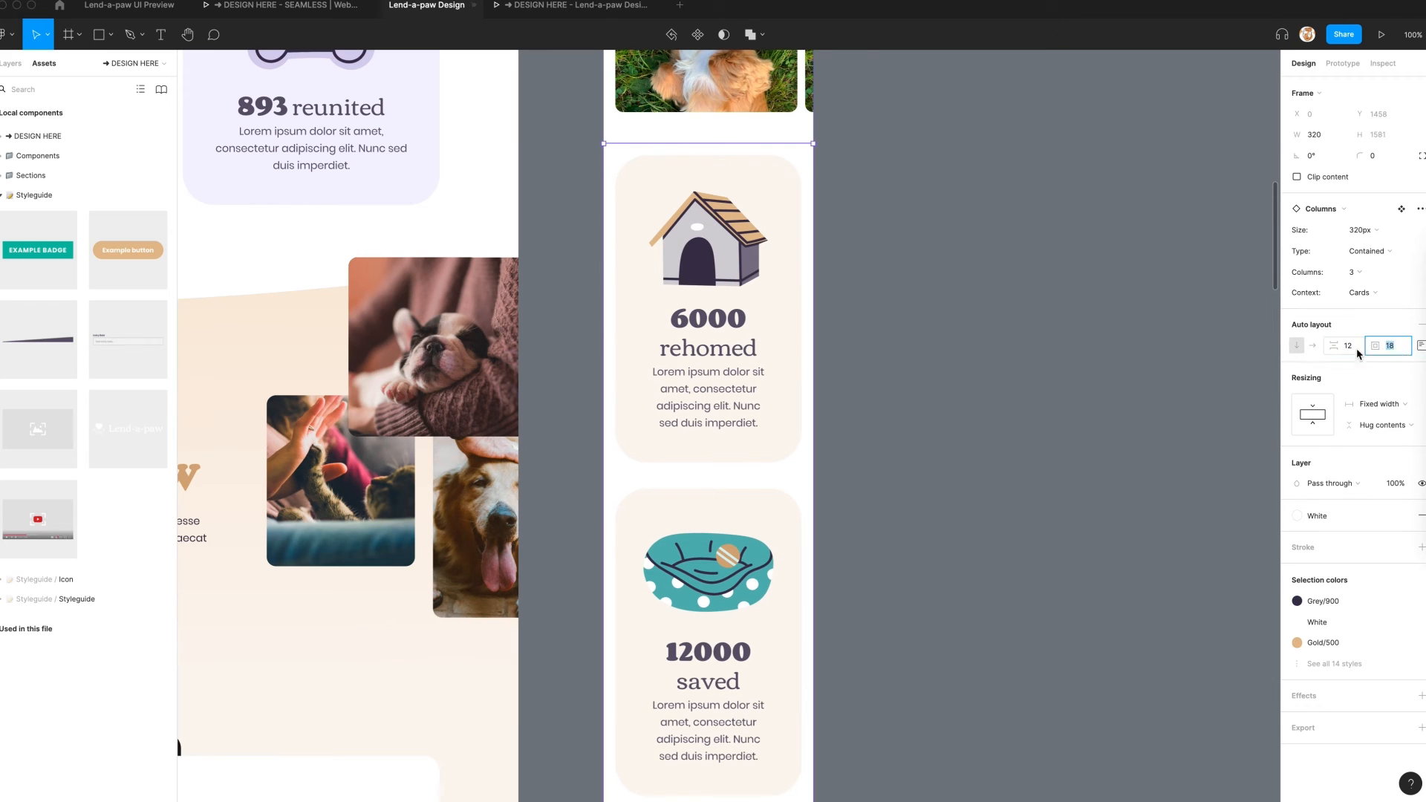
pyautogui.doubleClick(701, 437)
pyautogui.write('12')
pyautogui.press('Return')
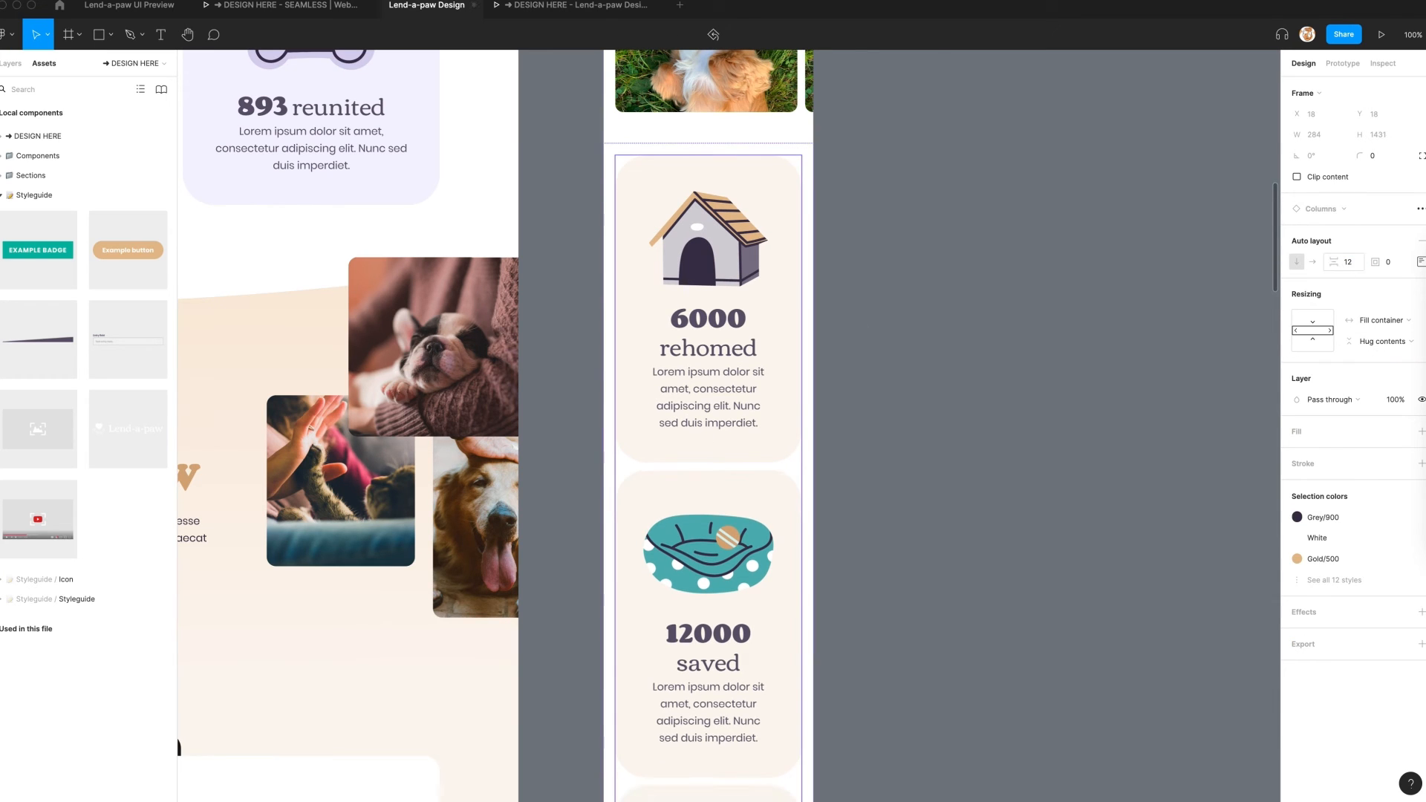
# Remove the example button below the "893 reunited" card in the mobile statistics section
pyautogui.scroll(-10, 589, 324)
pyautogui.click(588, 324)
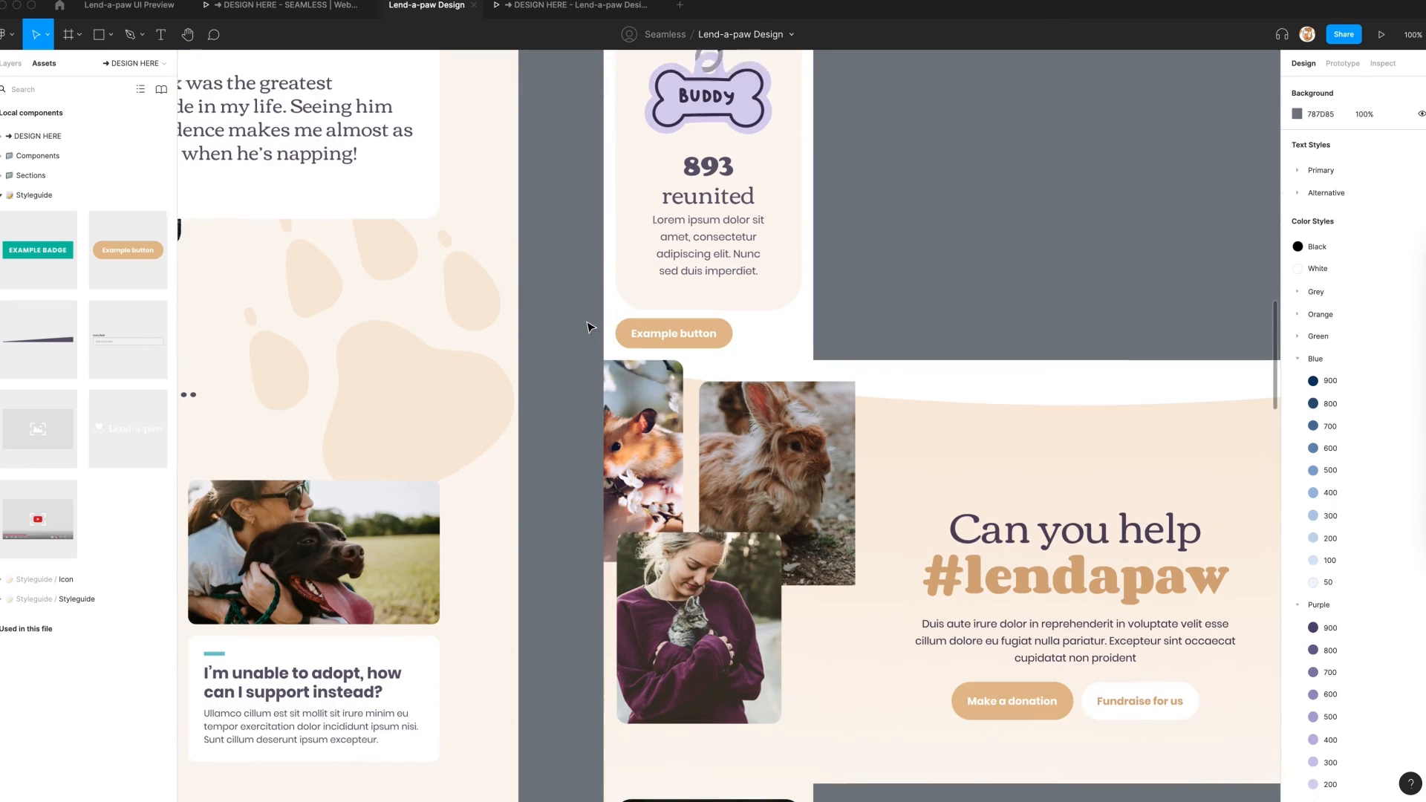
pyautogui.click(638, 300)
pyautogui.doubleClick(708, 302)
pyautogui.press('Delete')
# Set the bottom padding of the mobile statistics section to 40
pyautogui.click(709, 286)
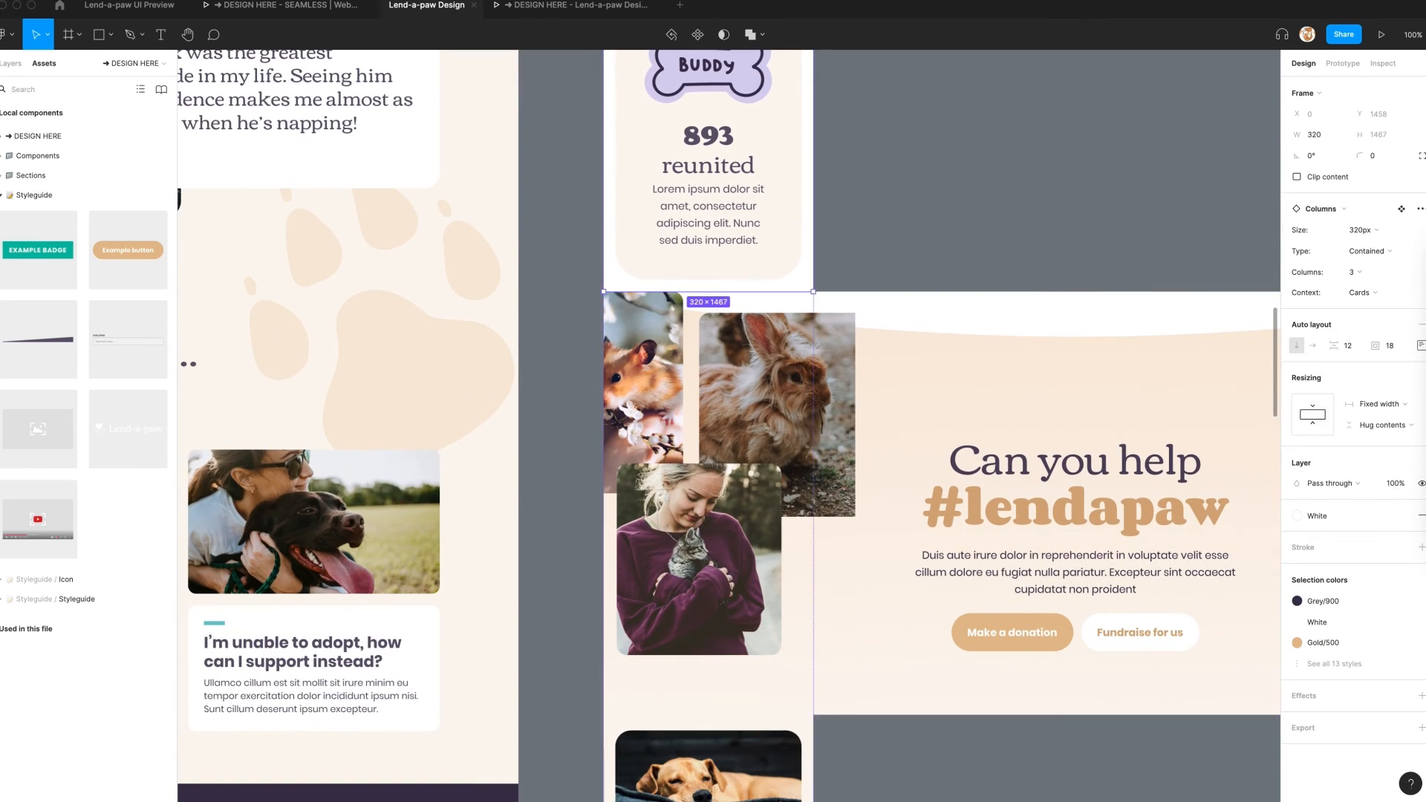
pyautogui.click(1420, 345)
pyautogui.write('40')
pyautogui.press('Return')
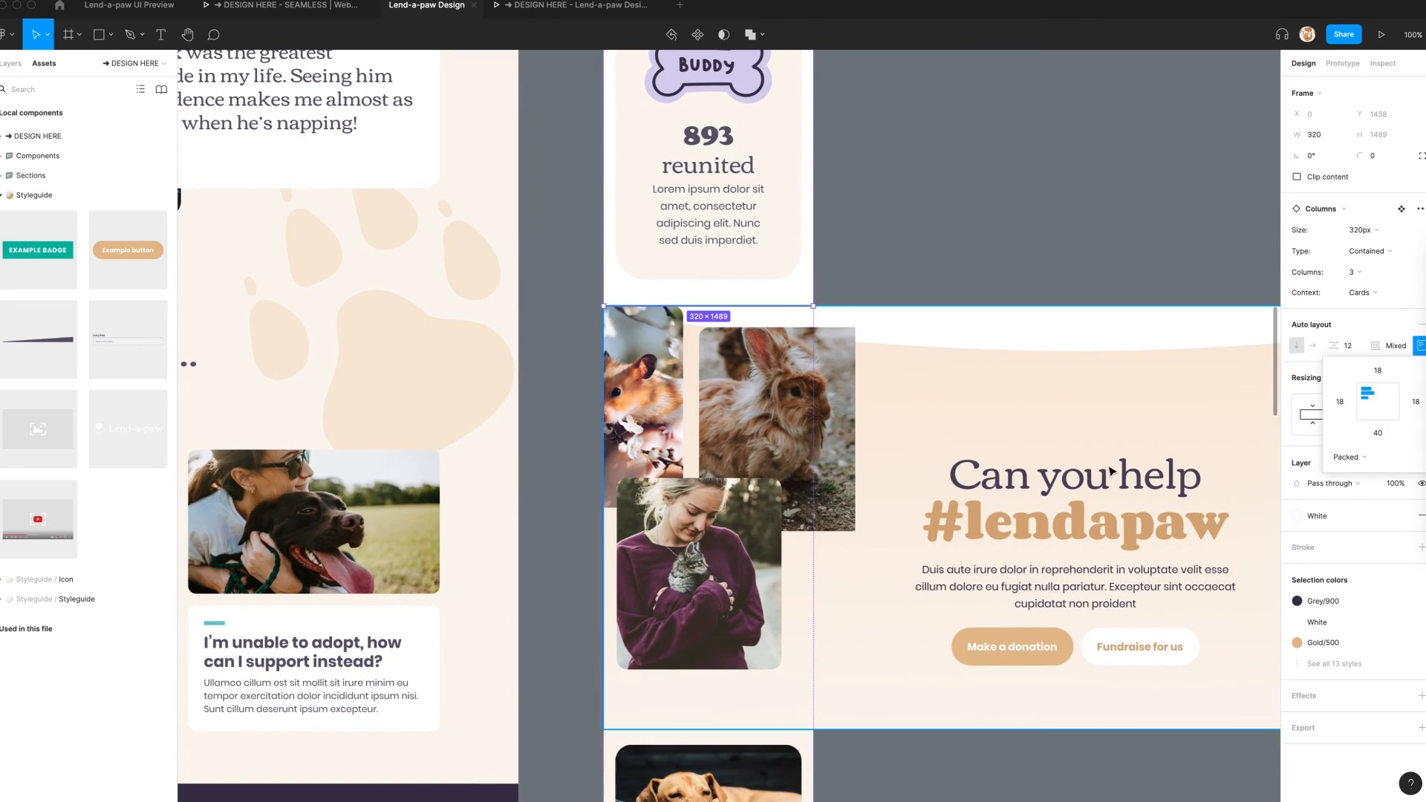
# Add vertical auto layout to the "Can you help #lendapaw" section and set its width to Fill container
pyautogui.scroll(-5, 776, 387)
pyautogui.press('Escape')
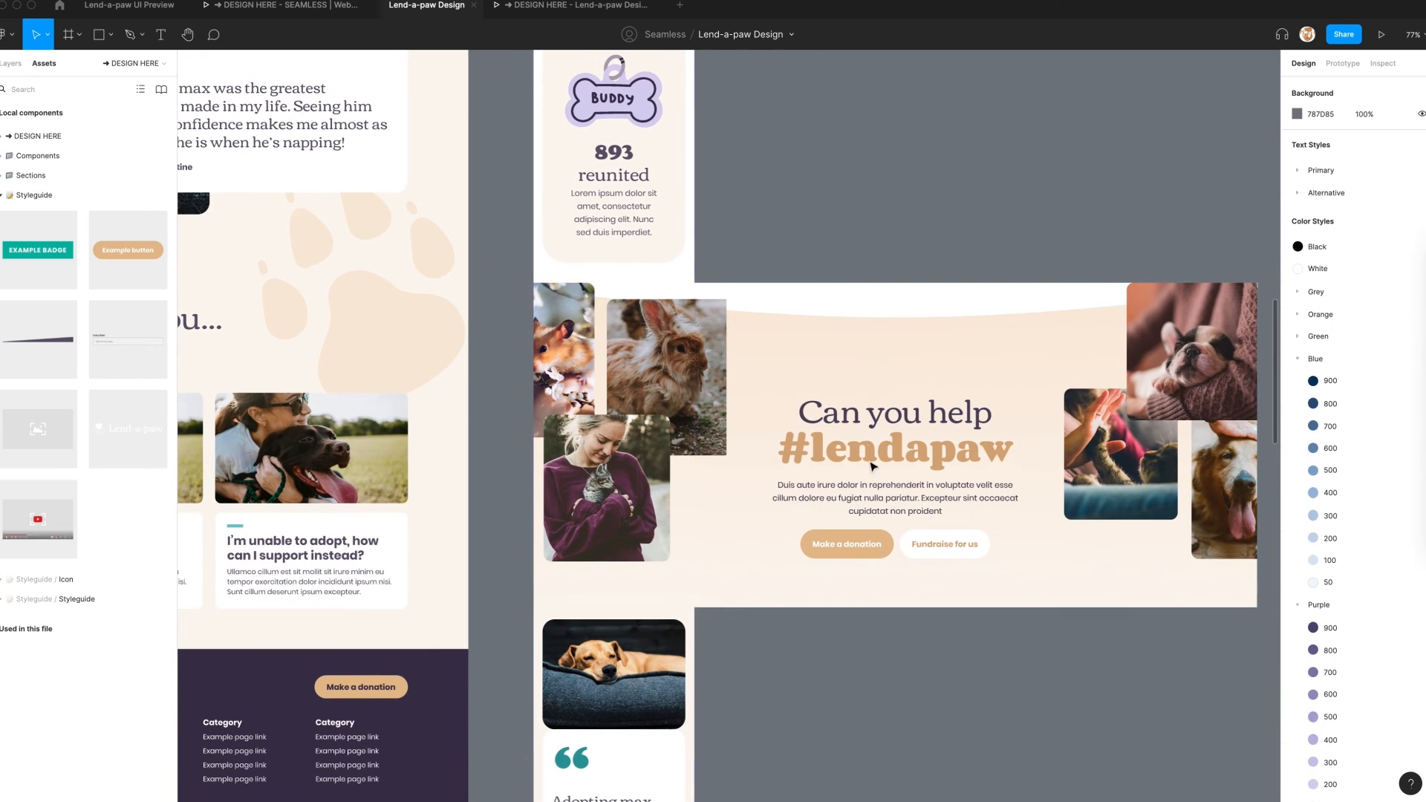
pyautogui.click(860, 442)
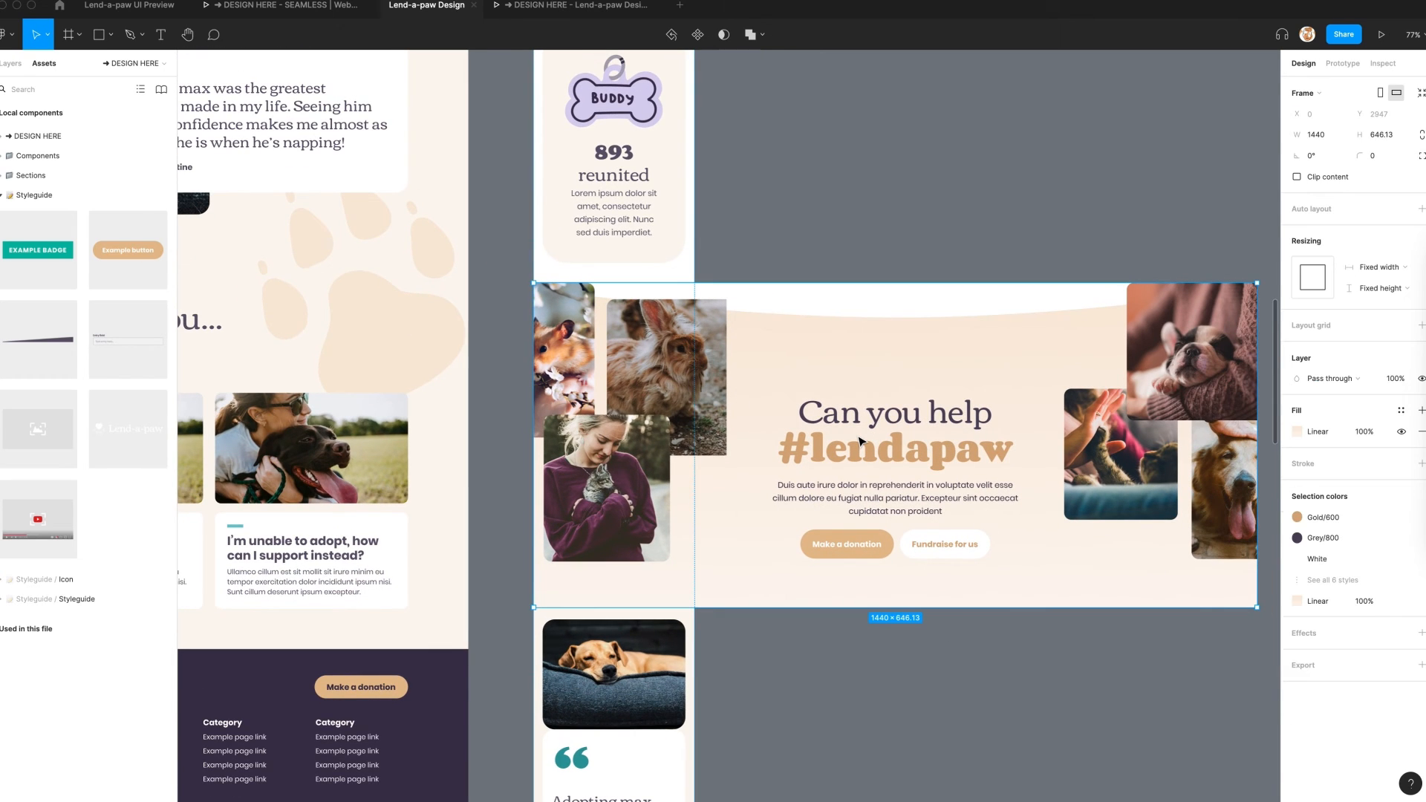
pyautogui.click(1420, 211)
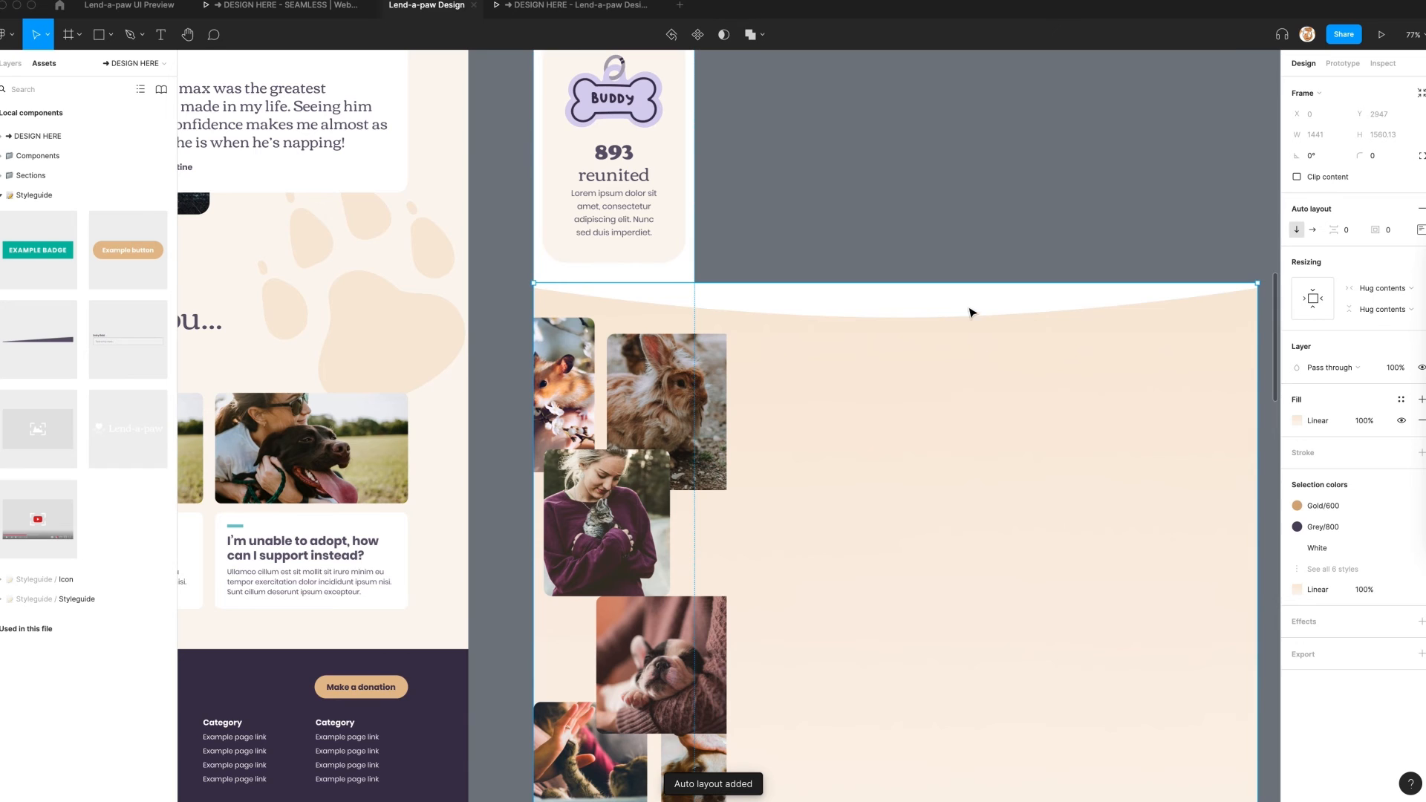
pyautogui.click(1396, 289)
pyautogui.click(1390, 303)
# Set the #lendapaw section's curved divider to Fill container width and reduce its height to 16
pyautogui.keyDown('super'); pyautogui.click(999, 312); pyautogui.keyUp('super')
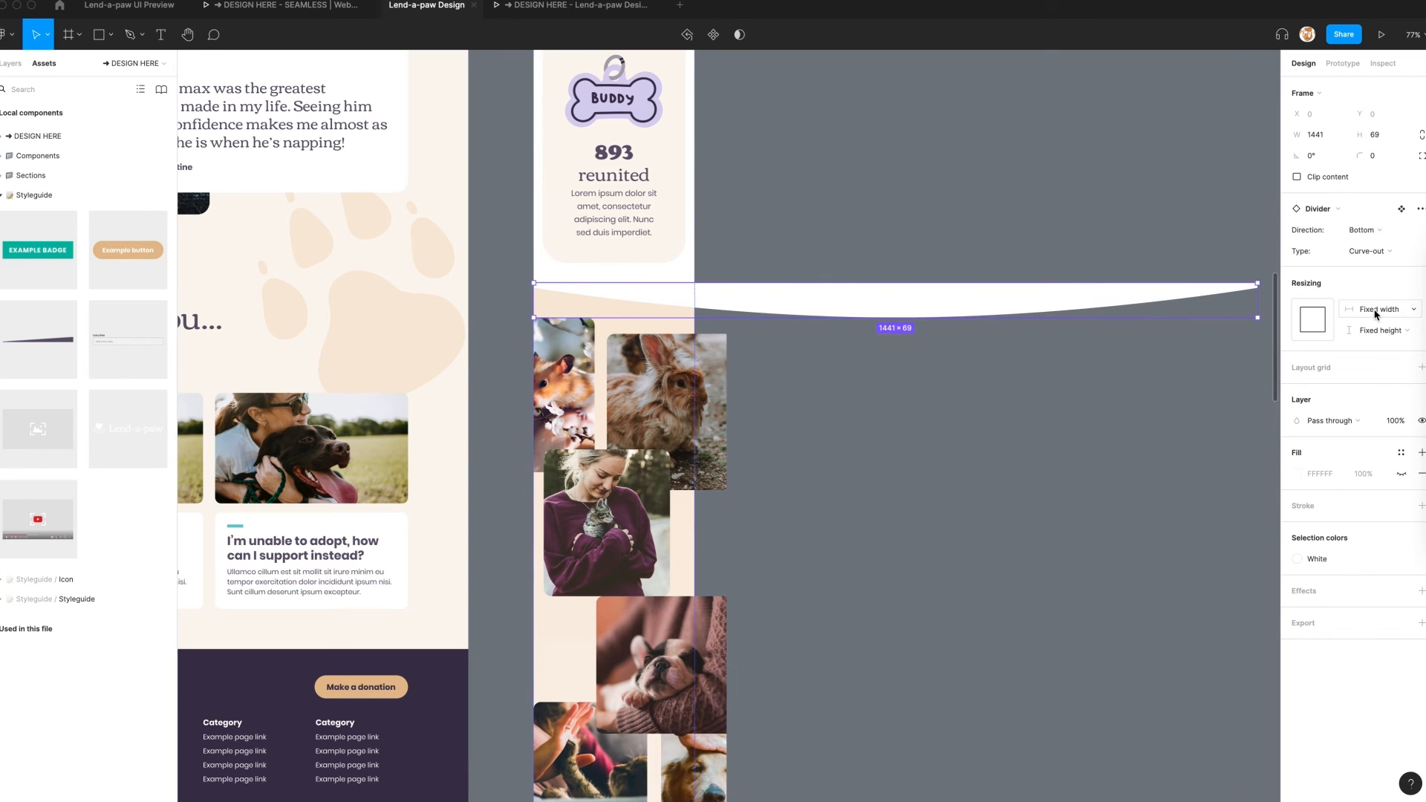
pyautogui.click(1376, 310)
pyautogui.click(1391, 330)
pyautogui.moveTo(618, 315); pyautogui.dragTo(627, 290)
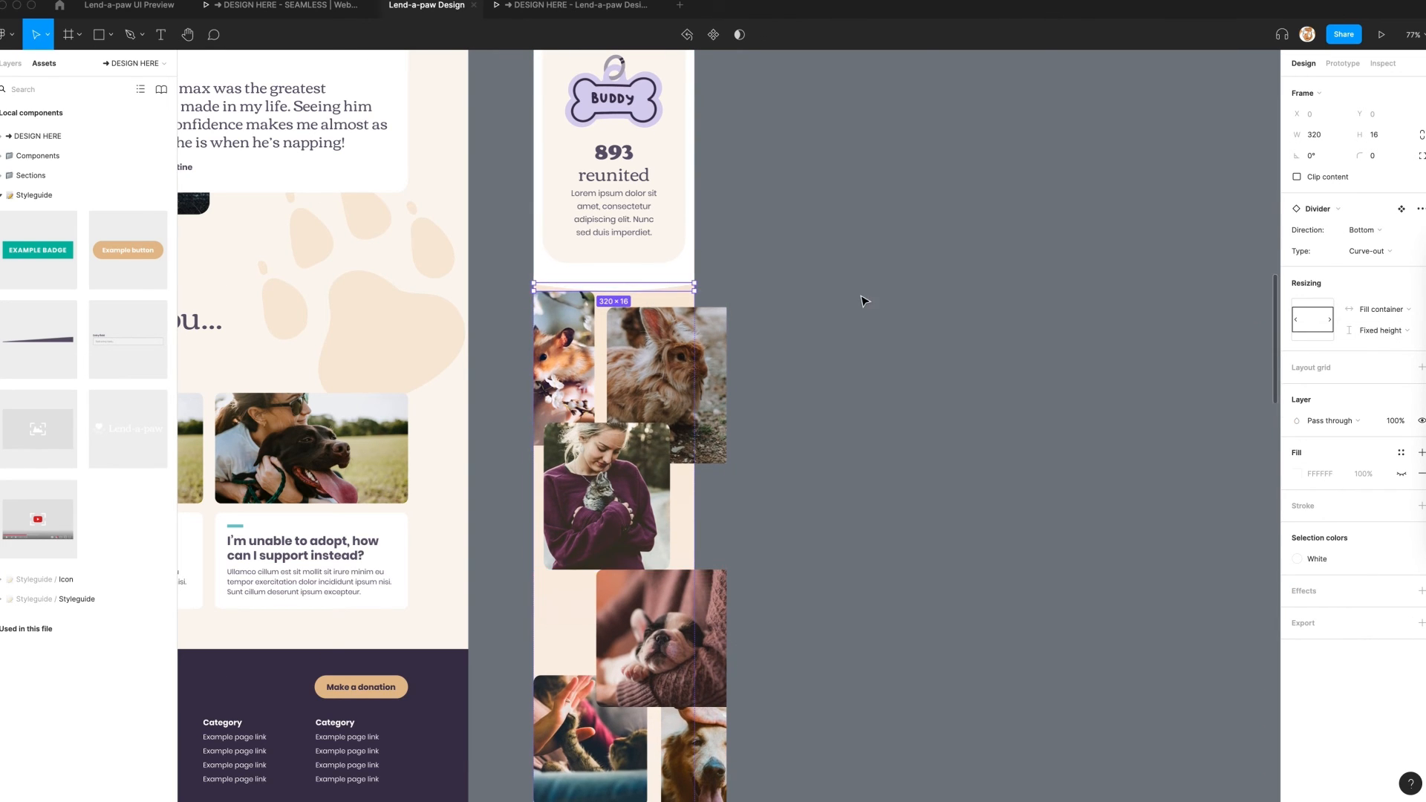
# Set the text block and both photo collages in the mobile #lendapaw section to Fill container width
pyautogui.scroll(-5, 863, 300)
pyautogui.click(579, 390)
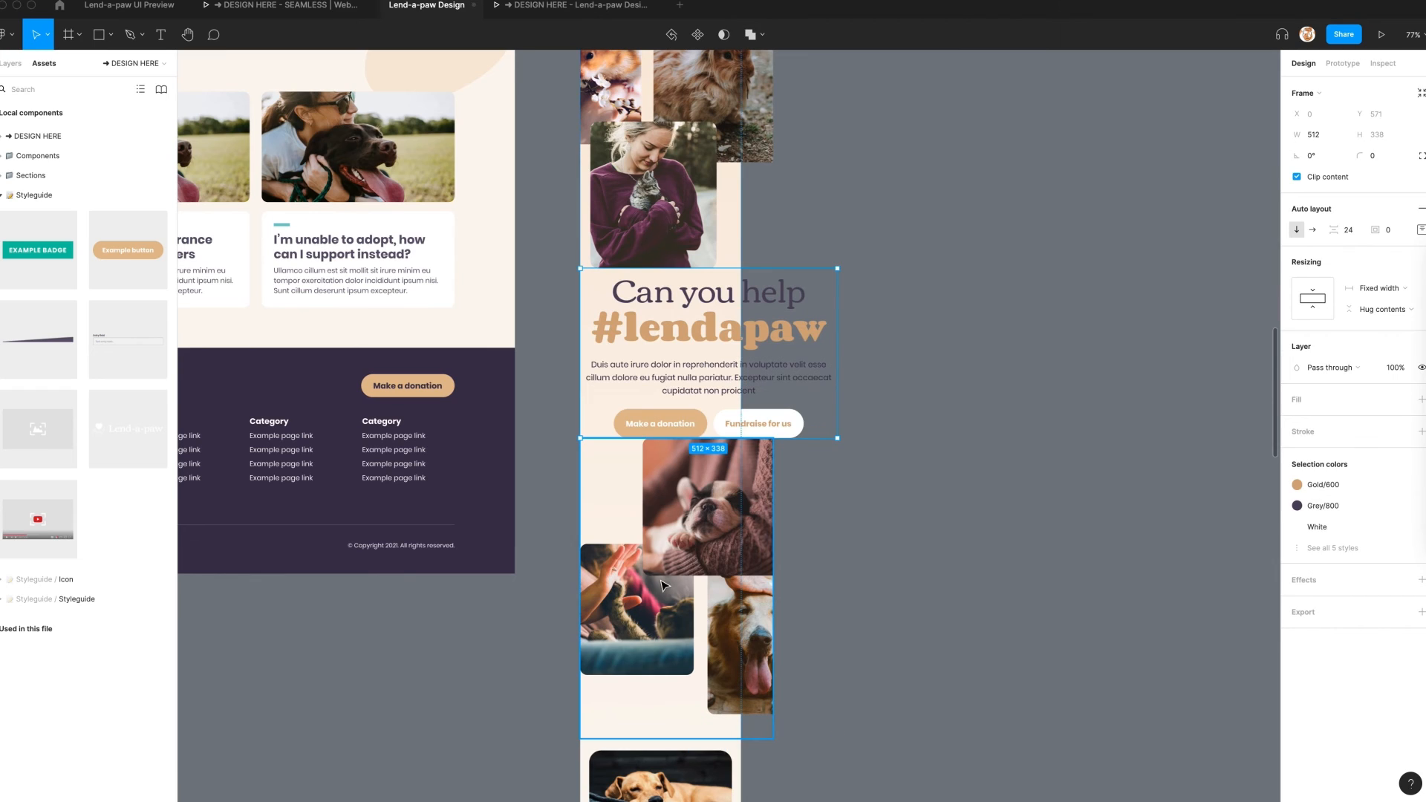
pyautogui.click(1380, 289)
pyautogui.click(1383, 319)
pyautogui.click(1380, 289)
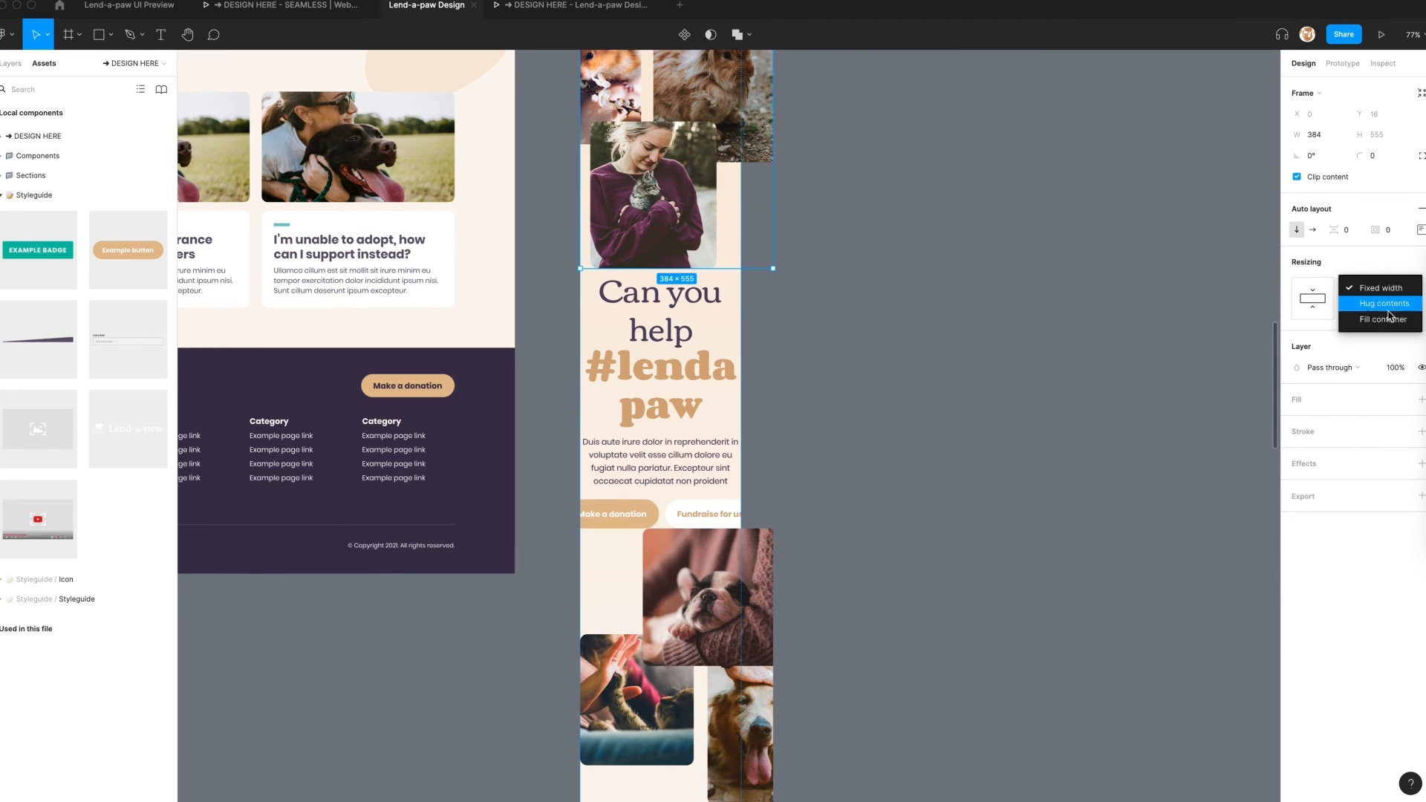
pyautogui.click(1384, 320)
pyautogui.click(713, 590)
pyautogui.click(1380, 288)
pyautogui.click(1384, 319)
# Add 24 padding around the #lendapaw text block and stack its two buttons vertically
pyautogui.click(666, 352)
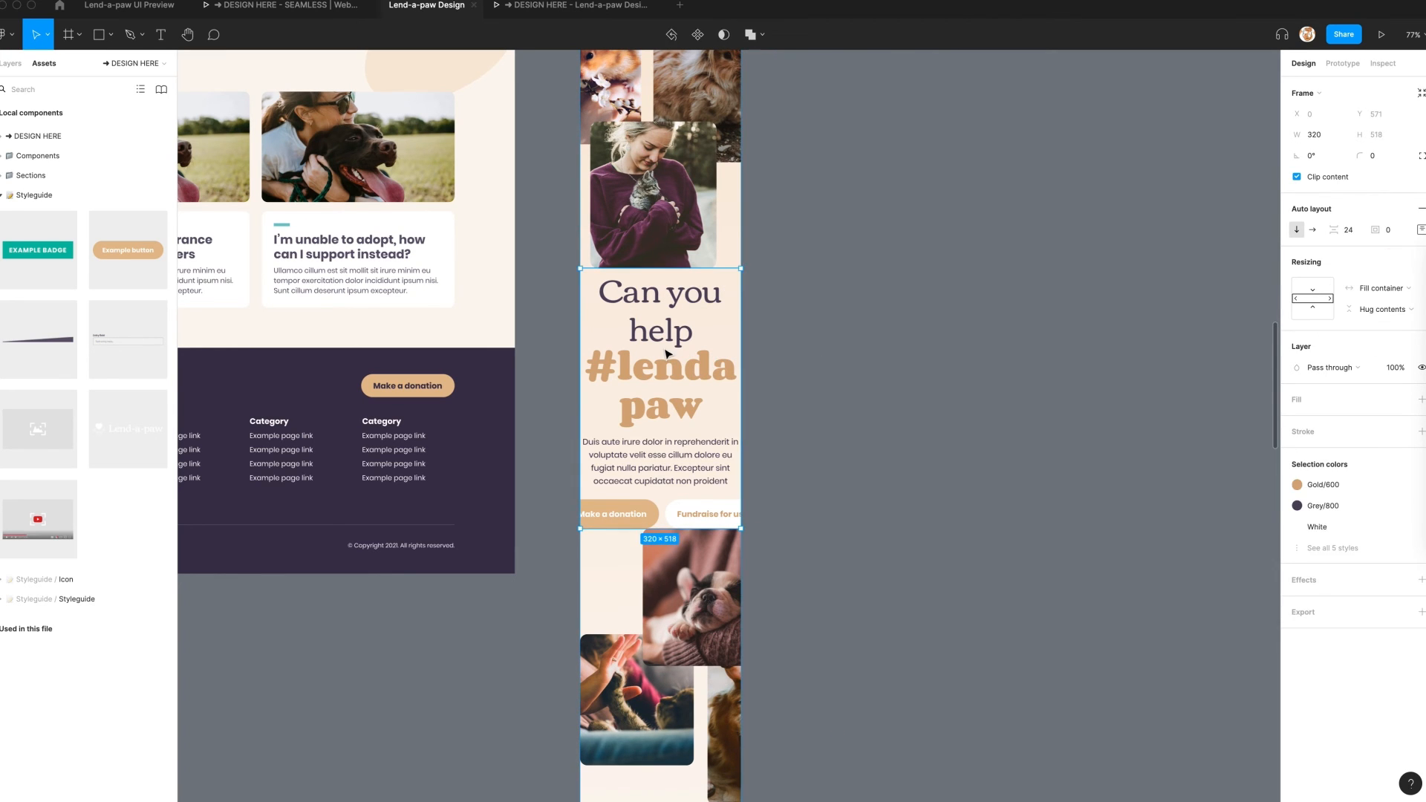
pyautogui.write('24')
pyautogui.press('Return')
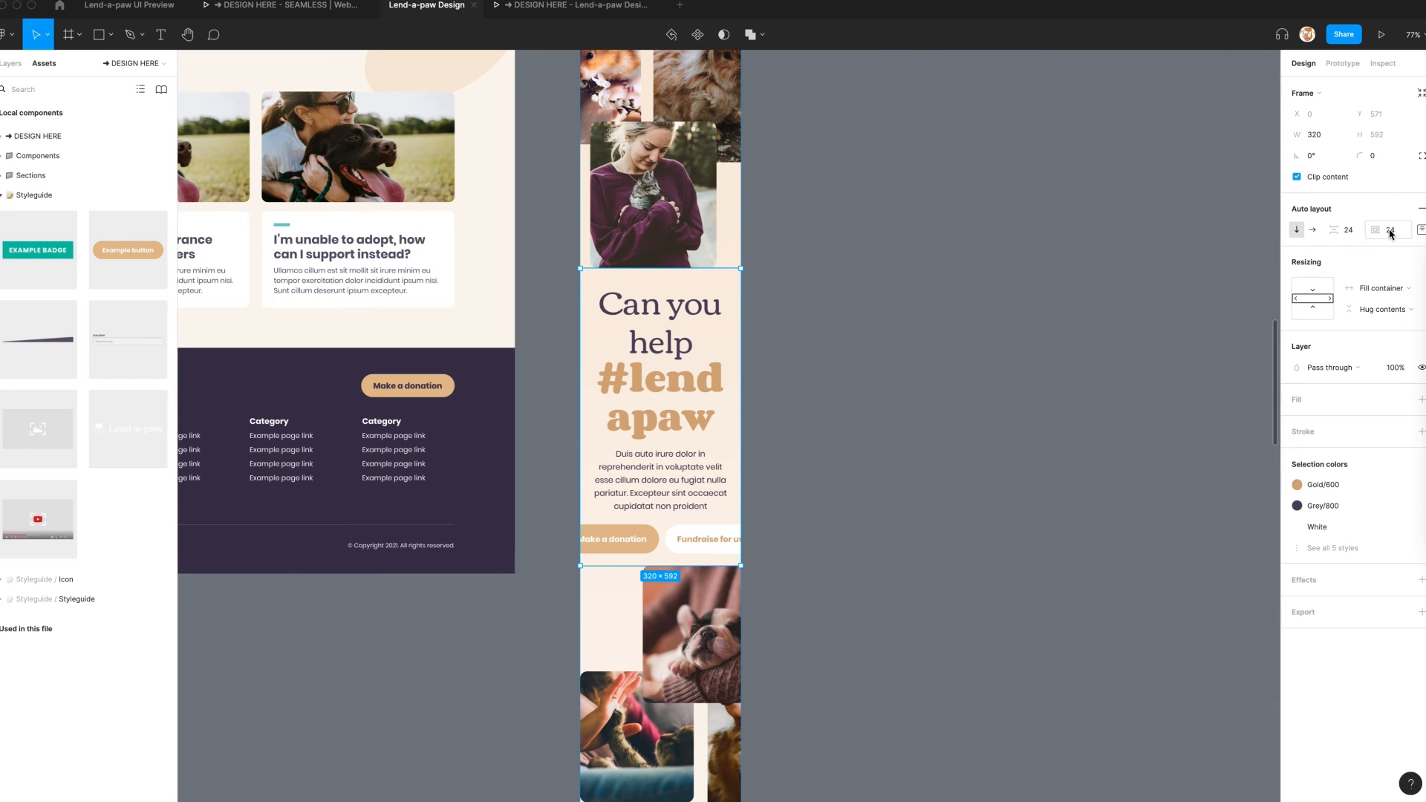
pyautogui.keyDown('super'); pyautogui.click(661, 539); pyautogui.keyUp('super')
pyautogui.click(1296, 229)
# Apply the Alternative 36px Light text style to the "Can you help" heading and 36px Bold to "#lendapaw"
pyautogui.click(648, 364)
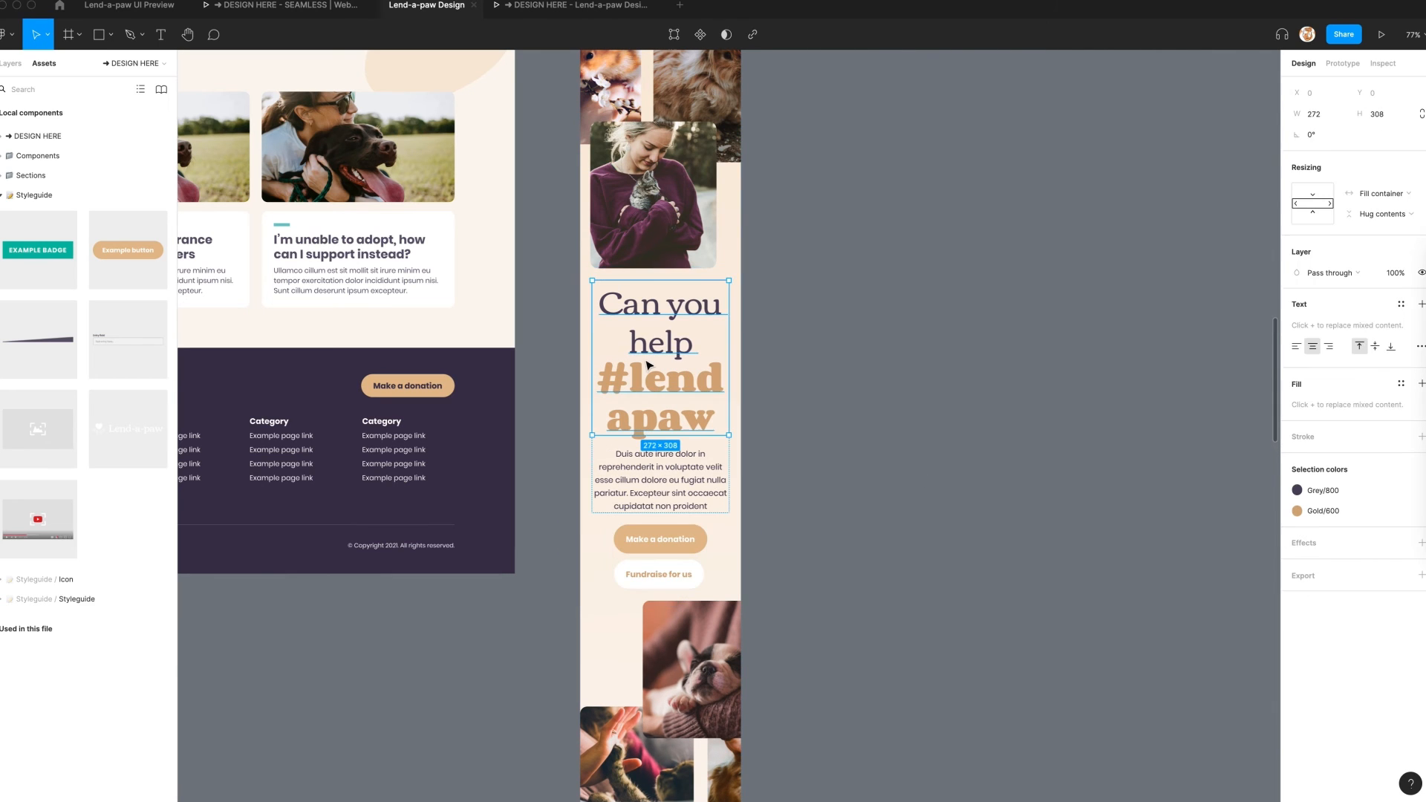
pyautogui.click(1398, 301)
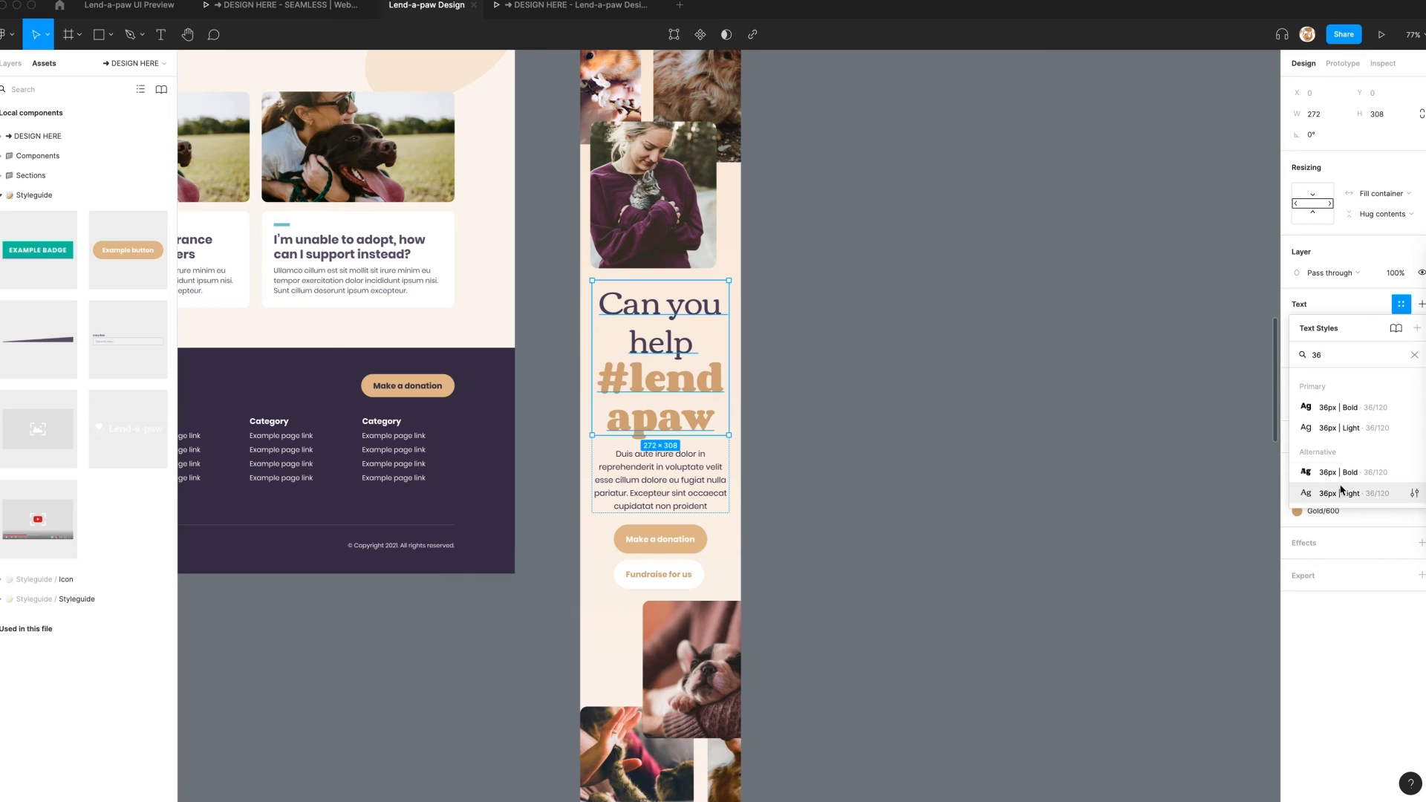
pyautogui.click(1338, 485)
pyautogui.doubleClick(615, 313)
pyautogui.click(1335, 305)
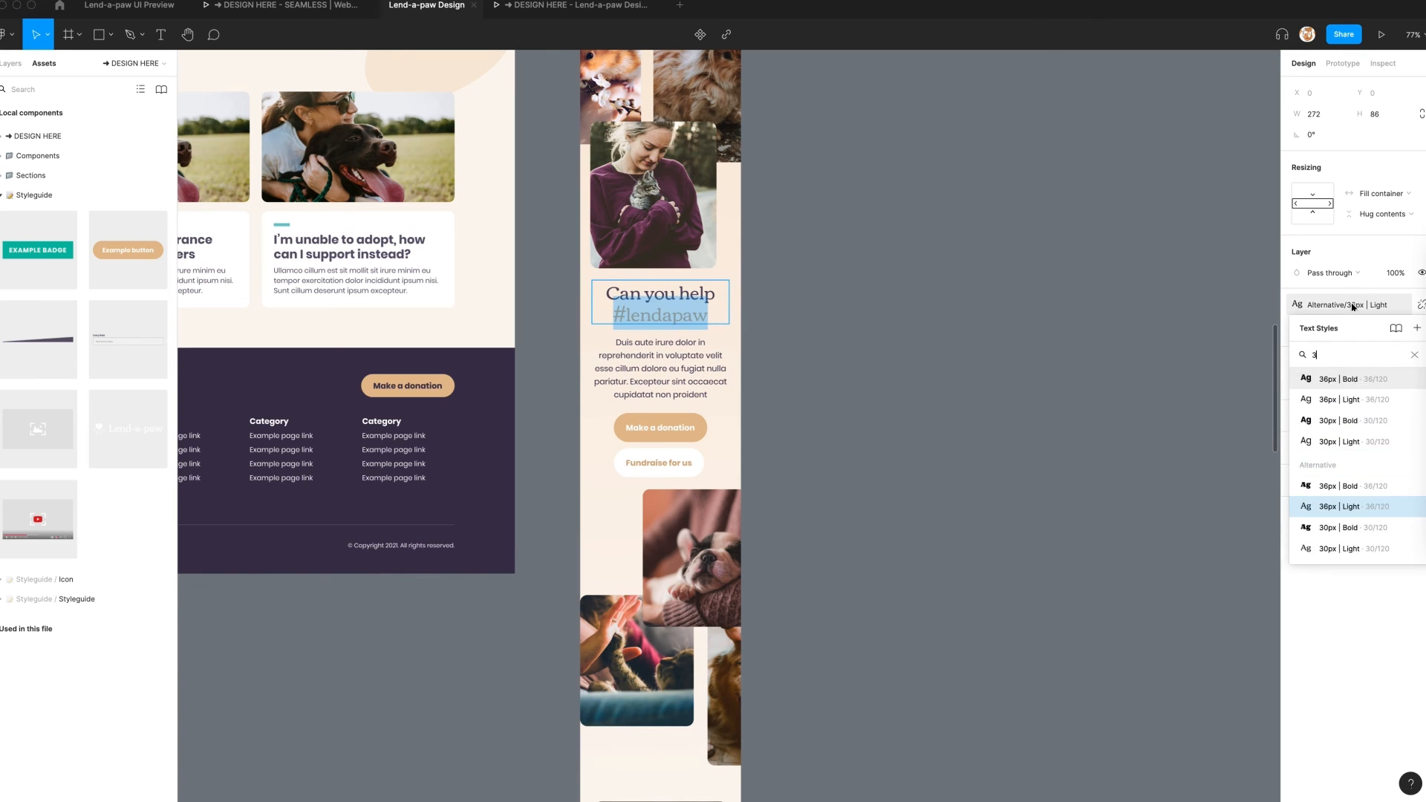
pyautogui.click(1332, 471)
pyautogui.press('Escape')
# Set the spacing between items in the mobile #lendapaw section to 24
pyautogui.click(739, 265)
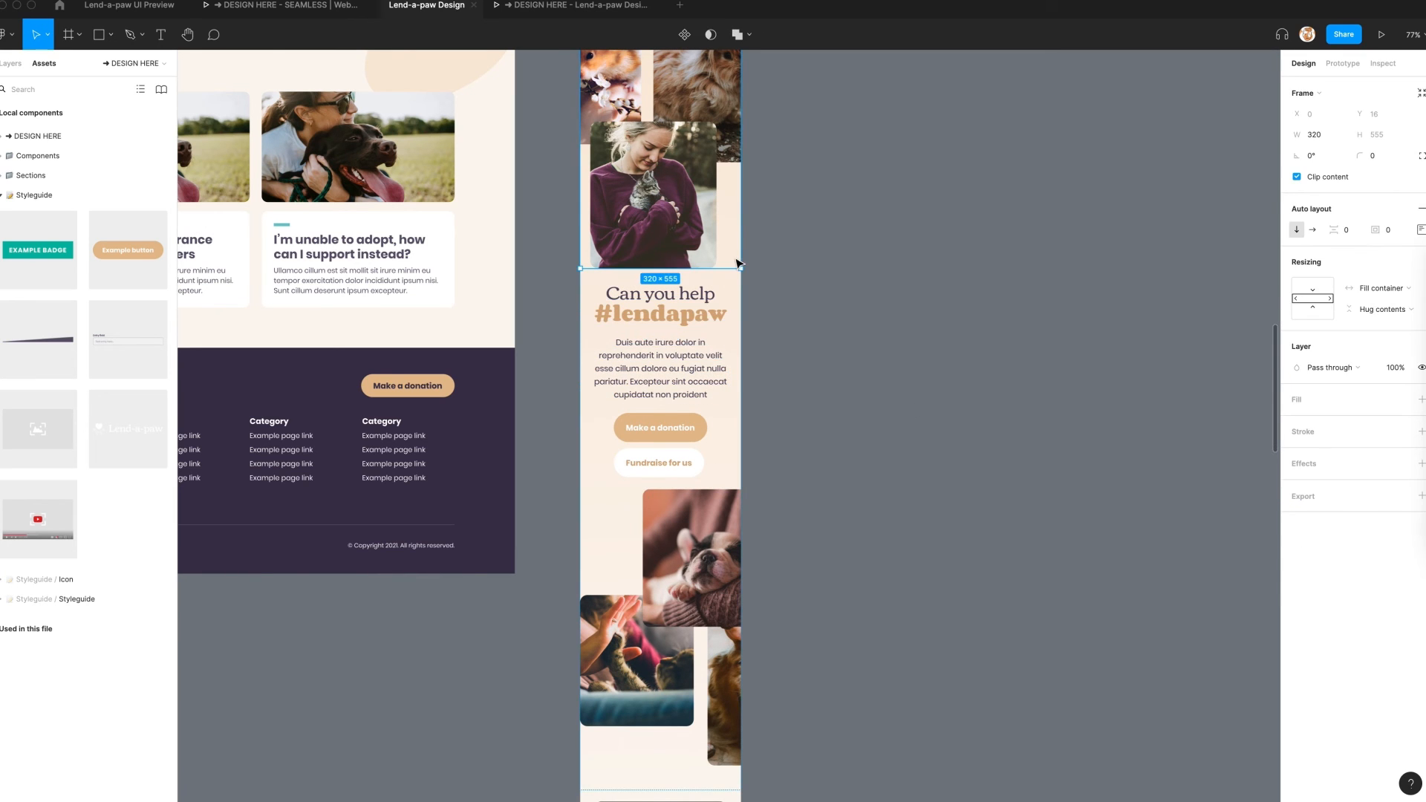
pyautogui.scroll(3, 812, 260)
pyautogui.write('24')
pyautogui.press('Return')
# Apply the Alternative 36px Light text style to the mobile "New to this? We've got you..." heading
pyautogui.scroll(-8, 730, 319)
pyautogui.scroll(-6, 728, 321)
pyautogui.click(1353, 346)
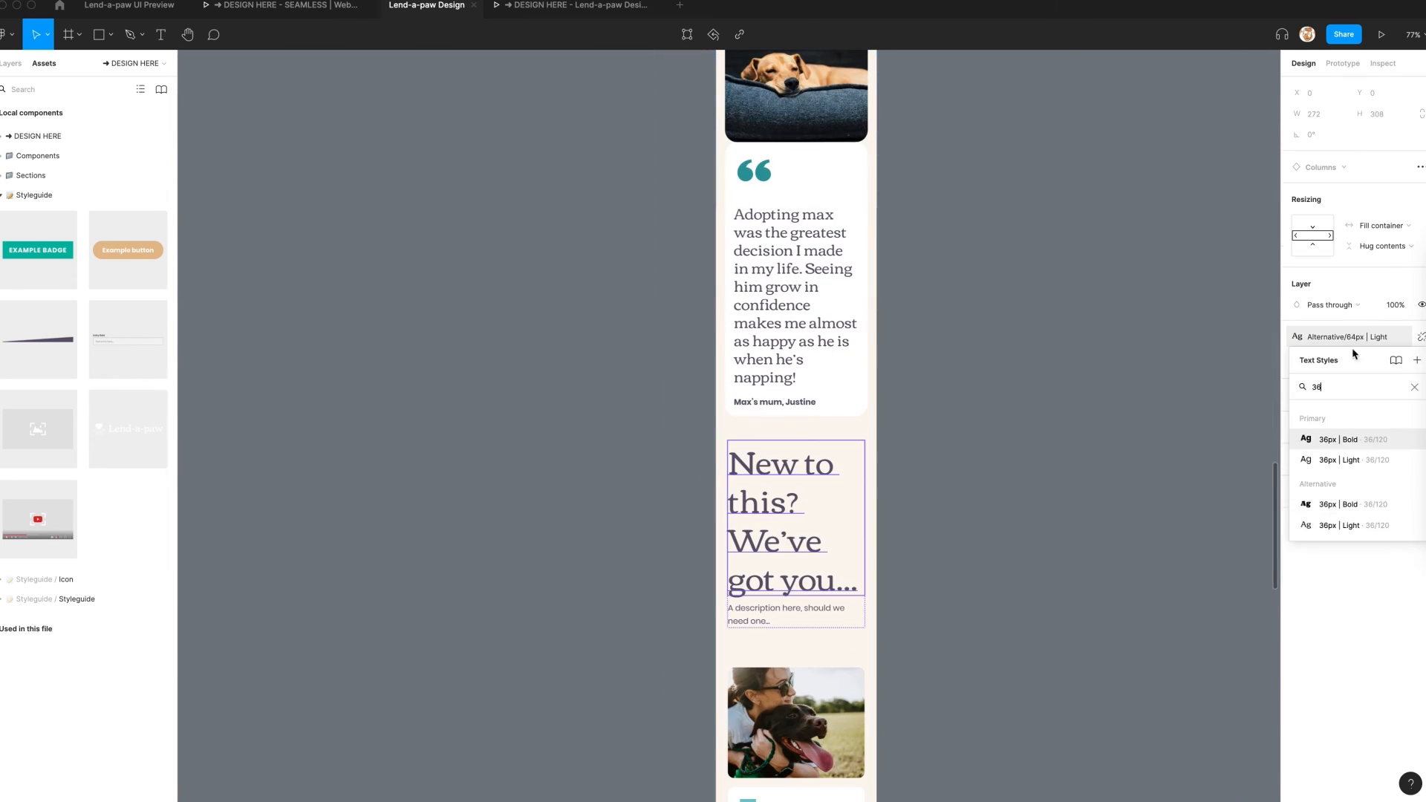
pyautogui.click(1336, 525)
# Set the item spacing of the mobile "New to this?" columns section to 40
pyautogui.scroll(-3, 923, 395)
pyautogui.press('Escape')
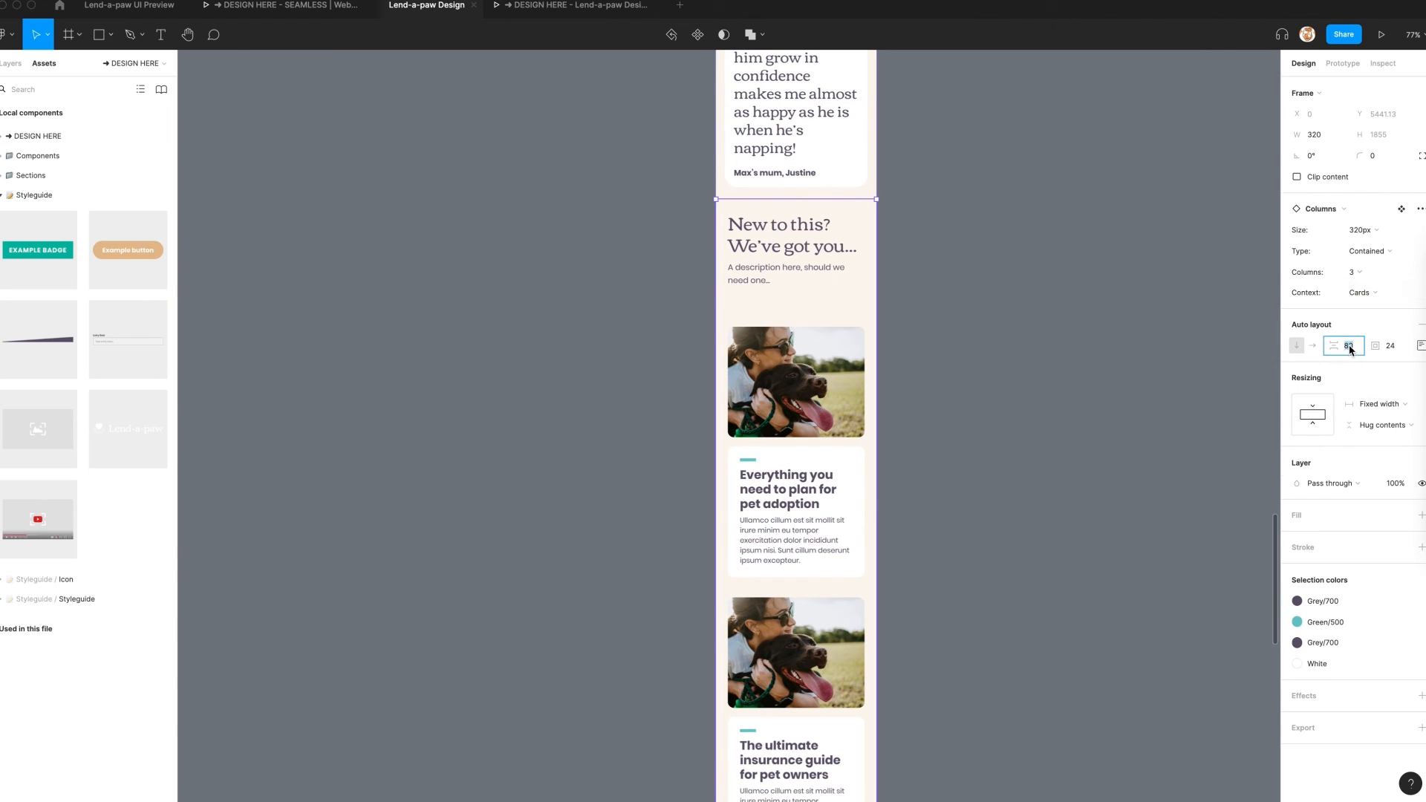
pyautogui.write('40')
pyautogui.press('Return')
# On the Sections page, apply the Black colour style to the logo in the 320px, Left, Inline masthead variant
pyautogui.scroll(-10, 888, 388)
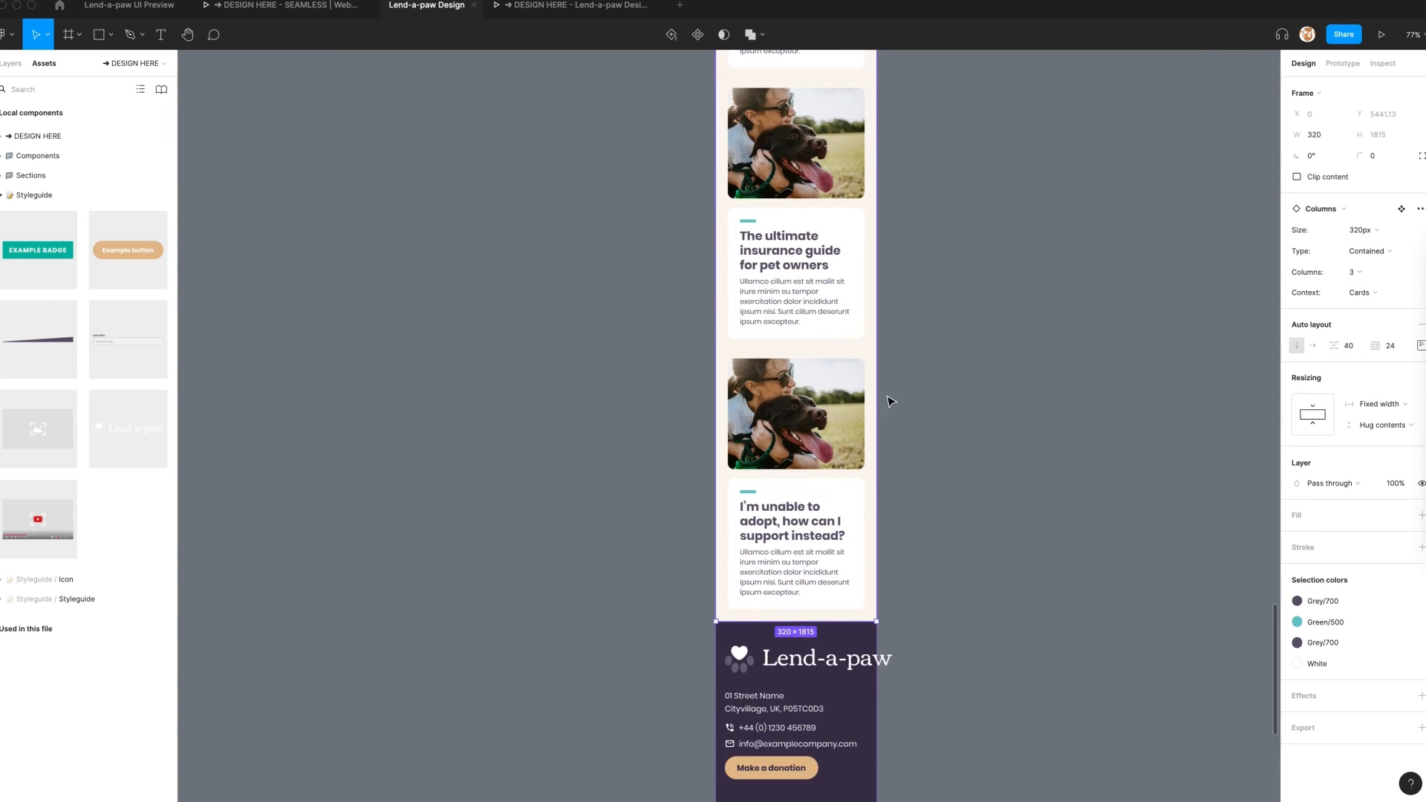
pyautogui.click(830, 506)
pyautogui.scroll(-2, 826, 446)
pyautogui.scroll(-3, 841, 445)
pyautogui.scroll(20, 842, 445)
pyautogui.scroll(6, 841, 445)
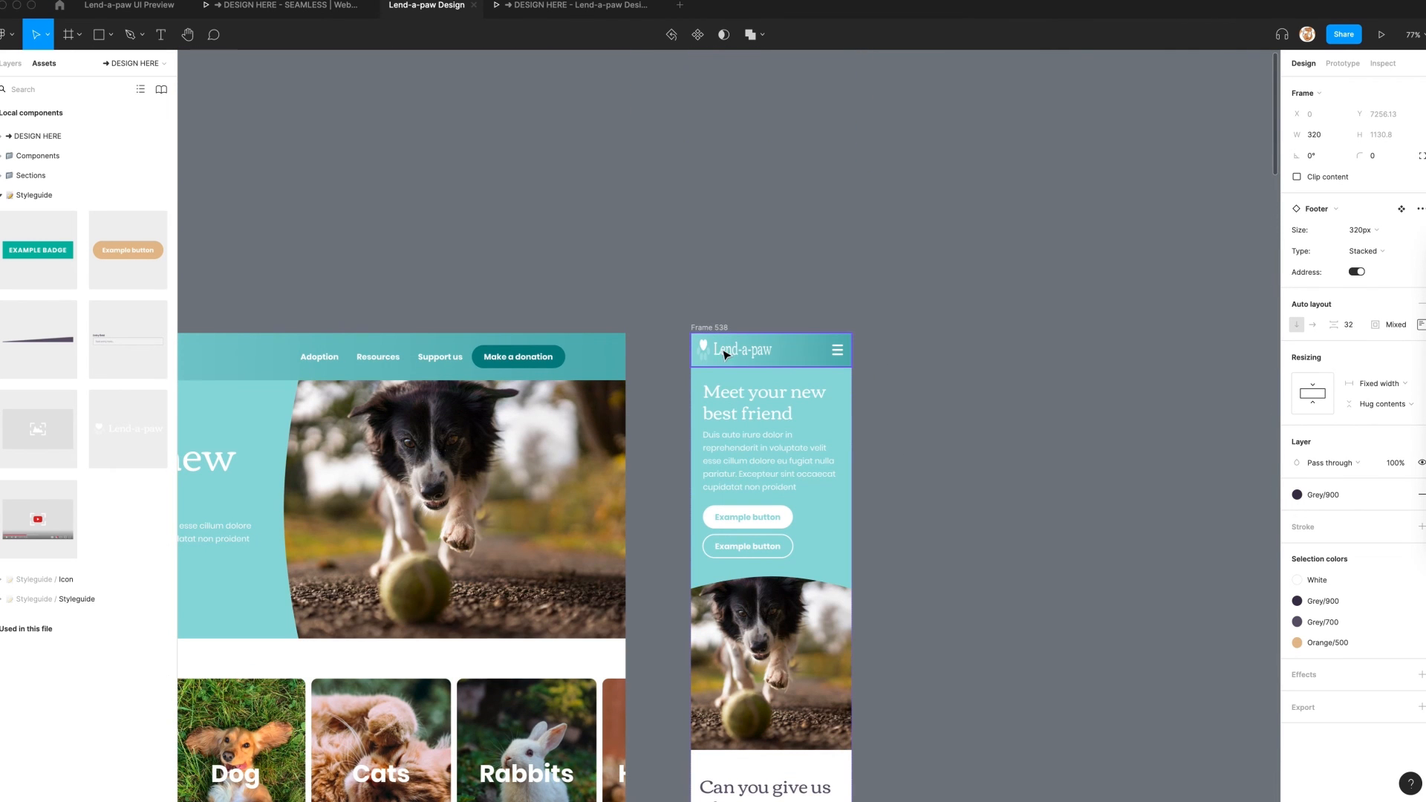
pyautogui.click(16, 64)
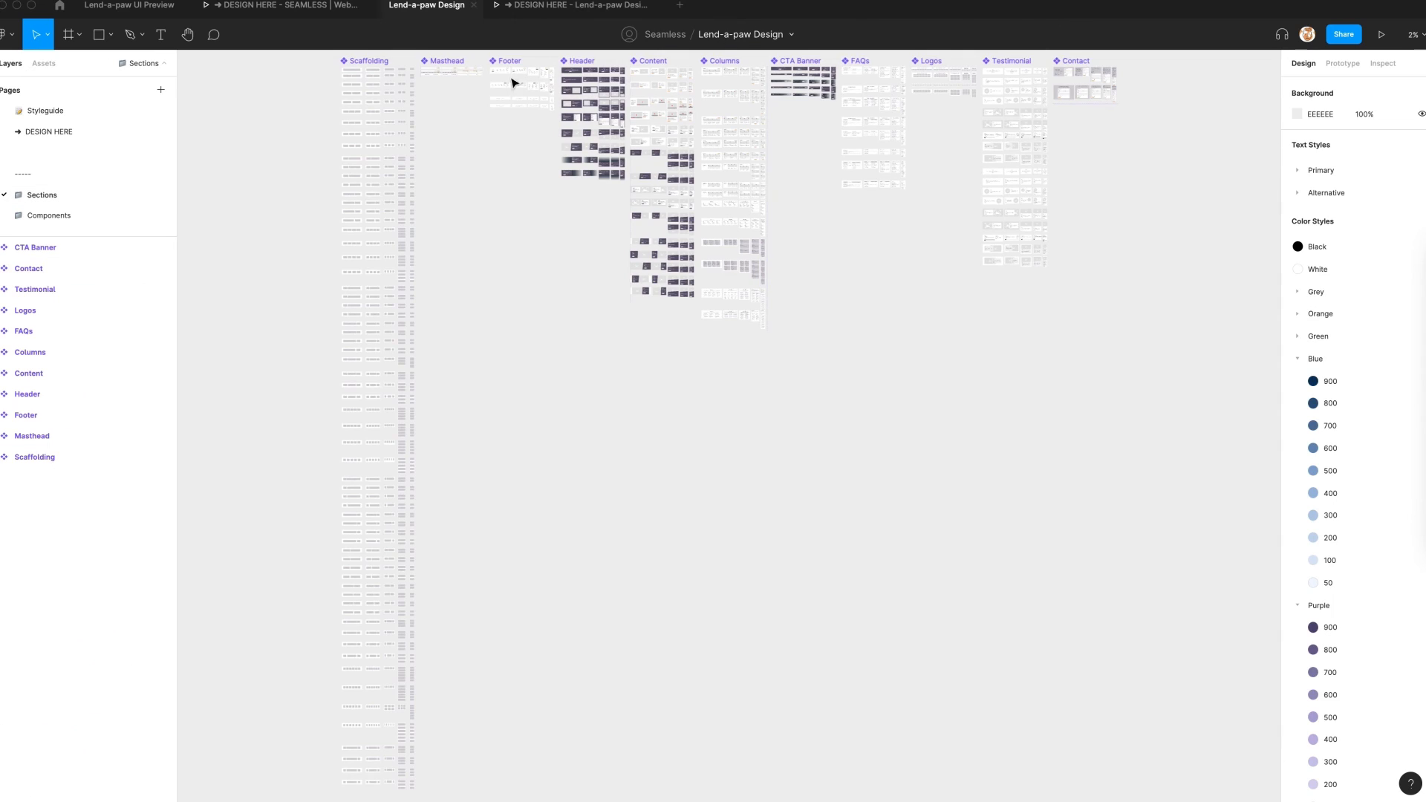
pyautogui.moveTo(432, 53); pyautogui.dragTo(499, 105)
pyautogui.moveTo(916, 213); pyautogui.dragTo(1082, 408)
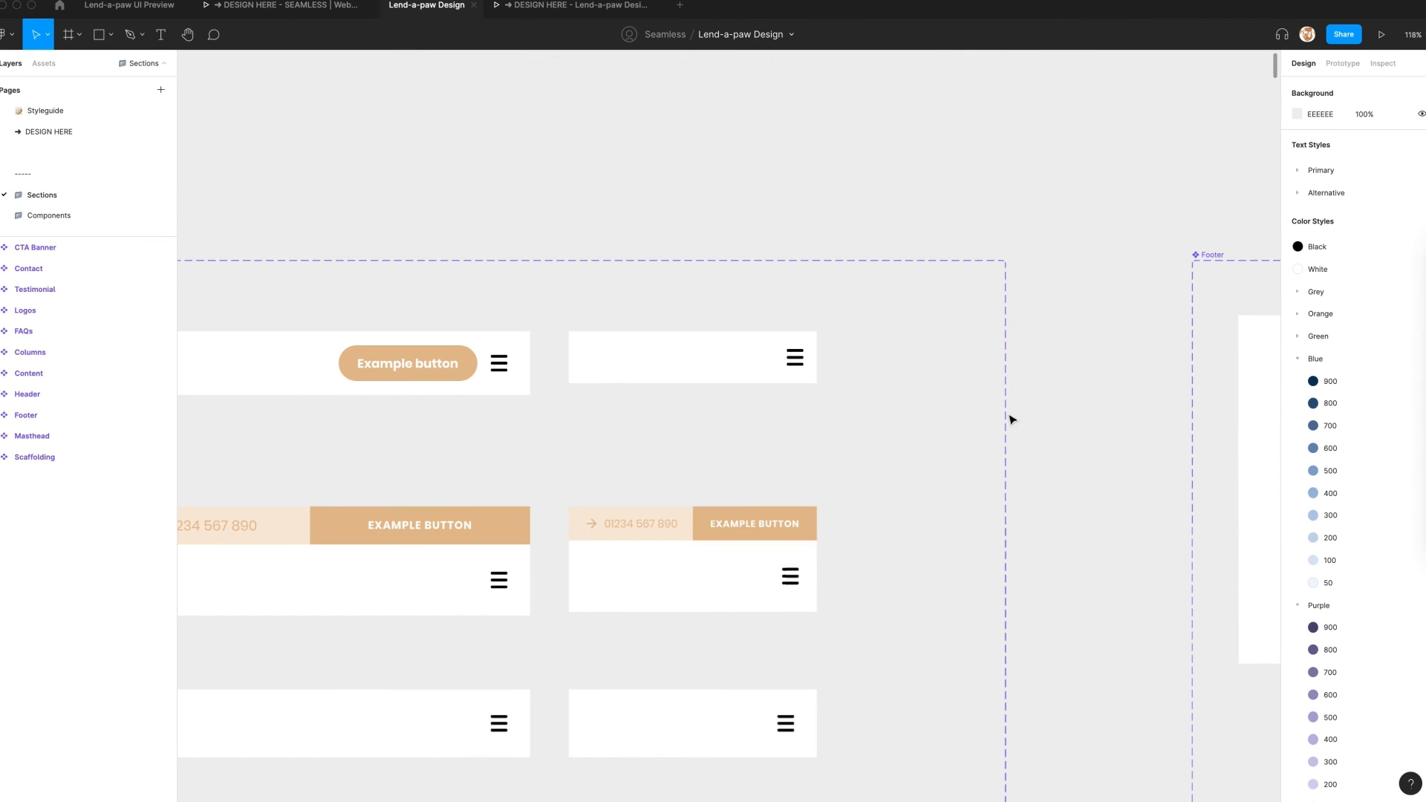
pyautogui.click(650, 371)
pyautogui.click(1402, 528)
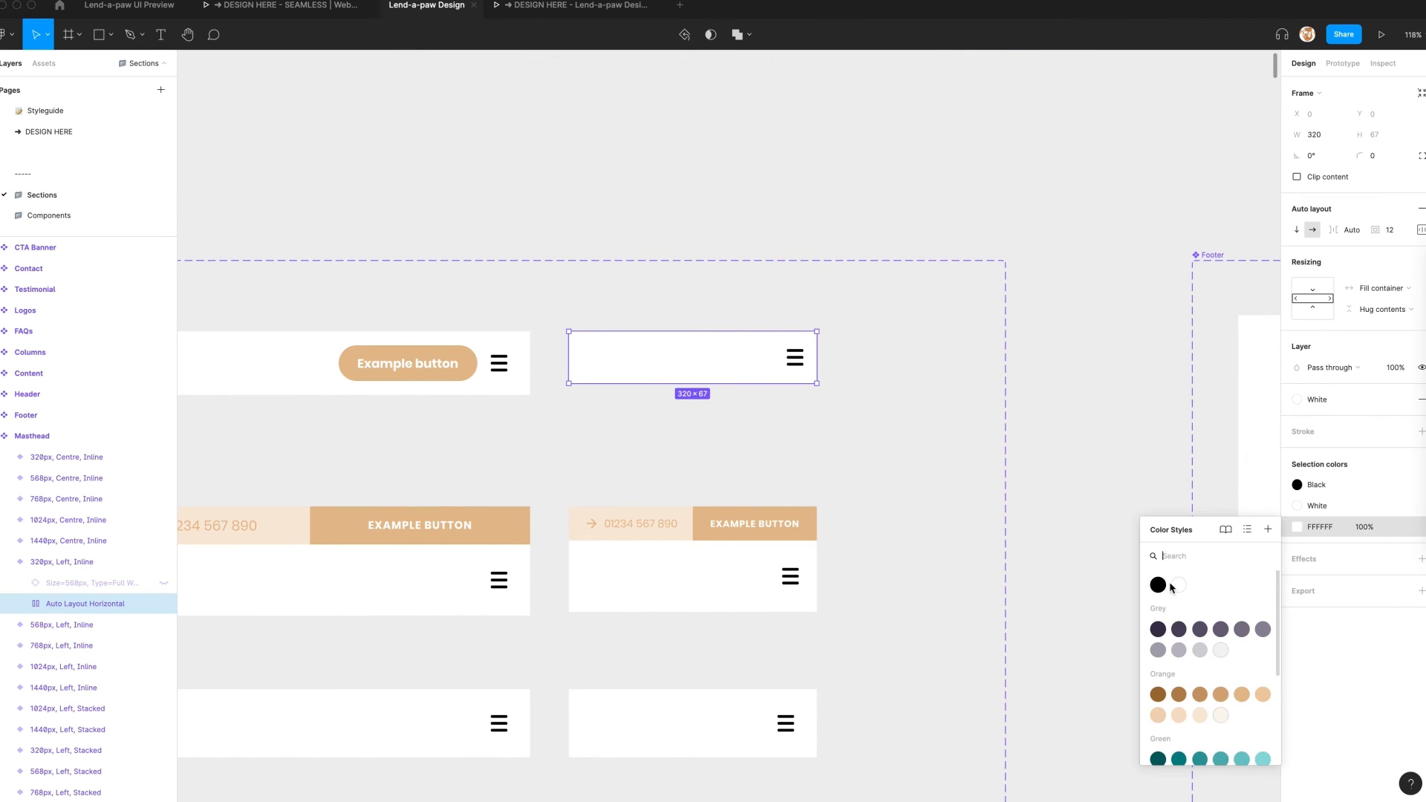
pyautogui.click(1159, 585)
# Reset the distorted 320px masthead logo, fit it in proportion beside the menu icon, and apply the Black colour style
pyautogui.doubleClick(690, 366)
pyautogui.click(1419, 209)
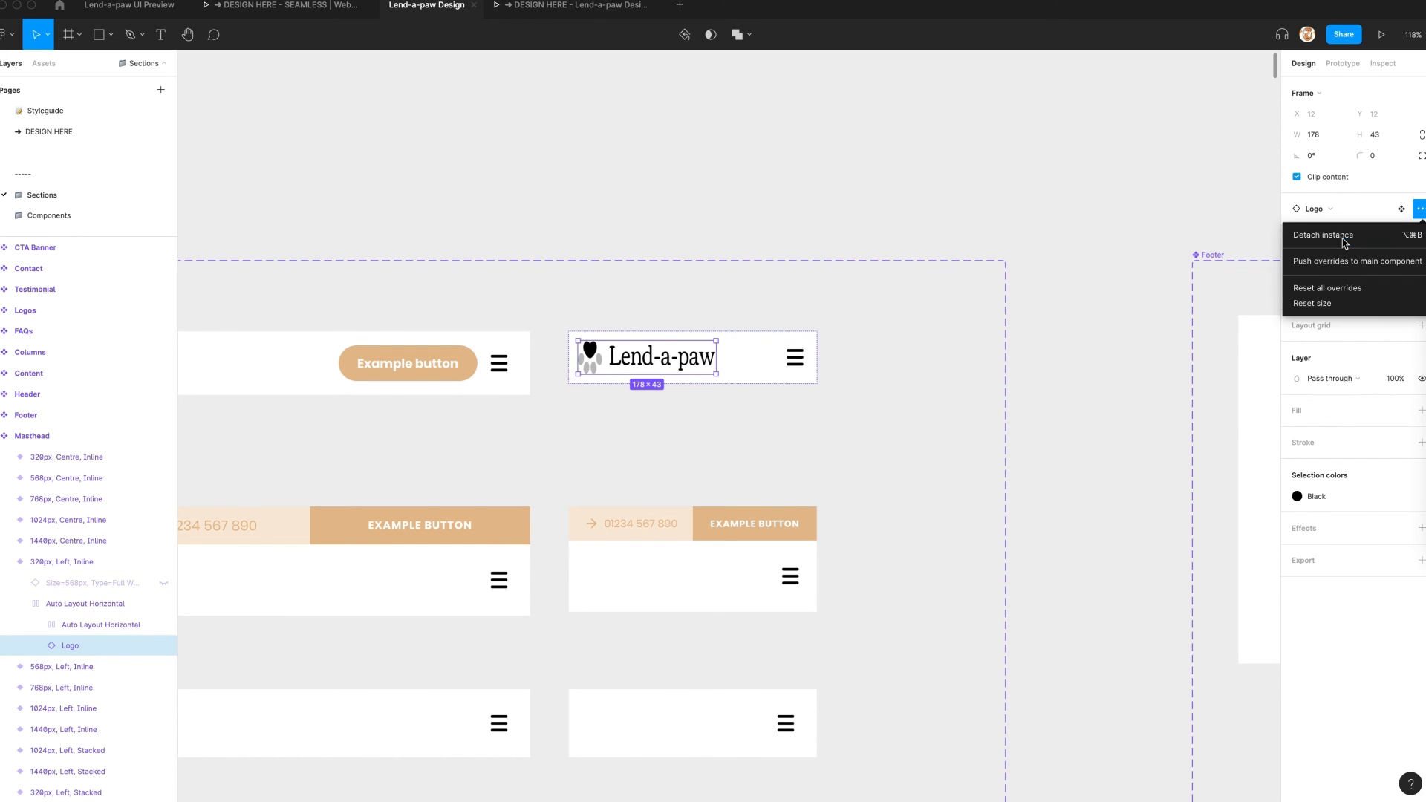
pyautogui.moveTo(955, 373); pyautogui.dragTo(762, 352)
pyautogui.click(1401, 496)
pyautogui.click(1156, 557)
pyautogui.click(1088, 384)
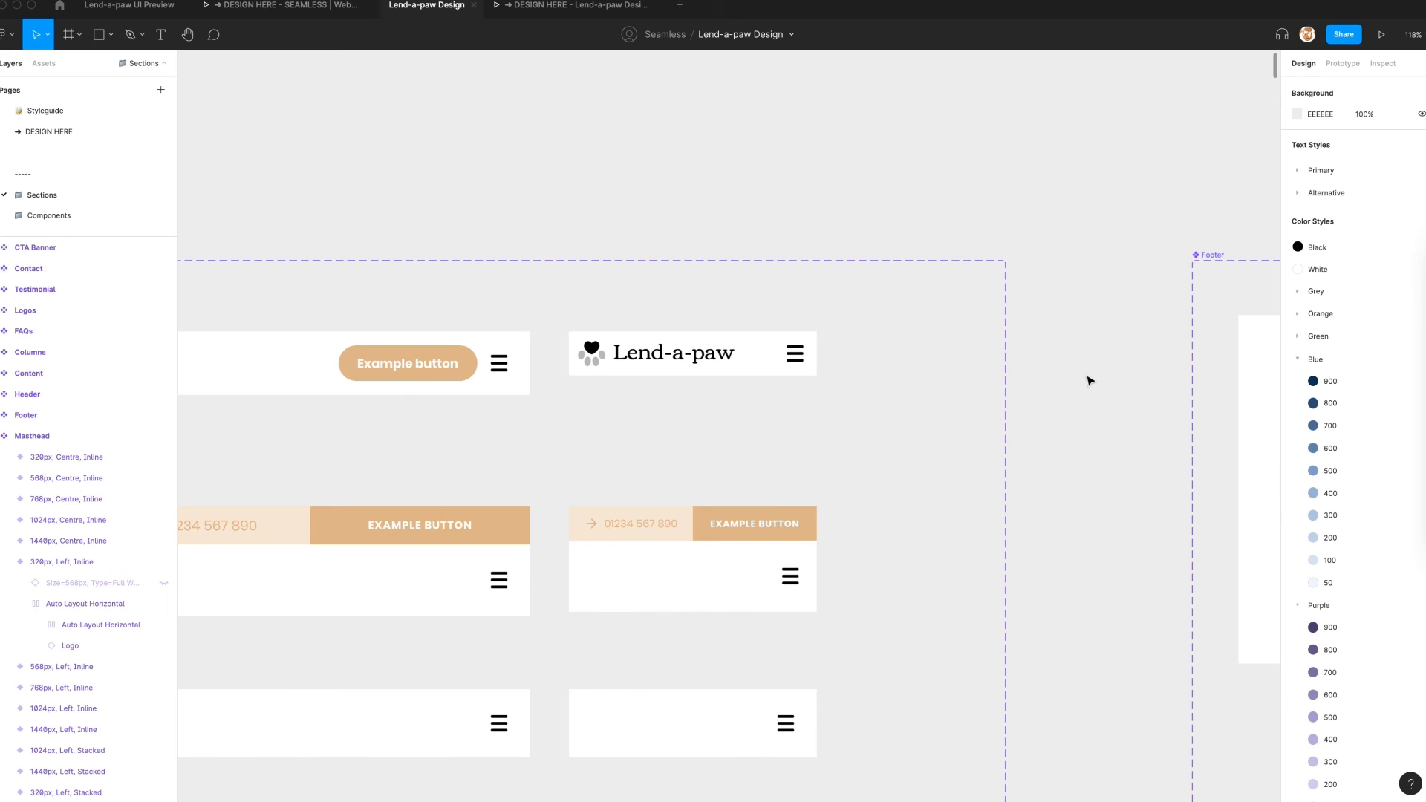
# Scale the logo in the 320px, Stacked footer variant down in proportion to 284 × 47
pyautogui.hscroll(15, 1087, 381)
pyautogui.scroll(-5, 1087, 381)
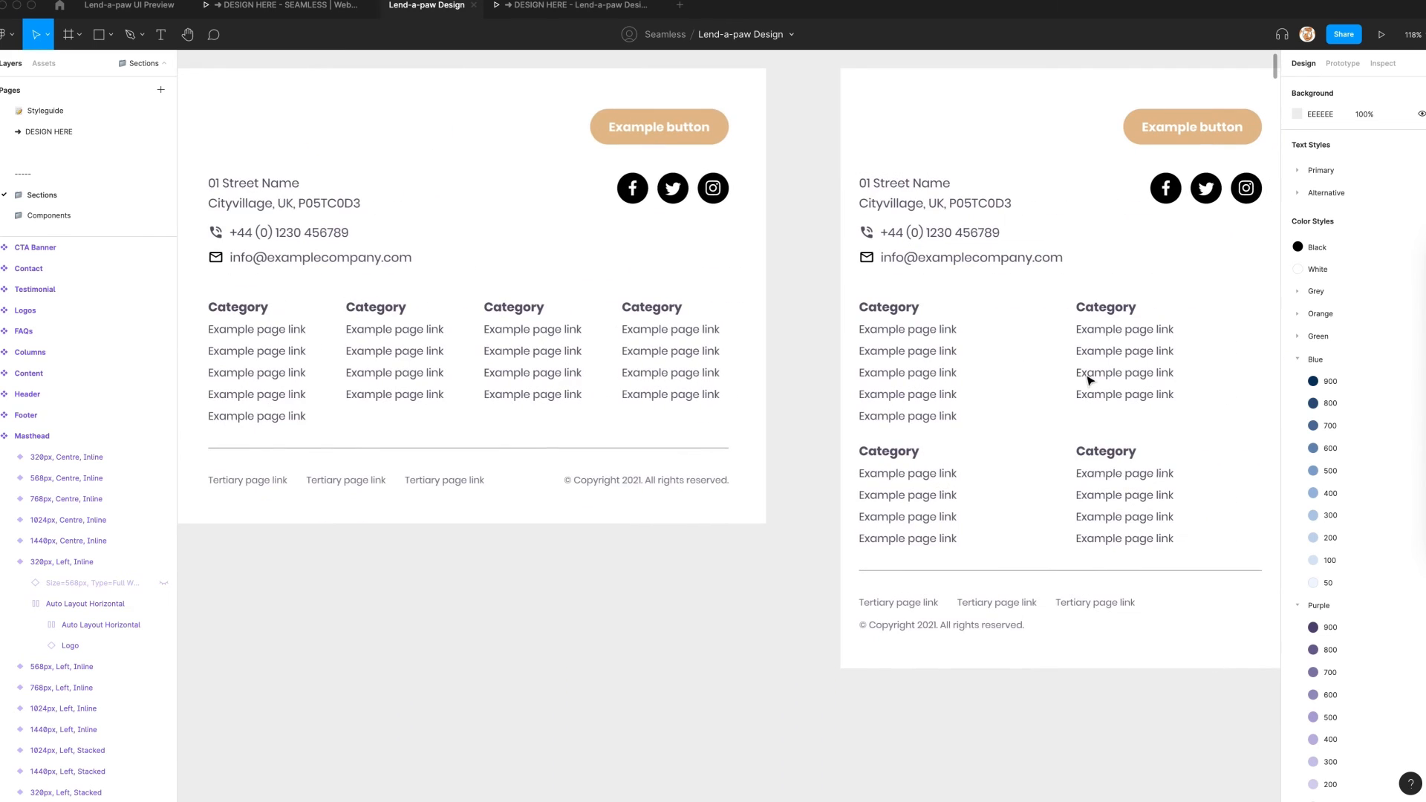
pyautogui.hscroll(12, 1087, 381)
pyautogui.scroll(-2, 1087, 381)
pyautogui.click(1100, 95)
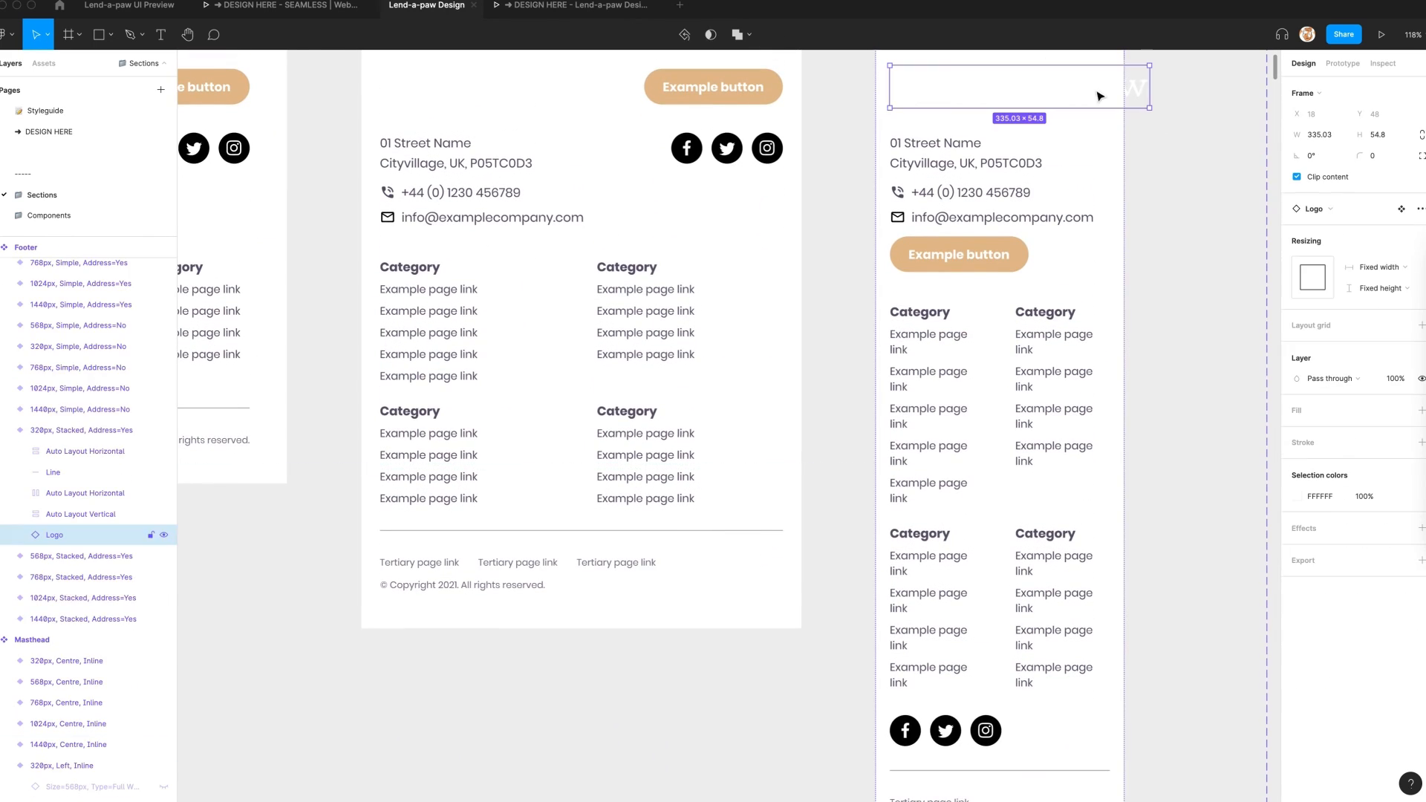
pyautogui.moveTo(1128, 85); pyautogui.dragTo(1108, 84)
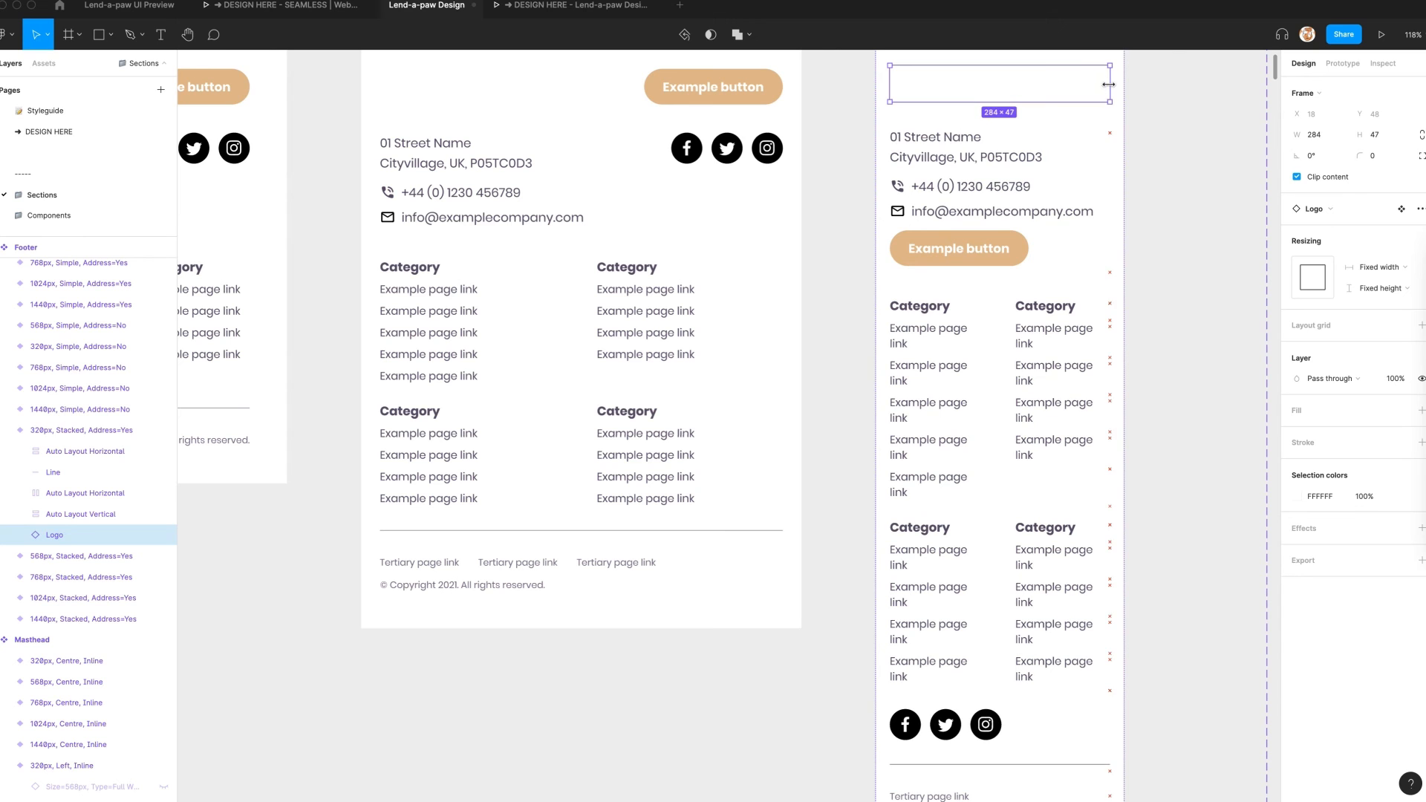
# Back on the DESIGN HERE page, scale the photo collage below the mobile #lendapaw buttons down to about 374 × 482
pyautogui.click(357, 136)
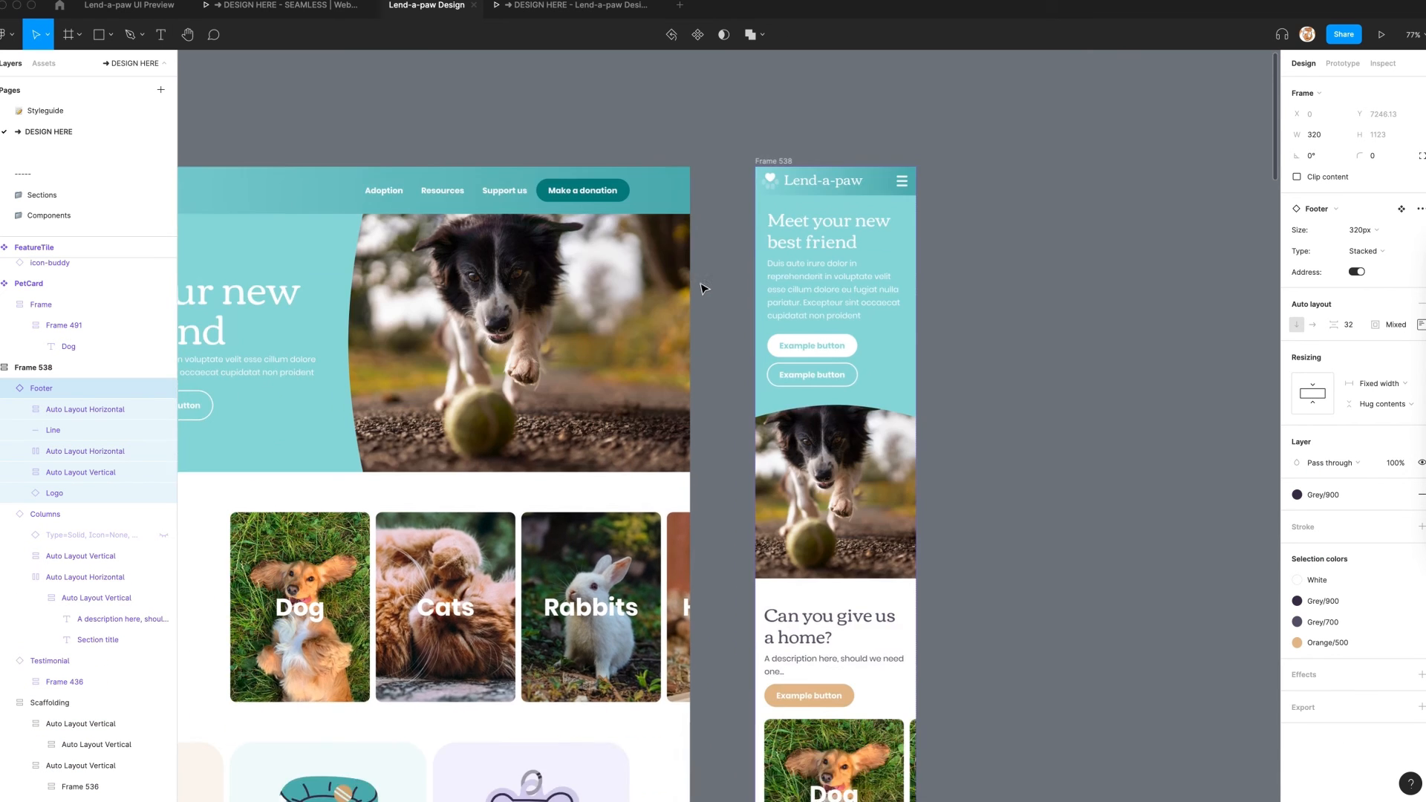
pyautogui.scroll(-20, 703, 289)
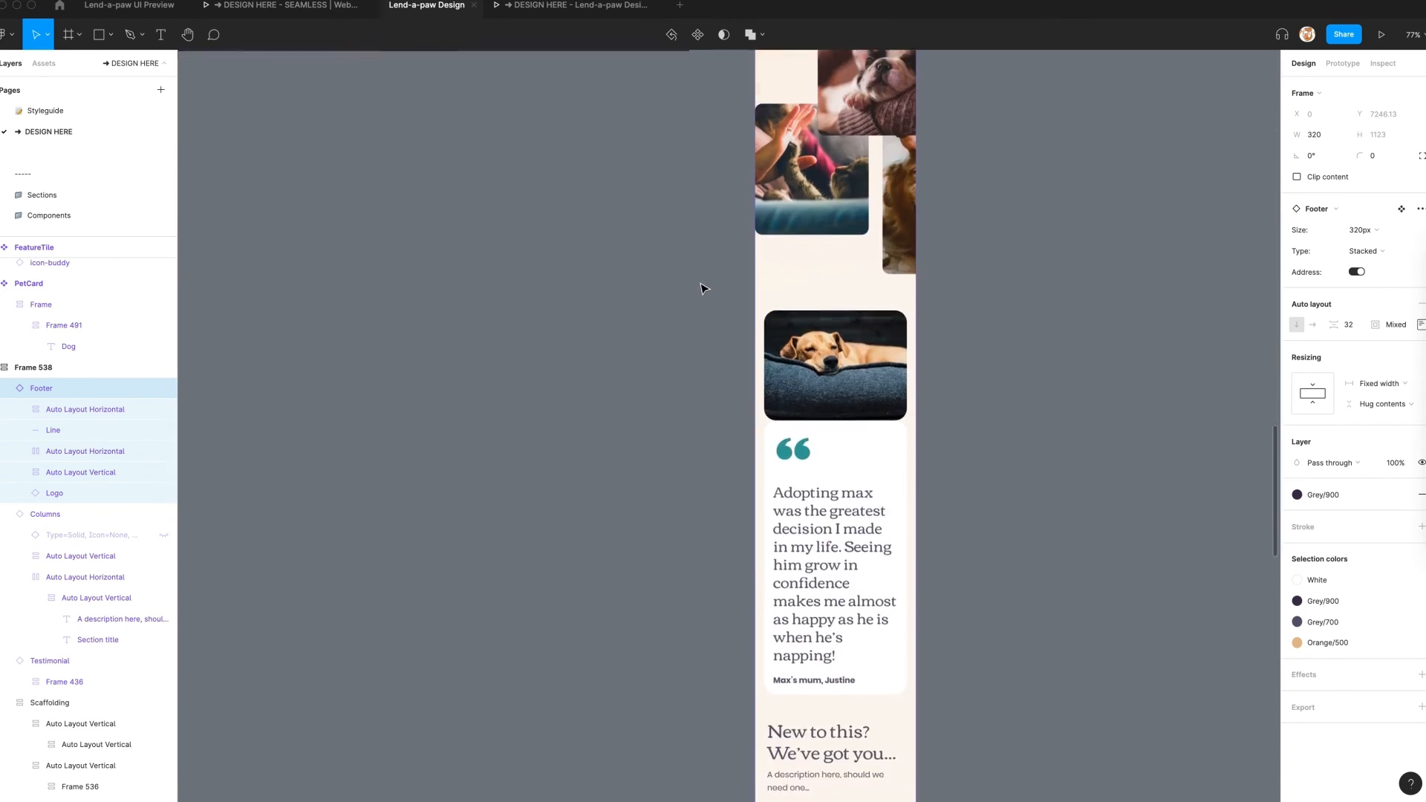
pyautogui.scroll(-15, 704, 289)
pyautogui.scroll(15, 704, 288)
pyautogui.scroll(7, 881, 319)
pyautogui.click(857, 304)
pyautogui.doubleClick(804, 369)
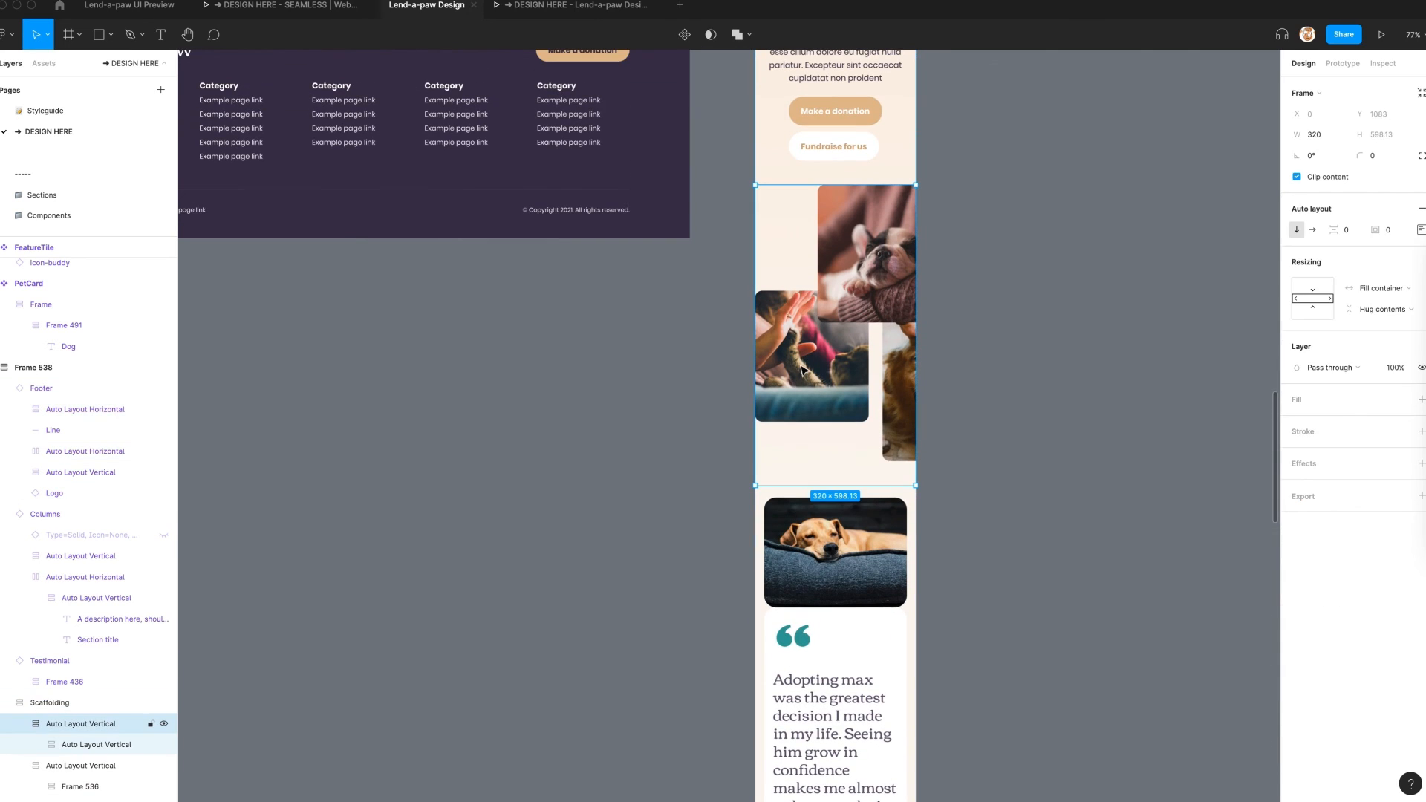
pyautogui.doubleClick(802, 370)
pyautogui.moveTo(956, 294); pyautogui.dragTo(916, 295)
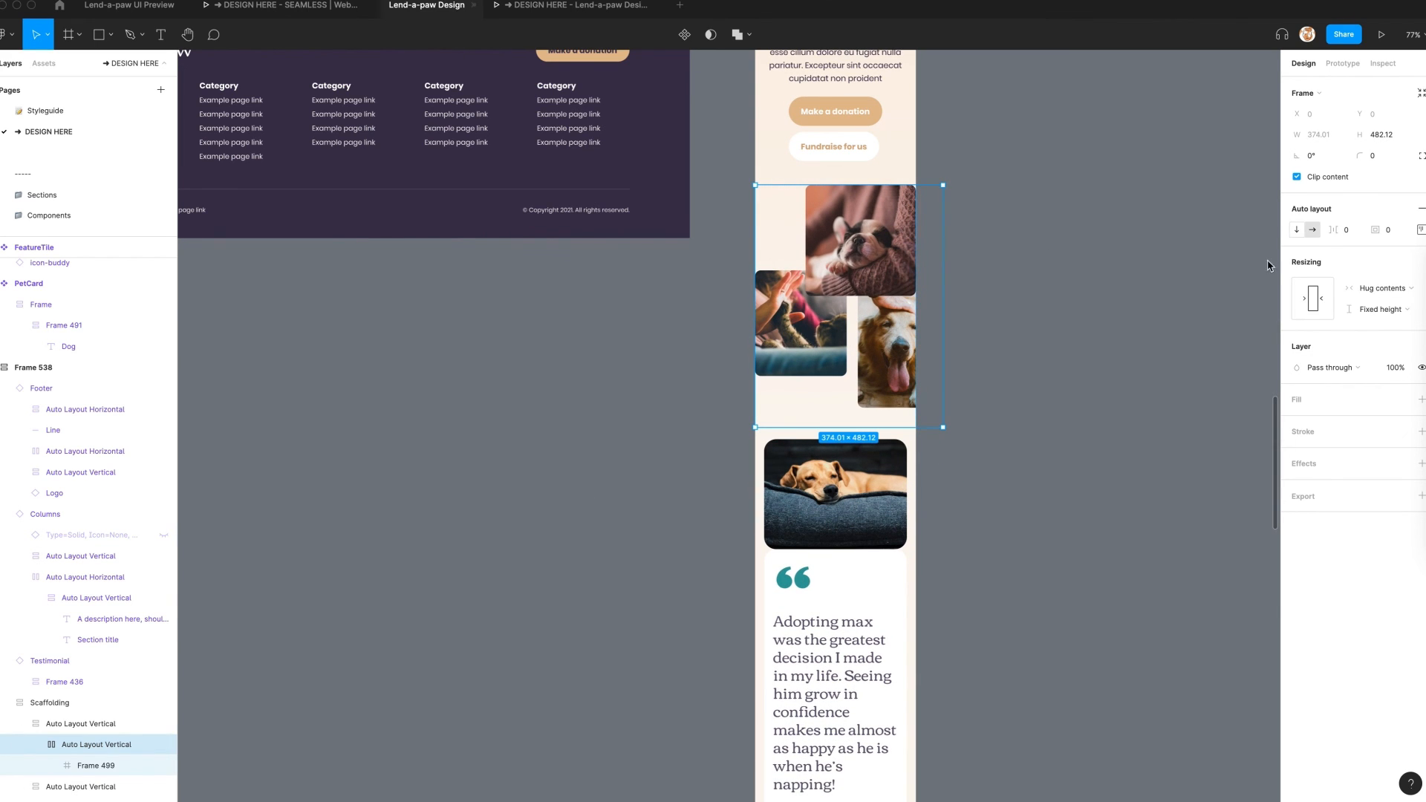
# Ungroup the lower collage's inner frame and set its three photos to 200 wide and 300 high
pyautogui.press('shift+super+g')
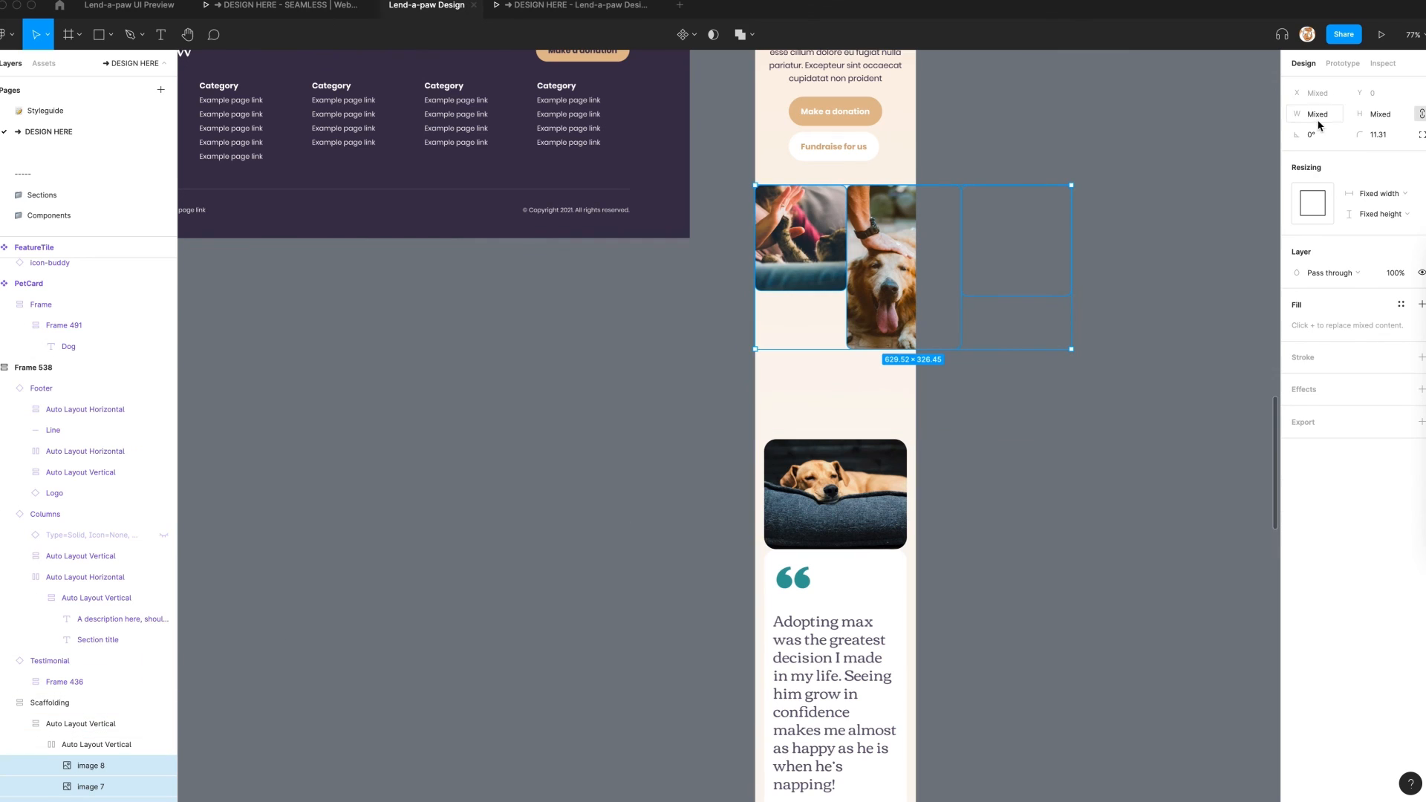
pyautogui.write('200')
pyautogui.press('Tab')
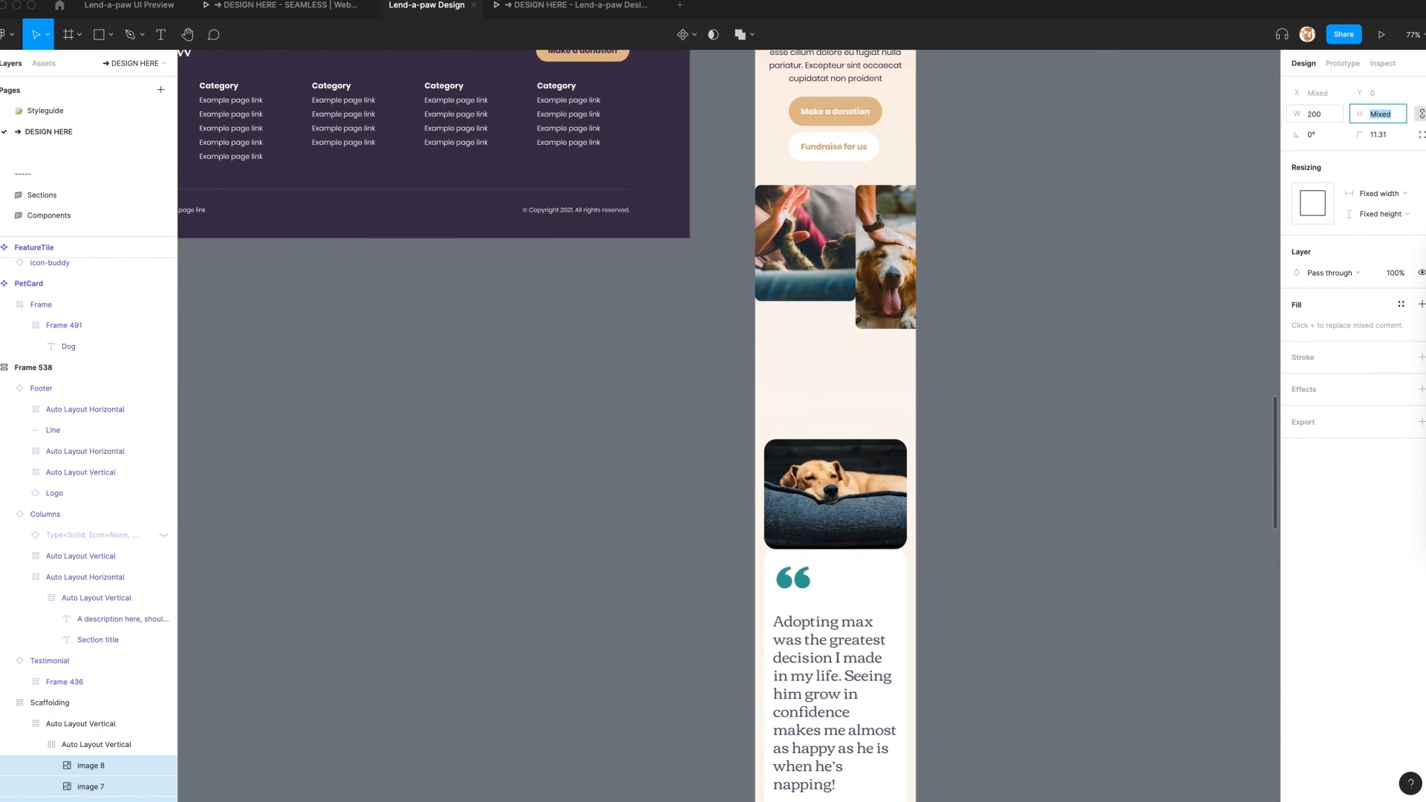
pyautogui.write('300')
pyautogui.press('Return')
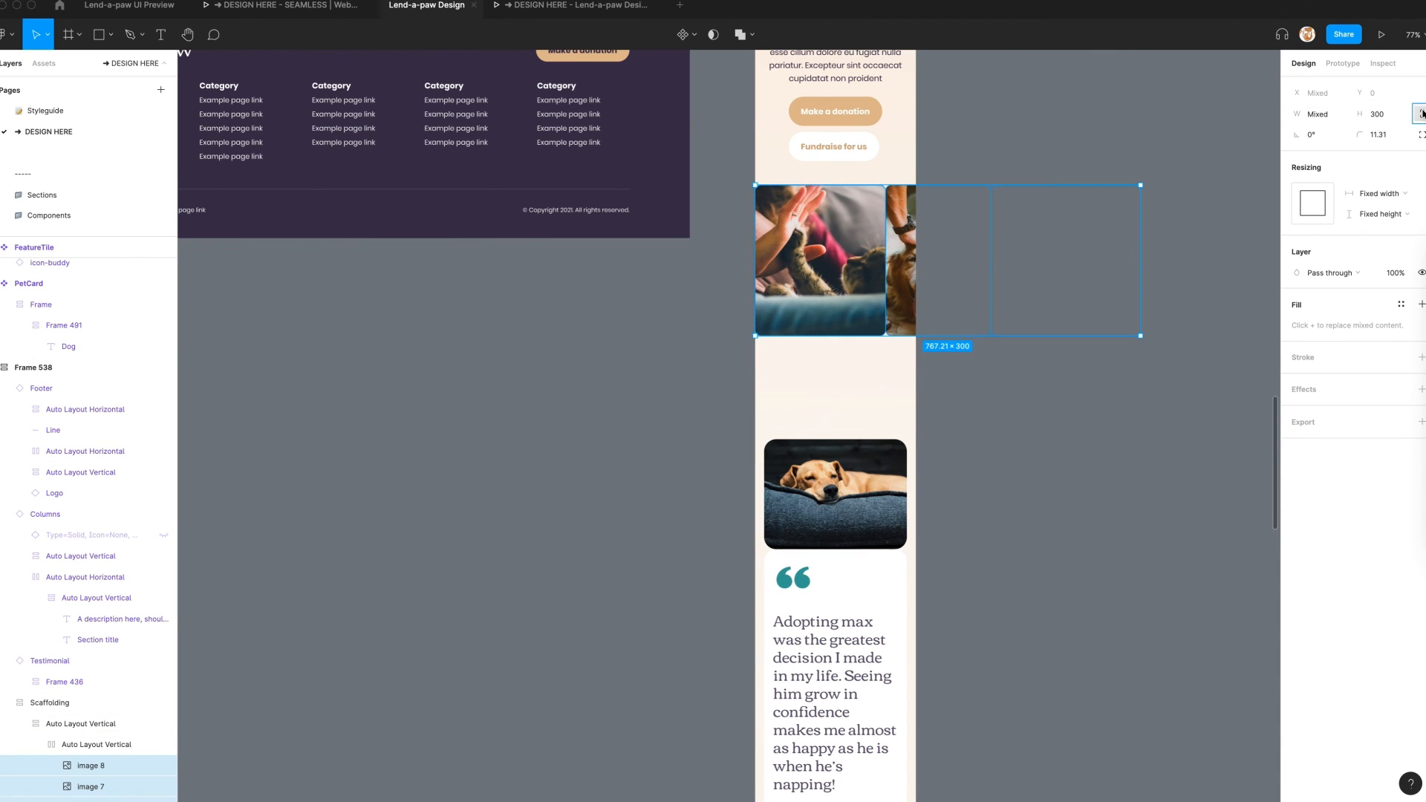
pyautogui.write('200')
pyautogui.press('Tab')
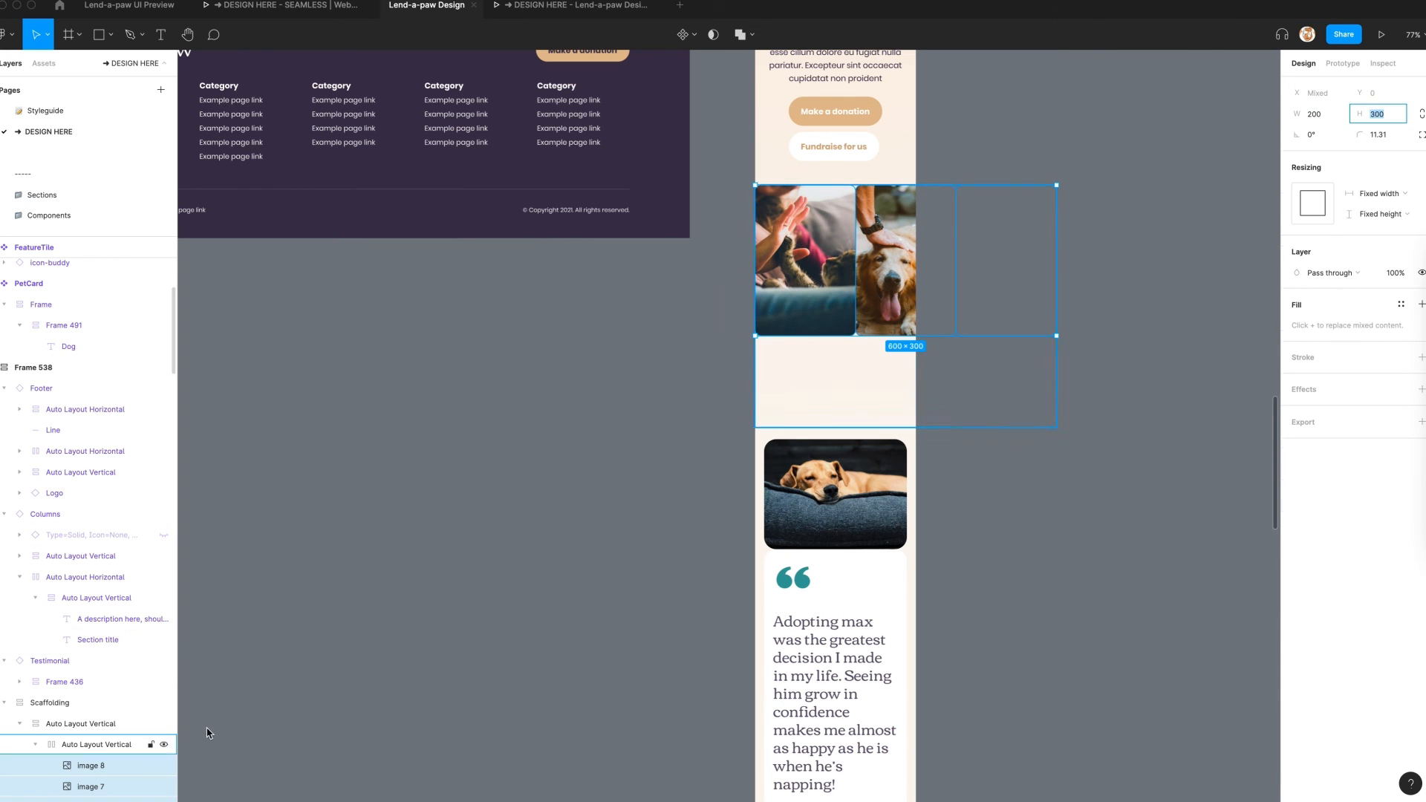
# Centre-align the row of three photos and set its frame height to Hug contents
pyautogui.click(71, 749)
pyautogui.click(1378, 285)
pyautogui.click(1420, 230)
pyautogui.click(1385, 309)
pyautogui.click(1388, 325)
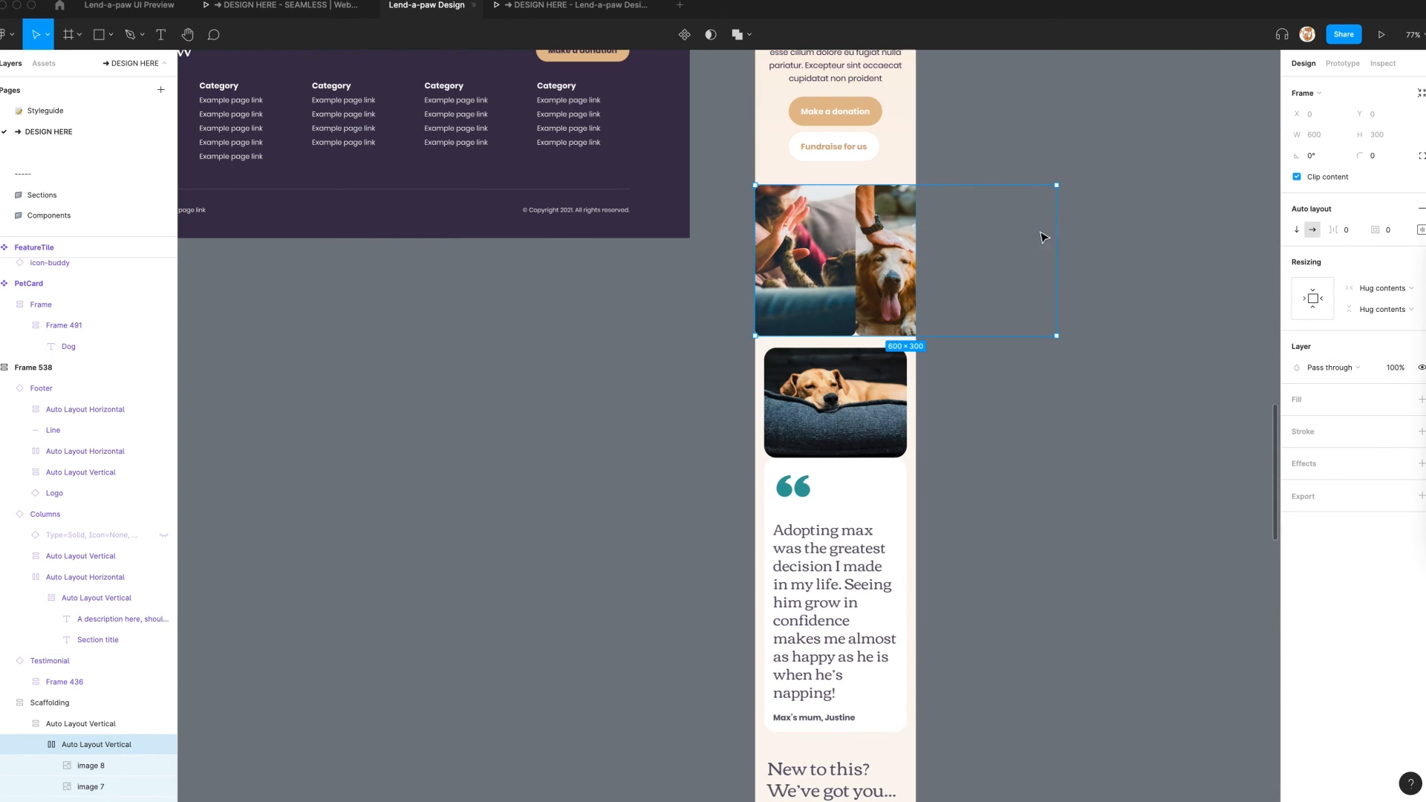
# Ungroup the wrapper frame around the photo row and set the row's width to Fill container
pyautogui.click(86, 730)
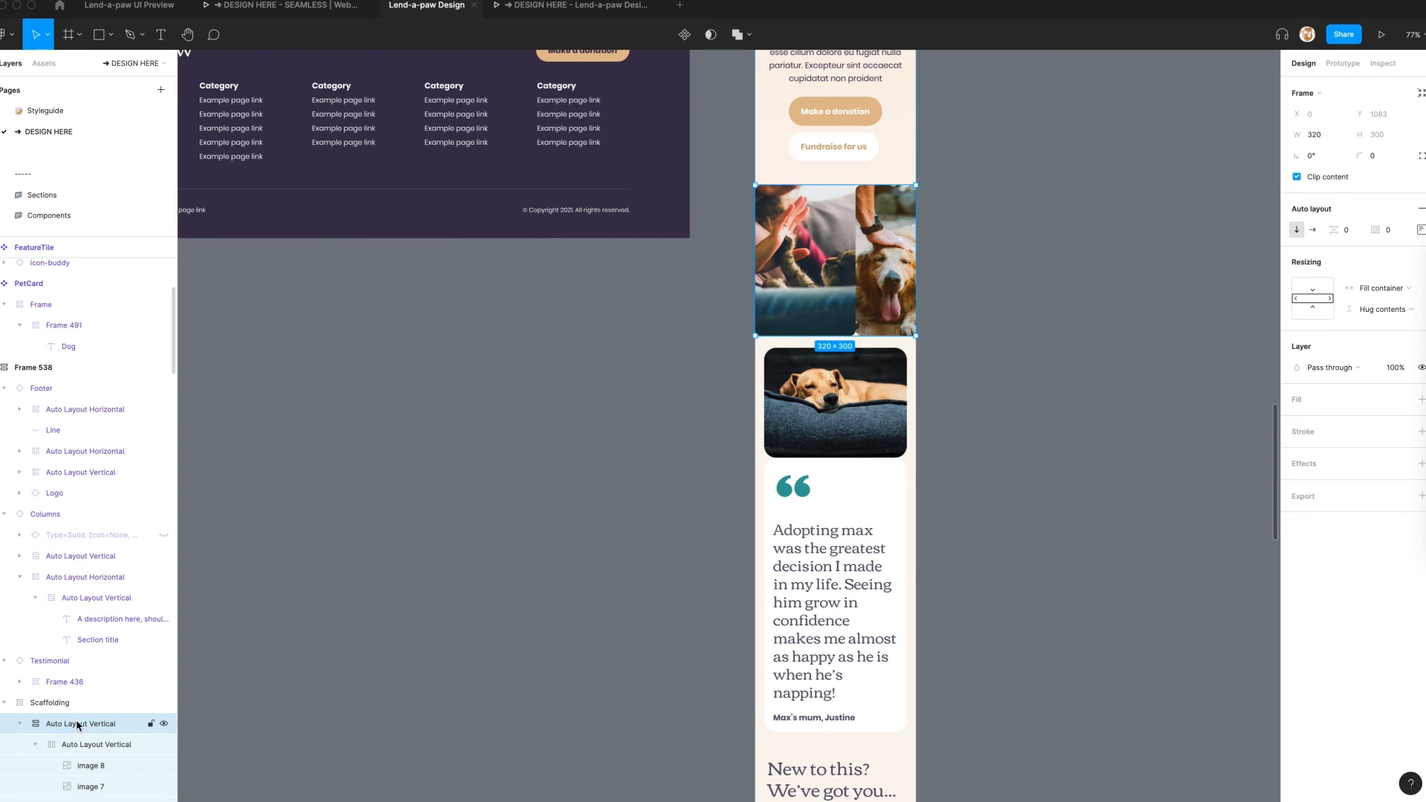
pyautogui.press('super+shift+g')
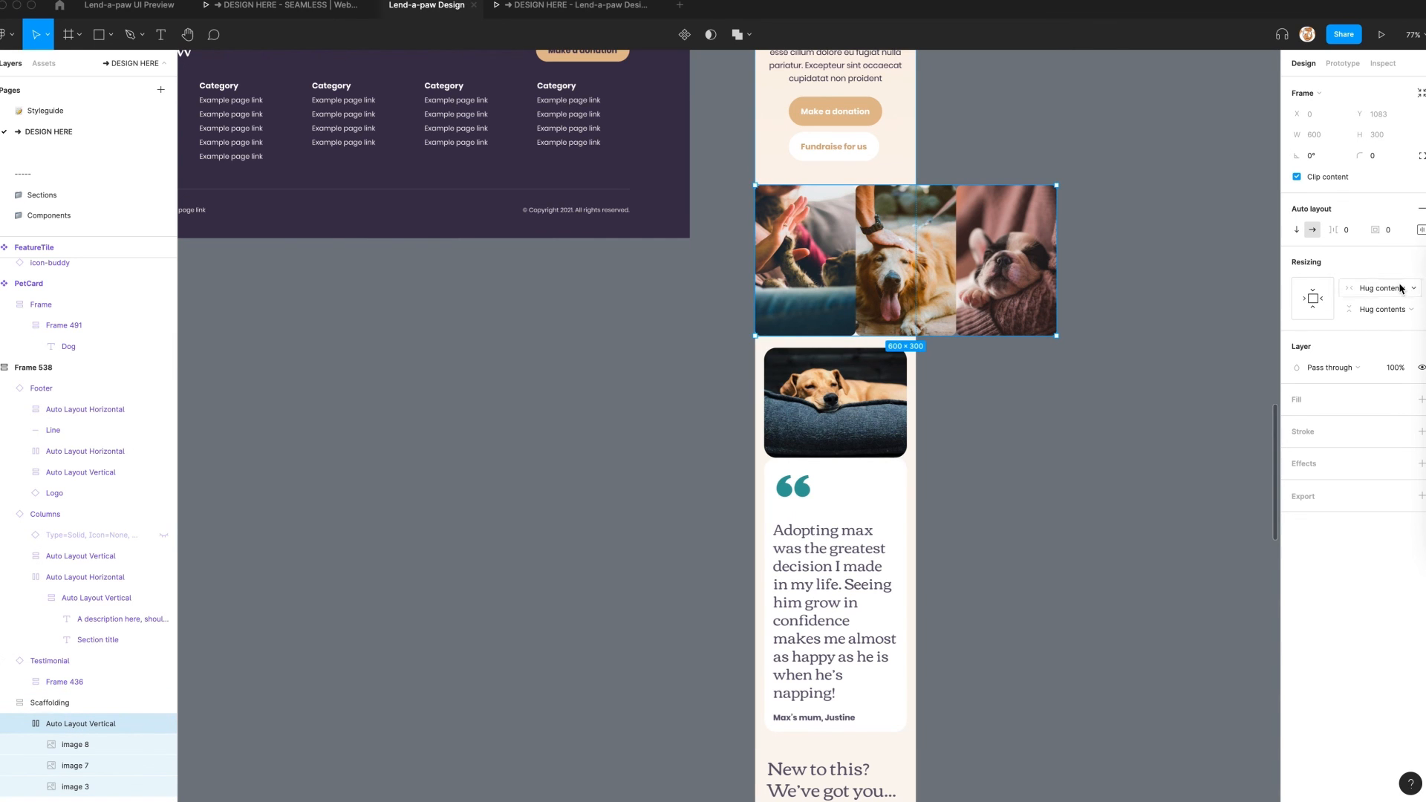
pyautogui.click(1399, 288)
pyautogui.click(1381, 307)
# Scale the three photos down in proportion to a height of 175 and set the spacing between them to 12
pyautogui.doubleClick(778, 251)
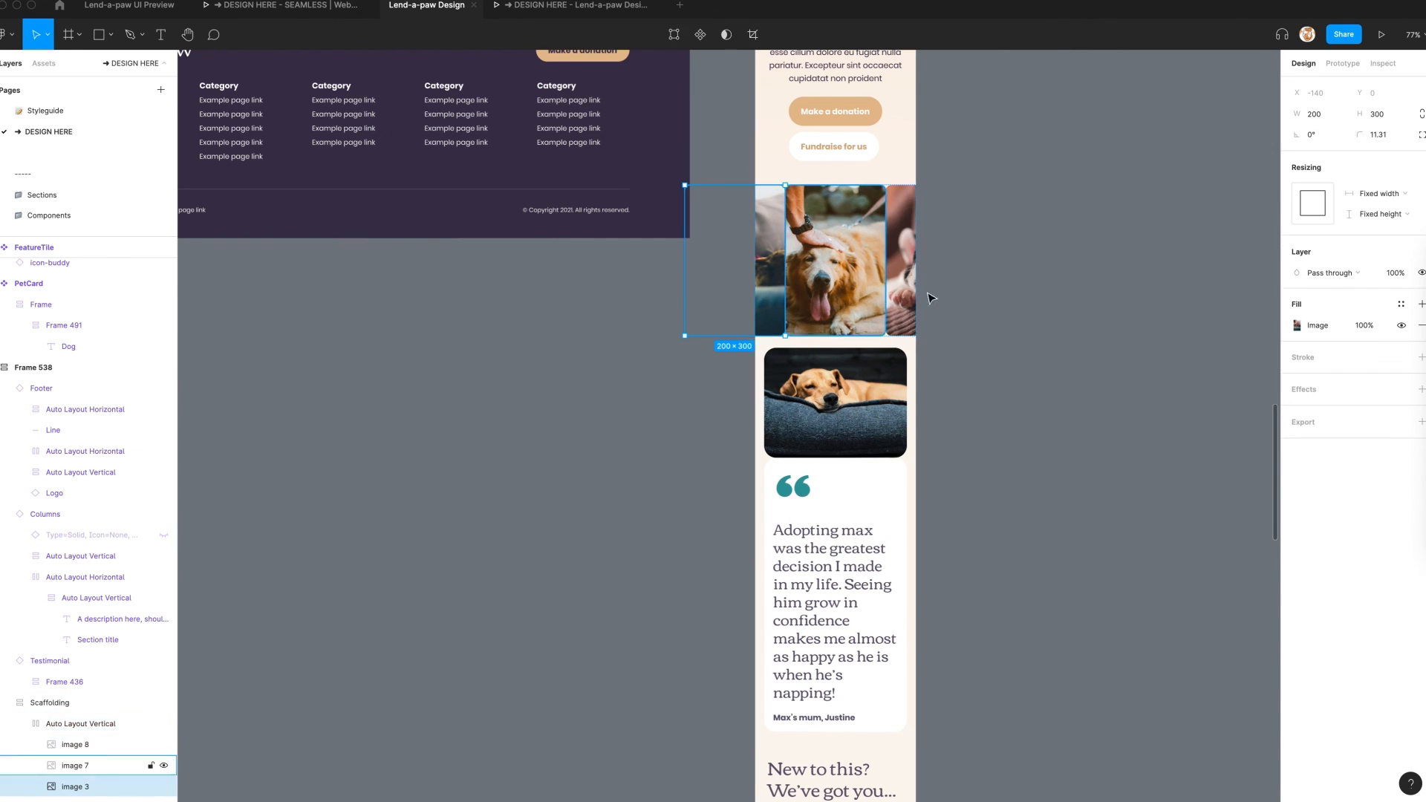
pyautogui.keyDown('shift'); pyautogui.click(88, 746); pyautogui.keyUp('shift')
pyautogui.moveTo(988, 226); pyautogui.dragTo(923, 221)
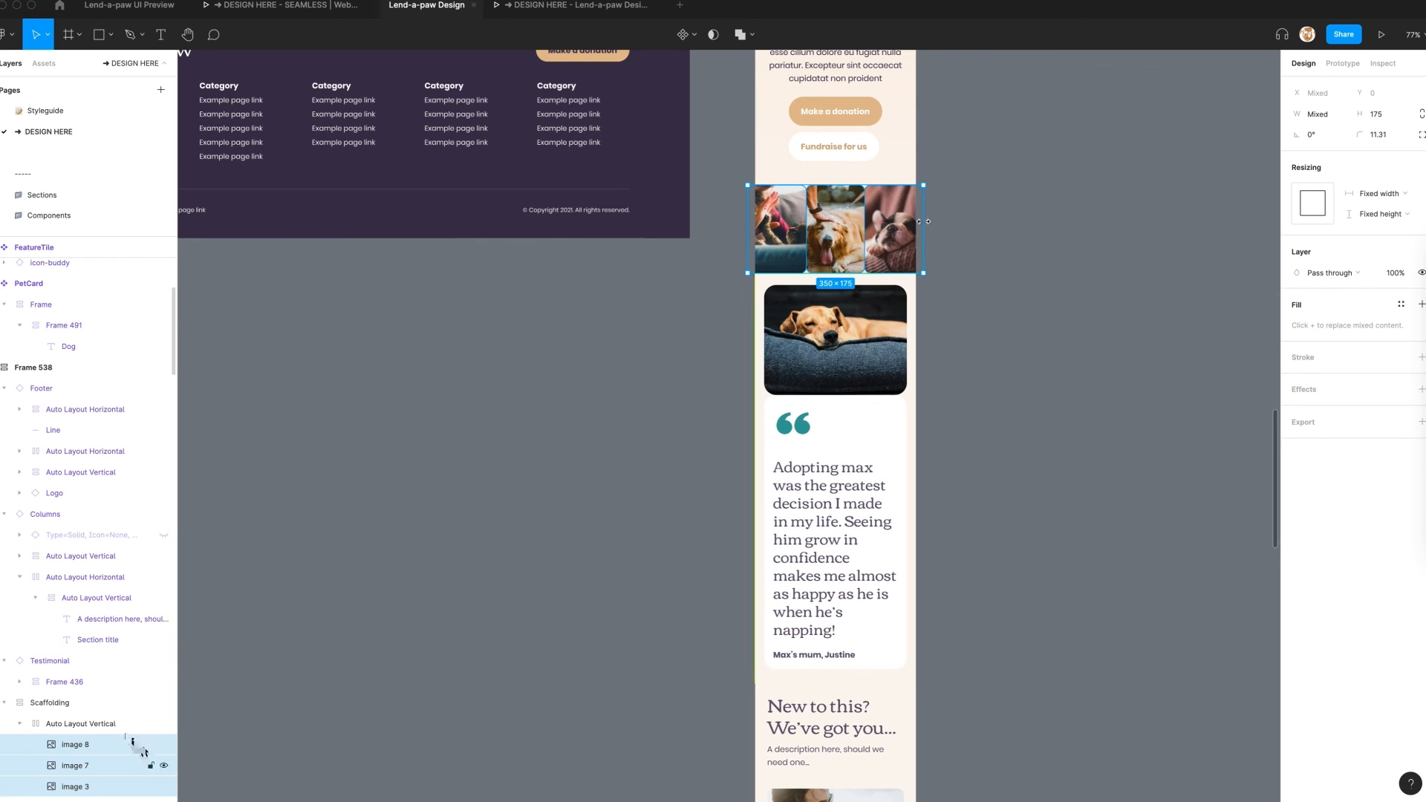
pyautogui.press('Escape')
pyautogui.write('12')
pyautogui.press('Return')
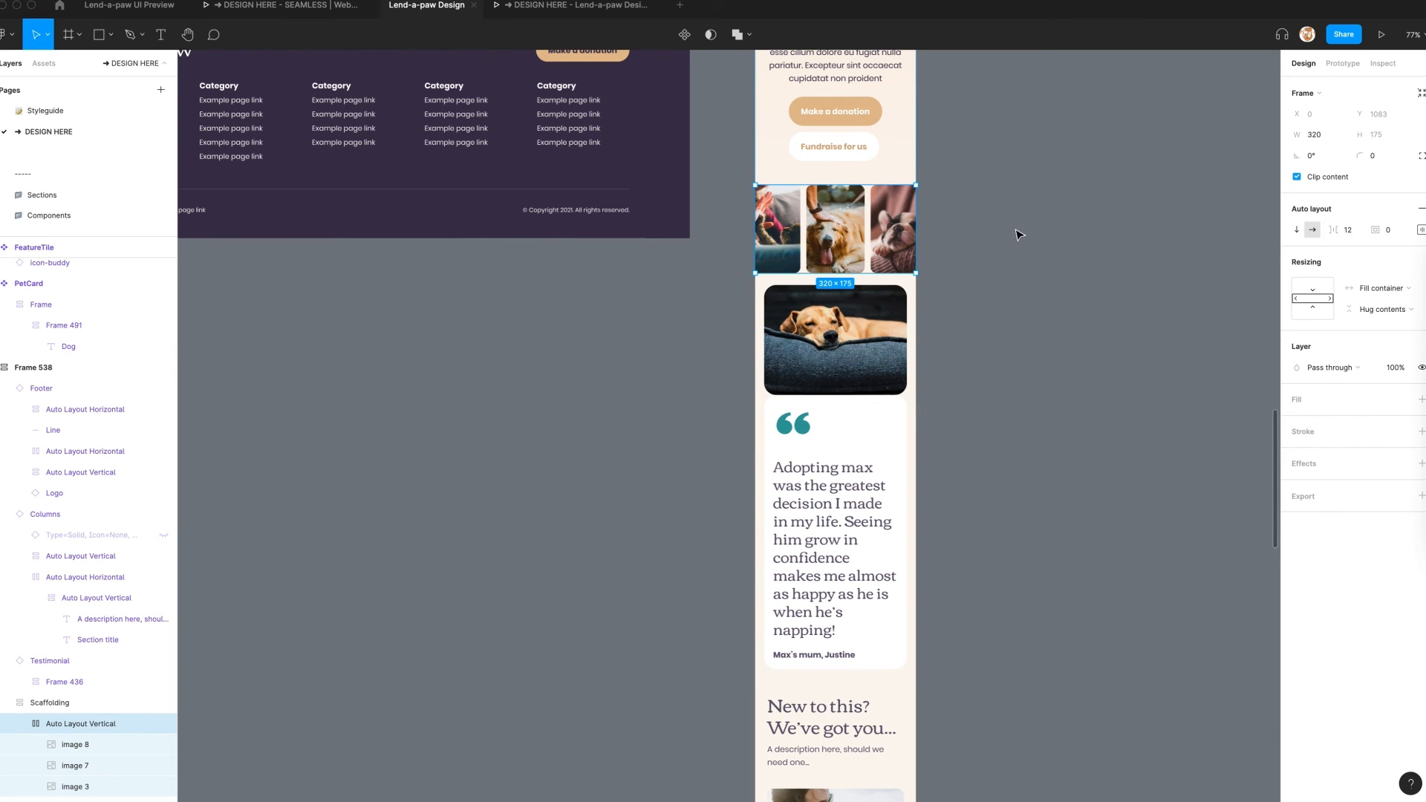
# Stretch the three photos in the row to a height of 224
pyautogui.click(1020, 235)
pyautogui.scroll(2, 1039, 234)
pyautogui.click(82, 724)
pyautogui.click(63, 747)
pyautogui.keyDown('shift'); pyautogui.click(63, 785); pyautogui.keyUp('shift')
pyautogui.moveTo(847, 386); pyautogui.dragTo(847, 411)
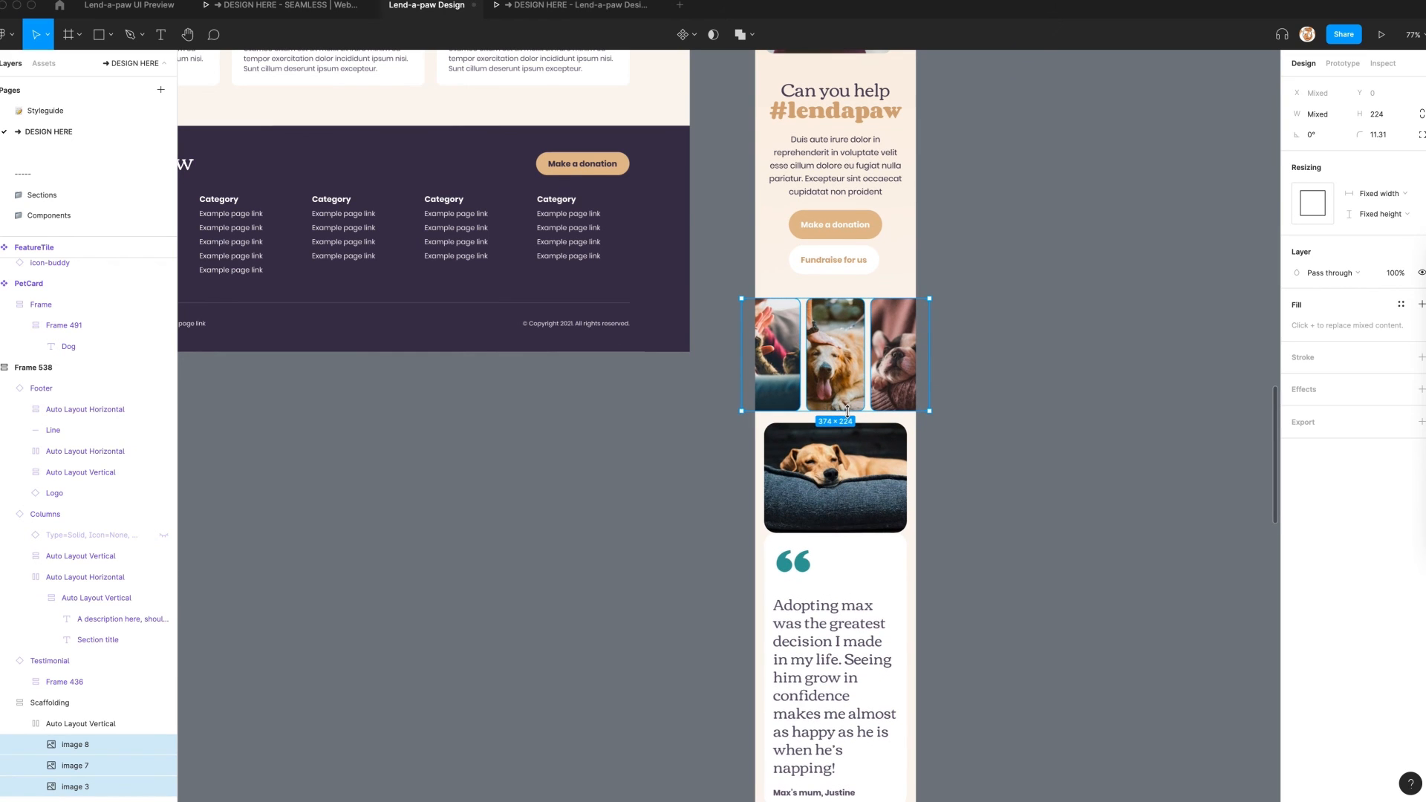
# Reduce the spacing between the three photos in the row
pyautogui.click(39, 722)
pyautogui.press('Return')
pyautogui.click(987, 309)
# Add bottom padding to the mobile #lendapaw section below the photo row
pyautogui.scroll(3, 986, 309)
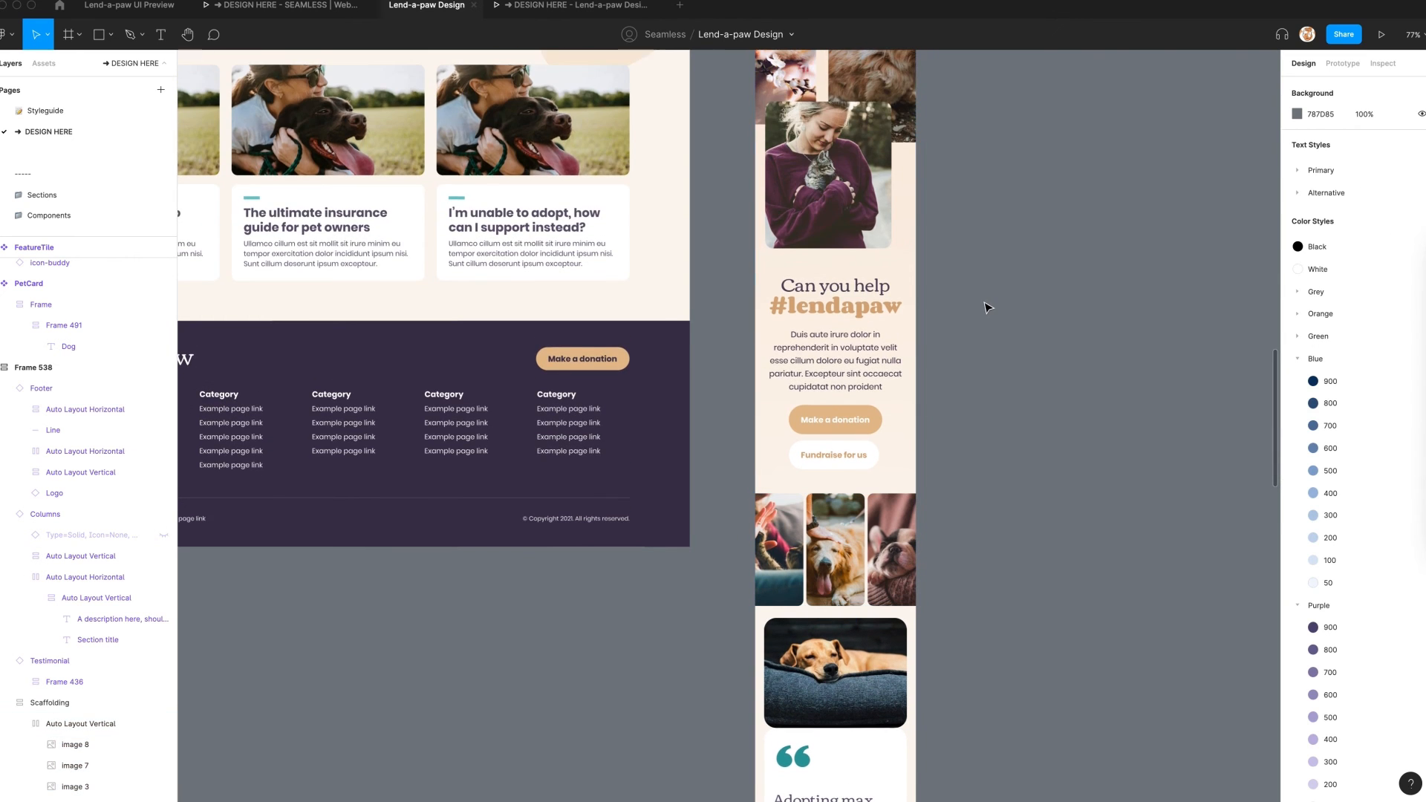
pyautogui.click(901, 346)
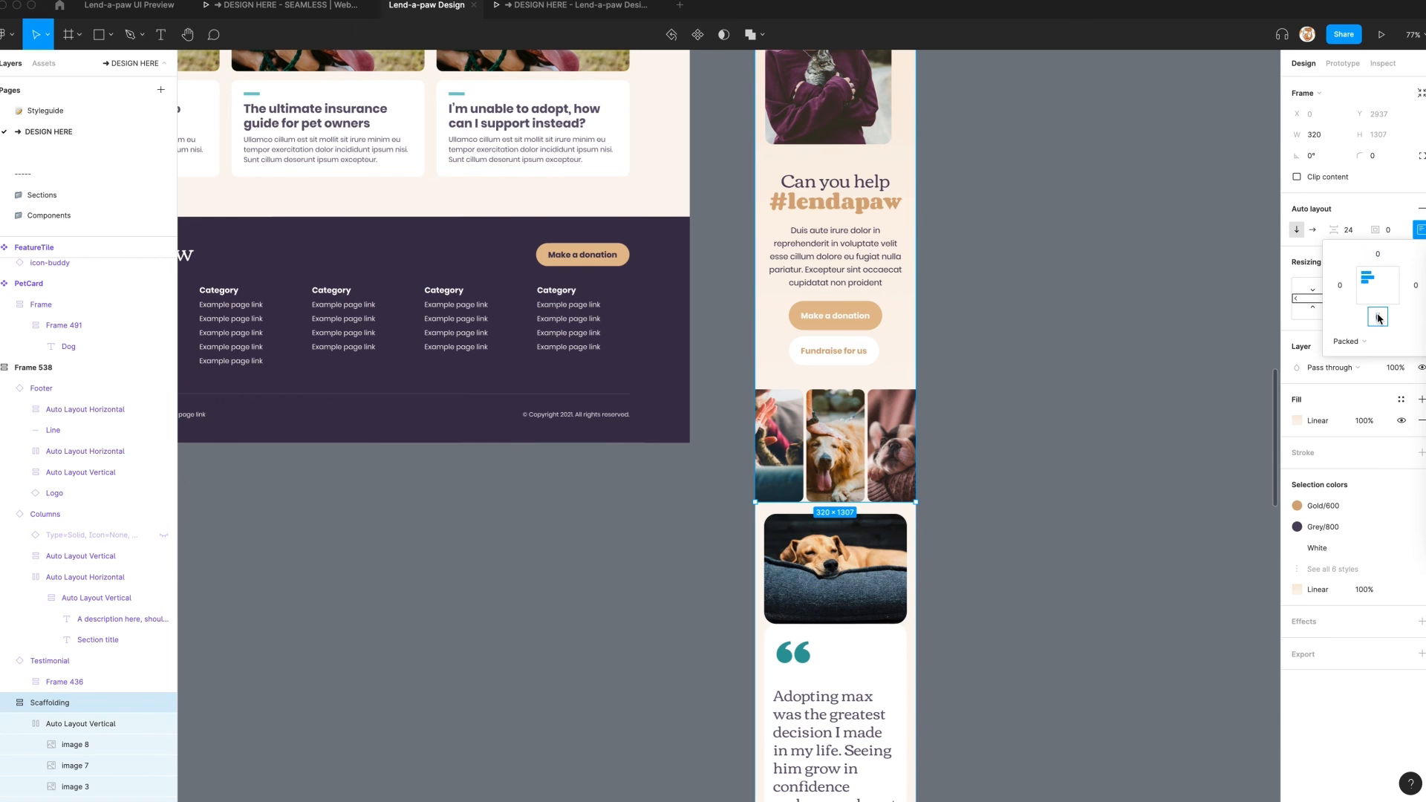
pyautogui.click(1378, 318)
pyautogui.click(1072, 478)
# Present the mobile homepage as a prototype and review its sections from the hero downwards
pyautogui.scroll(5, 1071, 478)
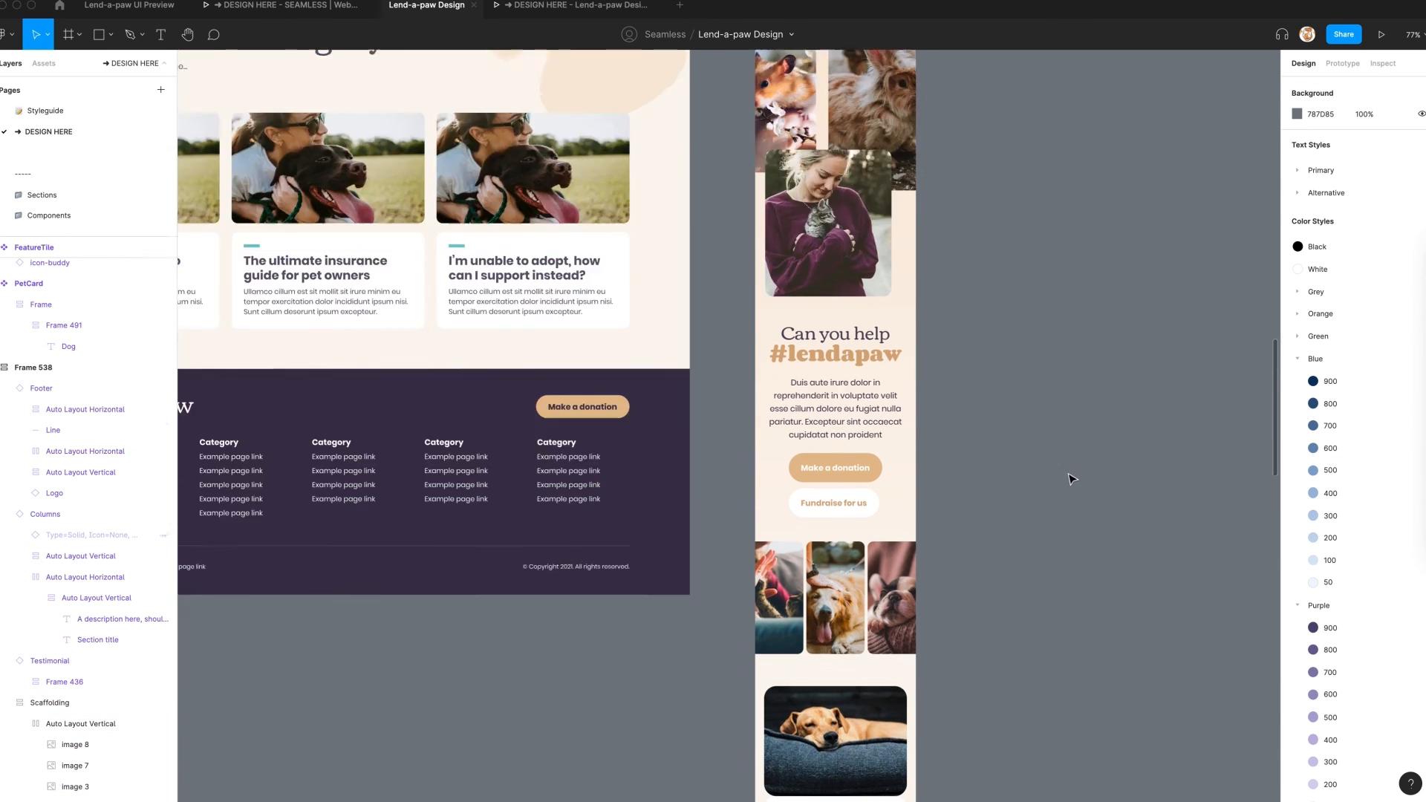
pyautogui.scroll(15, 1072, 478)
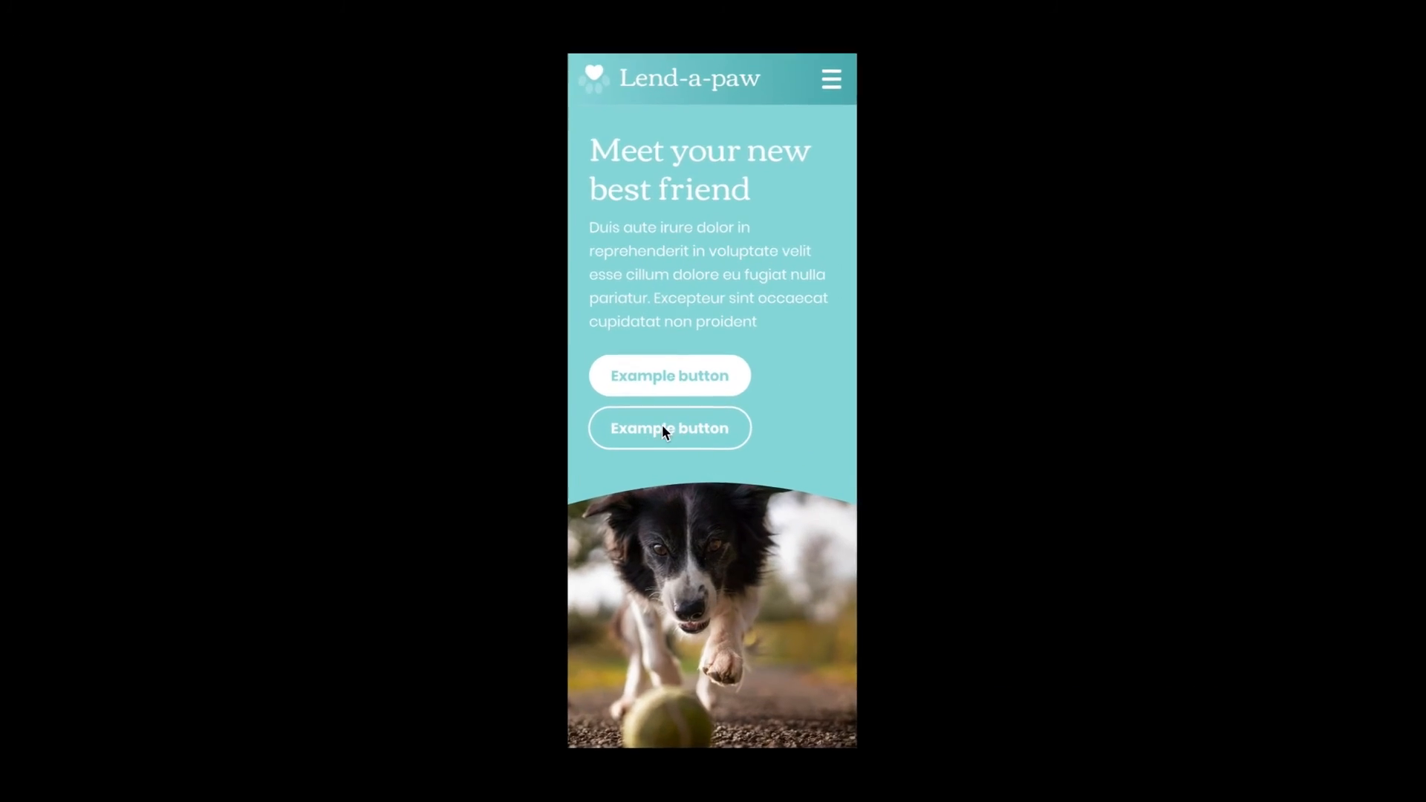
pyautogui.scroll(-10, 658, 425)
pyautogui.scroll(-2, 661, 425)
pyautogui.hscroll(5, 750, 331)
pyautogui.hscroll(-5, 770, 328)
pyautogui.scroll(-10, 662, 337)
pyautogui.scroll(-15, 670, 337)
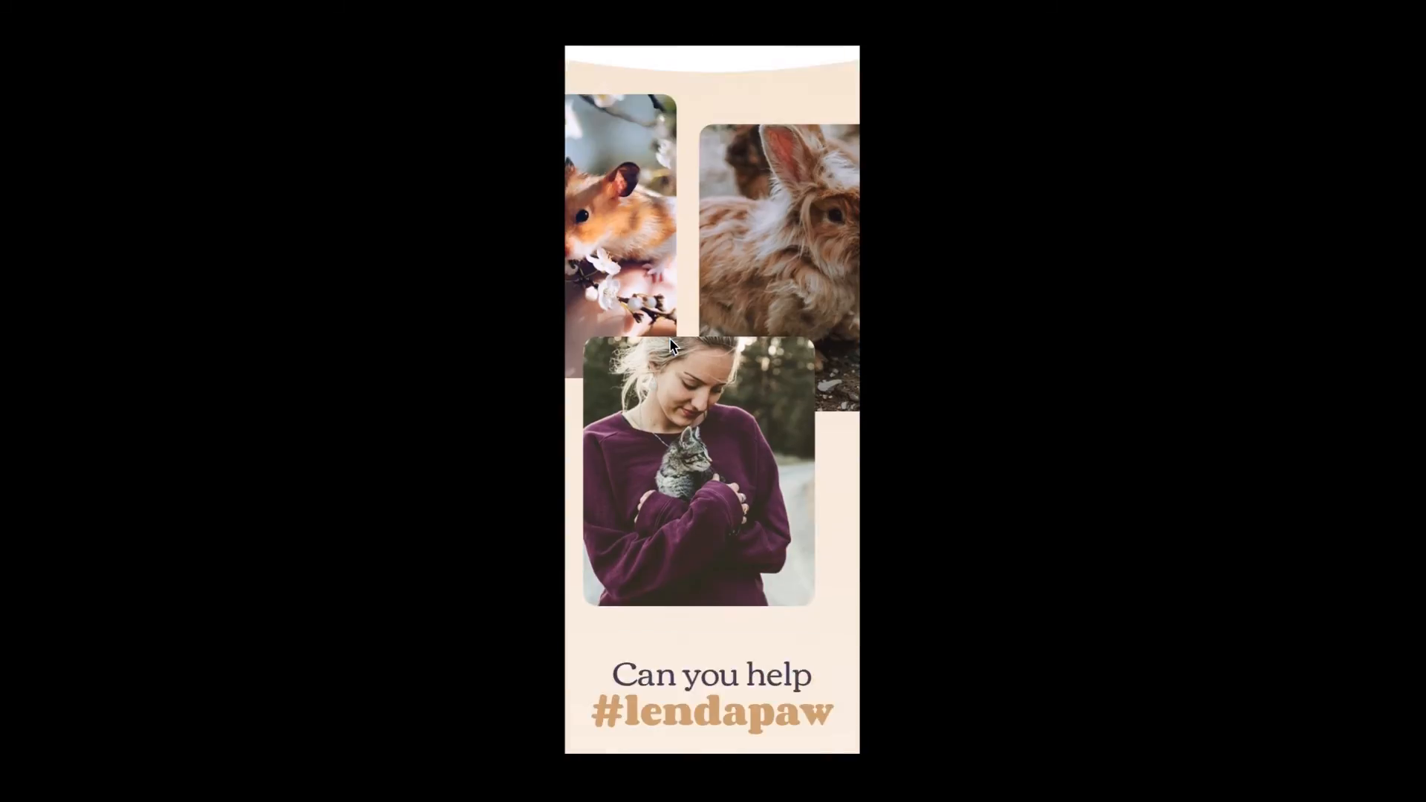